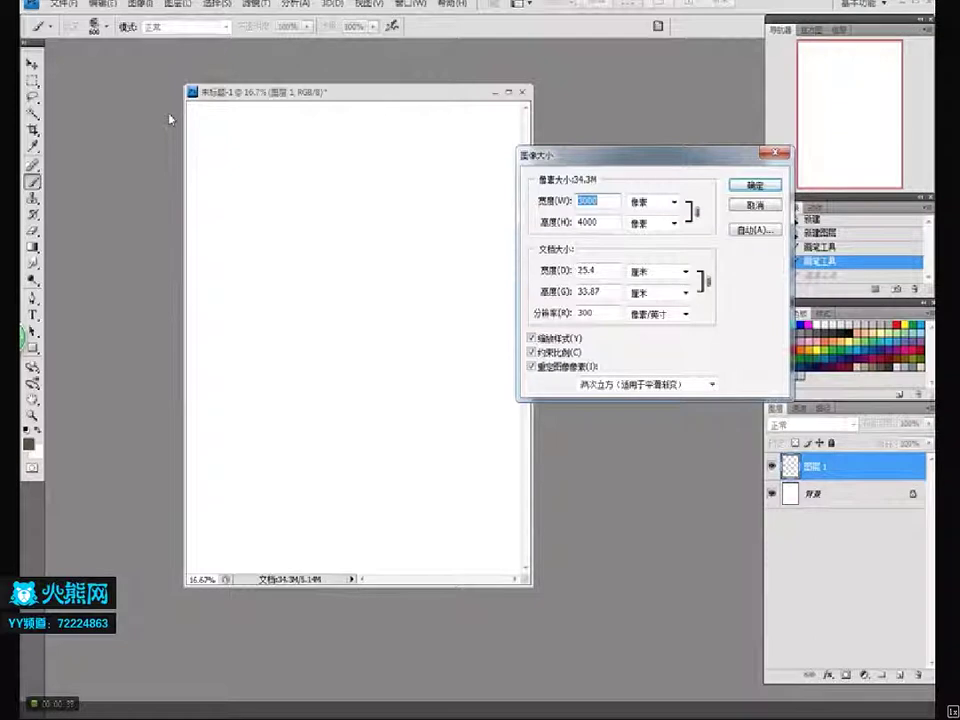
Resize the image to 2200 pixels wide with proportions kept, and enlarge the document window around the canvas
type("2200")
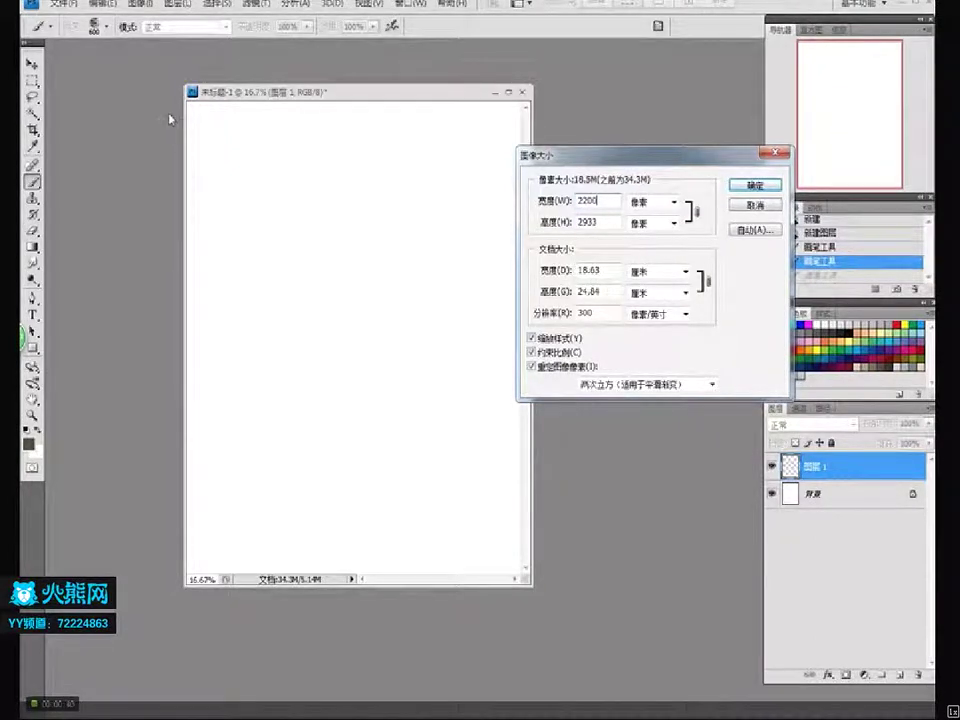
key("Return")
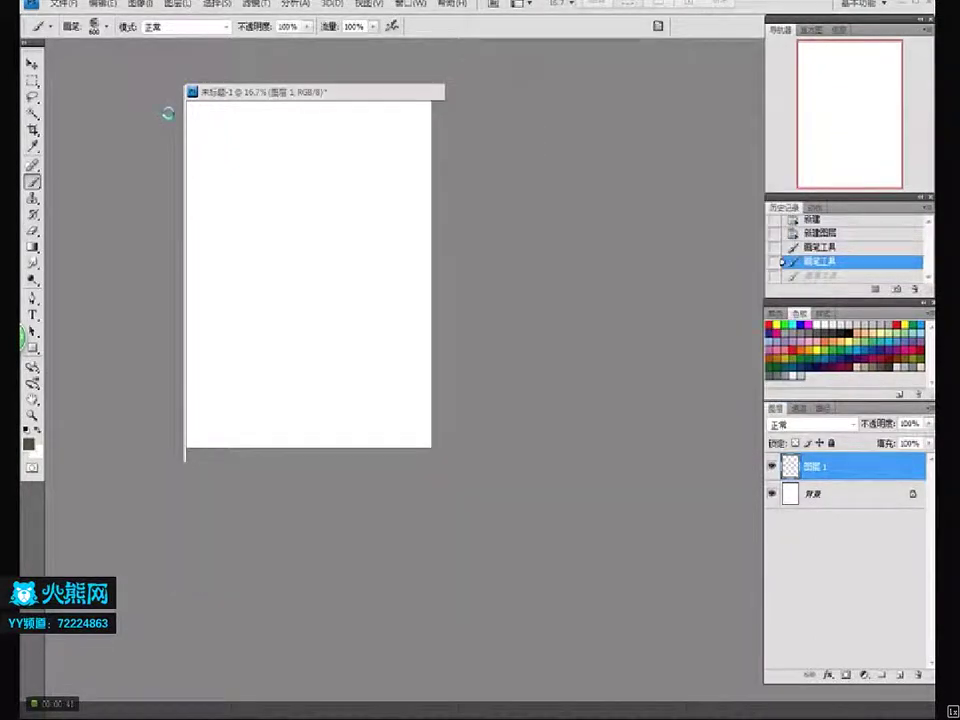
left_click_drag(336, 91, 266, 34)
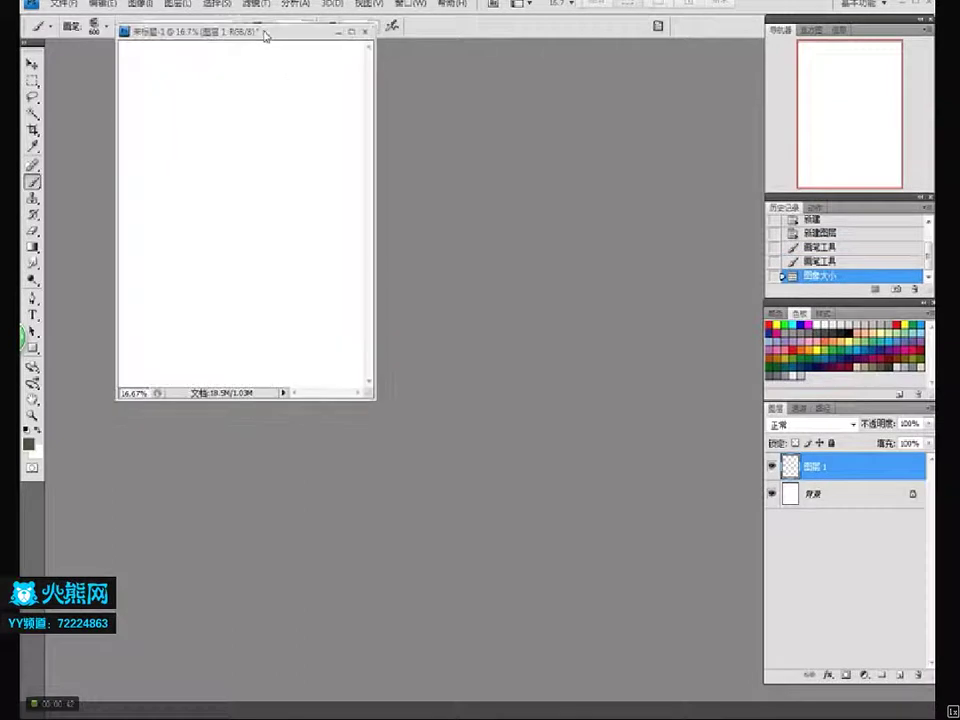
left_click_drag(388, 392, 676, 687)
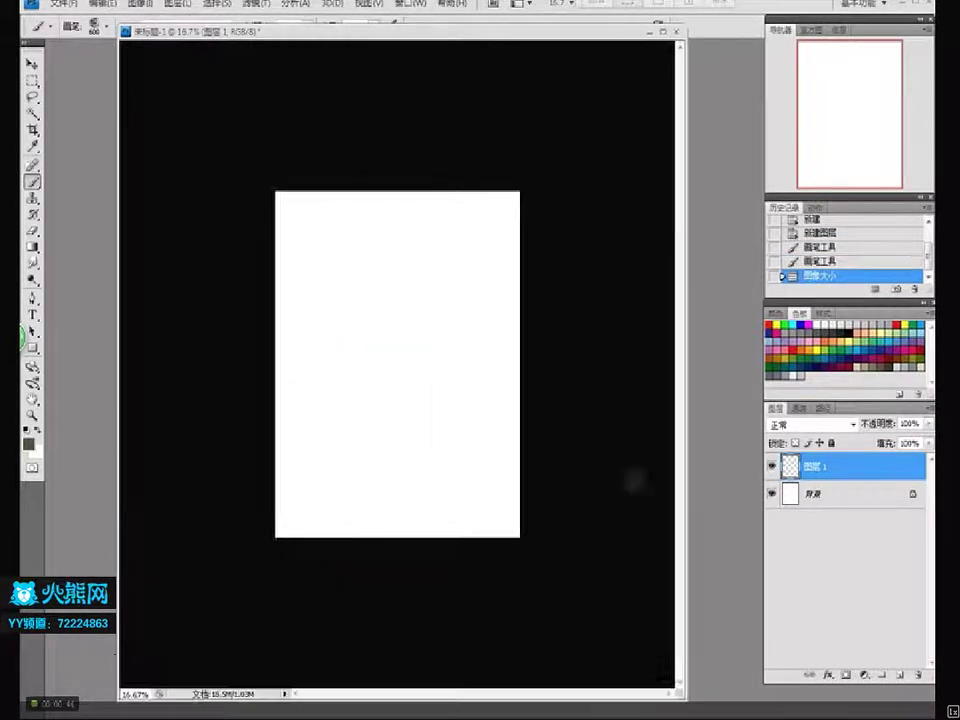
key("ctrl+plus")
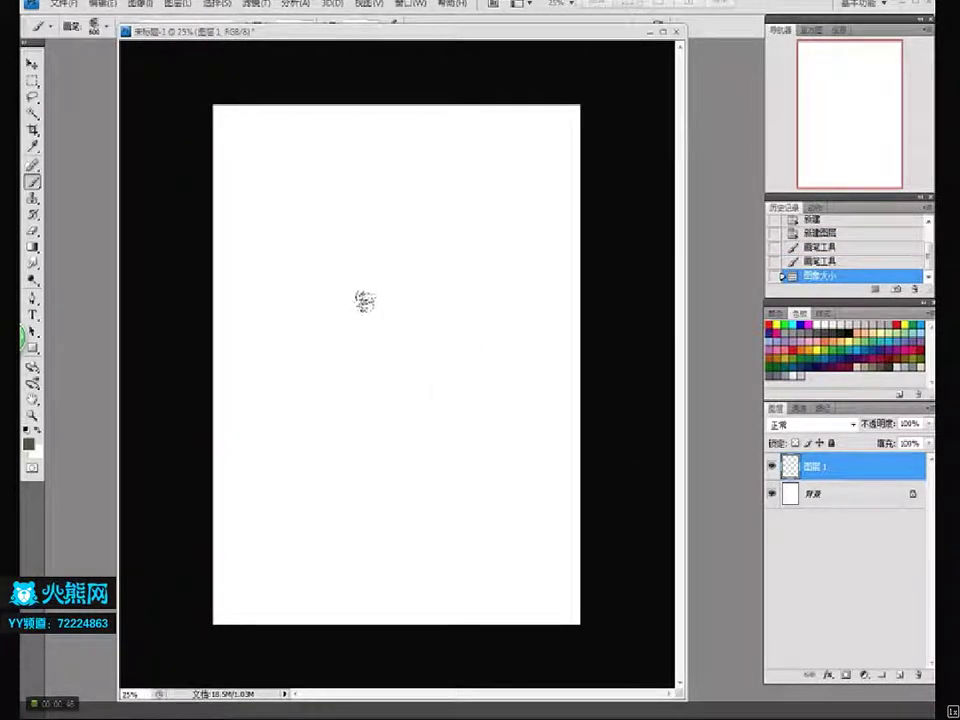
Choose a soft round brush tip for painting large, blurred areas of colour
right_click(402, 290)
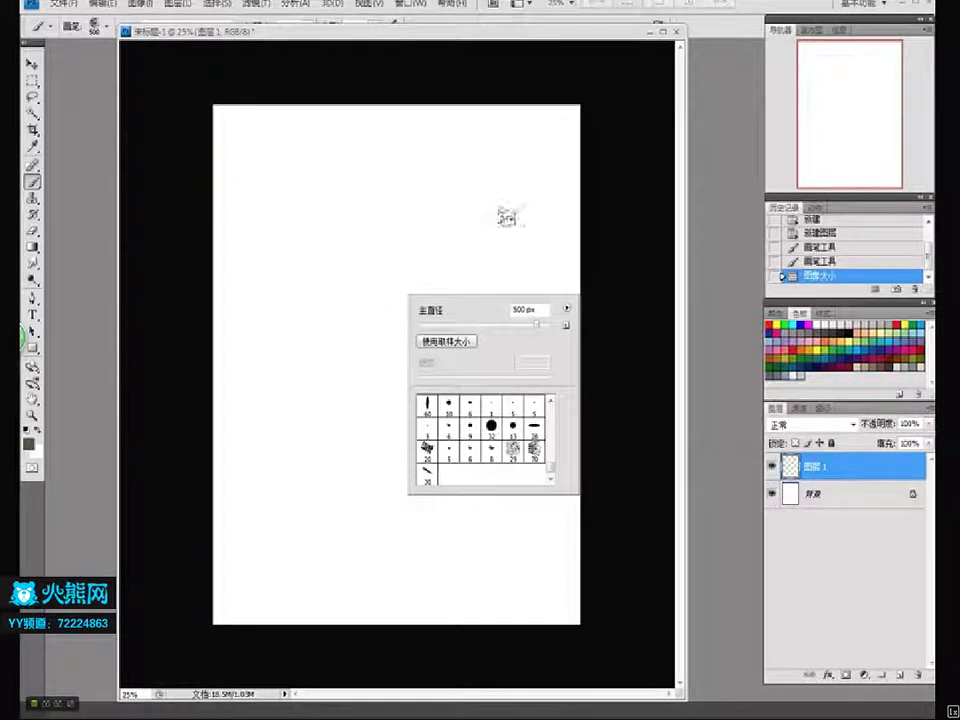
key("Escape")
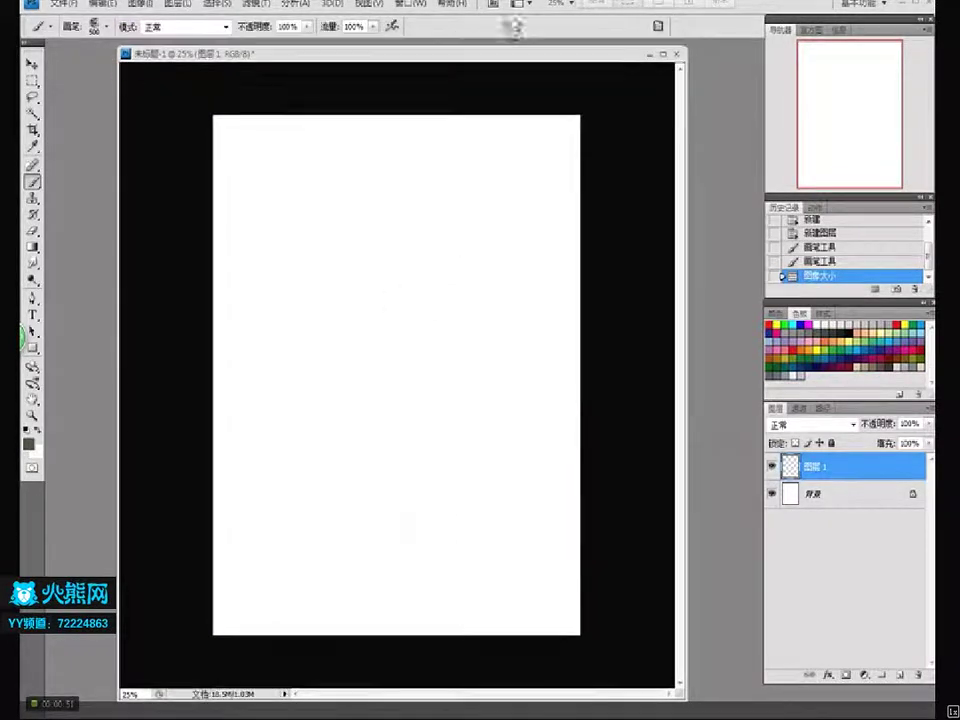
right_click(388, 314)
scroll(530, 428, "down", 5)
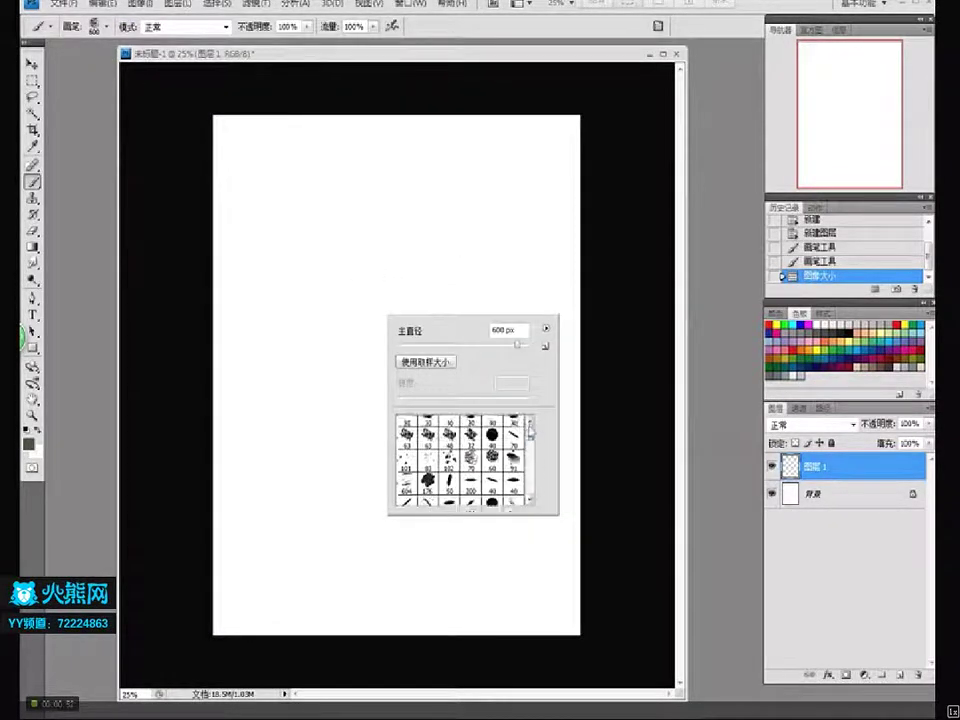
left_click(513, 424)
key("Return")
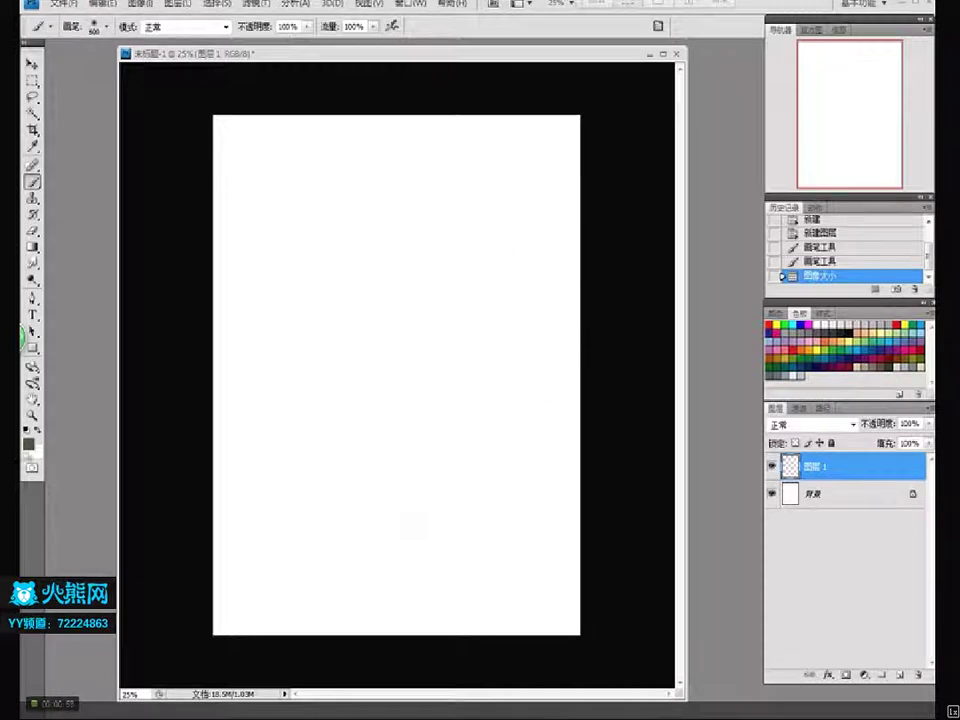
Set the foreground colour to greyish blue #8ea7ad and brush soft strokes over the upper and left parts of the canvas
left_click(29, 442)
left_click(408, 303)
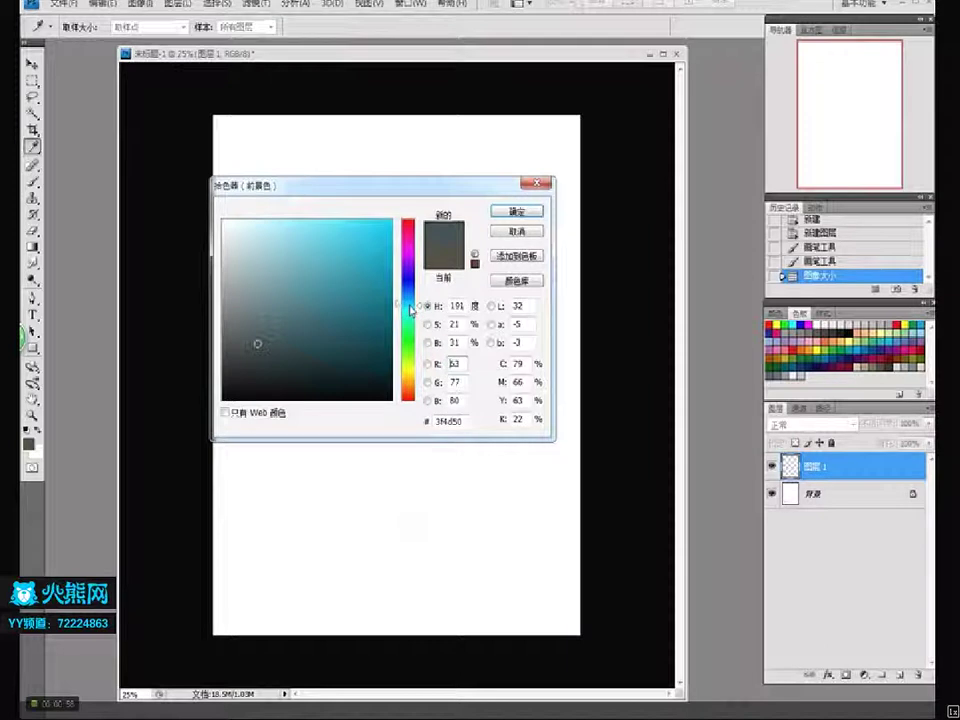
left_click(253, 277)
left_click(505, 215)
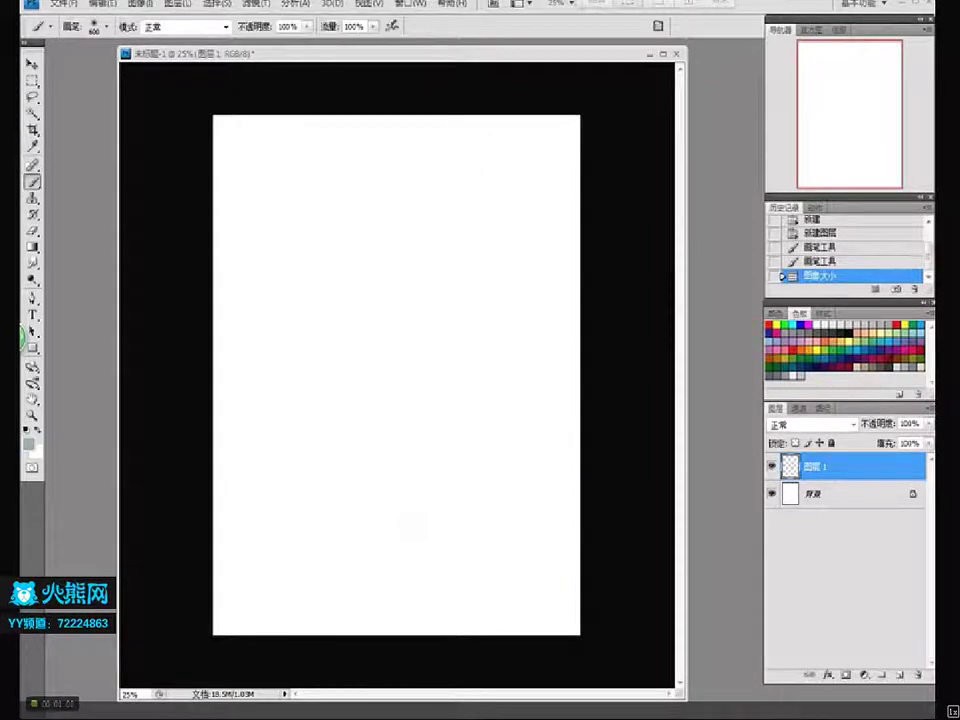
left_click_drag(240, 310, 460, 125)
mouse_move(260, 250)
left_mouse_down()
mouse_move(420, 140)
mouse_move(240, 380)
left_mouse_up()
left_click_drag(340, 180, 300, 420)
Set the foreground colour to olive green #9aa768 and paint a soft patch in the middle of the canvas
left_click(30, 442)
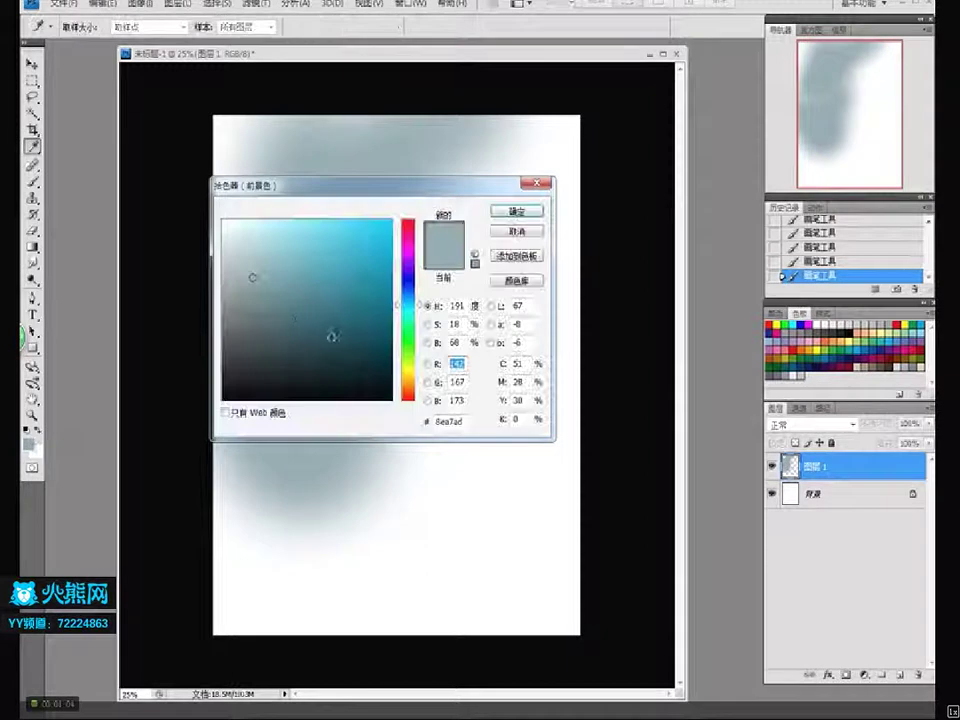
left_click(408, 364)
left_click(285, 278)
left_click(516, 212)
mouse_move(400, 370)
left_mouse_down()
mouse_move(321, 399)
mouse_move(400, 300)
mouse_move(360, 420)
mouse_move(420, 380)
left_mouse_up()
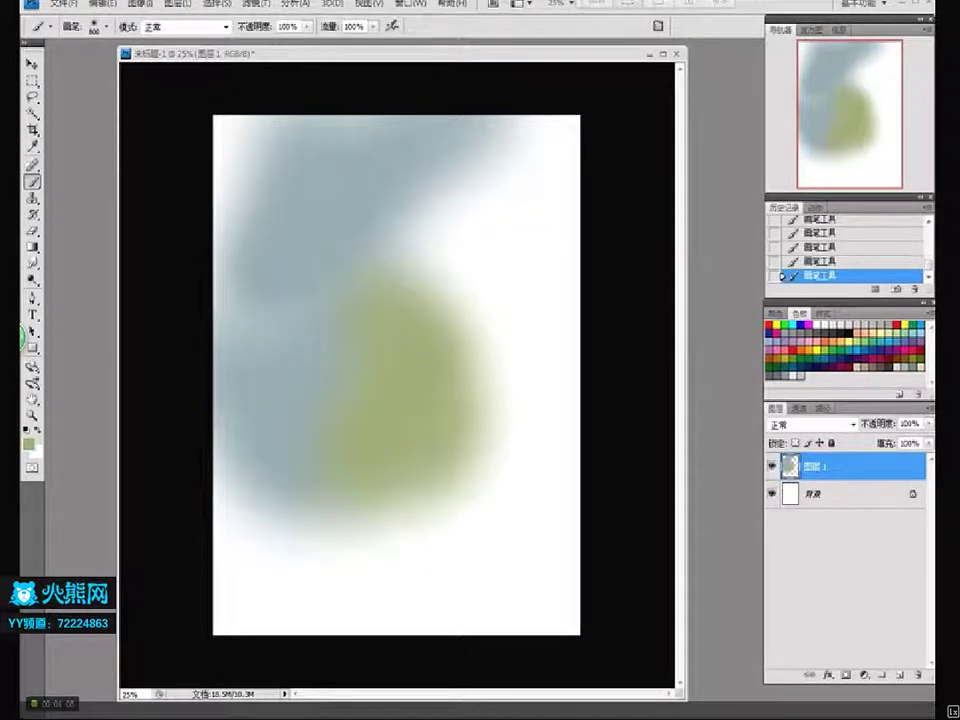
Pick a muted grey-green foreground colour and paint it softly over the canvas's right side and lower left
left_click(30, 442)
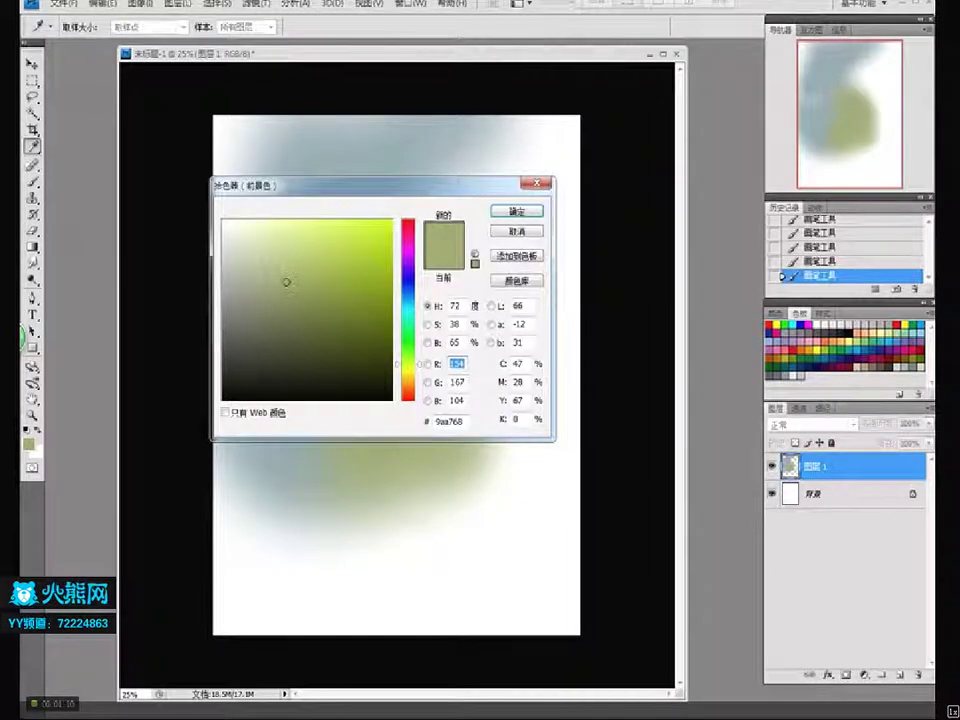
left_click_drag(408, 344, 409, 362)
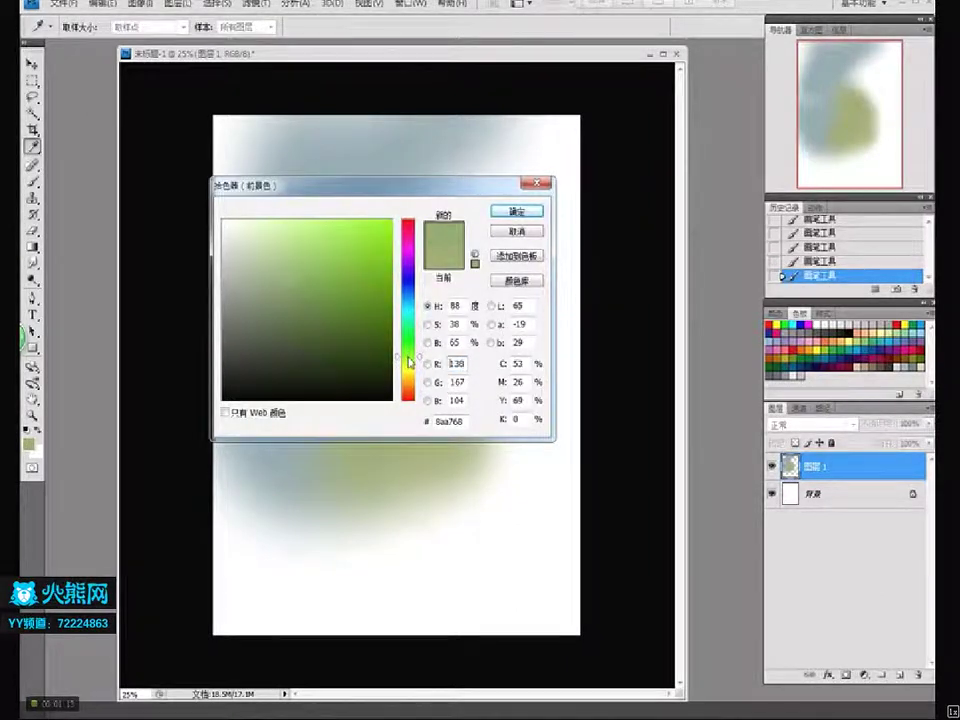
left_click(248, 287)
left_click(516, 212)
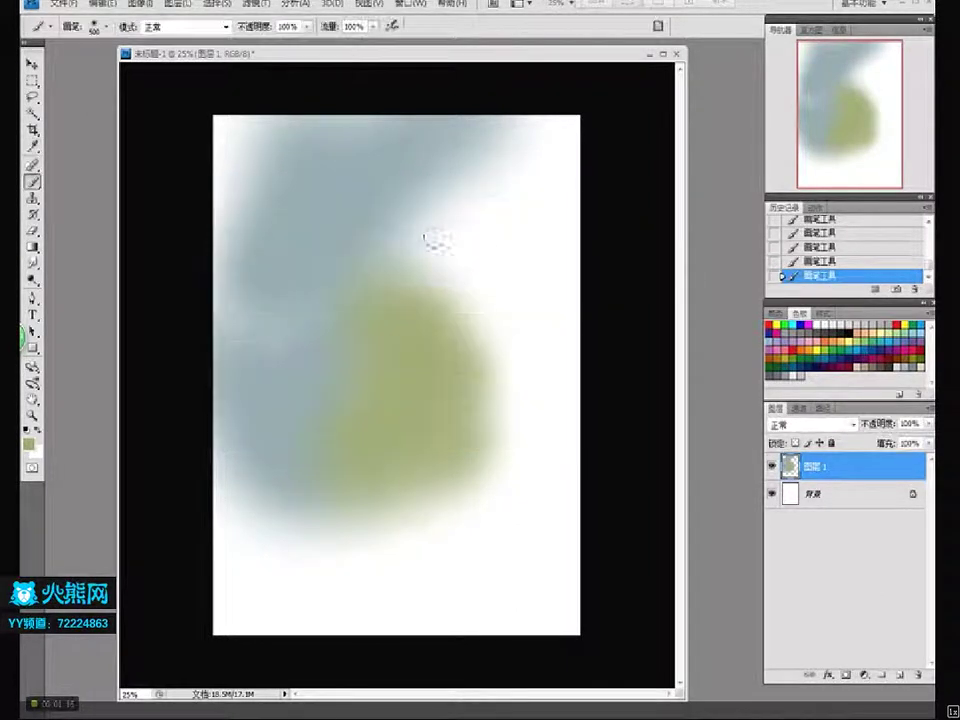
left_click_drag(439, 231, 490, 360)
mouse_move(470, 300)
left_mouse_down()
mouse_move(500, 240)
mouse_move(525, 255)
mouse_move(545, 200)
mouse_move(530, 130)
mouse_move(545, 430)
mouse_move(480, 520)
left_mouse_up()
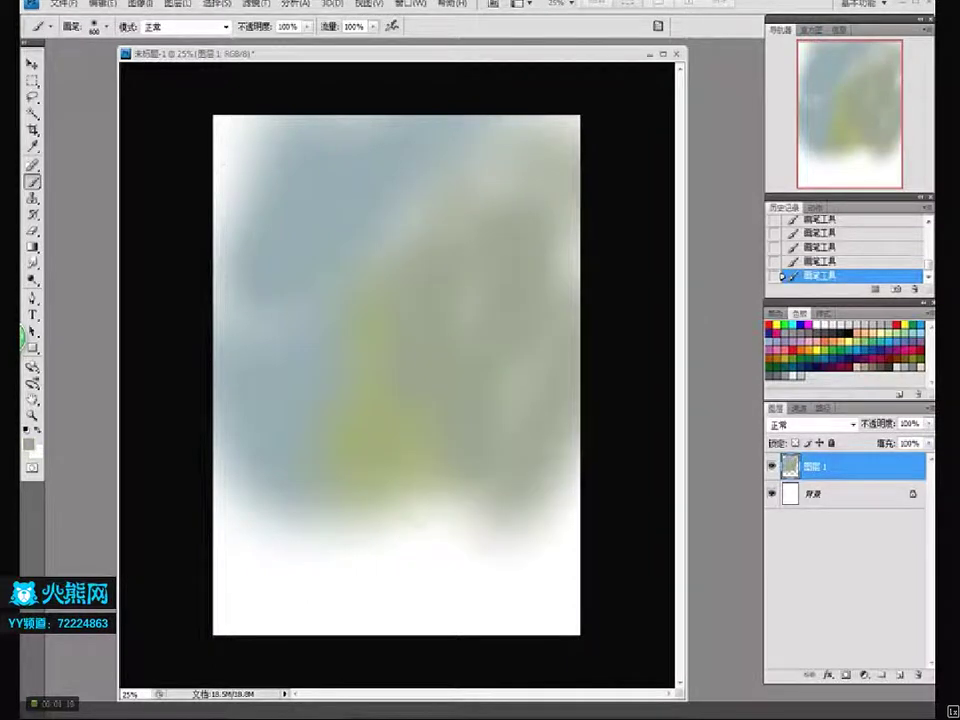
mouse_move(250, 300)
left_mouse_down()
mouse_move(240, 520)
mouse_move(261, 606)
mouse_move(362, 378)
left_mouse_up()
Switch the brush to a textured bristle tip from the end of the brush presets
right_click(386, 396)
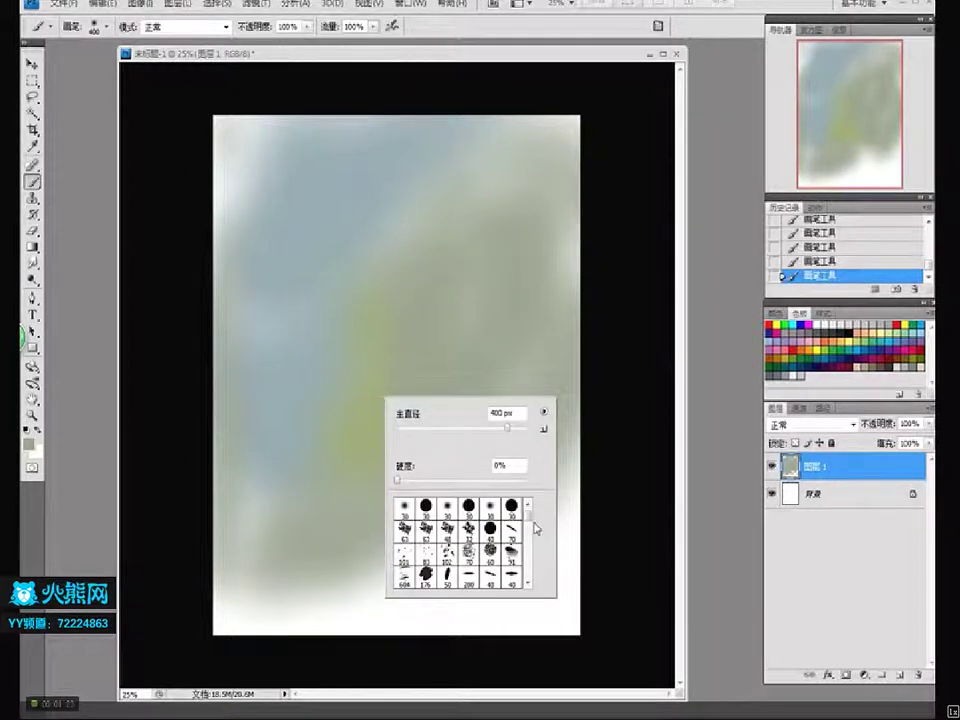
left_click_drag(529, 506, 528, 596)
left_click(495, 549)
key("Return")
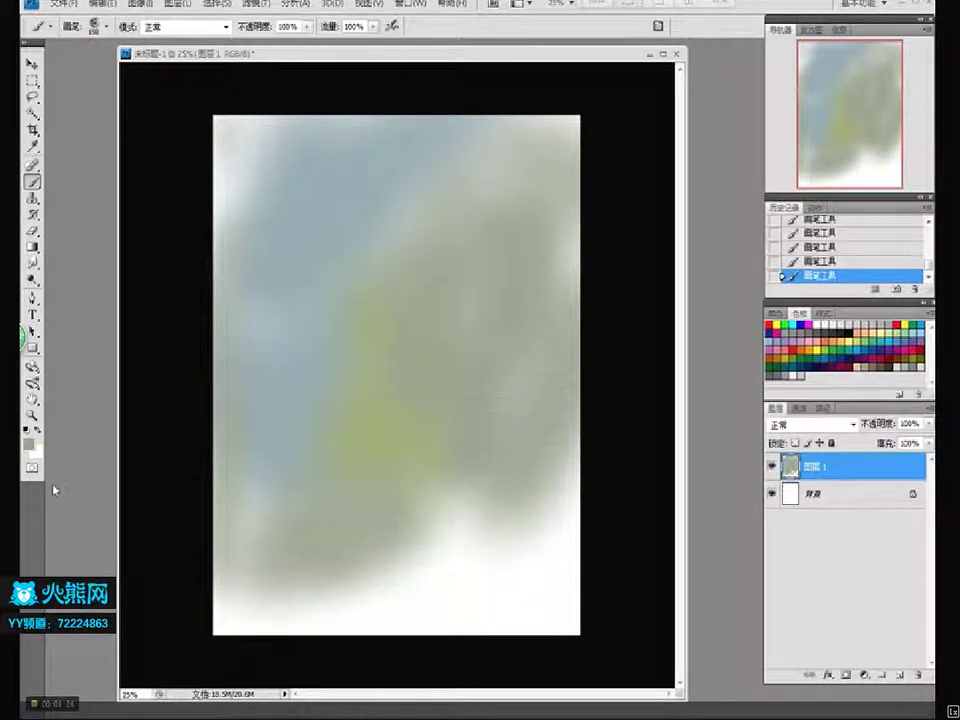
Pick a lighter warm grey-green foreground colour and paint rough textured ground strokes along the bottom of the canvas
left_click(28, 443)
left_click(408, 369)
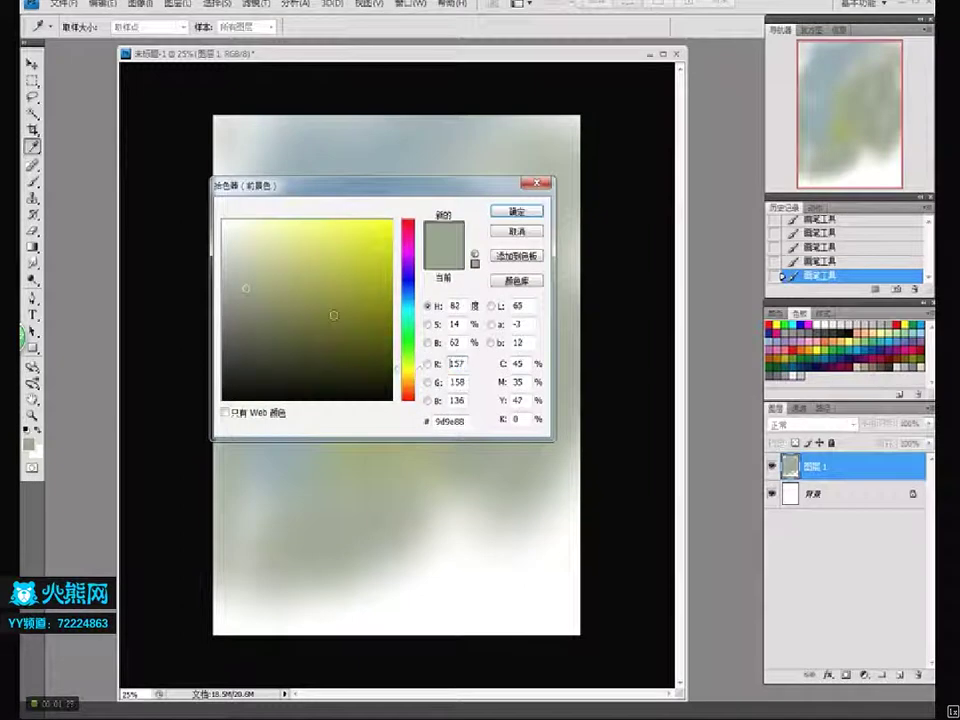
left_click(256, 272)
left_click(512, 211)
mouse_move(542, 448)
left_mouse_down()
mouse_move(485, 468)
mouse_move(471, 495)
mouse_move(495, 494)
mouse_move(436, 519)
mouse_move(551, 466)
mouse_move(480, 524)
mouse_move(492, 531)
mouse_move(491, 459)
mouse_move(421, 593)
mouse_move(463, 555)
mouse_move(381, 578)
mouse_move(511, 553)
mouse_move(351, 566)
mouse_move(317, 610)
mouse_move(577, 601)
mouse_move(579, 498)
mouse_move(562, 541)
mouse_move(263, 613)
mouse_move(555, 579)
left_mouse_up()
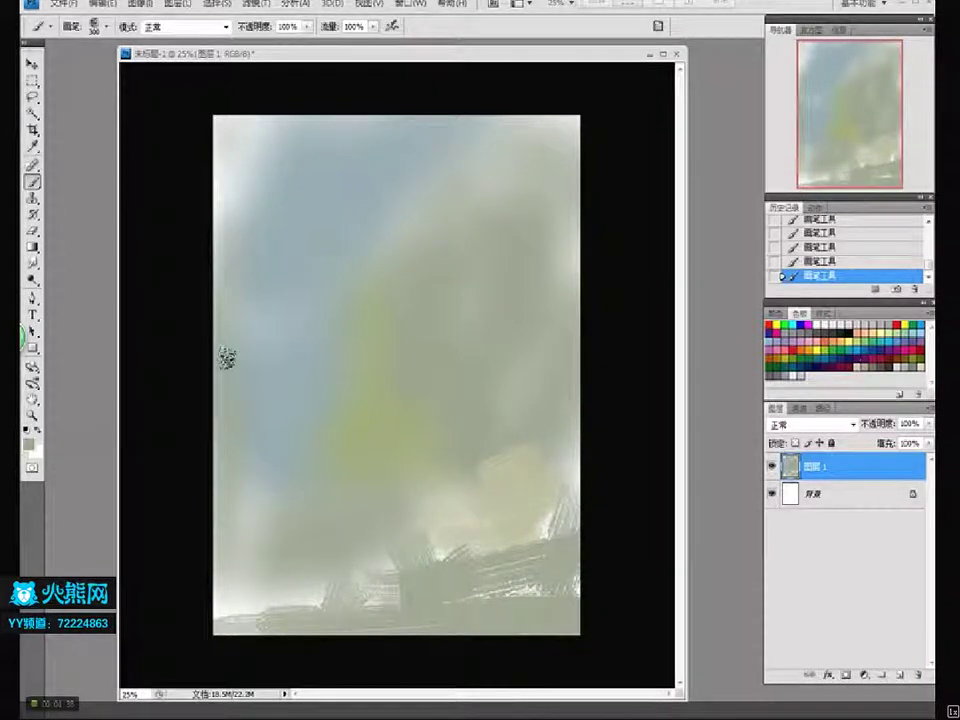
Pick a light grey-blue foreground colour and paint a wedge-shaped patch narrowing downward on the canvas's left side
left_click(29, 443)
left_click(242, 257)
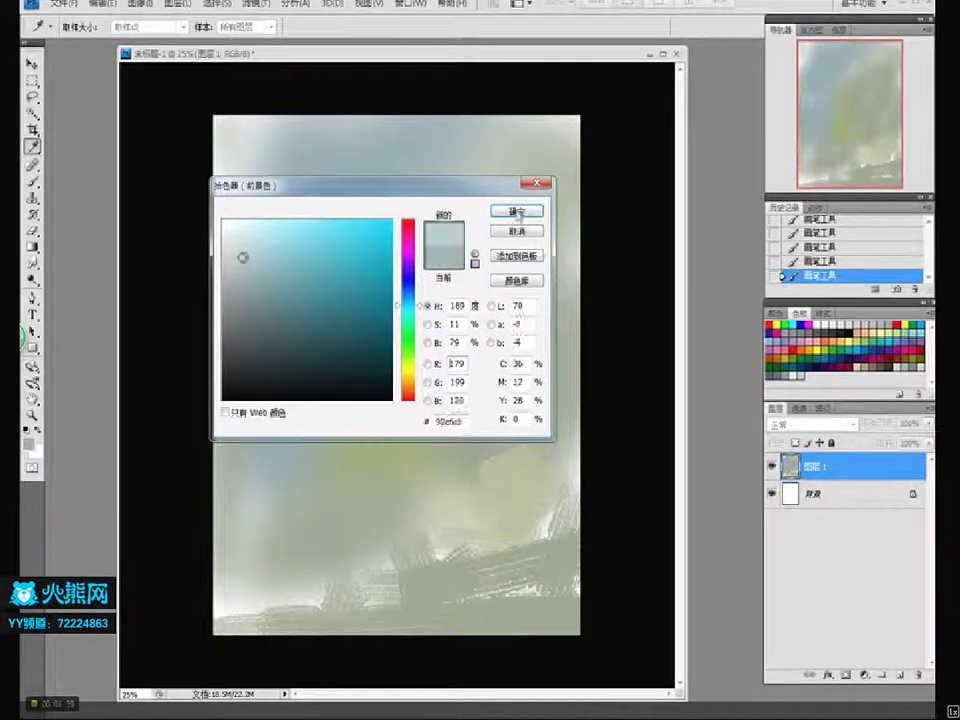
key("Return")
mouse_move(293, 465)
left_mouse_down()
mouse_move(302, 392)
mouse_move(259, 375)
left_mouse_up()
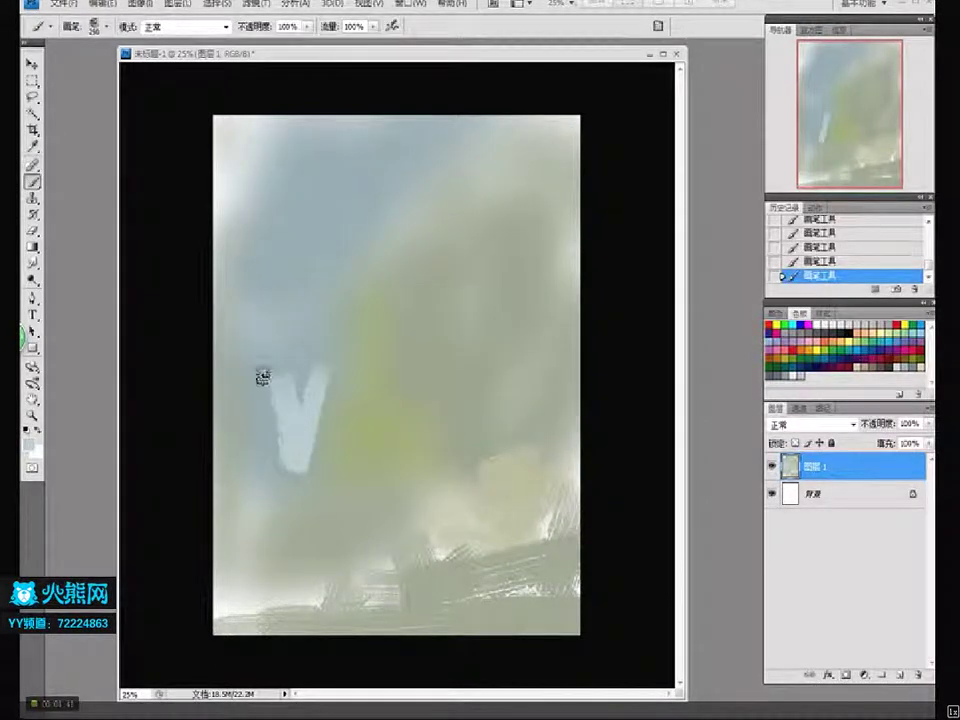
mouse_move(276, 324)
left_mouse_down()
mouse_move(300, 347)
mouse_move(285, 296)
mouse_move(294, 433)
left_mouse_up()
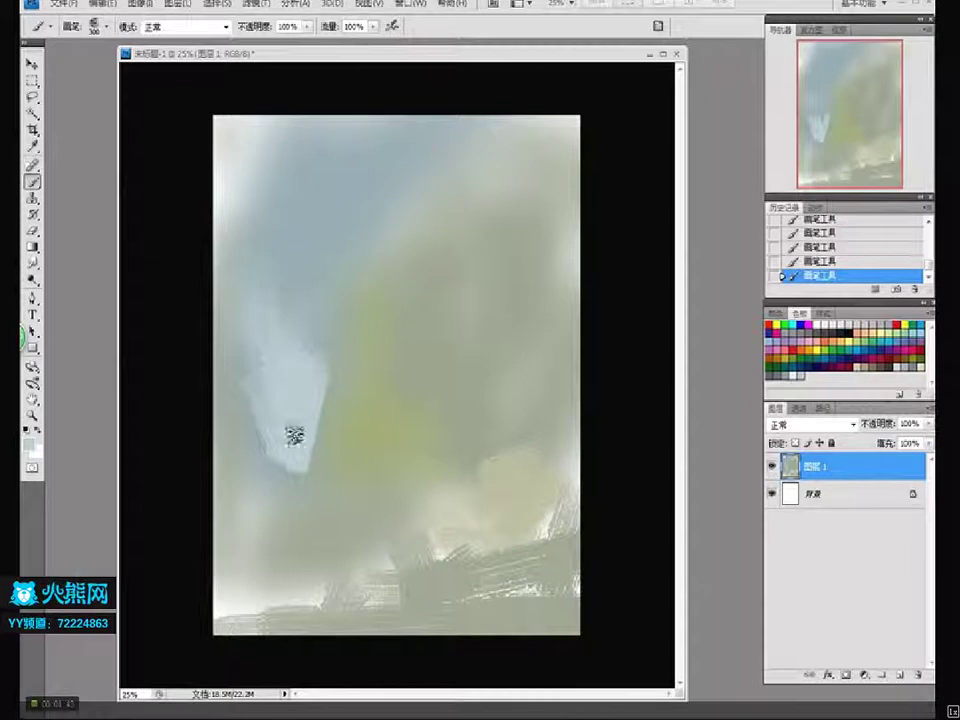
left_click_drag(290, 305, 266, 437)
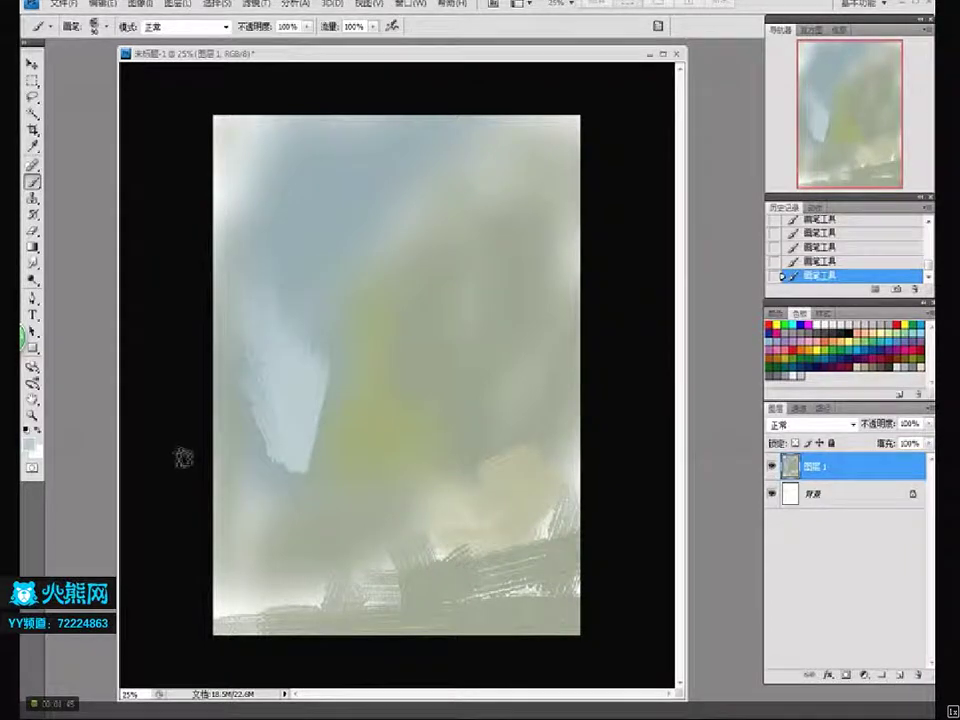
Pick a pale yellow foreground colour and dab light strokes on the green area at the canvas centre
key("i")
left_click(30, 441)
left_click(280, 239)
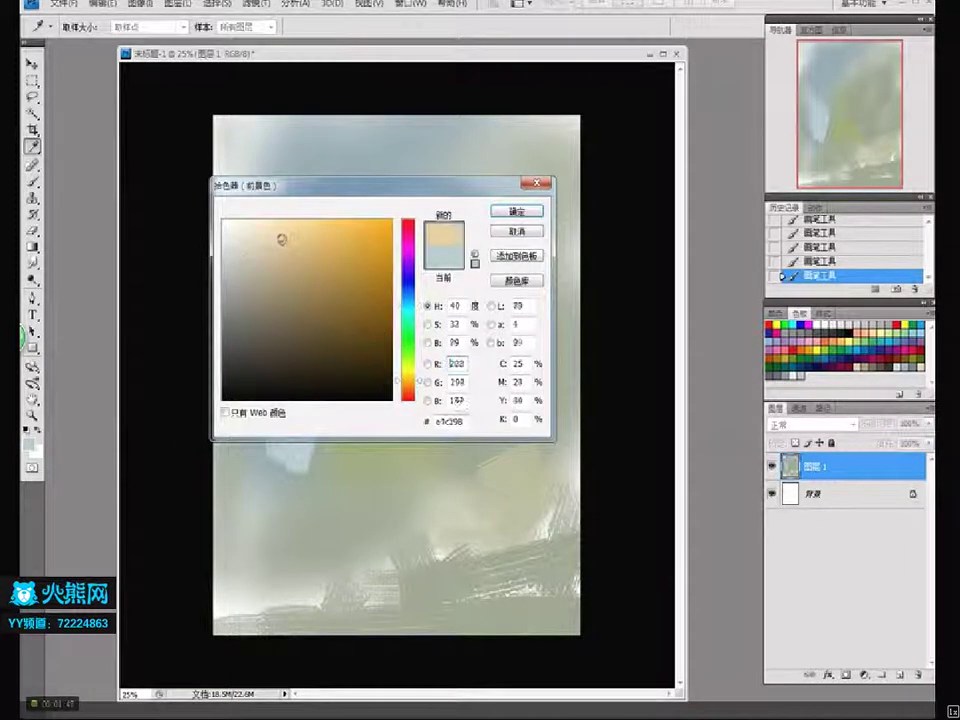
left_click(517, 212)
key("b")
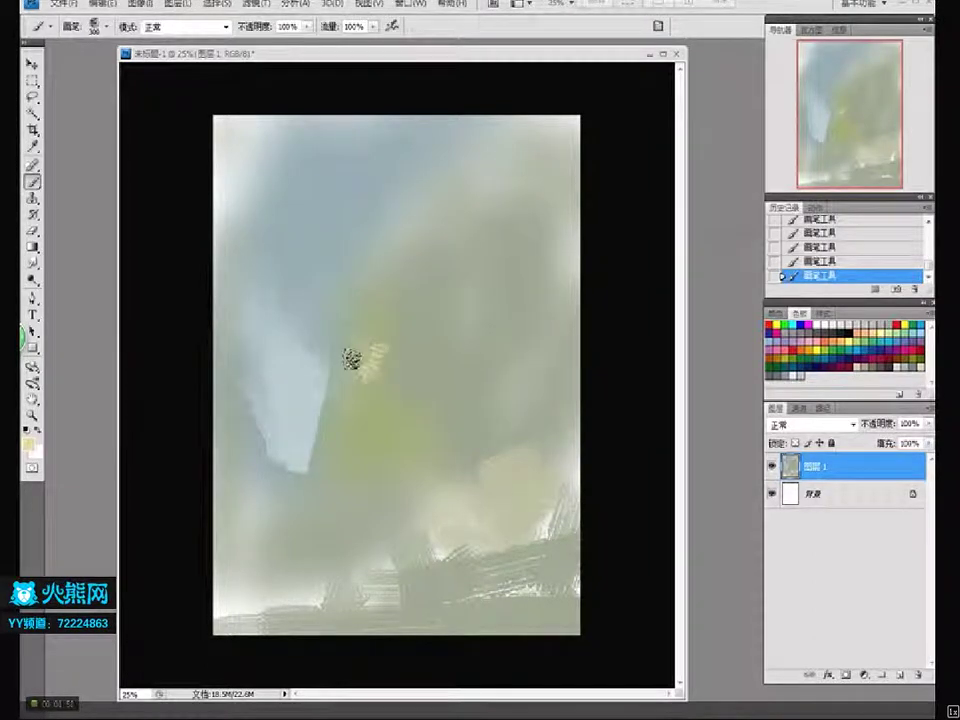
Set the foreground colour to grey-brown #908b79 and paint small strokes on both sides of the pale yellow dabs
left_click(29, 443)
left_click(249, 298)
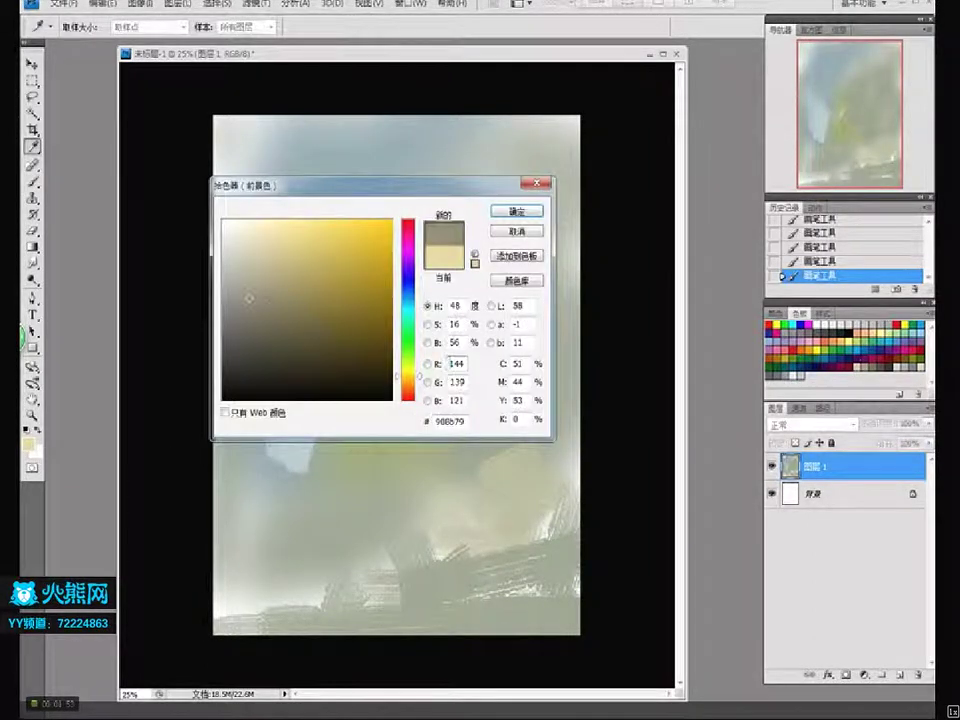
left_click(516, 211)
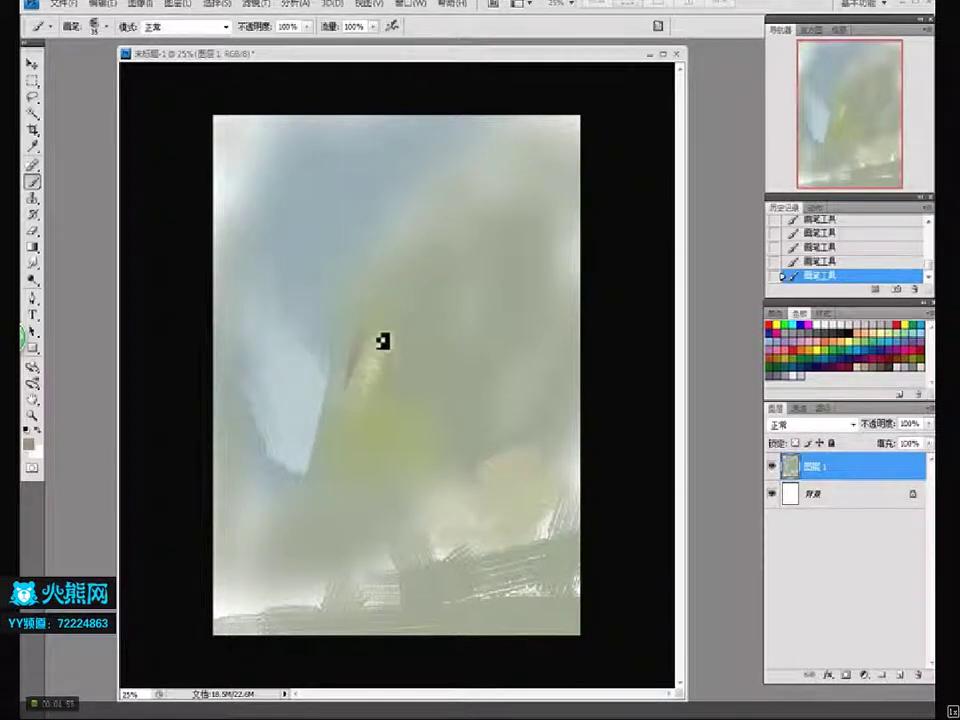
left_click_drag(371, 339, 374, 342)
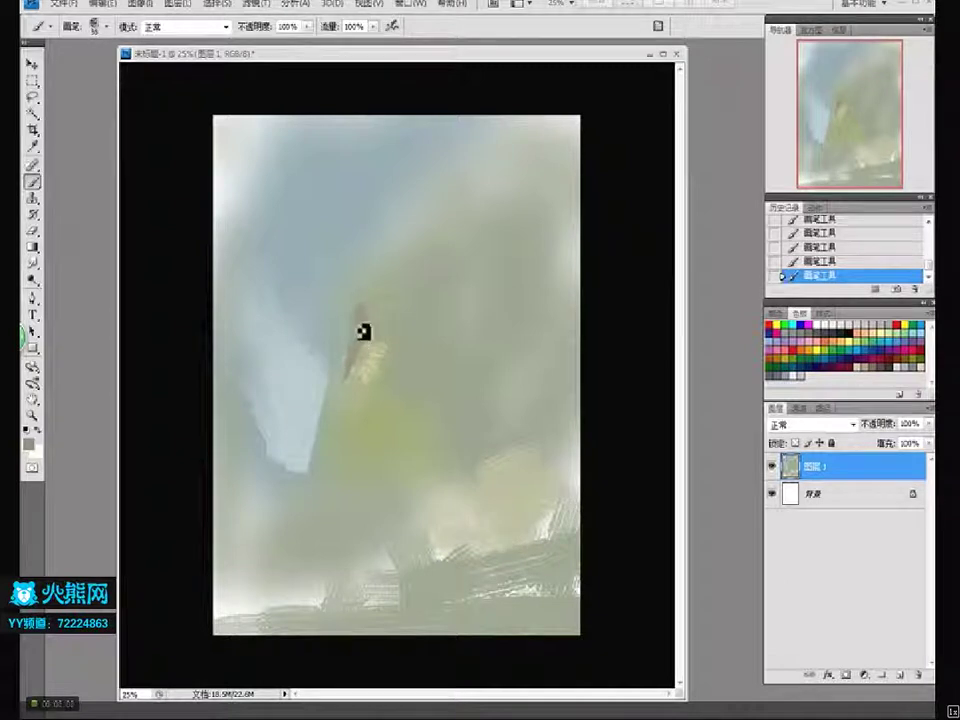
left_click_drag(360, 332, 342, 367)
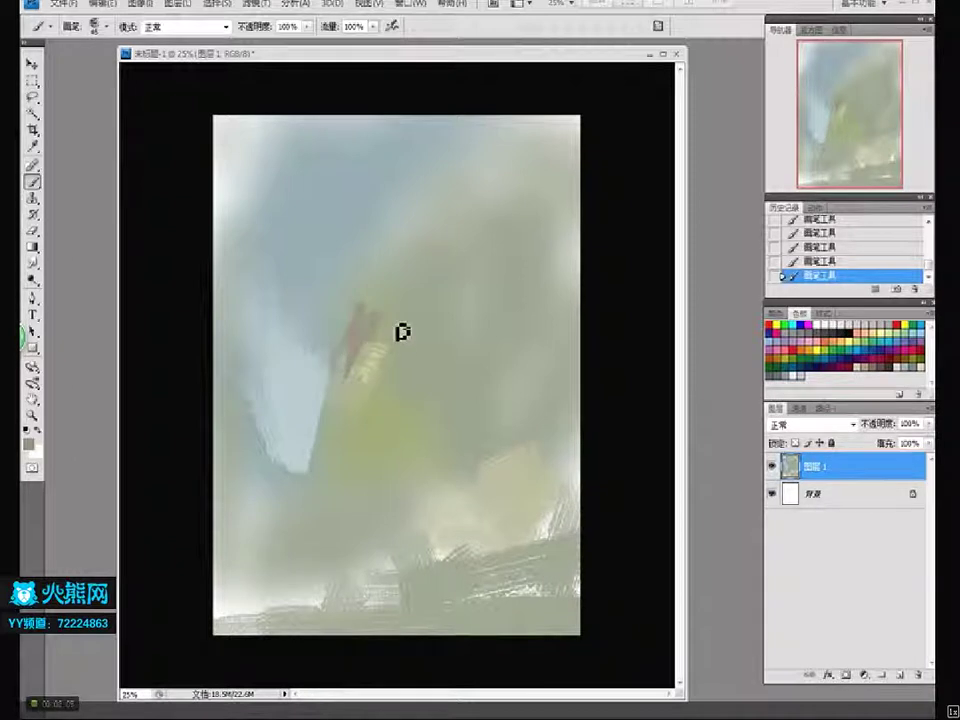
left_click_drag(401, 328, 401, 349)
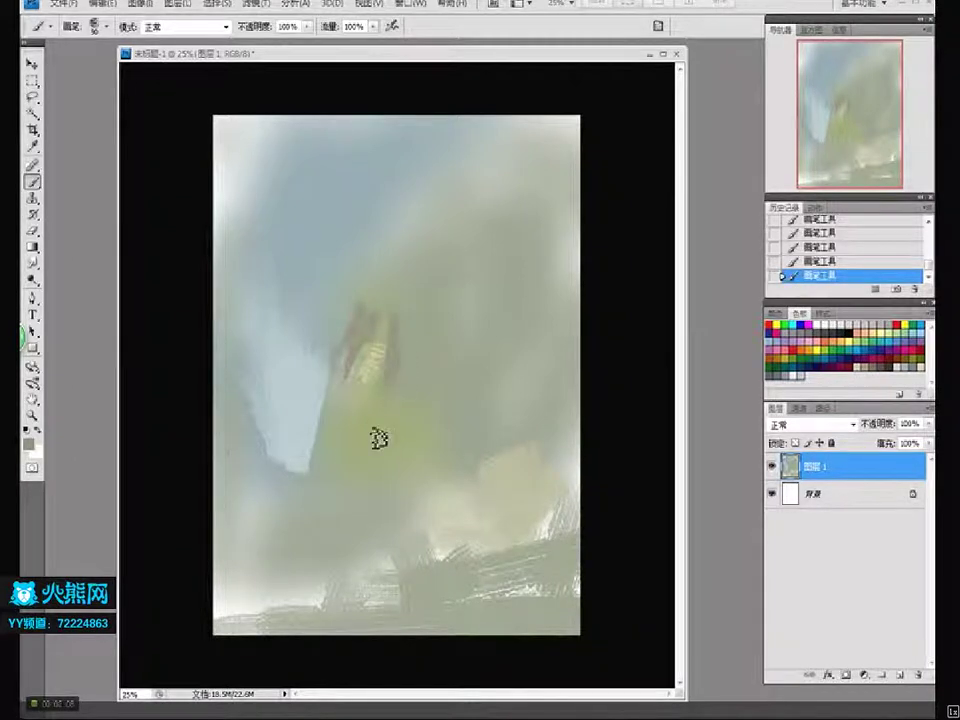
Set the foreground colour to grey-violet #6f6d7b and paint a dark shape beside the central yellow strokes
left_click(28, 443)
mouse_move(409, 377)
left_mouse_down()
mouse_move(409, 394)
mouse_move(409, 268)
left_mouse_up()
left_click(242, 313)
left_click(409, 280)
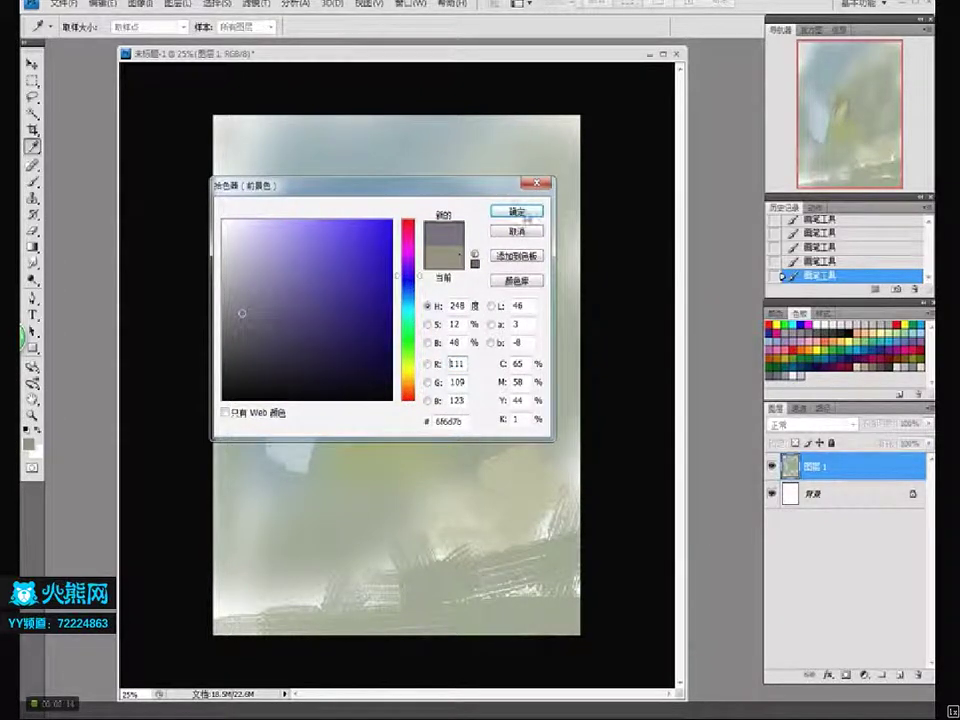
key("Return")
key("b")
mouse_move(420, 343)
left_mouse_down()
mouse_move(399, 386)
mouse_move(405, 320)
mouse_move(403, 388)
mouse_move(418, 357)
left_mouse_up()
Sample colours from the painting and extend the central shape downward with darker grey strokes around the yellow-green area
left_click(394, 467, "alt")
mouse_move(394, 467)
left_mouse_down()
mouse_move(369, 424)
mouse_move(368, 444)
left_mouse_up()
left_click(405, 390, "alt")
mouse_move(405, 390)
left_mouse_down()
mouse_move(390, 421)
mouse_move(398, 411)
mouse_move(408, 446)
mouse_move(376, 422)
mouse_move(399, 449)
mouse_move(393, 435)
mouse_move(380, 448)
mouse_move(357, 516)
mouse_move(370, 478)
mouse_move(333, 426)
mouse_move(340, 407)
mouse_move(307, 495)
mouse_move(335, 466)
mouse_move(332, 520)
mouse_move(250, 467)
left_mouse_up()
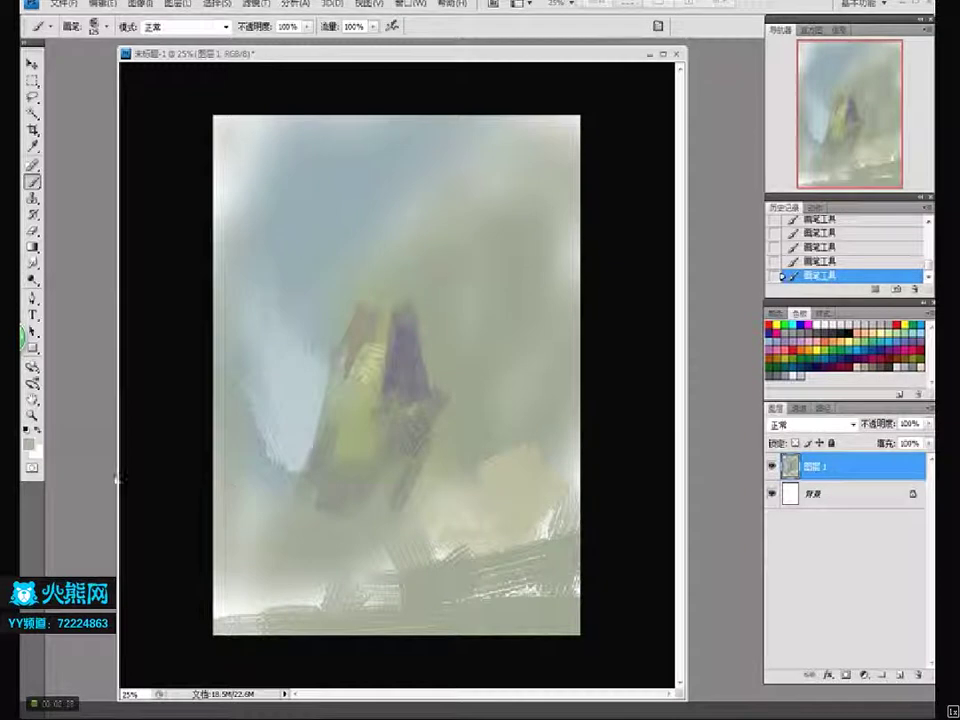
Change the foreground colour to a dark, almost neutral grey
left_click(29, 442)
left_click(253, 353)
left_click(398, 343)
left_click_drag(398, 343, 398, 318)
left_click(517, 211)
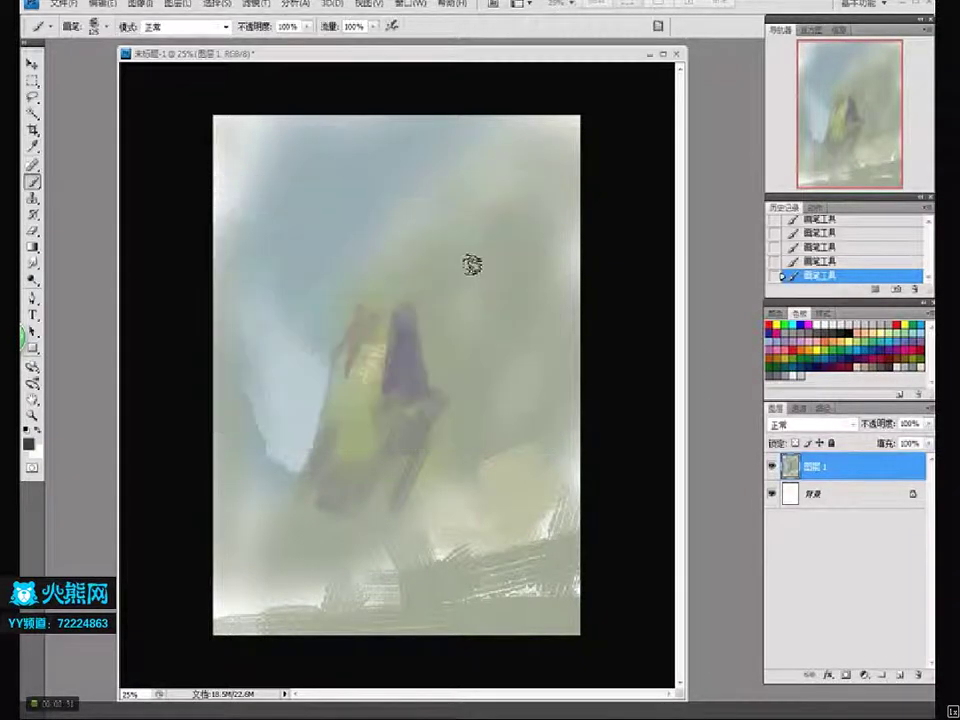
Paint a dark tapering cliff along the canvas's lower left edge and switch to a 30 px soft round brush
mouse_move(220, 362)
left_mouse_down()
mouse_move(225, 480)
mouse_move(253, 497)
mouse_move(262, 525)
mouse_move(249, 492)
mouse_move(250, 560)
mouse_move(265, 590)
mouse_move(321, 512)
left_mouse_up()
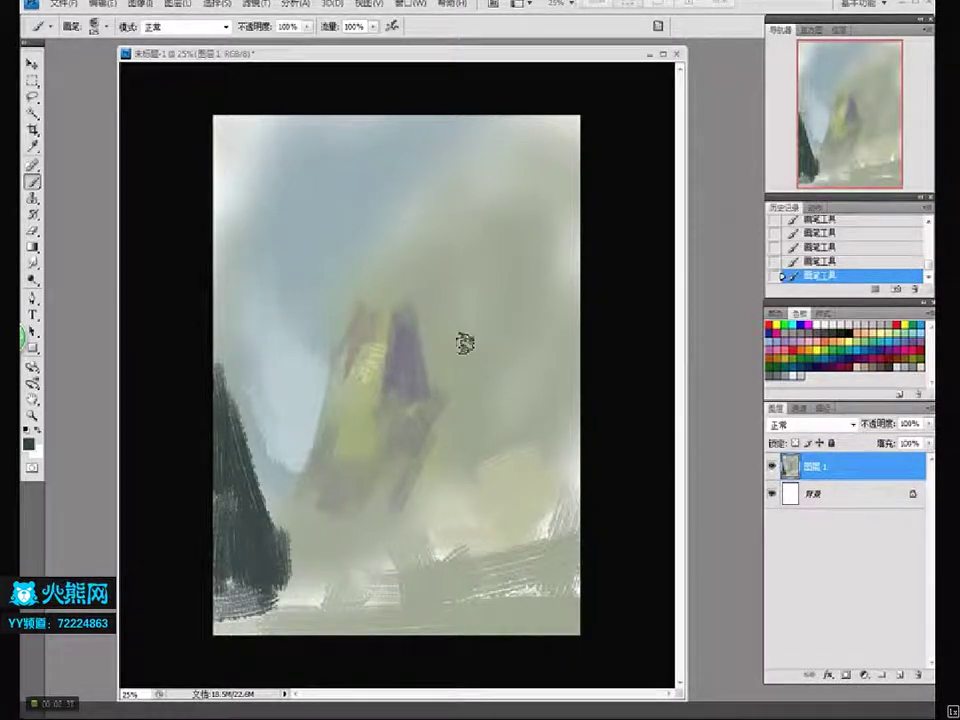
right_click(372, 279)
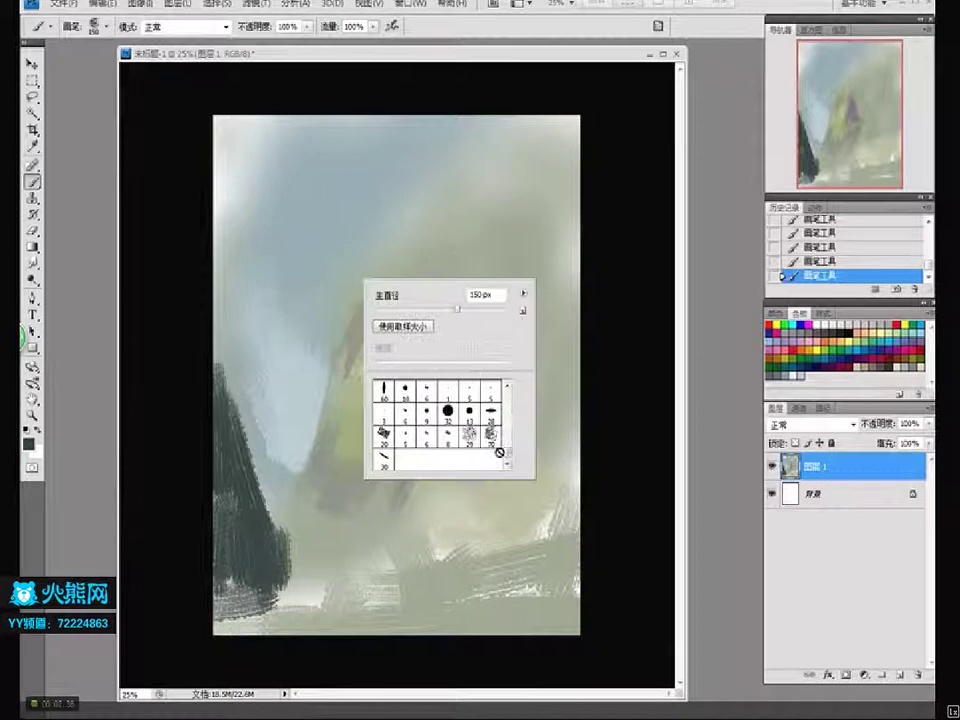
scroll(507, 458, "down", 3)
left_click(450, 415)
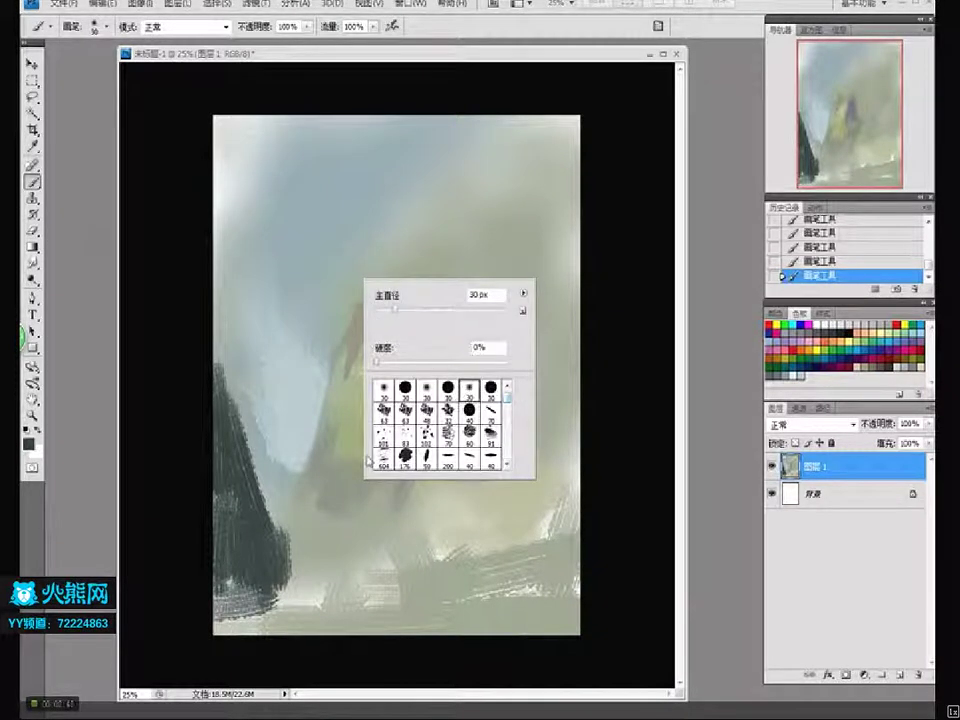
key("Return")
Set the foreground colour to light grey-green #a4b2ad and paint soft haze across the sky above the central form with the brush enlarged to 500 px
key("i")
left_click(28, 443)
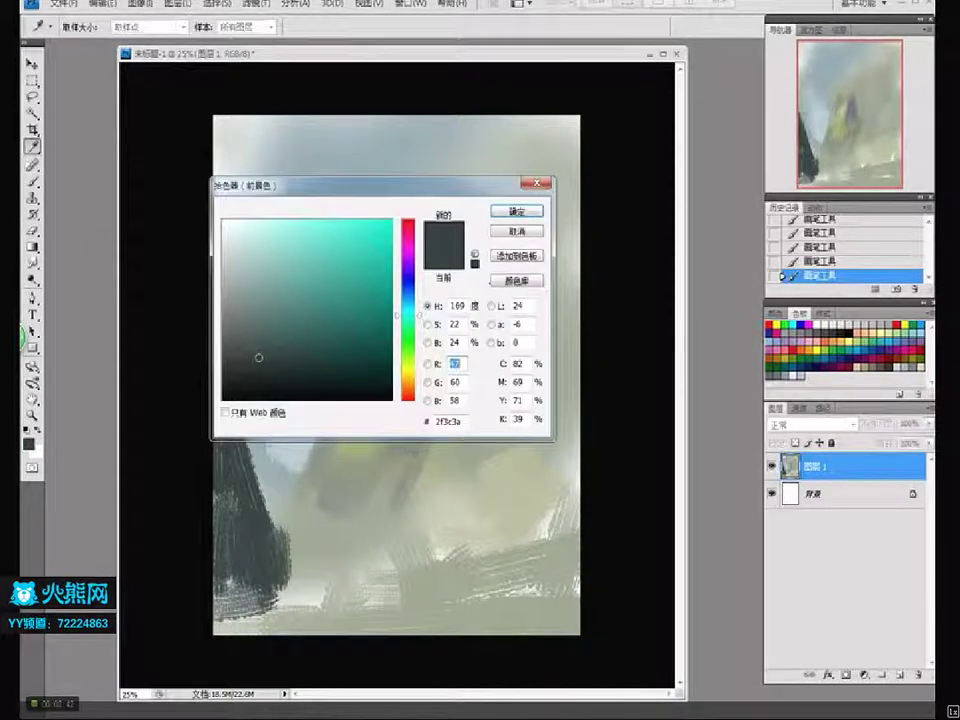
left_click(240, 314)
left_click(236, 275)
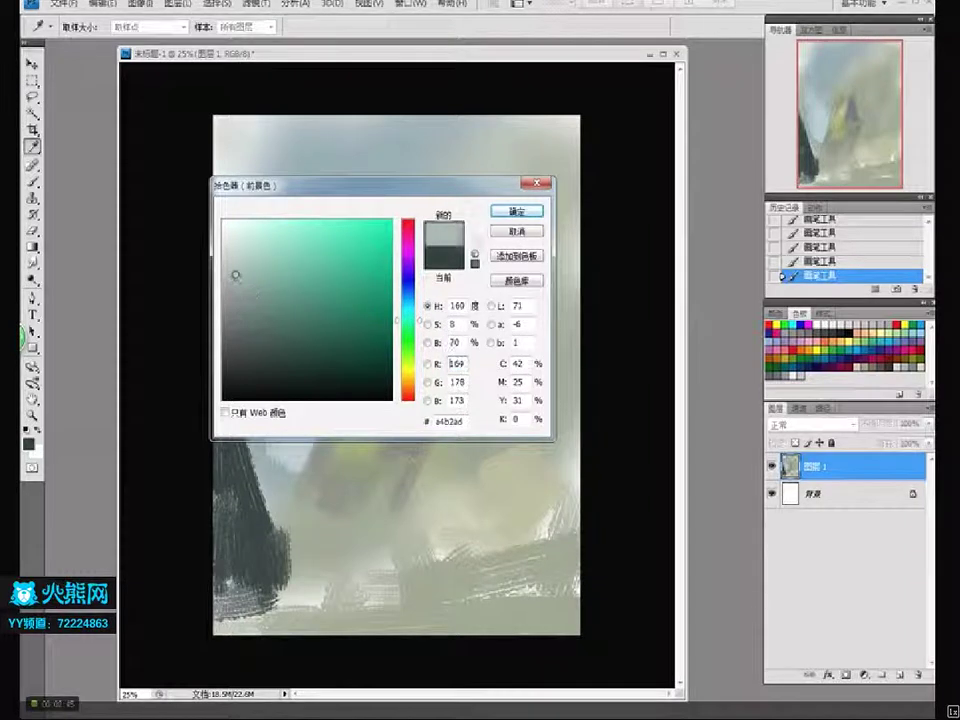
left_click(538, 211)
key("b")
key("period")
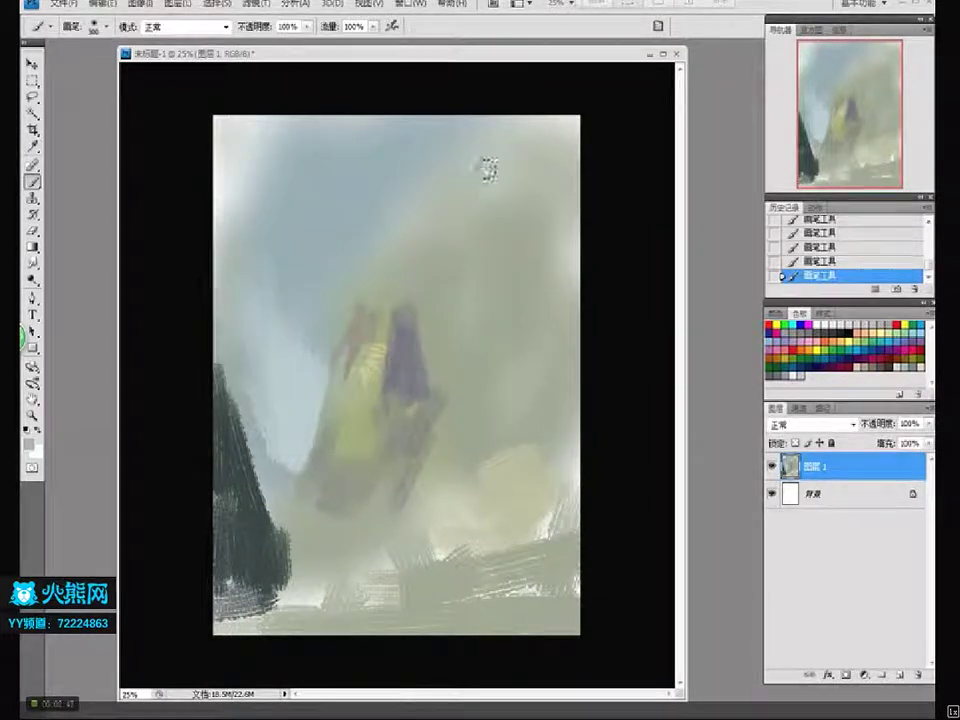
key("period")
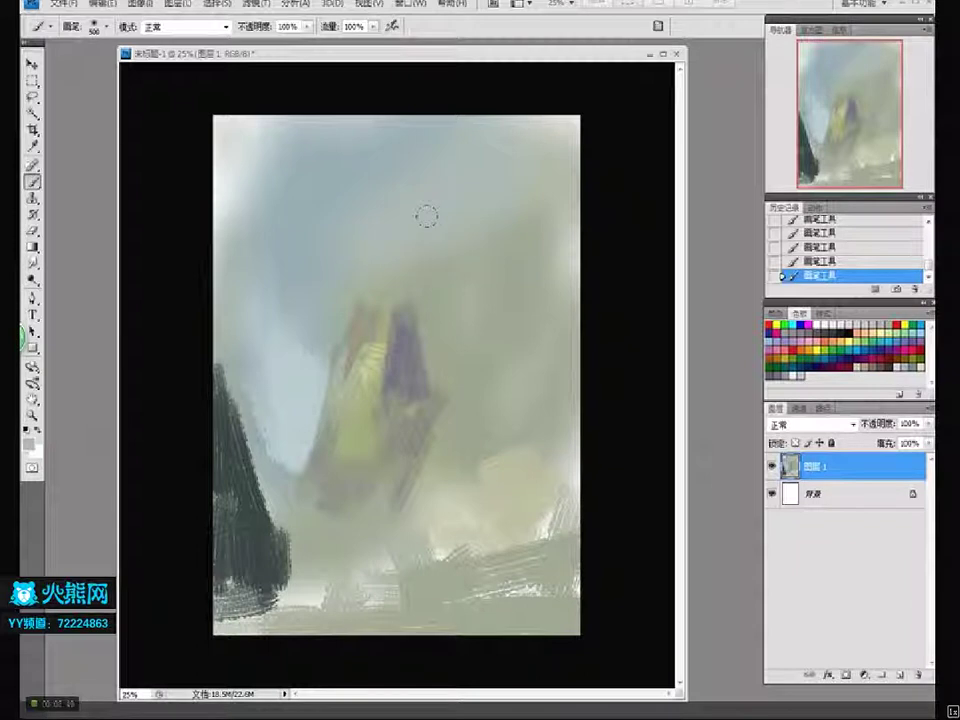
left_click_drag(290, 245, 420, 295)
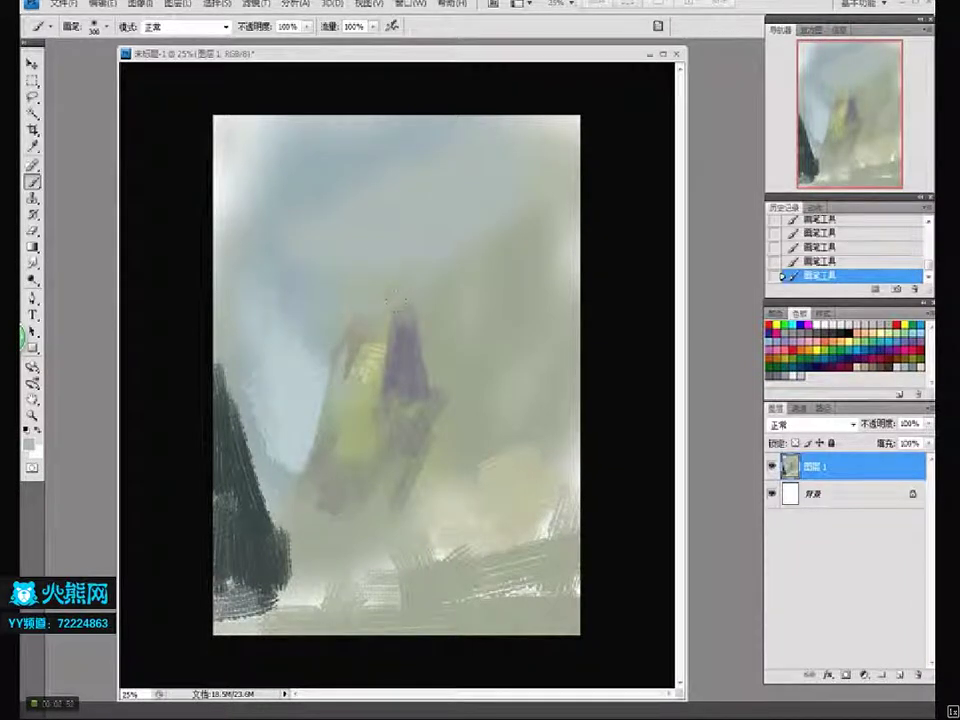
Enlarge the soft brush to 500 px and lay the light grey-green haze over the background right of the central form
right_click(448, 330)
key("Escape")
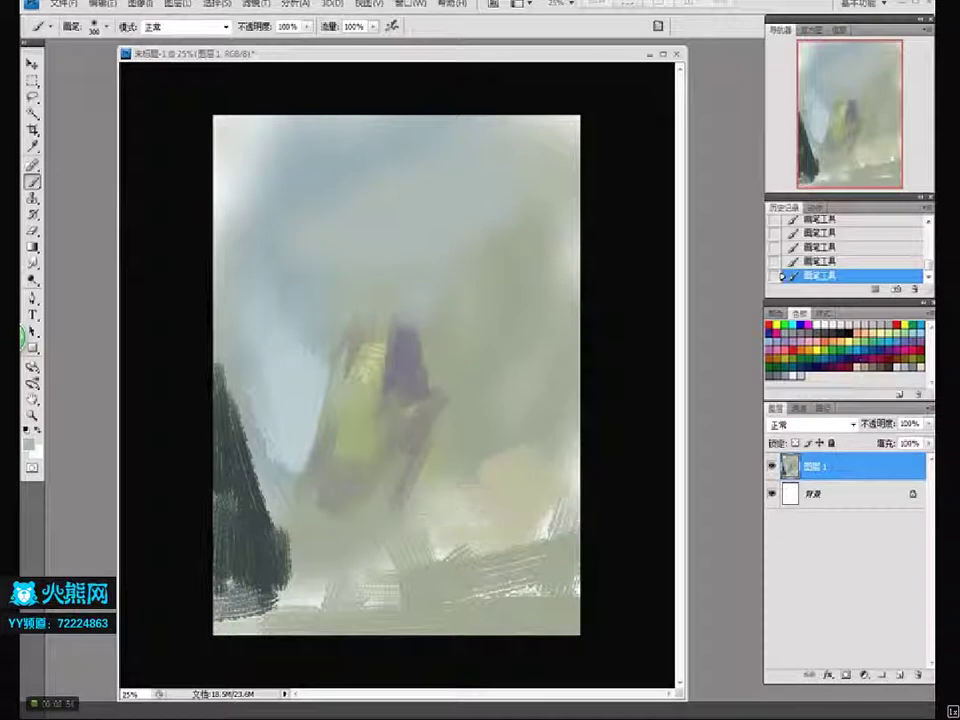
key("bracketright")
key("bracketright")
left_click_drag(480, 300, 520, 370)
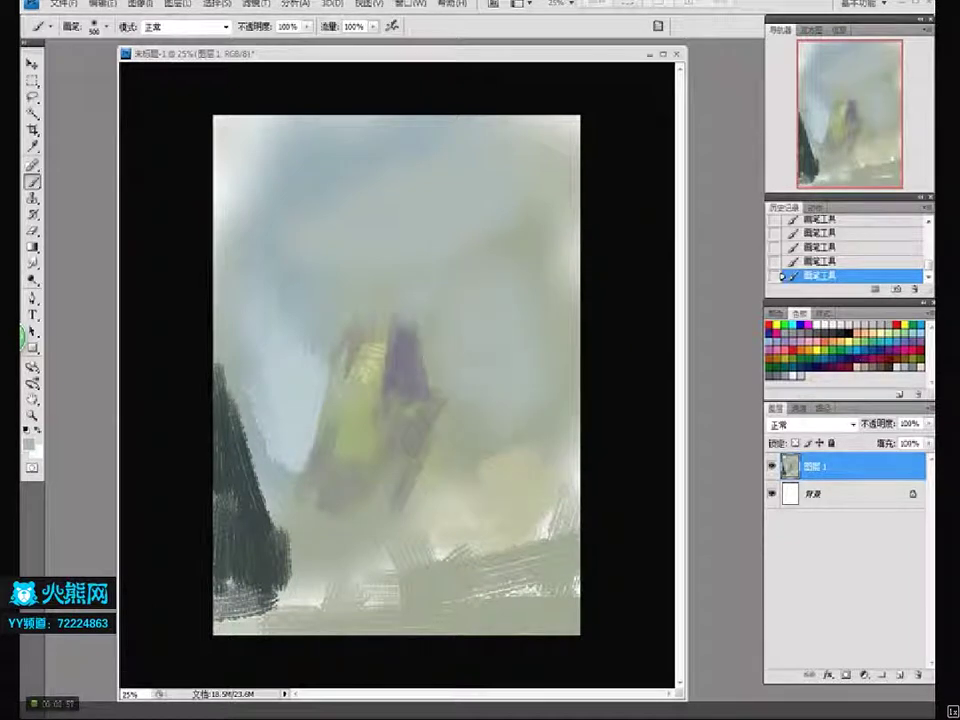
Switch to a small textured brush and paint darker rock shapes against the right side of the central form
right_click(470, 466)
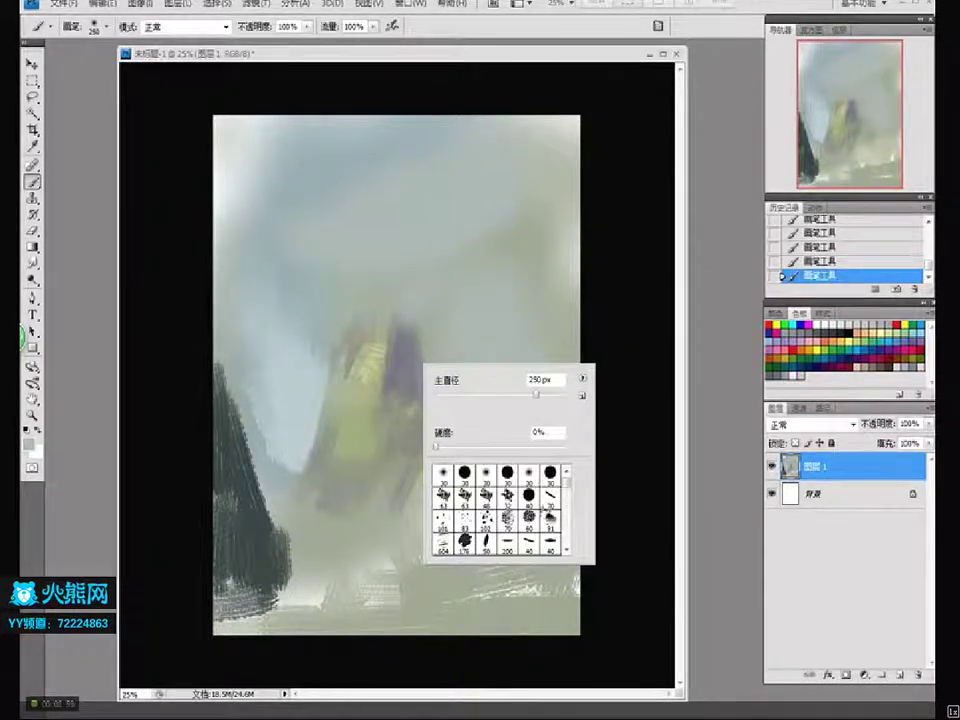
left_click_drag(567, 484, 567, 536)
left_click(441, 520)
left_click(403, 514)
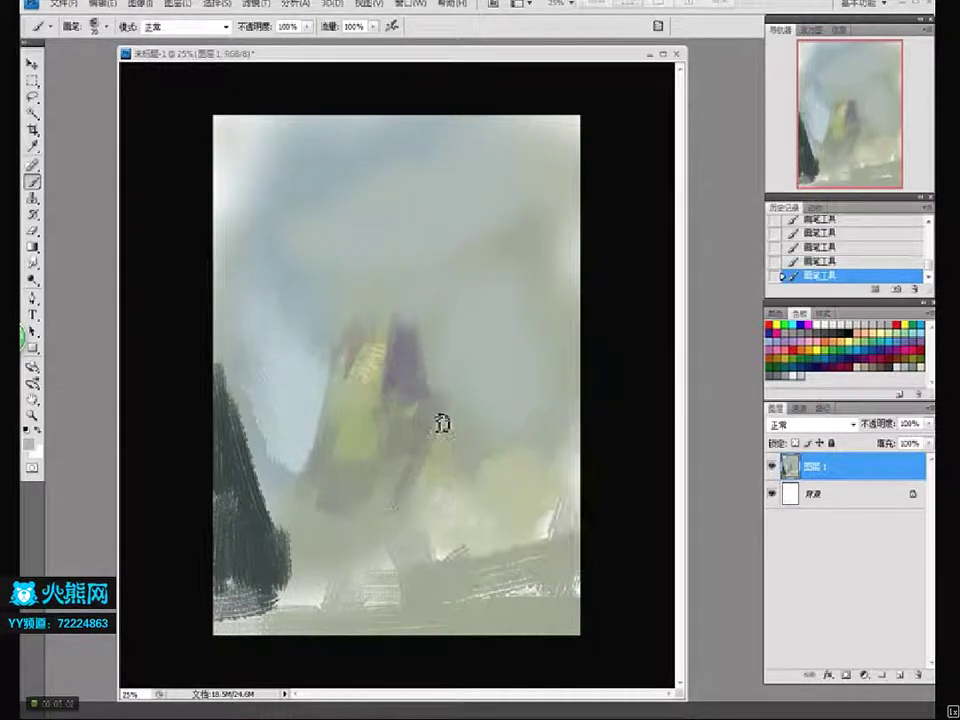
mouse_move(447, 423)
left_mouse_down()
mouse_move(465, 364)
mouse_move(479, 449)
mouse_move(407, 343)
left_mouse_up()
mouse_move(489, 401)
left_mouse_down()
mouse_move(485, 434)
mouse_move(474, 412)
mouse_move(447, 475)
mouse_move(487, 460)
mouse_move(458, 485)
mouse_move(441, 441)
mouse_move(402, 512)
mouse_move(451, 483)
left_mouse_up()
Sample a yellow-green from the painting, choose a pale cream and paint light strokes around the foot of the small rock tower
left_click(451, 483, "alt")
left_click(30, 444)
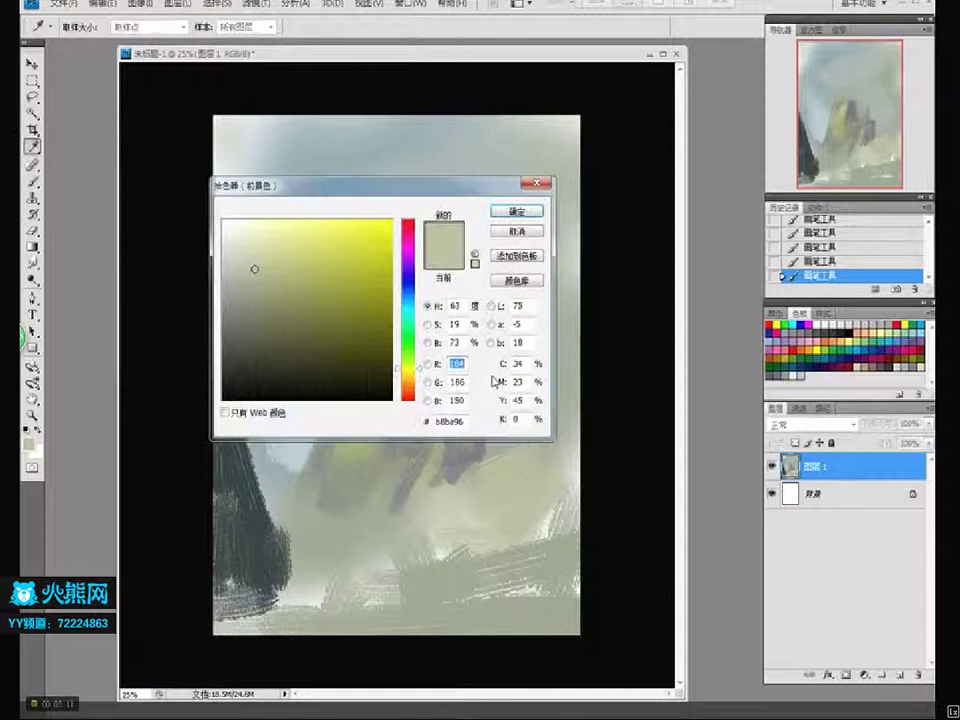
left_click(517, 211)
key("b")
mouse_move(456, 429)
left_mouse_down()
mouse_move(414, 456)
mouse_move(467, 449)
mouse_move(472, 460)
mouse_move(455, 460)
mouse_move(461, 473)
mouse_move(480, 426)
left_mouse_up()
mouse_move(465, 482)
left_mouse_down()
mouse_move(461, 467)
mouse_move(425, 524)
mouse_move(462, 520)
mouse_move(392, 562)
left_mouse_up()
Mix muted green tones and paint the slope below the small tower and the hazy cliff at the canvas's right edge
left_click(219, 484, "alt")
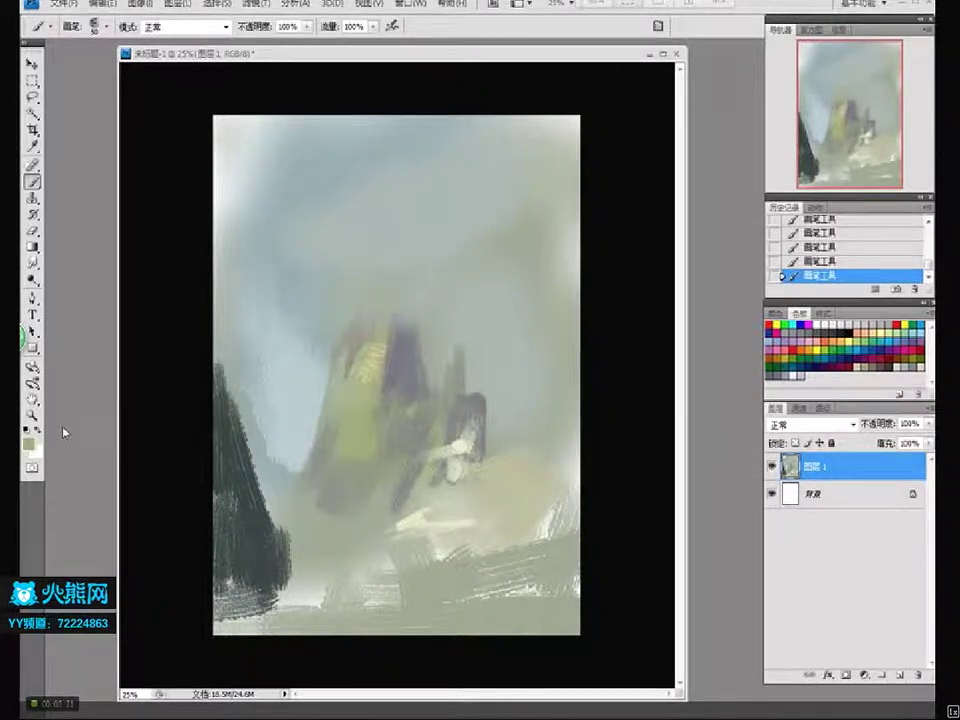
left_click(29, 442)
left_click(279, 264)
left_click(517, 210)
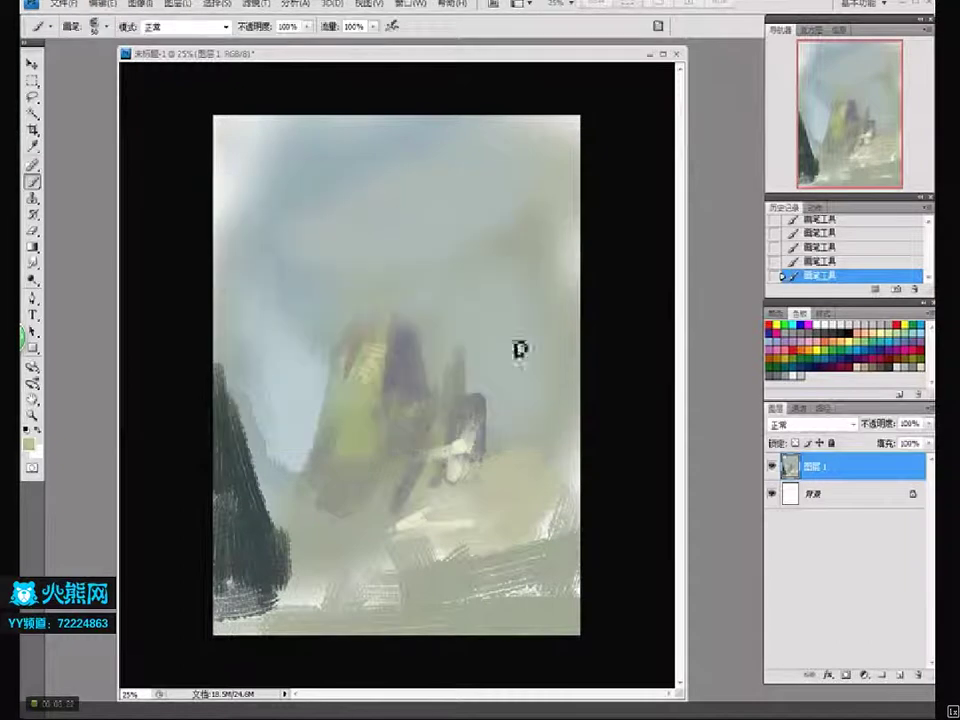
mouse_move(456, 525)
left_mouse_down()
mouse_move(499, 489)
mouse_move(484, 466)
left_mouse_up()
mouse_move(545, 486)
left_mouse_down()
mouse_move(479, 489)
mouse_move(569, 476)
mouse_move(511, 504)
mouse_move(549, 502)
mouse_move(536, 516)
mouse_move(543, 524)
mouse_move(562, 493)
mouse_move(532, 477)
mouse_move(559, 476)
mouse_move(573, 492)
mouse_move(551, 442)
mouse_move(565, 405)
mouse_move(550, 401)
mouse_move(504, 469)
mouse_move(509, 435)
mouse_move(559, 421)
mouse_move(547, 440)
mouse_move(561, 434)
mouse_move(566, 475)
mouse_move(551, 324)
mouse_move(560, 380)
left_mouse_up()
Lasso a tall tapering cliff shape along the upper right edge of the canvas
key("l")
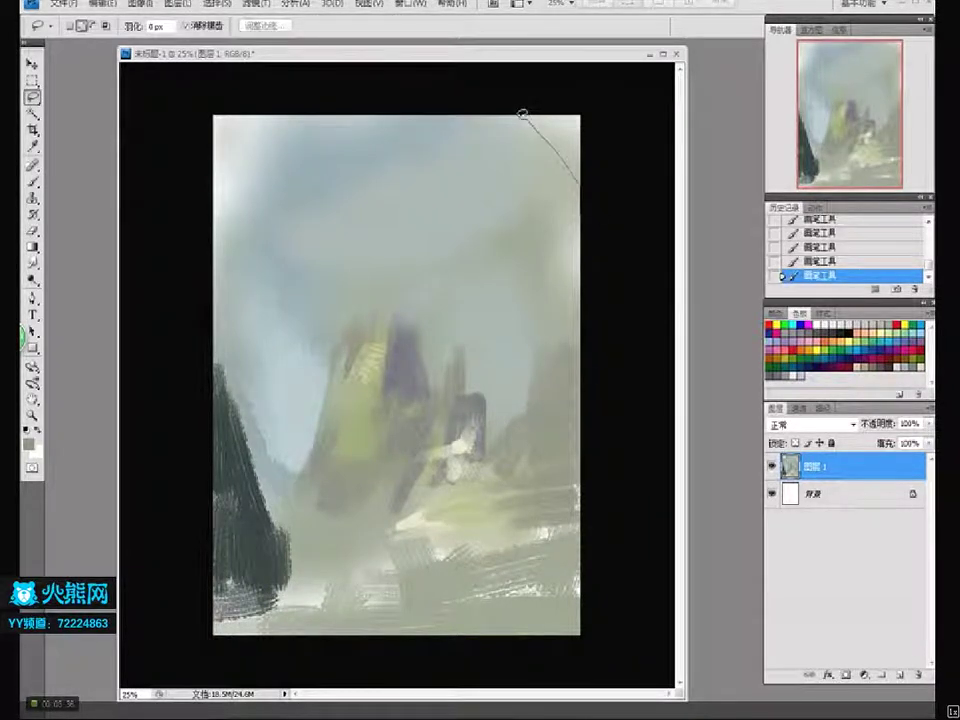
left_click_drag(518, 263, 514, 285)
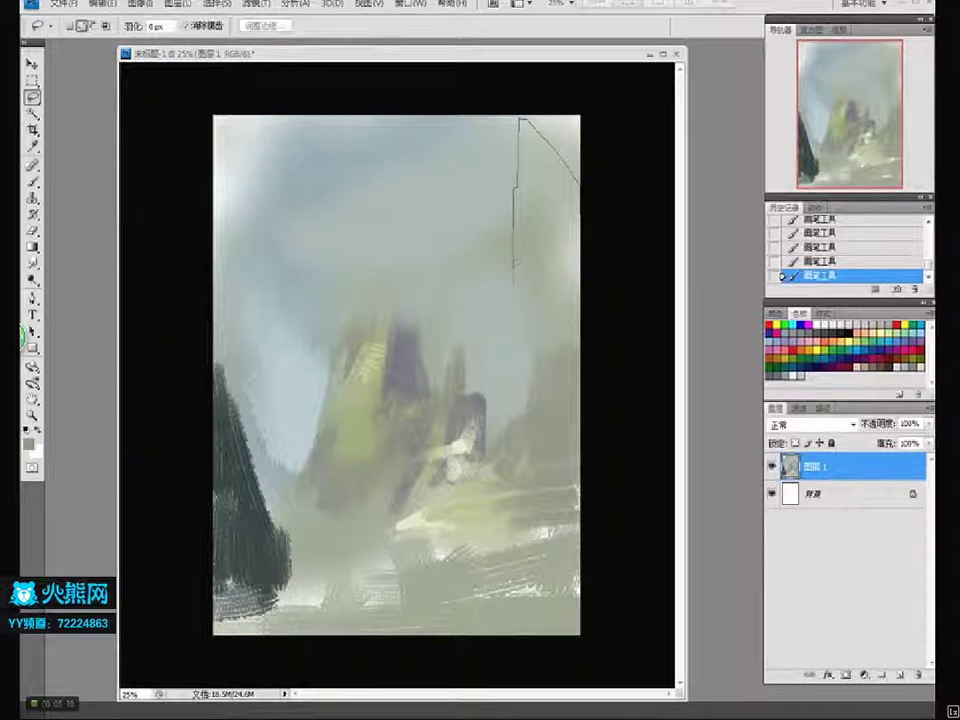
mouse_move(520, 357)
left_mouse_down()
mouse_move(619, 351)
mouse_move(634, 231)
mouse_move(585, 125)
left_mouse_up()
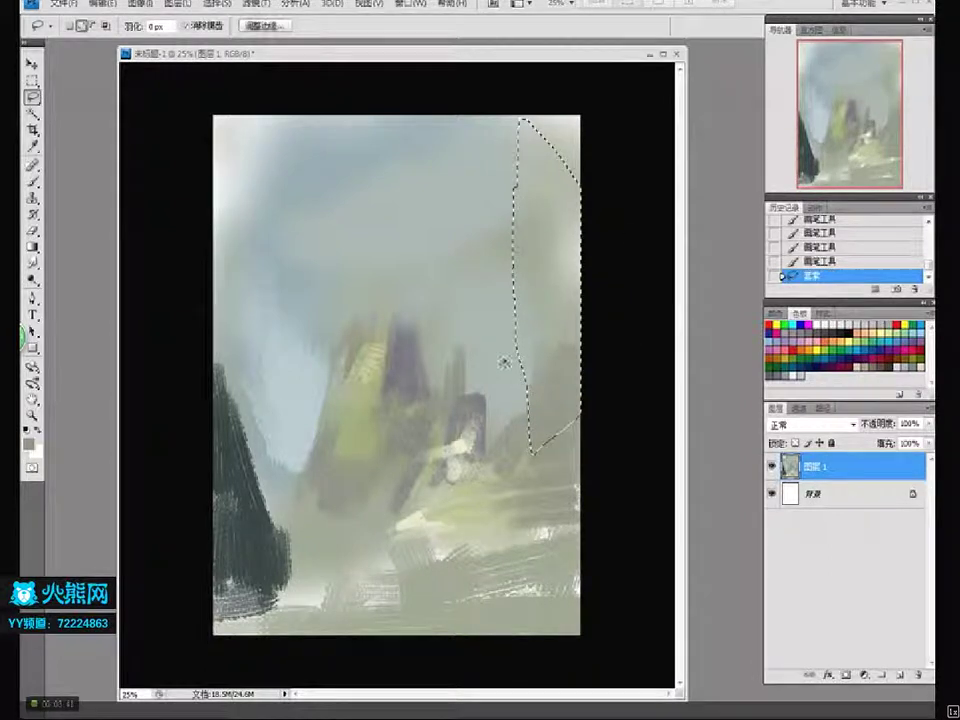
Switch to a soft round brush enlarged to 600 px for painting inside the cliff selection
key("b")
right_click(436, 294)
scroll(602, 456, "down", 3)
scroll(602, 456, "down", 2)
double_click(470, 440)
left_click_drag(450, 440, 431, 529)
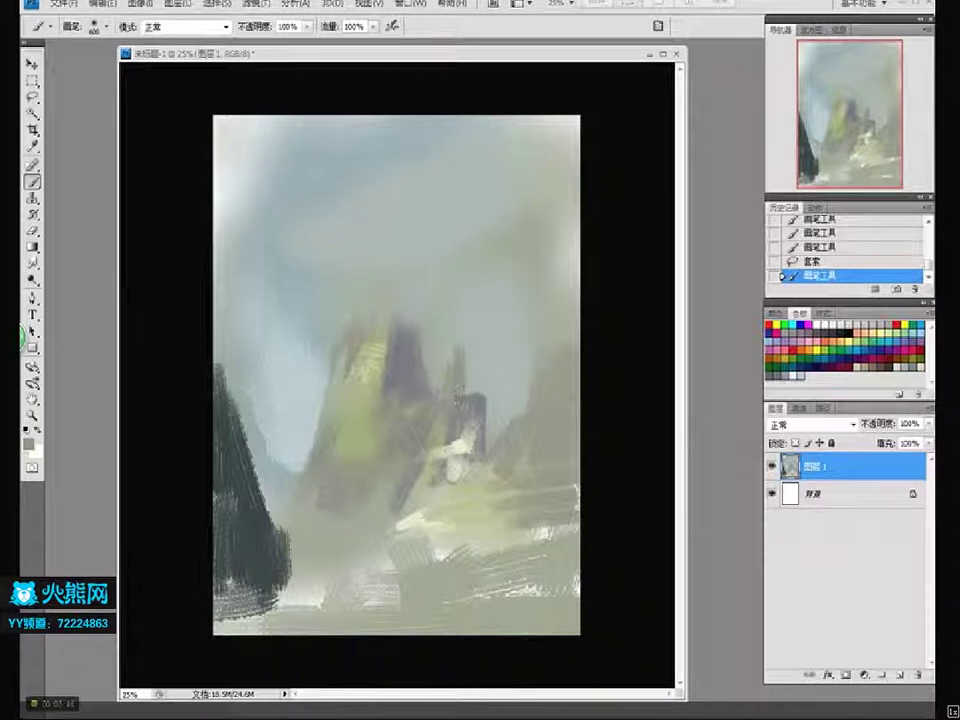
Set the foreground colour to slate blue #465e6d and softly paint the upper part of the selected cliff
key("i")
left_click(409, 298)
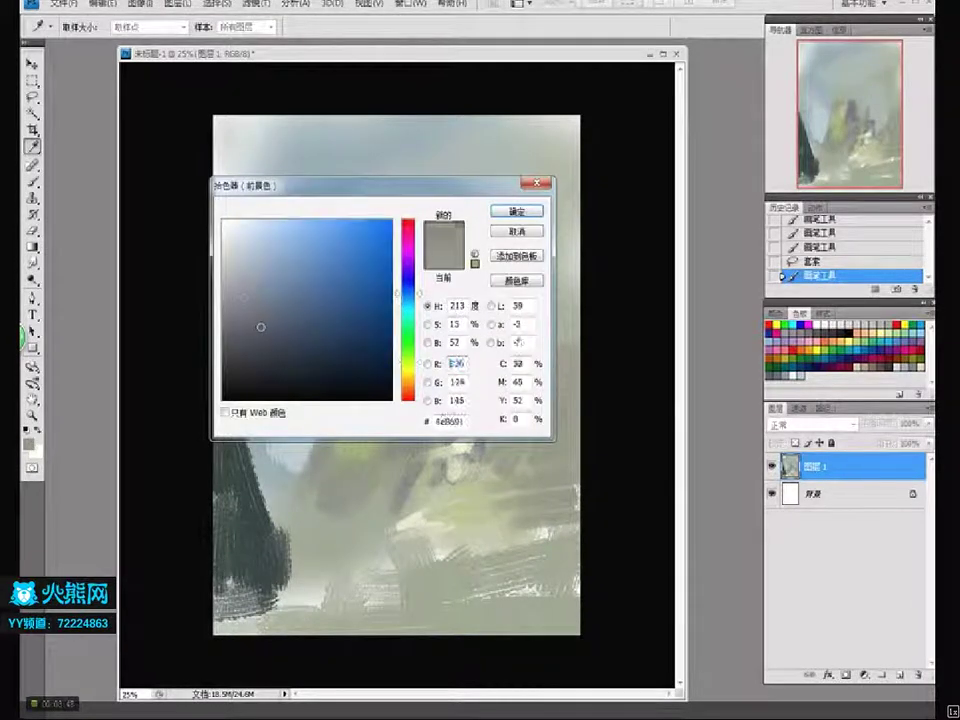
left_click(266, 325)
left_click_drag(287, 320, 283, 323)
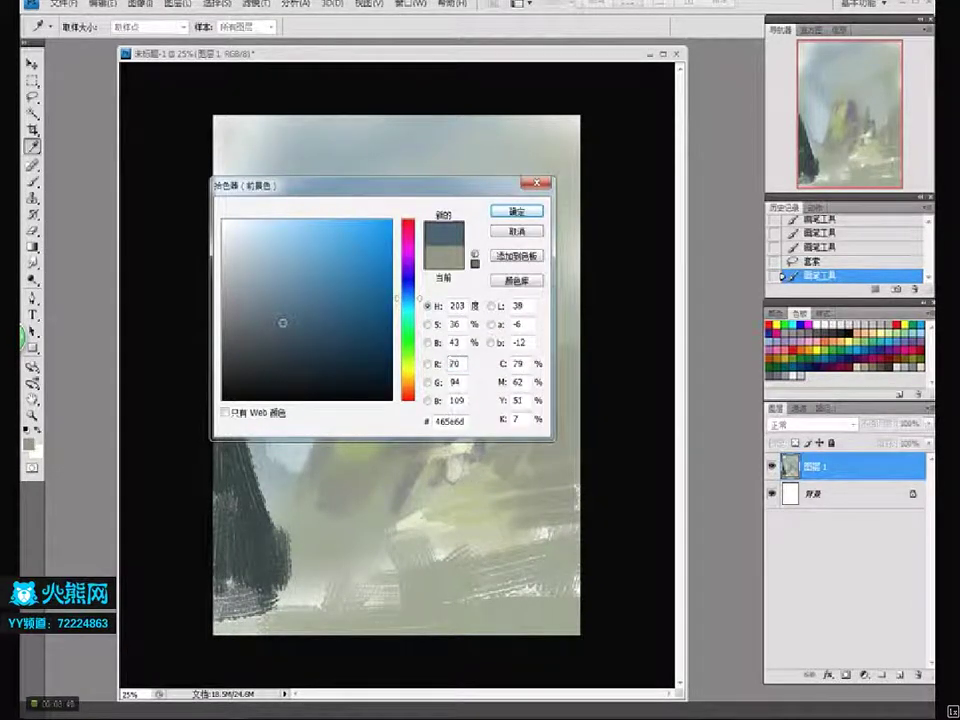
left_click(517, 211)
mouse_move(525, 125)
left_mouse_down()
mouse_move(570, 280)
mouse_move(565, 300)
left_mouse_up()
key("bracketleft")
left_click_drag(300, 210, 292, 383)
Switch to a textured brush, add blue-grey strokes to the lower part of the selected cliff and deselect it
right_click(292, 383)
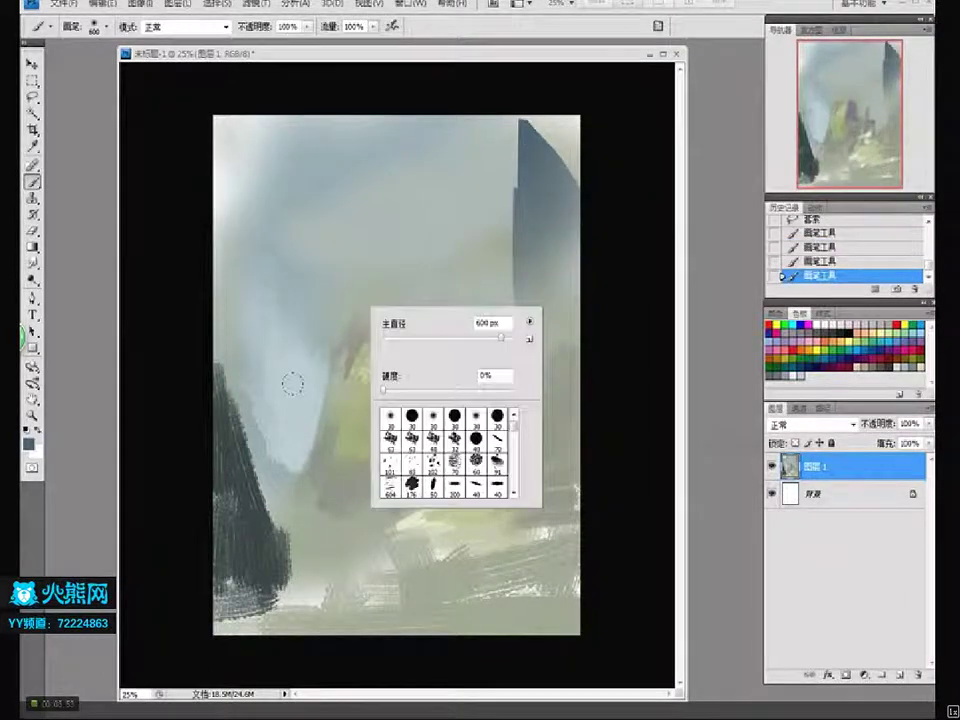
scroll(518, 451, "down", 10)
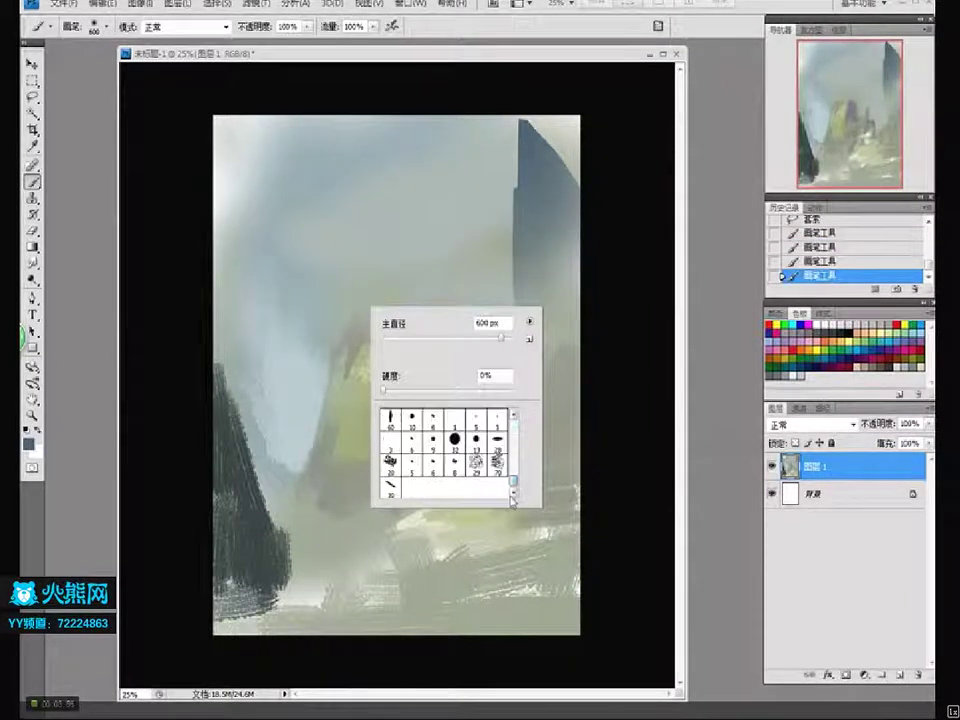
double_click(500, 462)
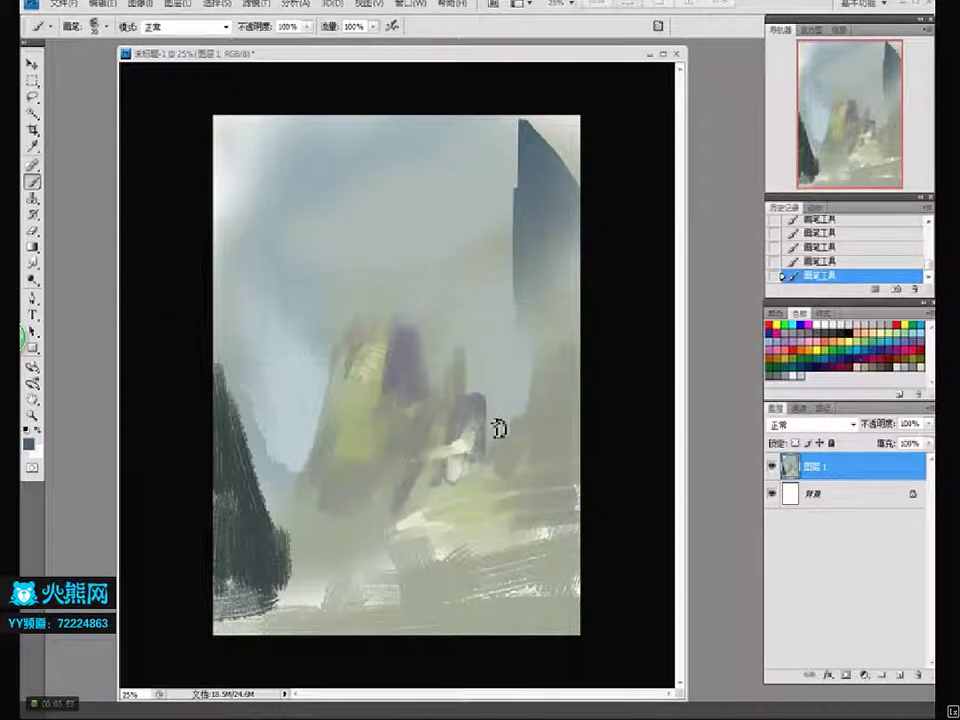
key("bracketleft")
key("bracketleft")
key("bracketleft")
key("bracketleft")
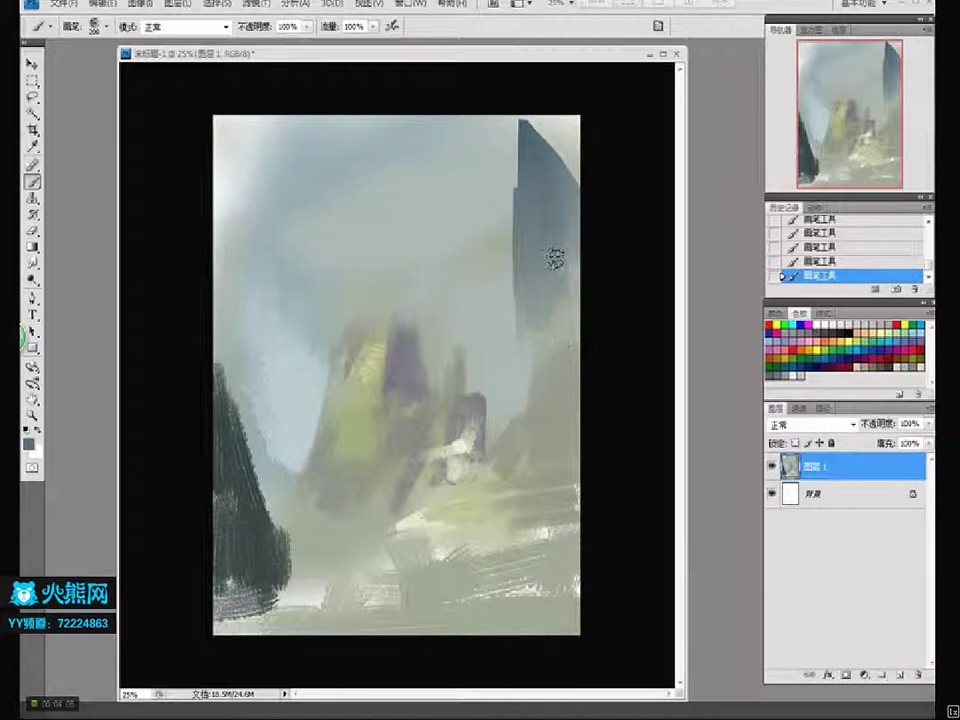
key("ctrl+d")
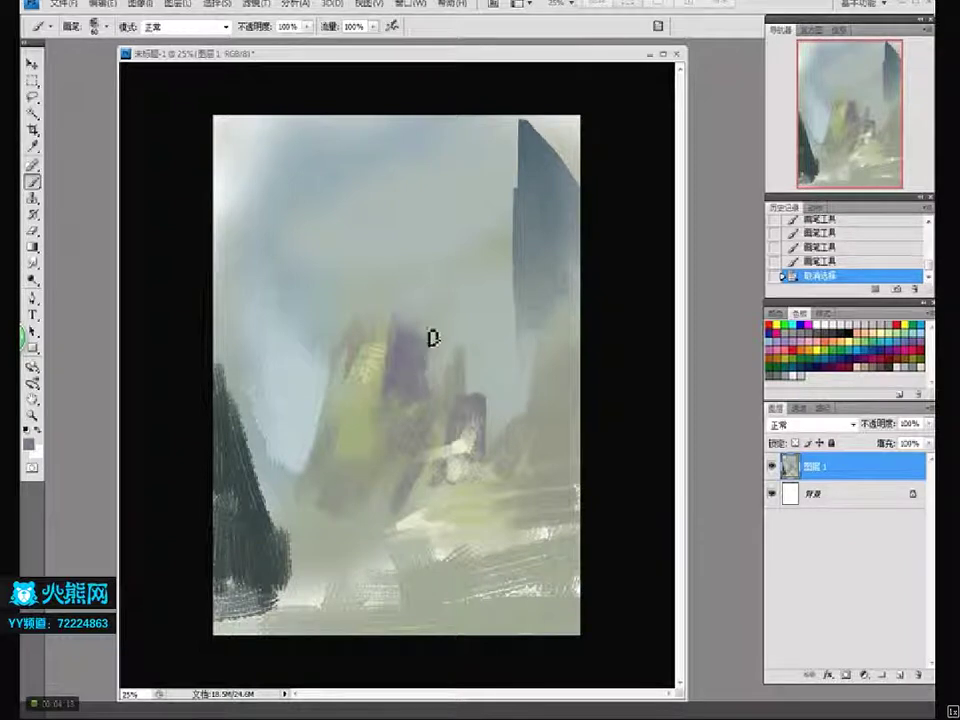
Widen the central rock form to the right with grey-violet strokes and extend the small tower beside it
mouse_move(440, 365)
left_mouse_down()
mouse_move(418, 314)
mouse_move(437, 301)
left_mouse_up()
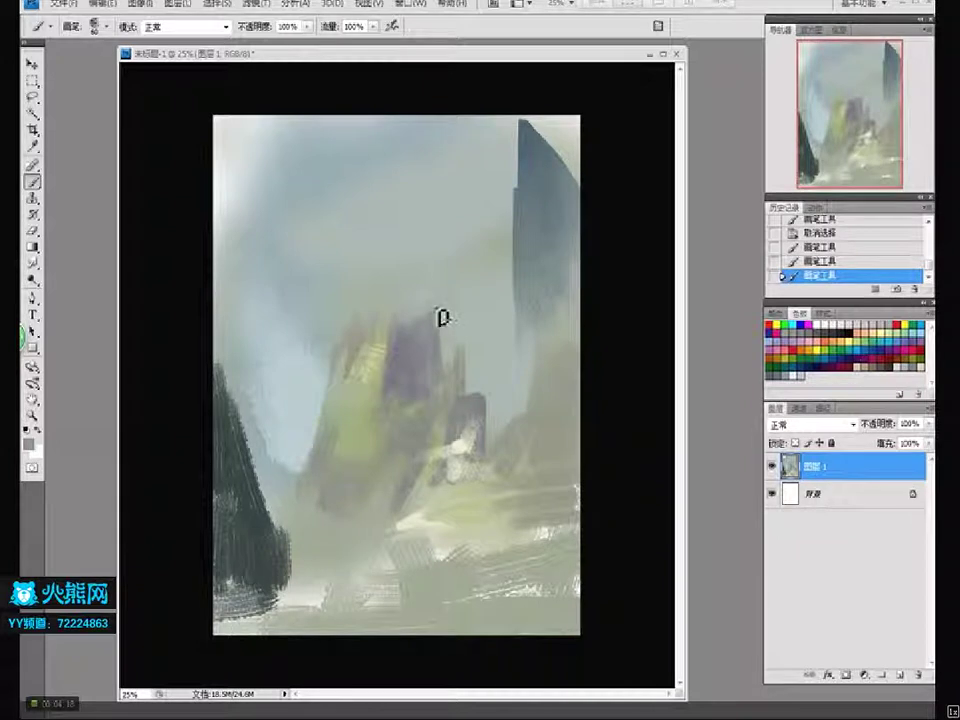
mouse_move(459, 364)
left_mouse_down()
mouse_move(452, 315)
mouse_move(462, 357)
mouse_move(469, 353)
mouse_move(503, 391)
left_mouse_up()
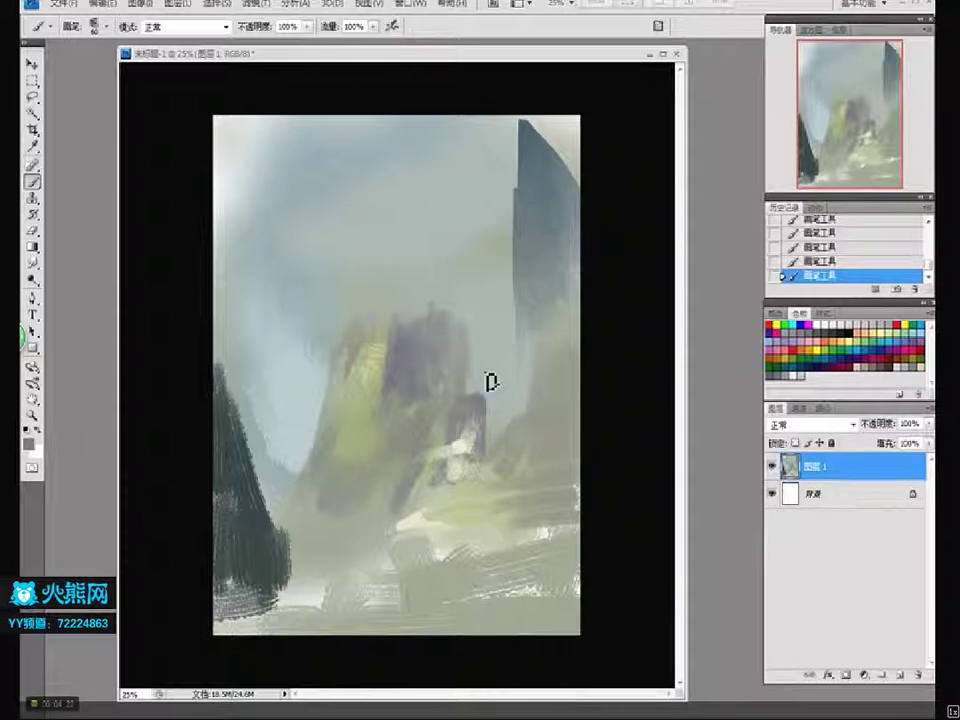
mouse_move(510, 377)
left_mouse_down()
mouse_move(496, 426)
mouse_move(504, 370)
mouse_move(494, 419)
mouse_move(508, 394)
mouse_move(491, 434)
mouse_move(511, 421)
mouse_move(510, 366)
mouse_move(510, 424)
mouse_move(524, 370)
left_mouse_up()
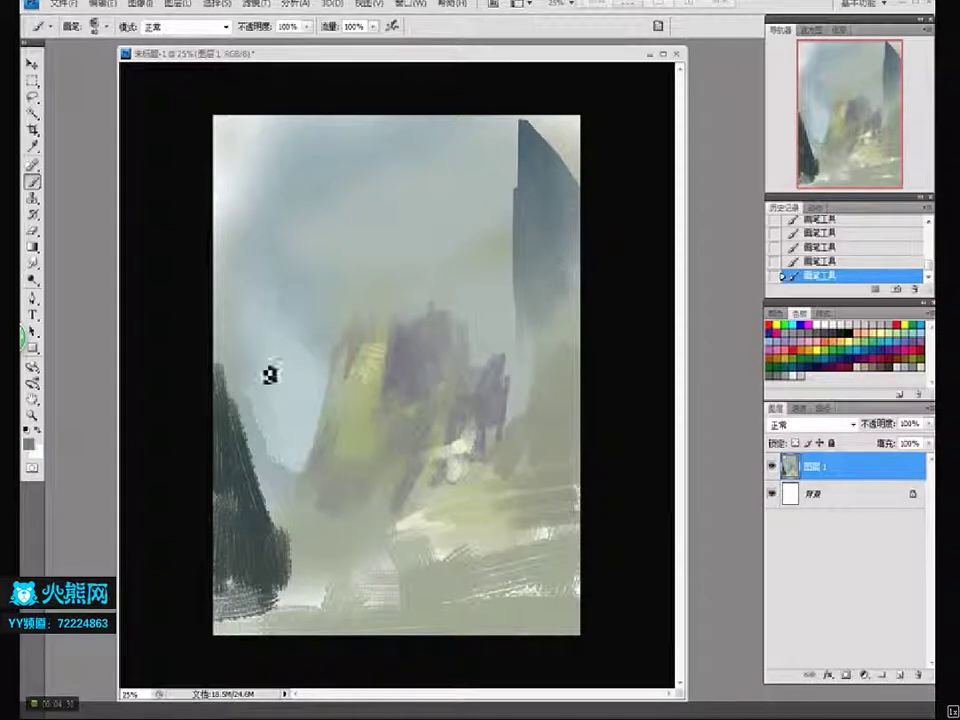
Set the foreground colour to a warm off-white and paint a rising cloud above the central form's upper left side
key("i")
left_click(28, 442)
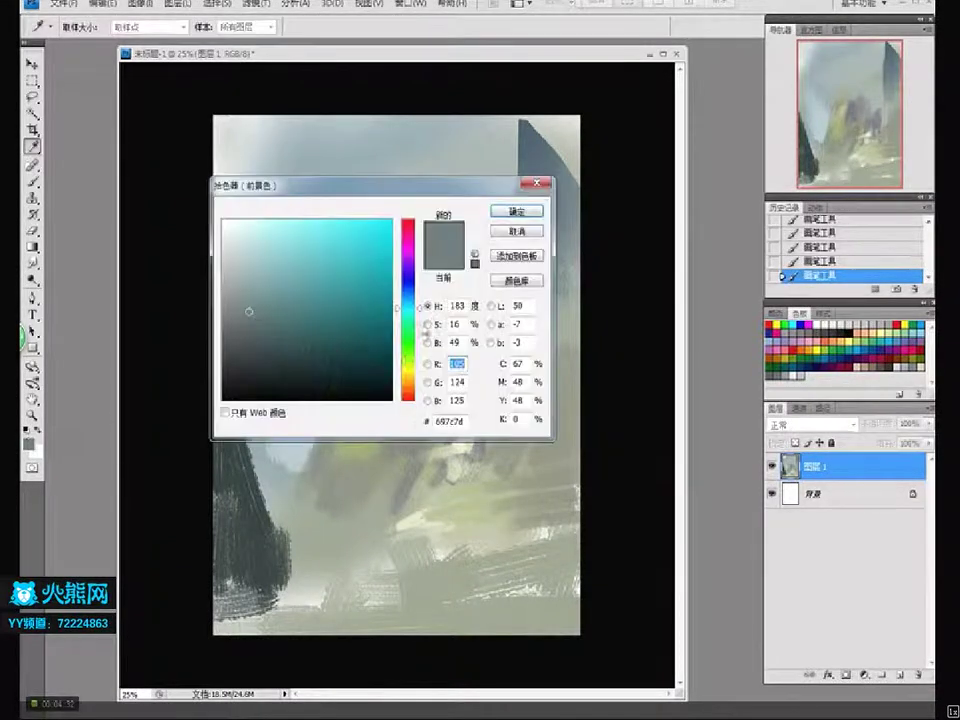
left_click_drag(407, 358, 409, 381)
left_click(238, 236)
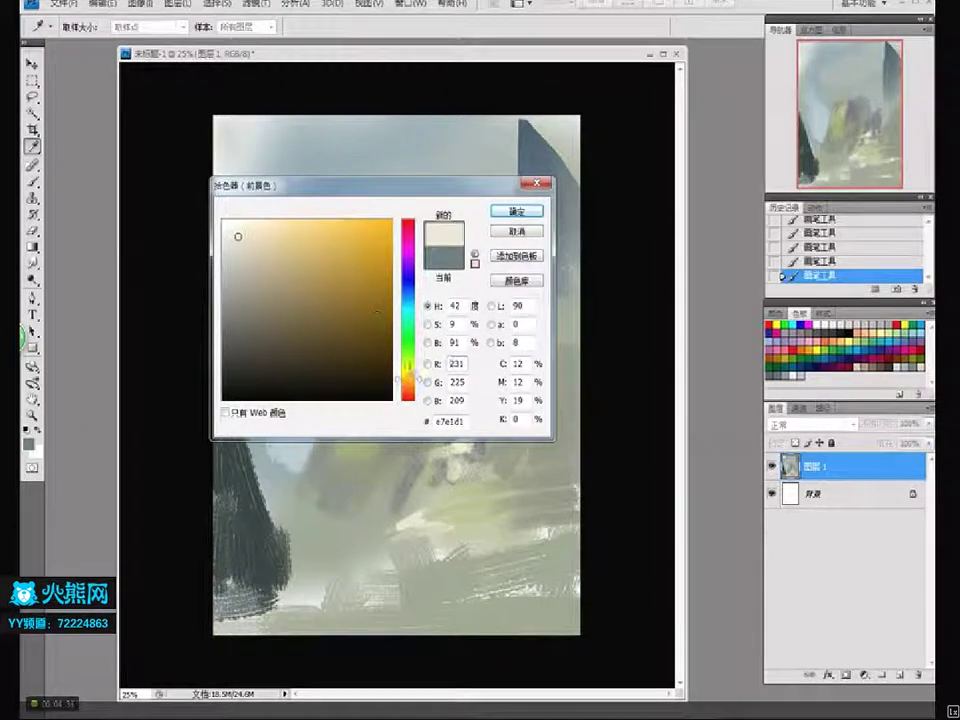
left_click(407, 376)
key("Return")
key("b")
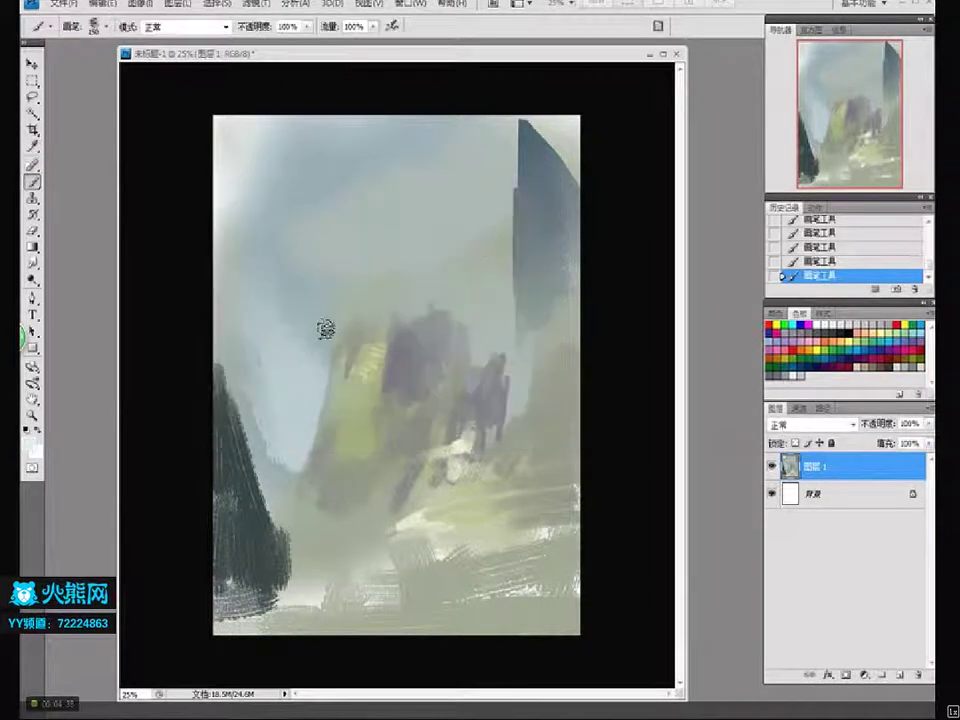
mouse_move(306, 318)
left_mouse_down()
mouse_move(326, 352)
mouse_move(339, 317)
mouse_move(321, 302)
mouse_move(339, 279)
mouse_move(321, 319)
mouse_move(339, 311)
mouse_move(349, 240)
mouse_move(360, 294)
left_mouse_up()
mouse_move(372, 210)
left_mouse_down()
mouse_move(364, 199)
mouse_move(384, 240)
left_mouse_up()
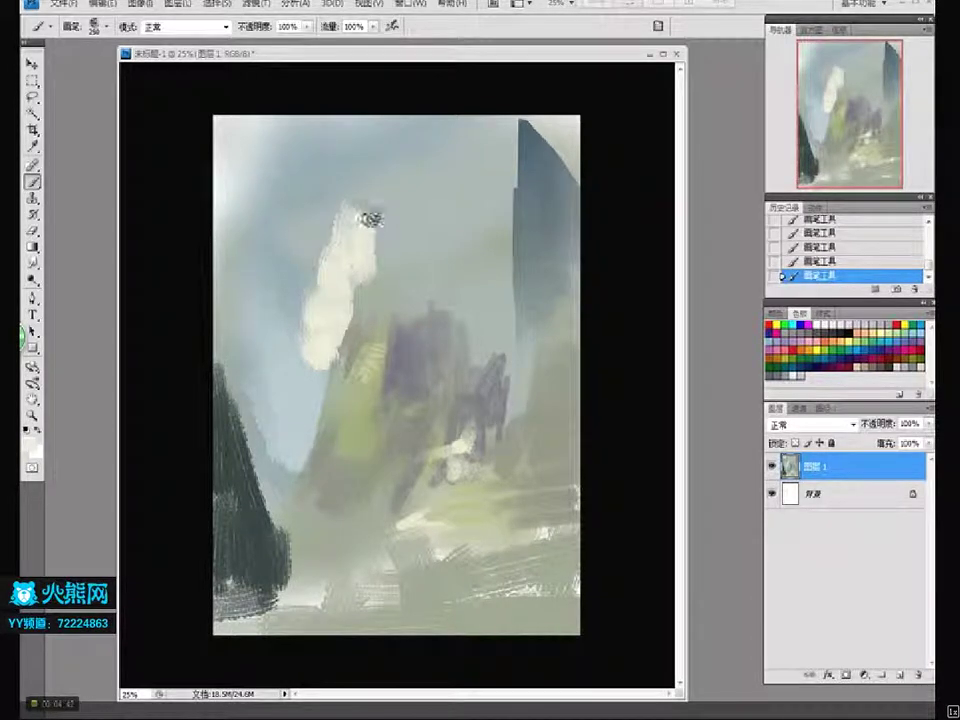
Change the foreground colour to a pale grey-blue and build billowing cloud masses above the central form with a progressively smaller textured brush
left_click(31, 441)
left_click(234, 235)
left_click(414, 326)
left_click(524, 214)
mouse_move(401, 161)
left_mouse_down()
mouse_move(358, 190)
mouse_move(405, 197)
mouse_move(370, 197)
mouse_move(419, 148)
mouse_move(385, 205)
mouse_move(435, 266)
mouse_move(351, 284)
mouse_move(374, 262)
mouse_move(404, 263)
mouse_move(399, 276)
mouse_move(425, 301)
mouse_move(461, 200)
mouse_move(420, 166)
mouse_move(432, 200)
mouse_move(405, 183)
mouse_move(446, 135)
mouse_move(486, 141)
mouse_move(455, 205)
mouse_move(489, 168)
mouse_move(431, 232)
mouse_move(419, 222)
mouse_move(396, 250)
mouse_move(483, 260)
mouse_move(402, 275)
mouse_move(409, 311)
mouse_move(462, 252)
mouse_move(476, 214)
mouse_move(456, 291)
mouse_move(373, 319)
mouse_move(446, 263)
left_mouse_up()
key("bracketleft")
key("bracketleft")
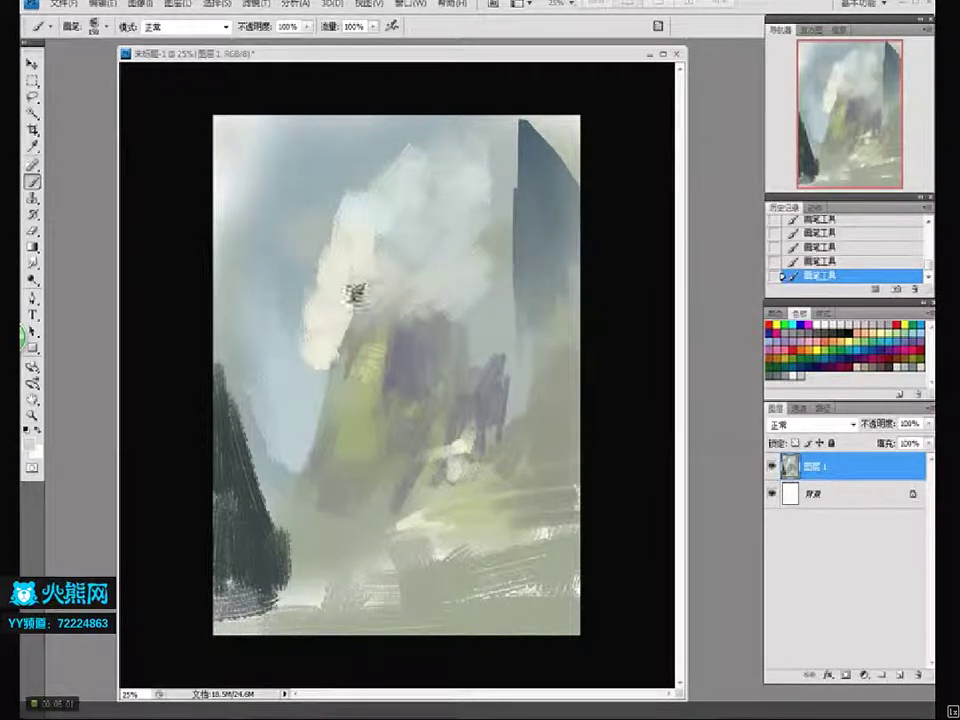
mouse_move(377, 181)
left_mouse_down()
mouse_move(328, 183)
mouse_move(319, 255)
mouse_move(421, 229)
left_mouse_up()
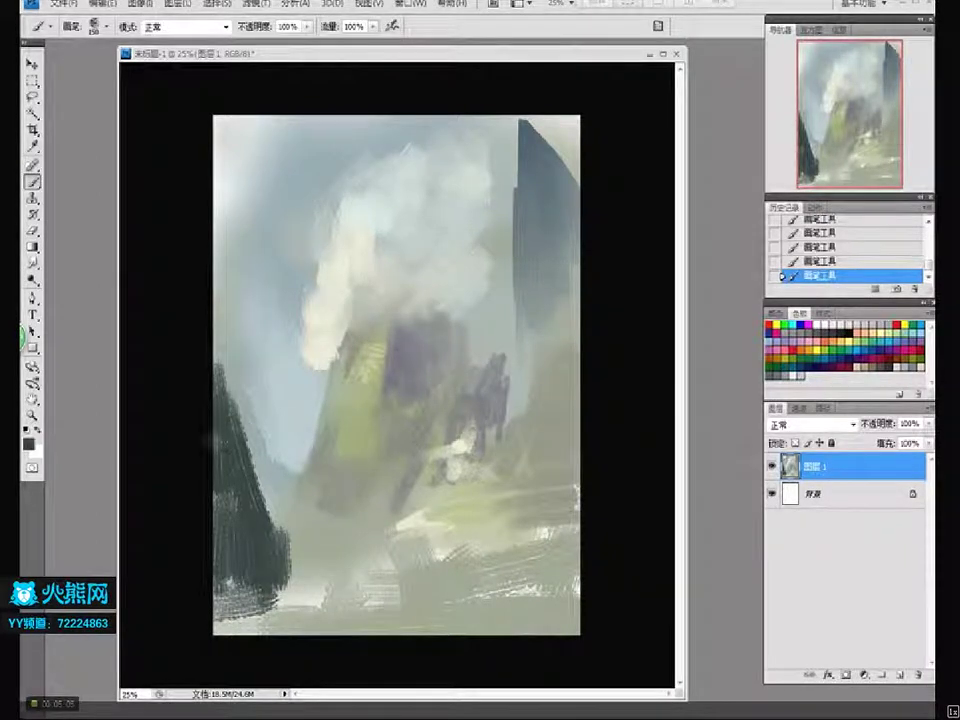
Set the foreground to a very dark green-grey, paint a hanging cliff in the upper left and trim its edge with sampled sky colour
left_click(29, 443)
left_click(268, 375)
left_click(406, 300)
left_click(514, 210)
key("bracketright")
key("bracketright")
key("bracketright")
key("bracketright")
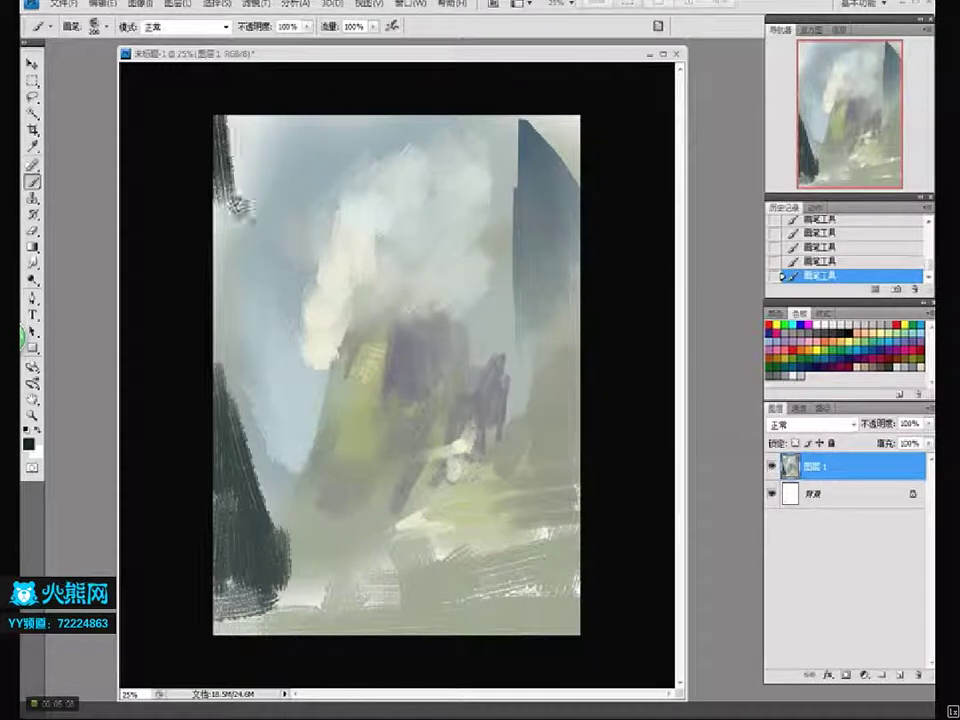
mouse_move(235, 118)
left_mouse_down()
mouse_move(263, 225)
mouse_move(245, 200)
mouse_move(270, 190)
mouse_move(288, 200)
mouse_move(265, 255)
mouse_move(240, 230)
mouse_move(258, 390)
left_mouse_up()
left_click(306, 245, "alt")
left_click_drag(266, 281, 245, 262)
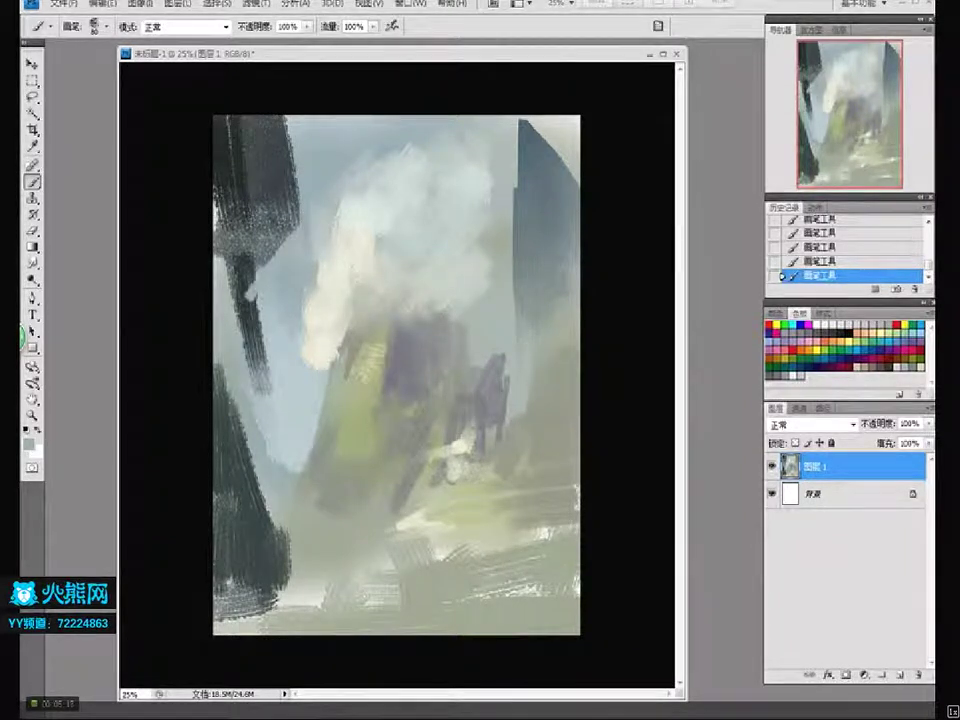
Change the foreground colour to a deeper blue and paint sky patches between the upper left cliff and the cloud tops
left_click(29, 442)
left_click(292, 295)
left_click(516, 211)
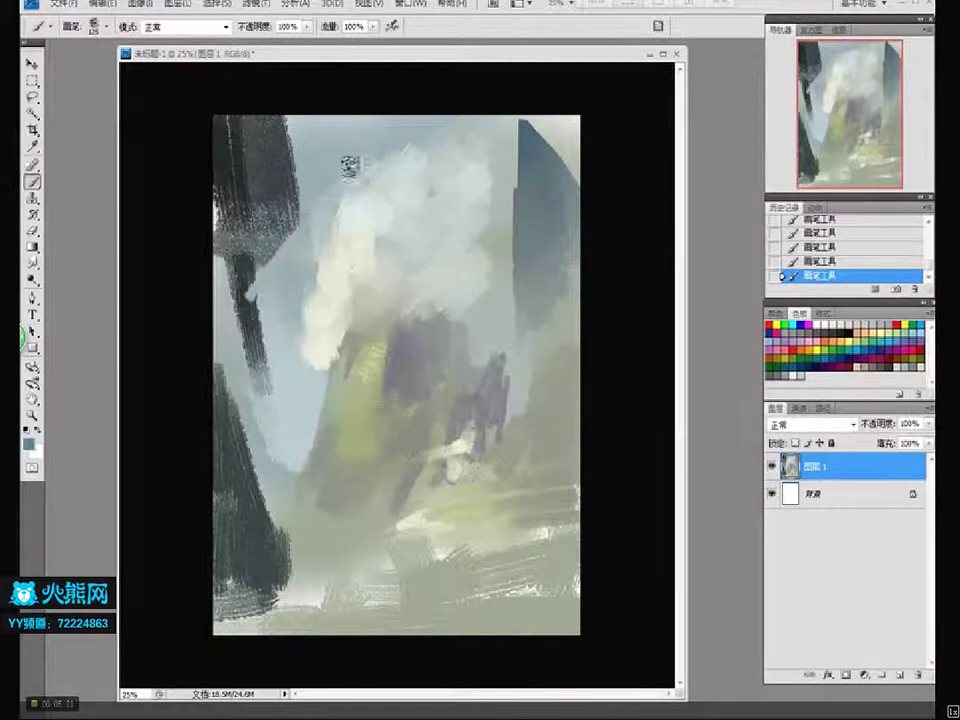
mouse_move(300, 140)
left_mouse_down()
mouse_move(370, 130)
mouse_move(317, 154)
mouse_move(399, 190)
mouse_move(386, 146)
mouse_move(456, 146)
left_mouse_up()
mouse_move(384, 124)
left_mouse_down()
mouse_move(363, 160)
mouse_move(321, 160)
mouse_move(328, 188)
mouse_move(343, 160)
mouse_move(338, 133)
mouse_move(401, 125)
left_mouse_up()
Set the foreground colour to a mid grey, switch to a large soft round brush and shade the right side and underside of the clouds
left_click(510, 154, "alt")
key("bracketright")
key("bracketright")
key("bracketright")
left_click(30, 443)
left_click(238, 321)
left_click(408, 310)
key("Return")
right_click(401, 215)
scroll(470, 360, "down", 2)
left_click(440, 345)
key("Return")
left_click_drag(565, 116, 568, 182)
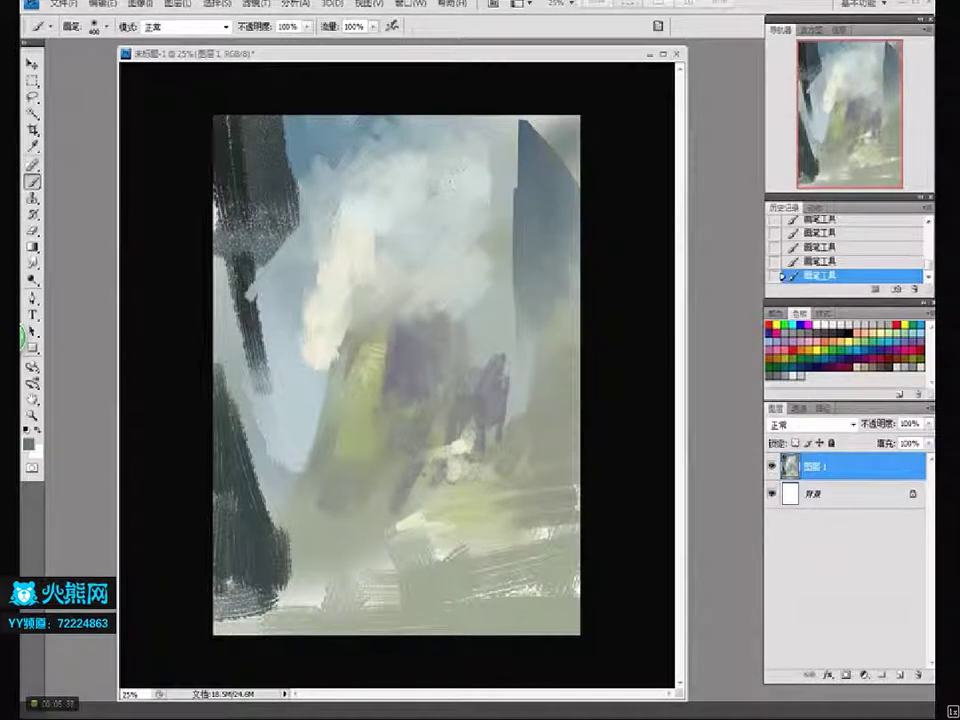
mouse_move(461, 146)
left_mouse_down()
mouse_move(430, 190)
mouse_move(467, 208)
mouse_move(450, 222)
left_mouse_up()
mouse_move(470, 280)
left_mouse_down()
mouse_move(330, 200)
mouse_move(367, 244)
left_mouse_up()
Blend the cloud masses with soft pale and grey strokes, softening the warm cloud's left side
key("bracketright")
key("bracketright")
mouse_move(358, 291)
left_mouse_down()
mouse_move(340, 320)
mouse_move(328, 290)
mouse_move(362, 249)
left_mouse_up()
mouse_move(335, 296)
left_mouse_down()
mouse_move(396, 253)
mouse_move(399, 279)
mouse_move(469, 255)
left_mouse_up()
mouse_move(345, 290)
left_mouse_down()
mouse_move(373, 257)
mouse_move(340, 260)
mouse_move(355, 205)
left_mouse_up()
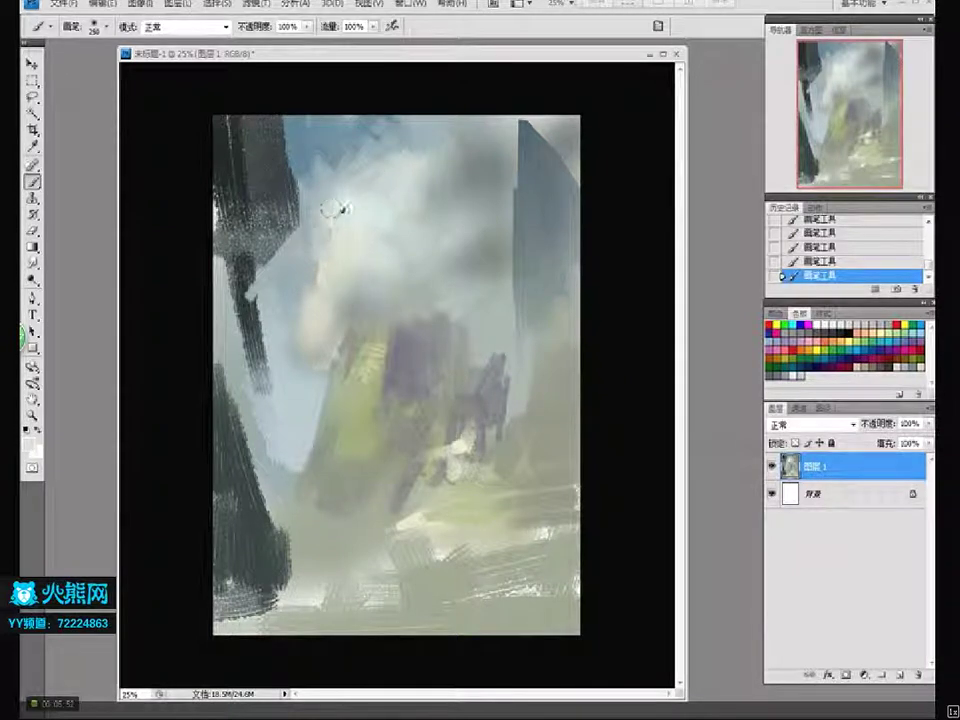
left_click_drag(420, 133, 403, 203)
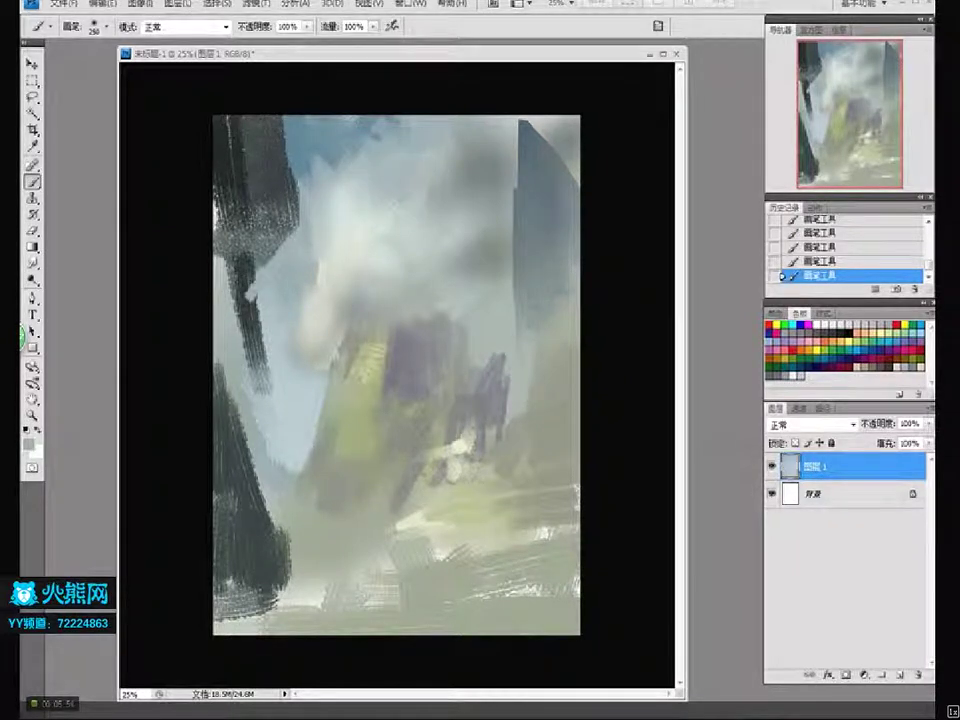
left_click(447, 234, "alt")
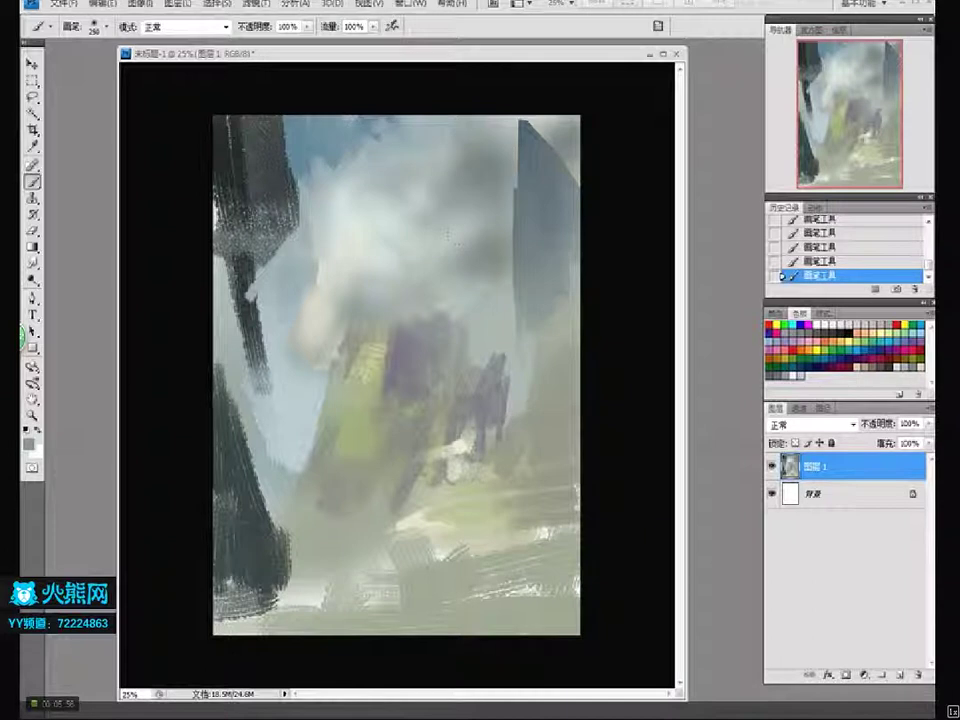
left_click_drag(345, 172, 312, 212)
Add a new layer and prepare the 40 px hard round brush with a dark grey-violet foreground colour
right_click(392, 345)
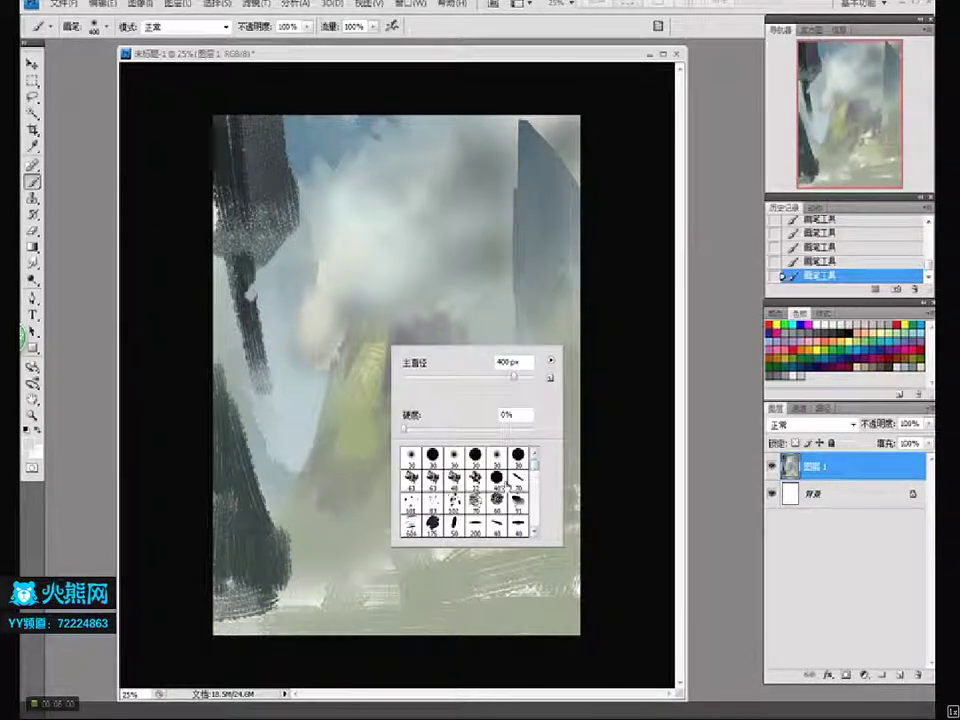
left_click(496, 477)
key("Return")
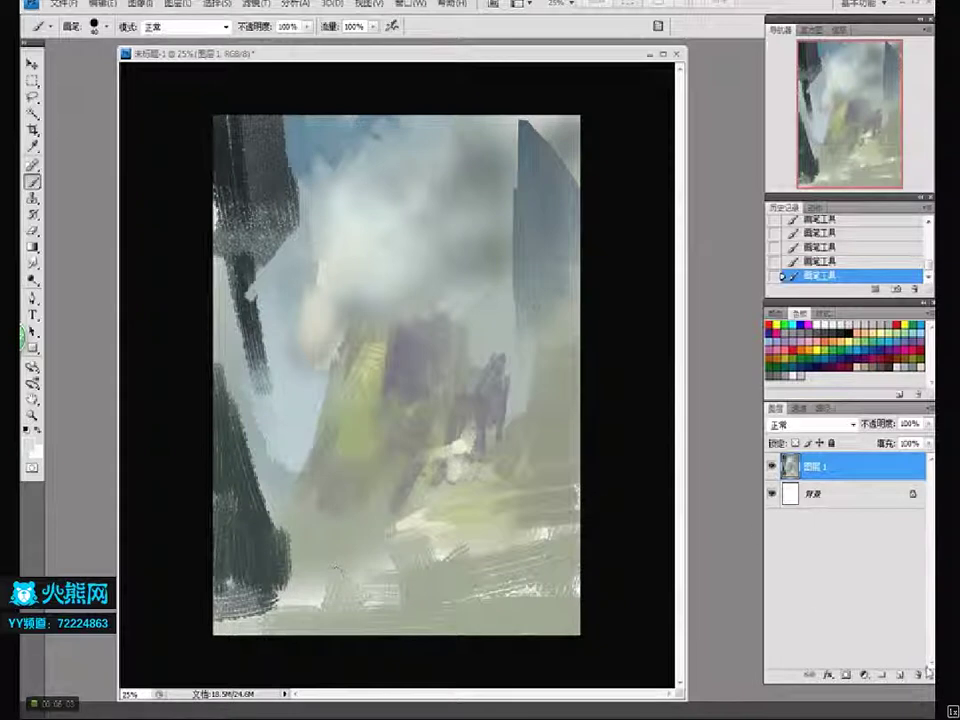
left_click(899, 675)
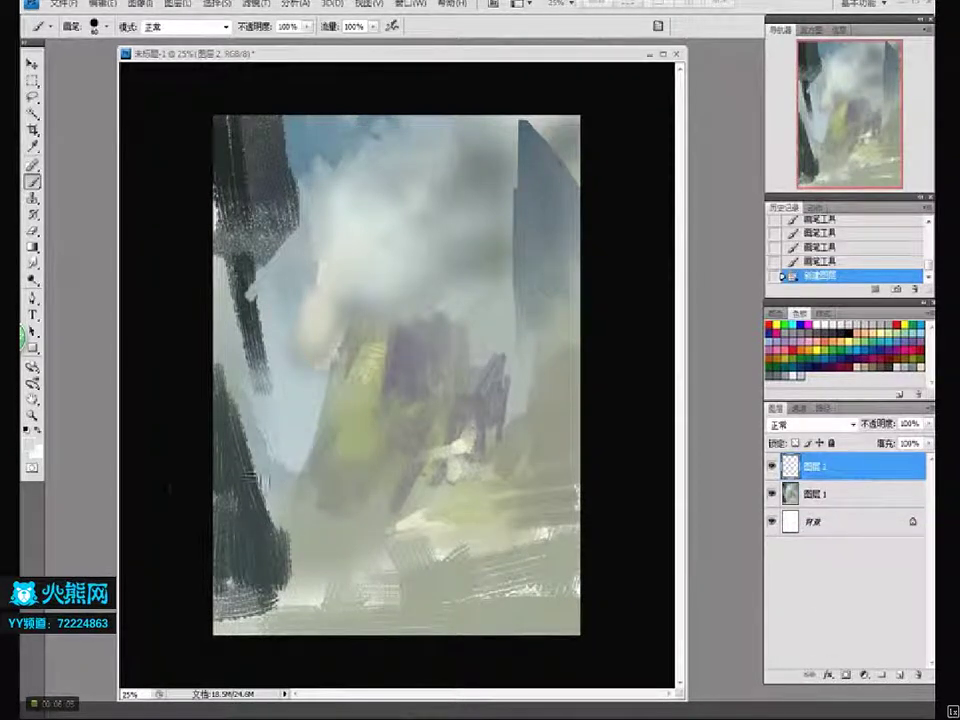
left_click(30, 438)
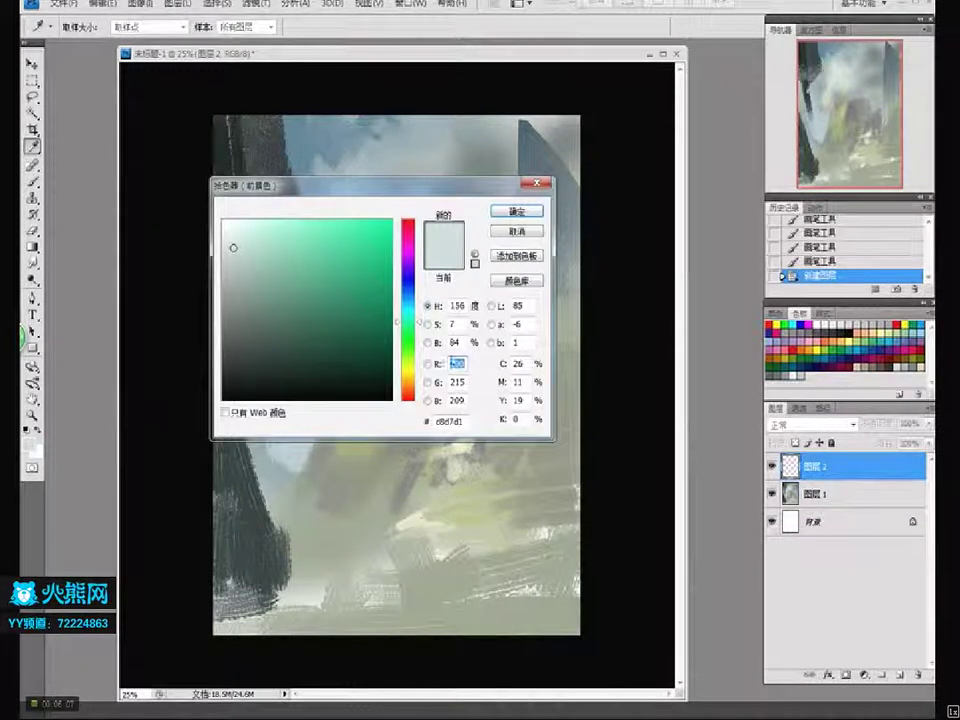
left_click(409, 388)
left_click_drag(409, 388, 409, 288)
left_click(260, 331)
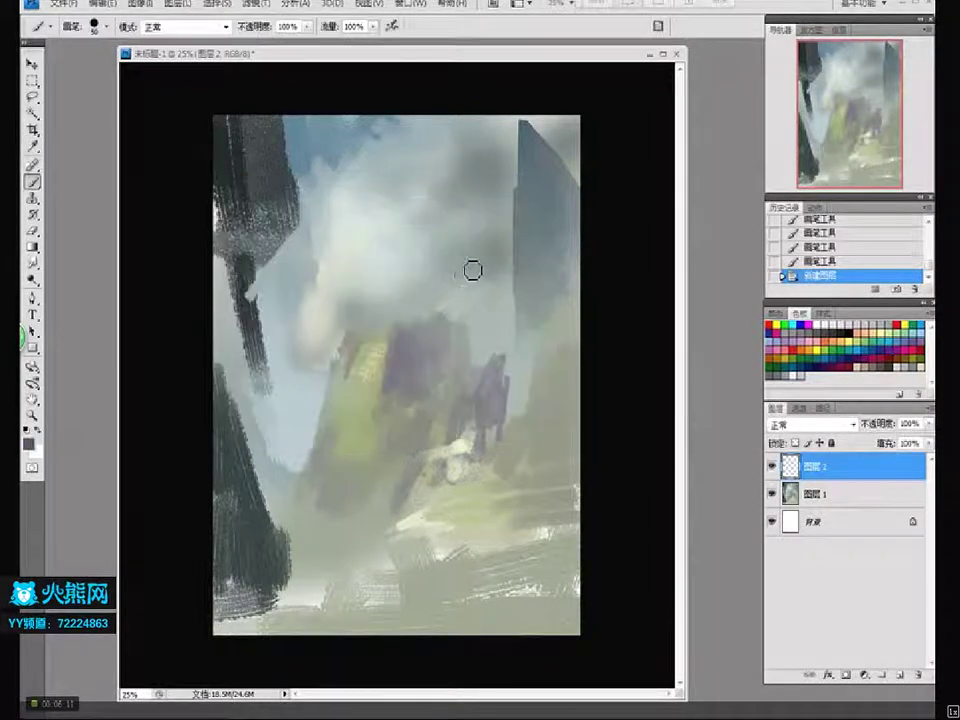
Block in a figure's head, shoulder and leaning torso in dark grey-violet in front of the central rock form
mouse_move(472, 271)
left_mouse_down()
mouse_move(443, 241)
mouse_move(417, 277)
mouse_move(402, 270)
mouse_move(415, 266)
mouse_move(401, 289)
mouse_move(414, 271)
mouse_move(415, 291)
mouse_move(396, 290)
mouse_move(424, 297)
mouse_move(431, 285)
mouse_move(416, 306)
mouse_move(422, 313)
mouse_move(462, 318)
mouse_move(434, 300)
mouse_move(478, 312)
mouse_move(453, 304)
mouse_move(460, 300)
mouse_move(423, 318)
left_mouse_up()
key("bracketleft")
key("bracketleft")
key("bracketleft")
key("bracketright")
key("bracketright")
key("bracketright")
mouse_move(409, 371)
left_mouse_down()
mouse_move(413, 331)
mouse_move(396, 320)
mouse_move(398, 345)
mouse_move(428, 318)
left_mouse_up()
mouse_move(448, 379)
left_mouse_down()
mouse_move(425, 382)
mouse_move(455, 421)
left_mouse_up()
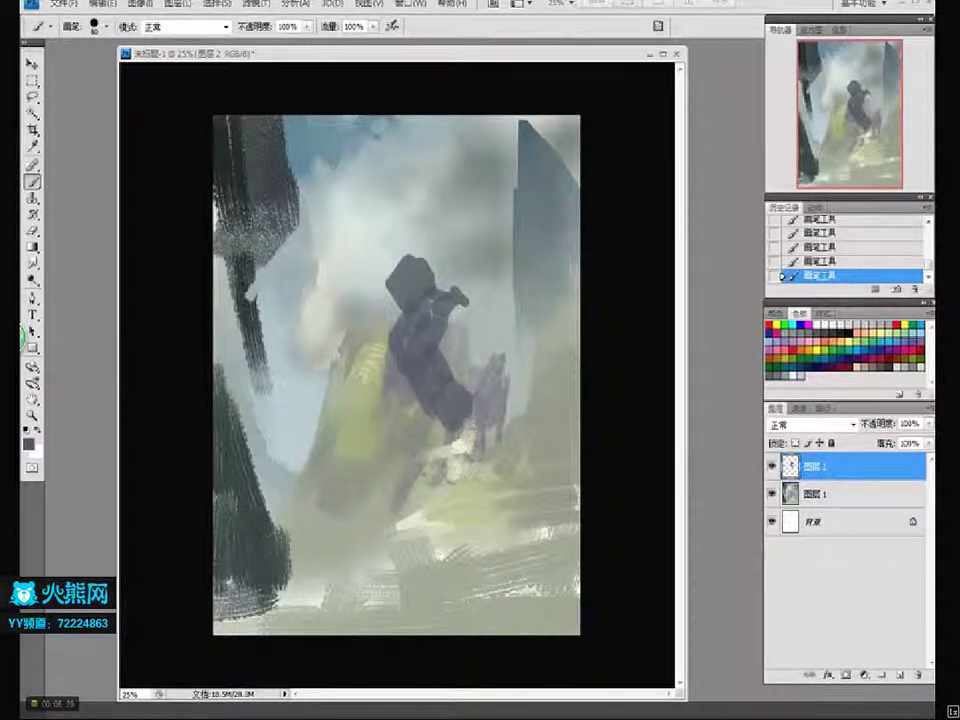
Sketch the figure's two bent arms, build up the head and chest, and paint a horizontal blade extending to the left
mouse_move(495, 304)
left_mouse_down()
mouse_move(456, 336)
mouse_move(491, 274)
mouse_move(482, 331)
mouse_move(493, 319)
mouse_move(484, 294)
mouse_move(491, 324)
left_mouse_up()
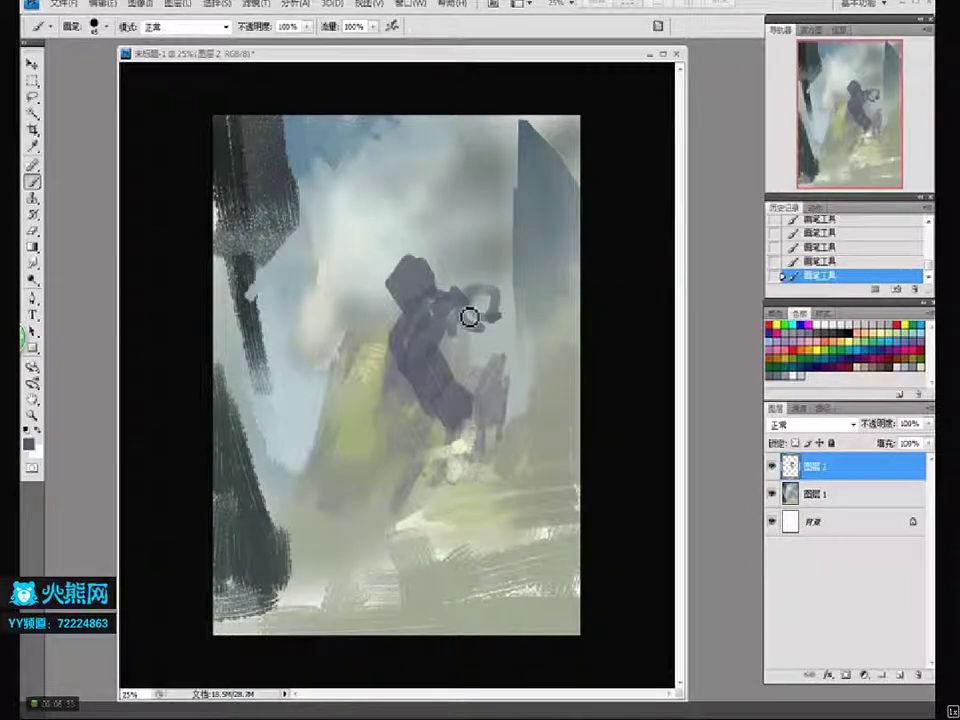
left_click_drag(393, 296, 413, 327)
left_click_drag(400, 277, 412, 262)
mouse_move(399, 317)
left_mouse_down()
mouse_move(336, 339)
mouse_move(380, 335)
mouse_move(345, 326)
mouse_move(357, 345)
mouse_move(360, 309)
mouse_move(375, 311)
mouse_move(349, 298)
mouse_move(363, 298)
mouse_move(326, 357)
left_mouse_up()
mouse_move(420, 368)
left_mouse_down()
mouse_move(392, 369)
mouse_move(407, 388)
mouse_move(395, 372)
mouse_move(371, 394)
mouse_move(363, 385)
mouse_move(493, 418)
mouse_move(357, 322)
left_mouse_up()
Paint the figure's hips and the right-hand leg, from thigh through bent knee to the foot near the canvas's lower right
key("bracketright")
mouse_move(428, 411)
left_mouse_down()
mouse_move(350, 320)
mouse_move(473, 410)
mouse_move(476, 450)
left_mouse_up()
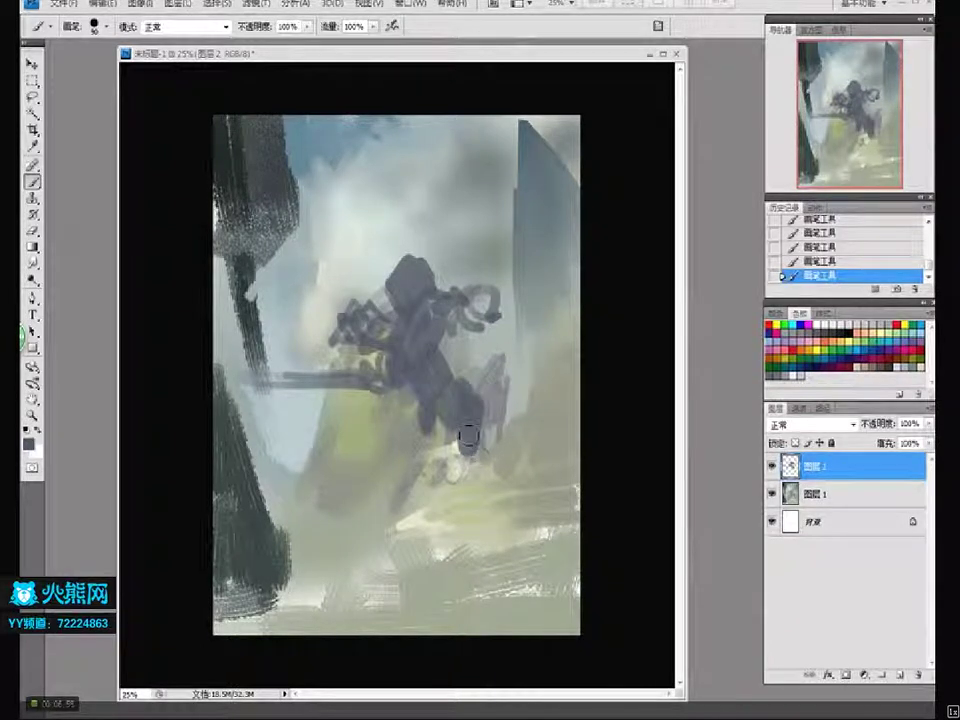
left_click_drag(476, 465, 480, 493)
key("bracketright")
key("bracketright")
key("bracketright")
key("bracketright")
key("bracketright")
key("bracketright")
key("bracketleft")
key("bracketleft")
key("bracketleft")
left_click_drag(476, 489, 522, 566)
mouse_move(492, 518)
left_mouse_down()
mouse_move(532, 550)
mouse_move(545, 588)
left_mouse_up()
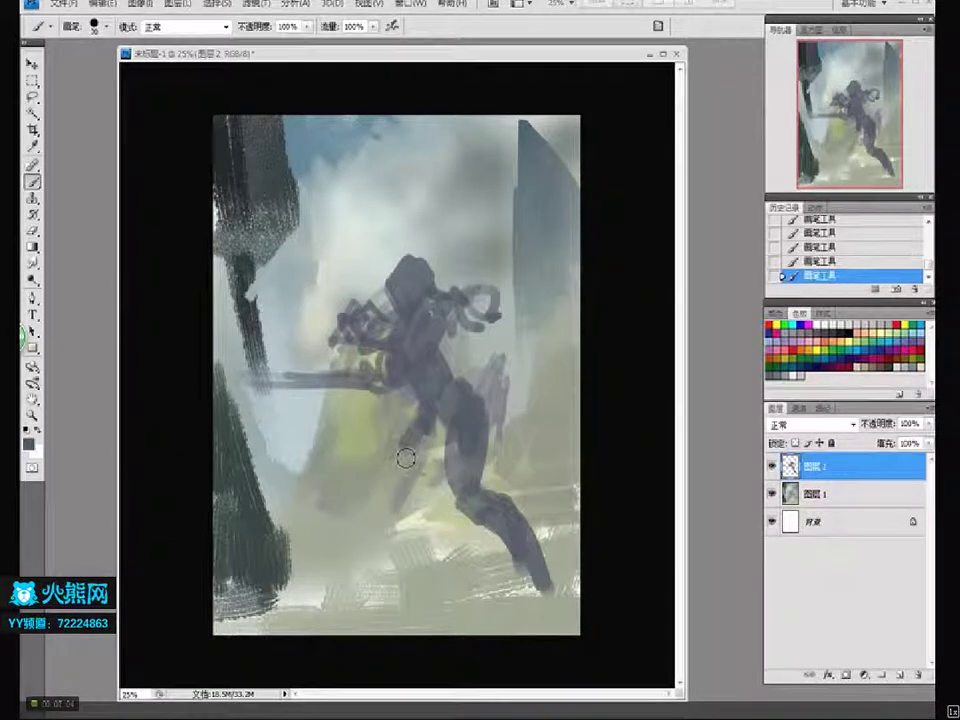
Paint the figure's left-hand leg stretching diagonally down to a pointed foot near the canvas's bottom edge
left_click_drag(438, 440, 358, 503)
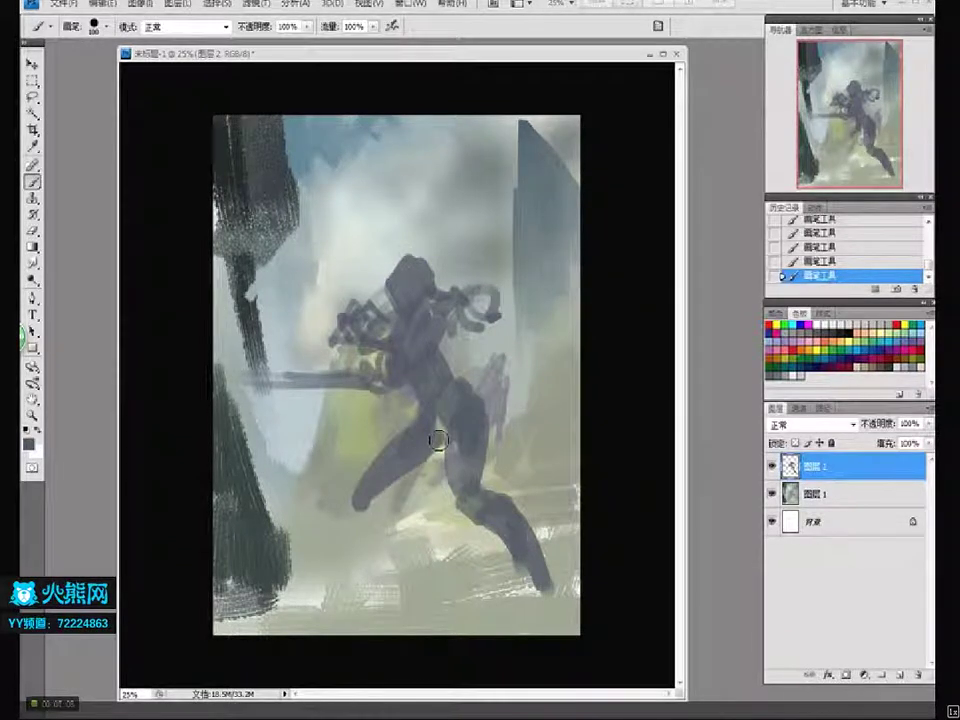
left_click_drag(358, 503, 321, 574)
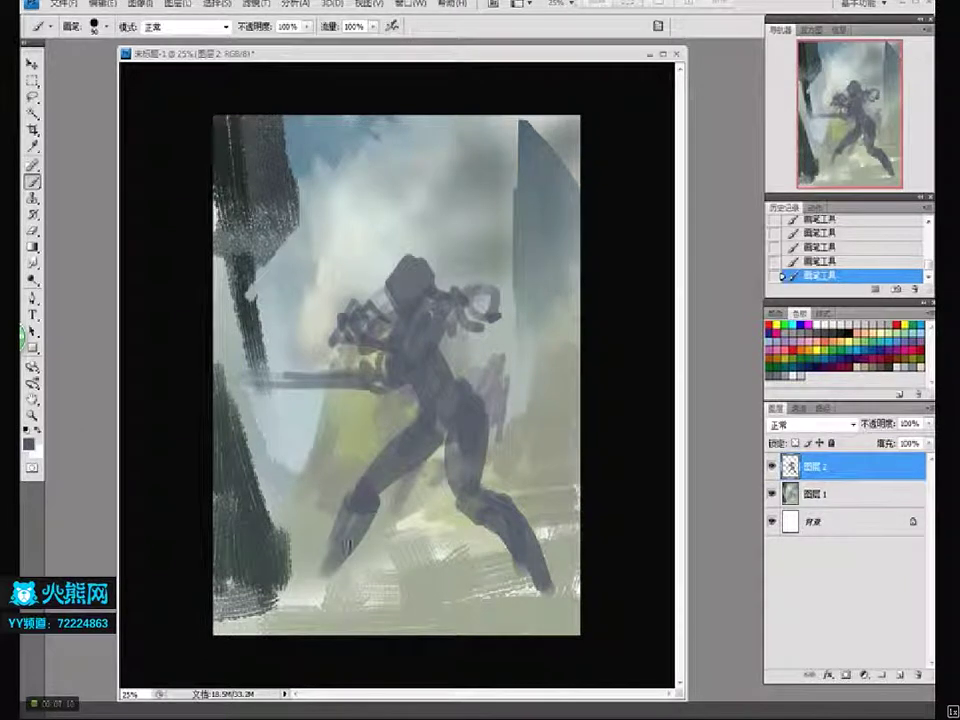
left_click_drag(330, 561, 300, 624)
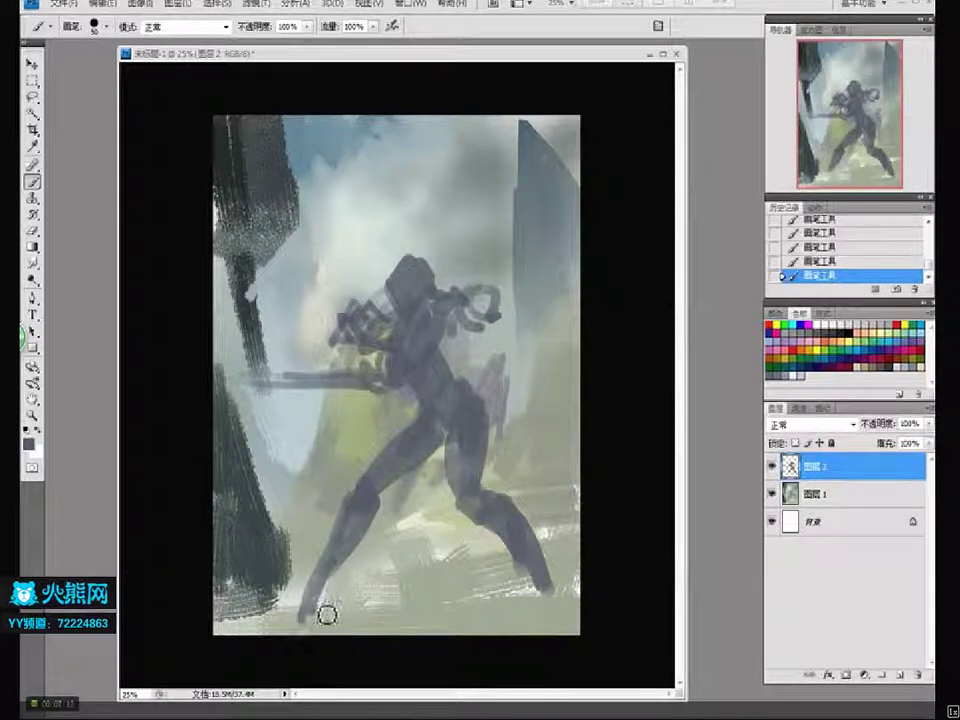
key("bracketleft")
key("bracketleft")
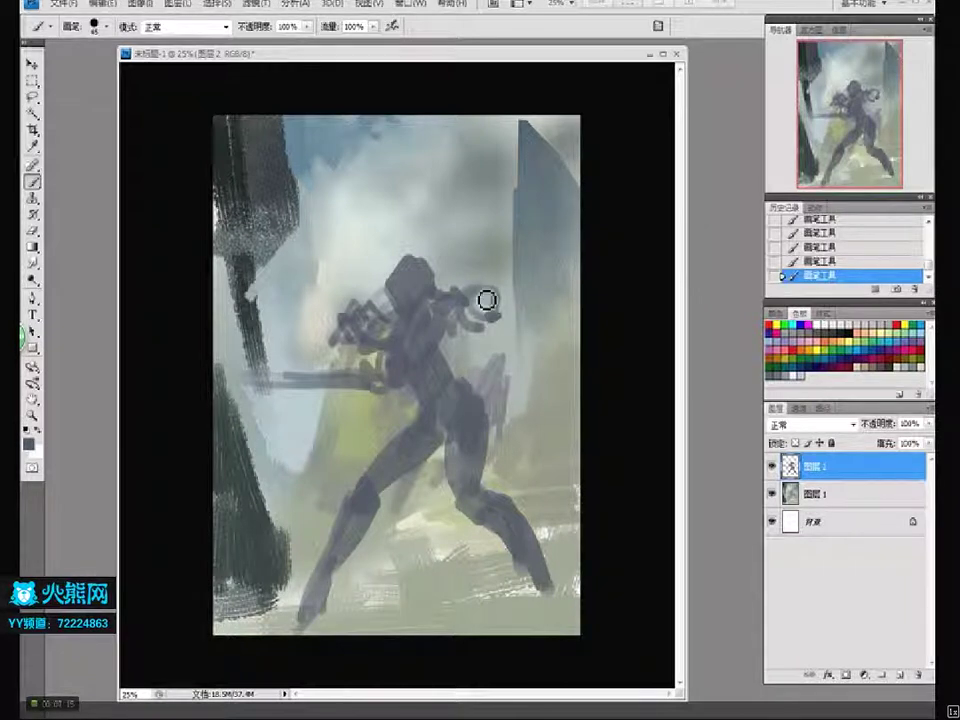
Fill out the figure's right-hand arm and paint a long curved blade rising from its hand with a thinner brush
mouse_move(500, 299)
left_mouse_down()
mouse_move(474, 319)
mouse_move(498, 324)
mouse_move(471, 331)
mouse_move(504, 292)
mouse_move(478, 255)
left_mouse_up()
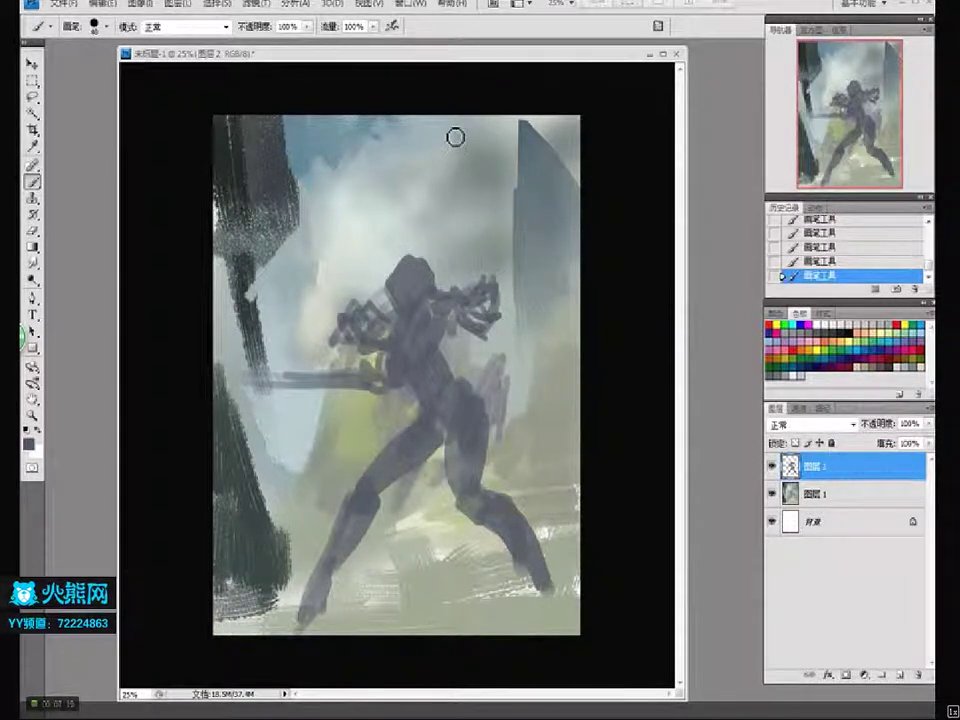
left_click_drag(437, 140, 496, 294)
key("bracketleft")
key("bracketleft")
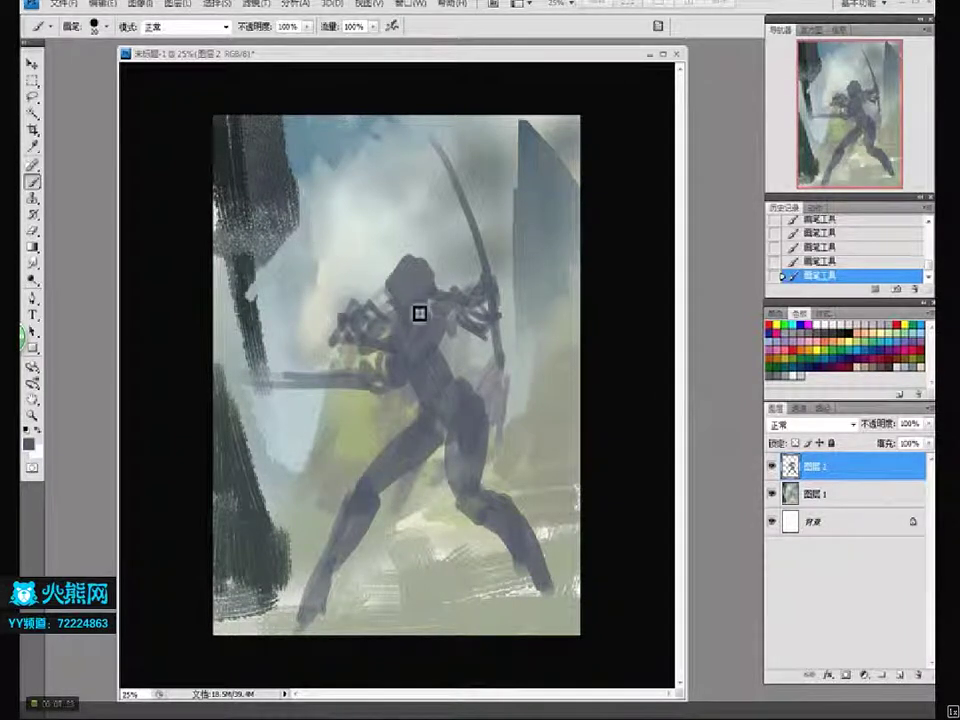
Strengthen the figure's torso and hips with additional dark strokes using a slightly larger brush
key("bracketright")
mouse_move(418, 341)
left_mouse_down()
mouse_move(432, 288)
mouse_move(410, 288)
mouse_move(440, 297)
mouse_move(414, 276)
mouse_move(443, 285)
mouse_move(454, 347)
left_mouse_up()
key("bracketright")
mouse_move(416, 381)
left_mouse_down()
mouse_move(409, 358)
mouse_move(439, 422)
mouse_move(489, 401)
mouse_move(495, 441)
mouse_move(519, 456)
left_mouse_up()
Enlarge and slightly rotate the figure layer with Free Transform and reposition it on the canvas
key("ctrl+t")
left_click_drag(576, 158, 594, 122)
key("Return")
key("ctrl+t")
left_click_drag(606, 259, 613, 236)
key("Return")
mouse_move(510, 293)
left_mouse_down()
mouse_move(467, 328)
mouse_move(500, 300)
left_mouse_up()
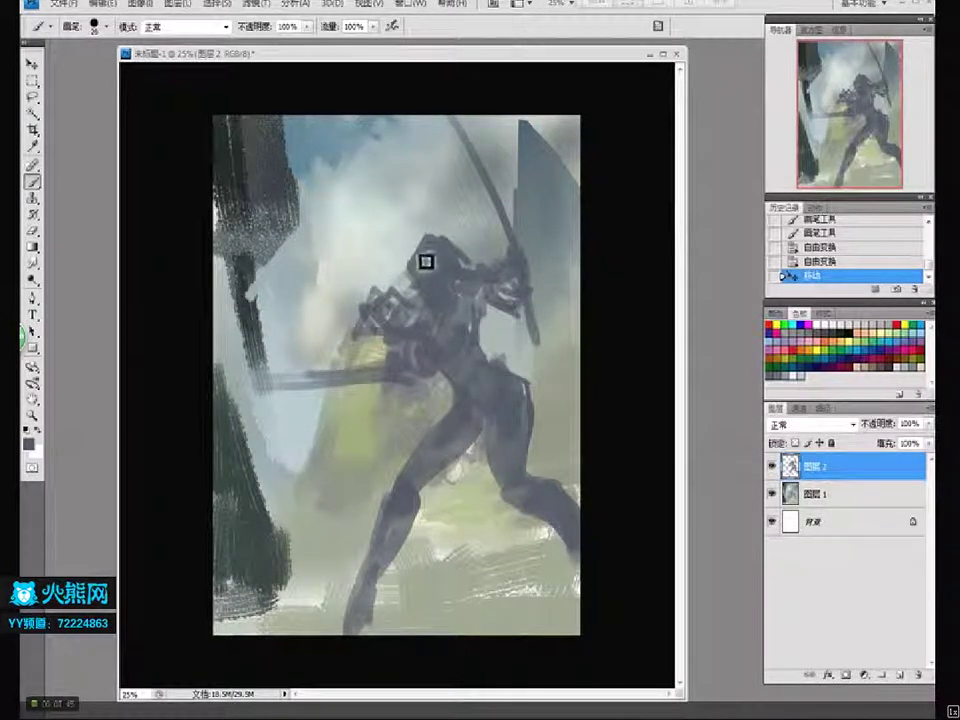
Refine the figure's head and left-hand arm and paint a diagonal blade pointing down to the left from that hand
mouse_move(420, 266)
left_mouse_down()
mouse_move(421, 326)
mouse_move(381, 336)
left_mouse_up()
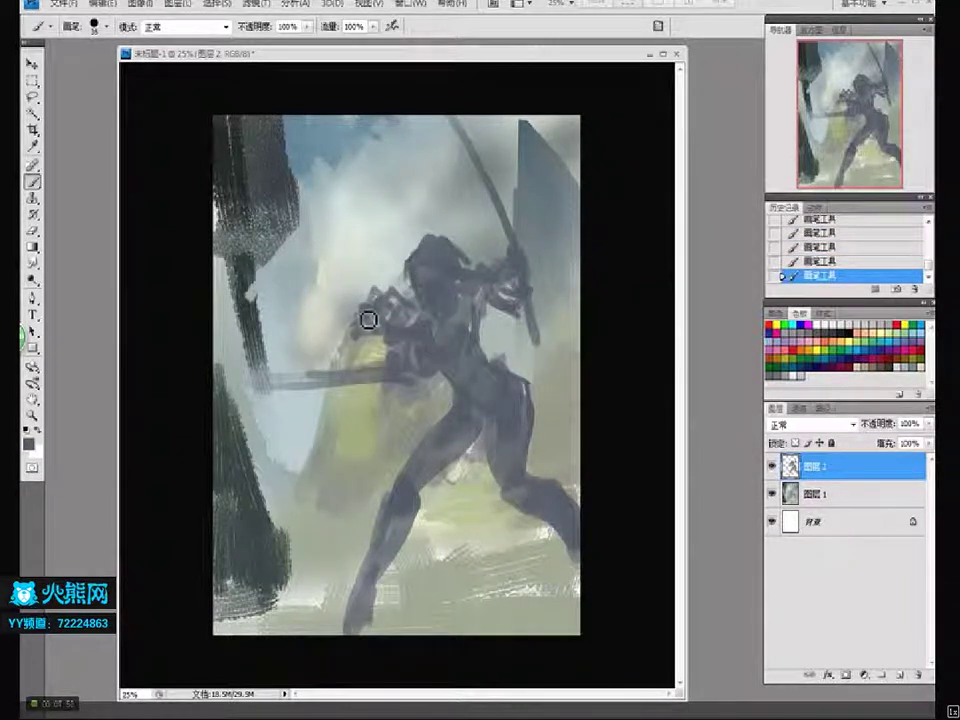
left_click_drag(350, 310, 283, 360)
key("ctrl+z")
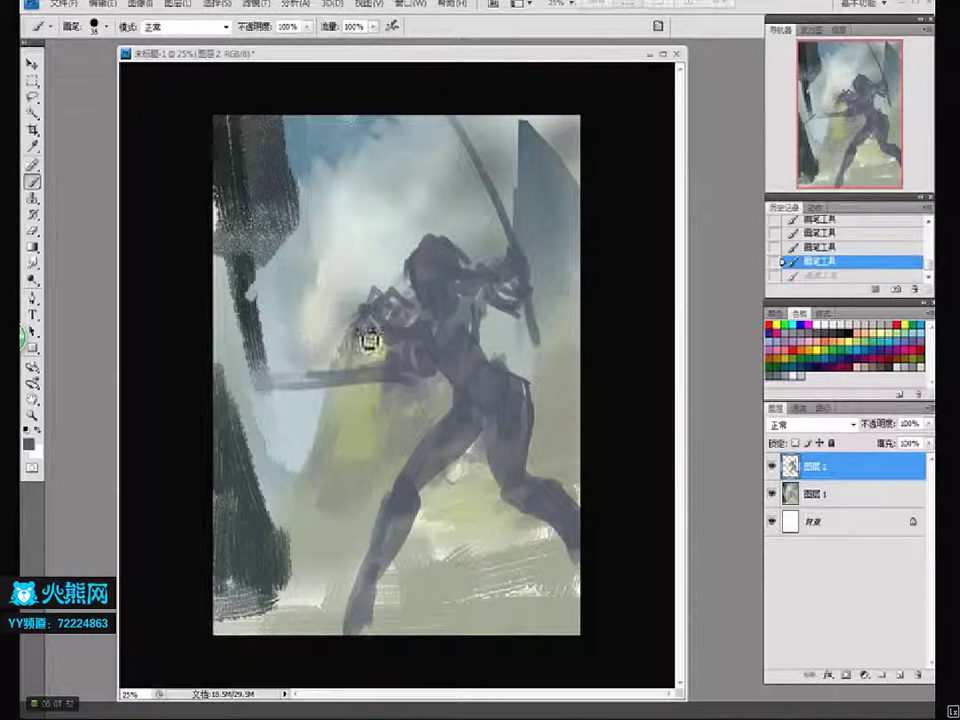
key("ctrl+z")
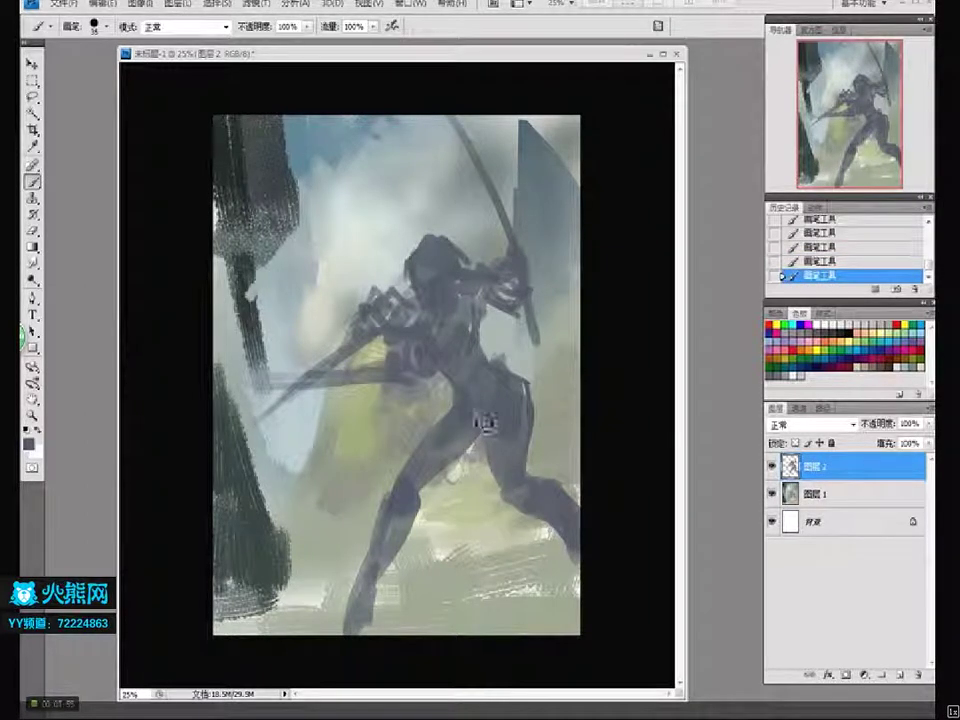
Lasso the figure's hips and legs, rotate them with Free Transform, deselect and touch up the right-hand leg
key("l")
left_click_drag(445, 368, 340, 630)
key("ctrl+t")
left_click_drag(589, 456, 672, 408)
key("Return")
key("ctrl+d")
key("b")
left_click_drag(476, 410, 553, 529)
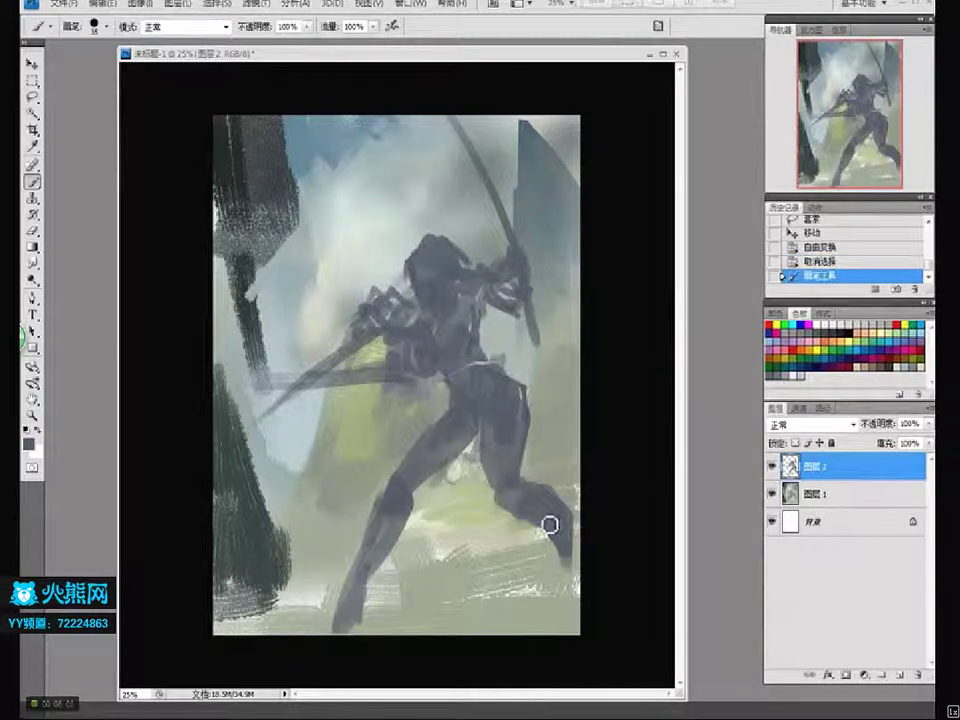
Set the foreground to a dark brownish grey and paint a sloping ground block at the lower right with the 70 px textured brush
left_click(583, 586)
key("i")
left_click(28, 443)
left_click(407, 380)
left_click(296, 317)
left_click(286, 328)
left_click(516, 212)
right_click(378, 610)
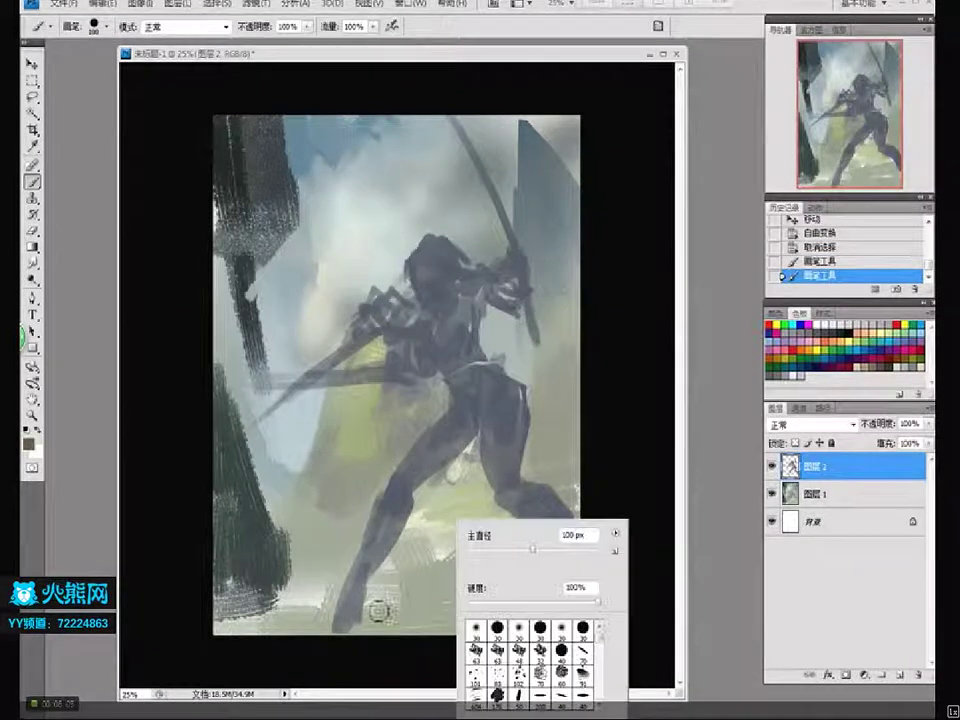
left_click(584, 648)
key("Return")
mouse_move(570, 555)
left_mouse_down()
mouse_move(615, 581)
mouse_move(514, 583)
mouse_move(403, 606)
mouse_move(439, 594)
mouse_move(497, 630)
left_mouse_up()
Shift the foreground to a warmer brown hue and extend the ground slab leftward beneath the figure's feet
left_click(28, 443)
left_click_drag(408, 380, 408, 392)
left_click(517, 211)
mouse_move(559, 560)
left_mouse_down()
mouse_move(417, 598)
mouse_move(539, 577)
mouse_move(554, 561)
mouse_move(481, 591)
mouse_move(539, 583)
mouse_move(492, 606)
mouse_move(430, 605)
mouse_move(547, 579)
mouse_move(444, 608)
mouse_move(413, 598)
left_mouse_up()
Change the foreground colour to a warm off-white and paint light ground strokes beside the figure's left-hand foot
left_click(30, 442)
left_click(239, 242)
left_click(409, 376)
left_click(555, 212)
mouse_move(410, 612)
left_mouse_down()
mouse_move(373, 625)
mouse_move(412, 625)
mouse_move(341, 625)
left_mouse_up()
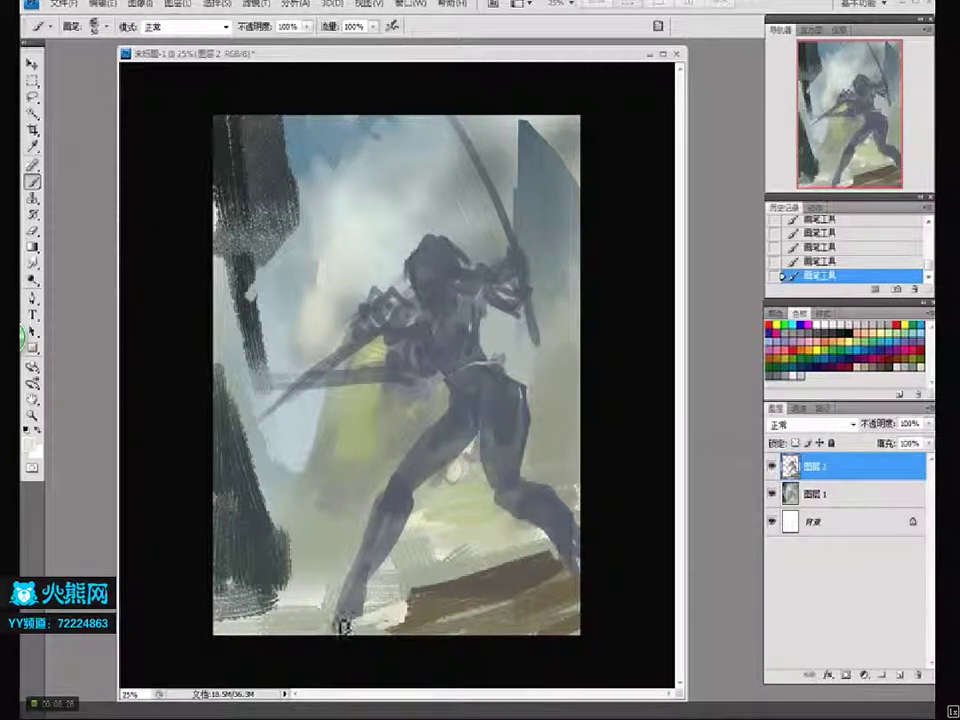
Change the foreground colour to a very dark brown and paint shadow cracks across the brown ground slab
left_click(30, 441)
left_click_drag(275, 362, 287, 380)
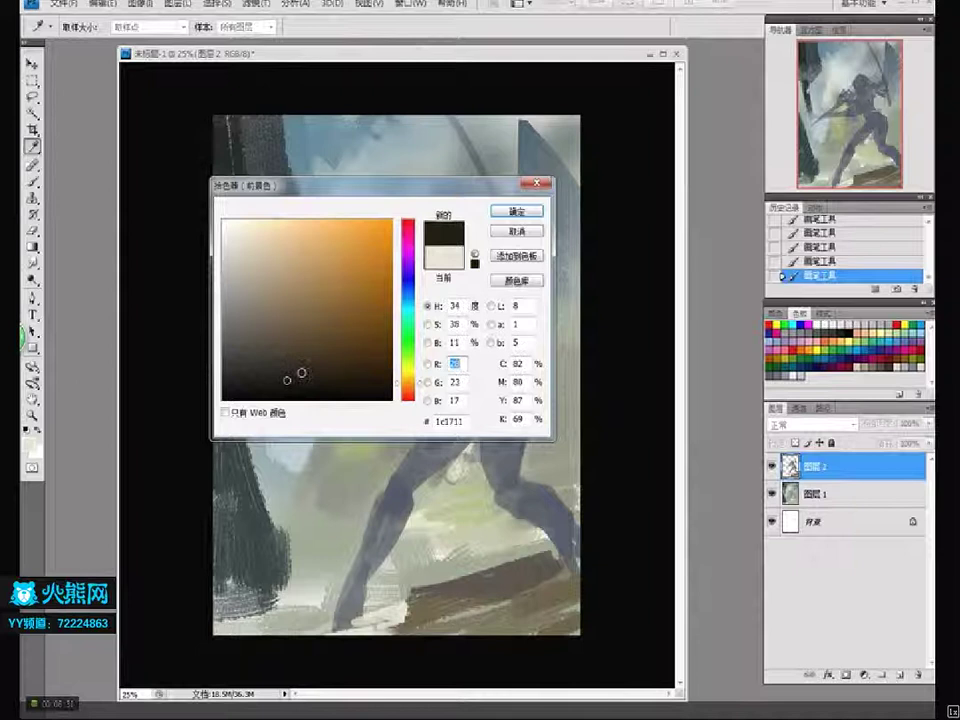
key("Return")
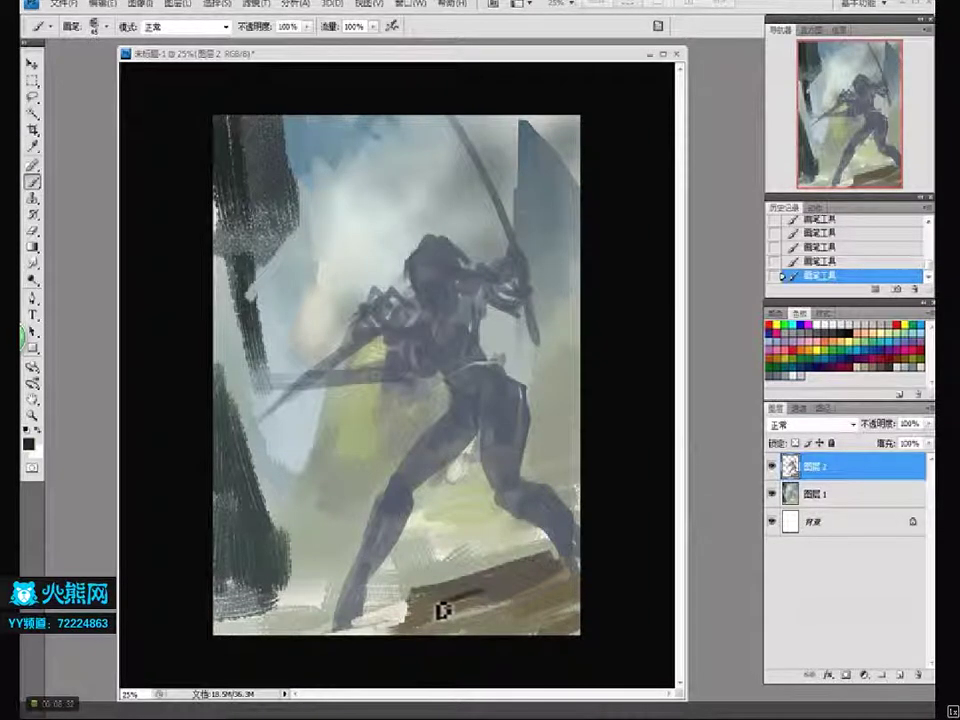
mouse_move(488, 593)
left_mouse_down()
mouse_move(450, 618)
mouse_move(420, 600)
left_mouse_up()
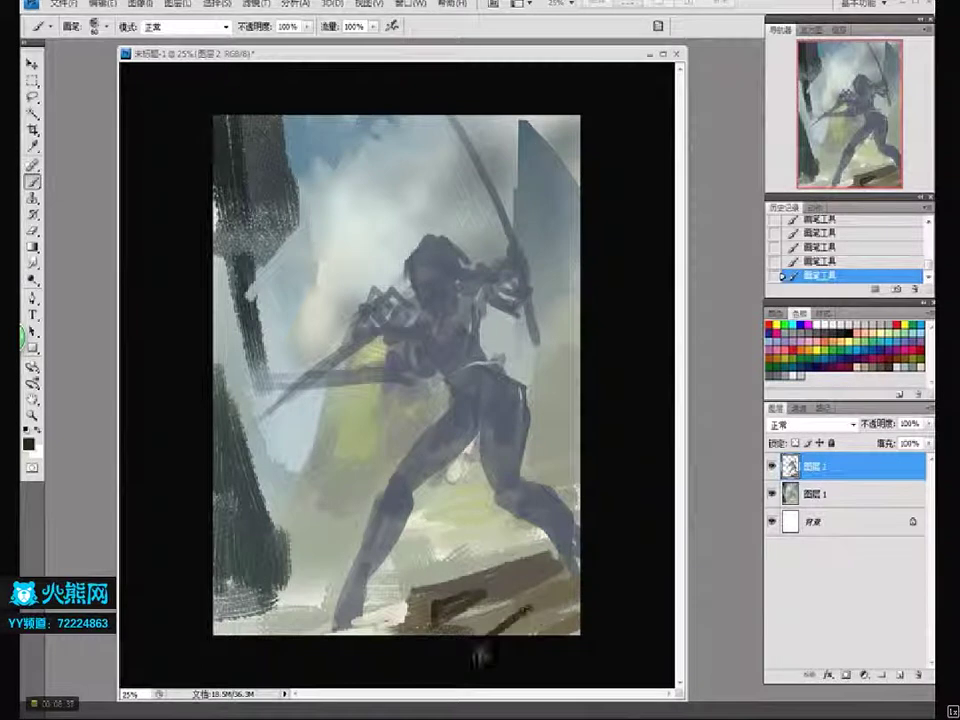
left_click_drag(515, 612, 550, 628)
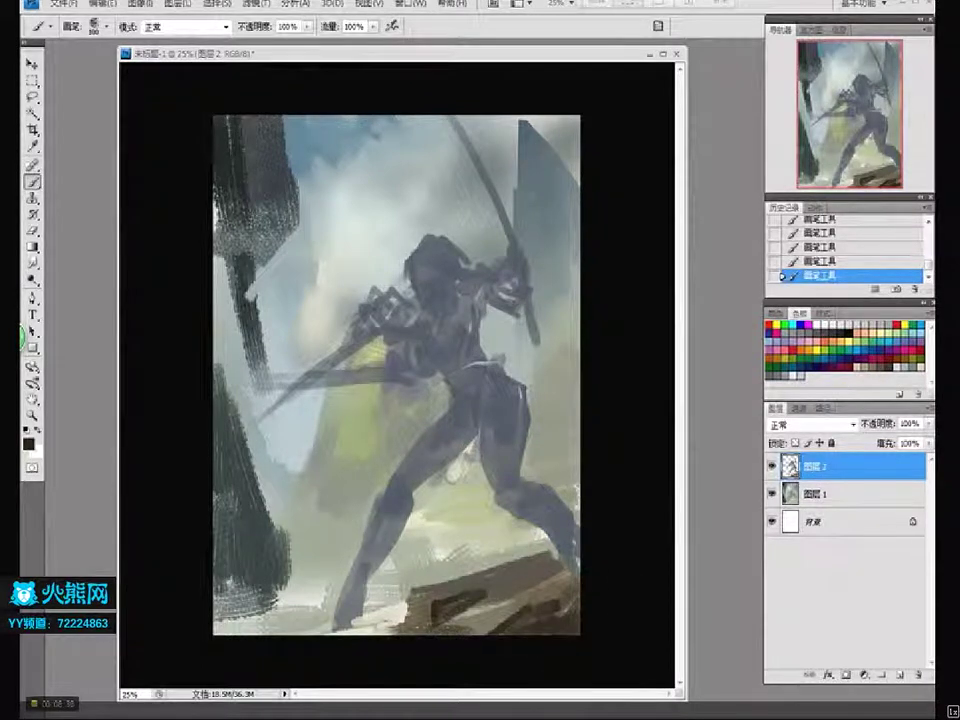
Create a new empty layer above the figure layer
left_click(898, 678)
left_click(29, 443)
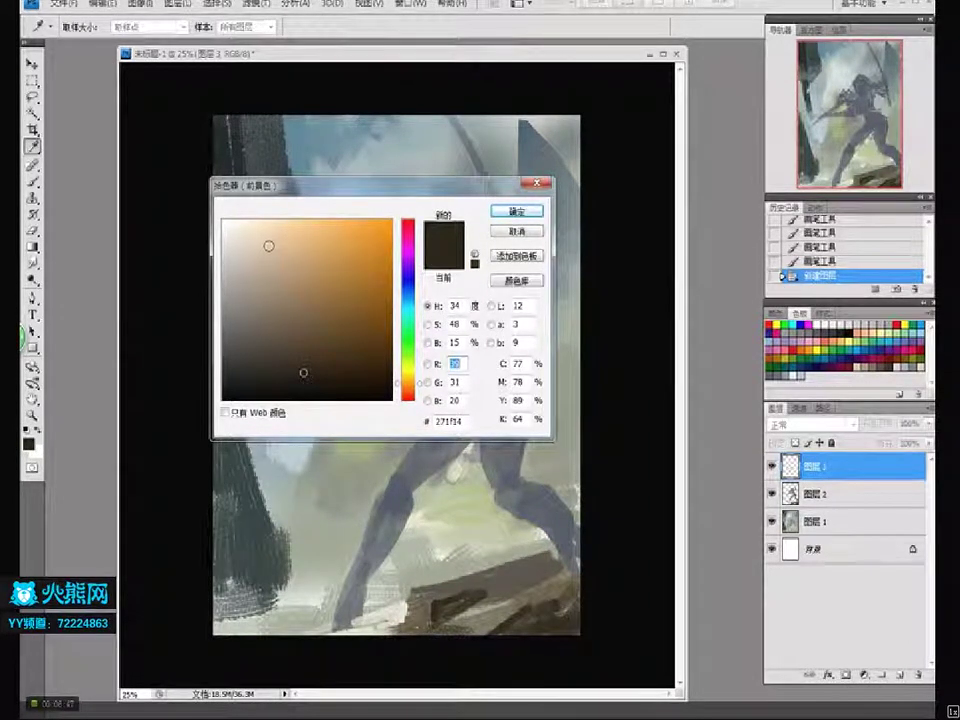
left_click_drag(407, 386, 408, 384)
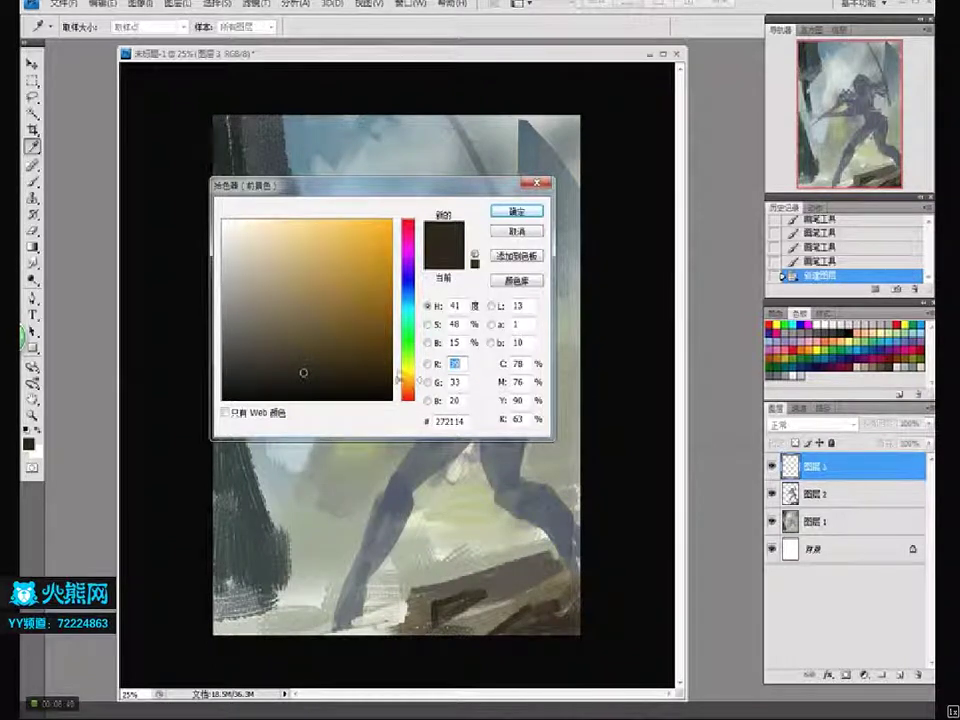
left_click(514, 232)
key("b")
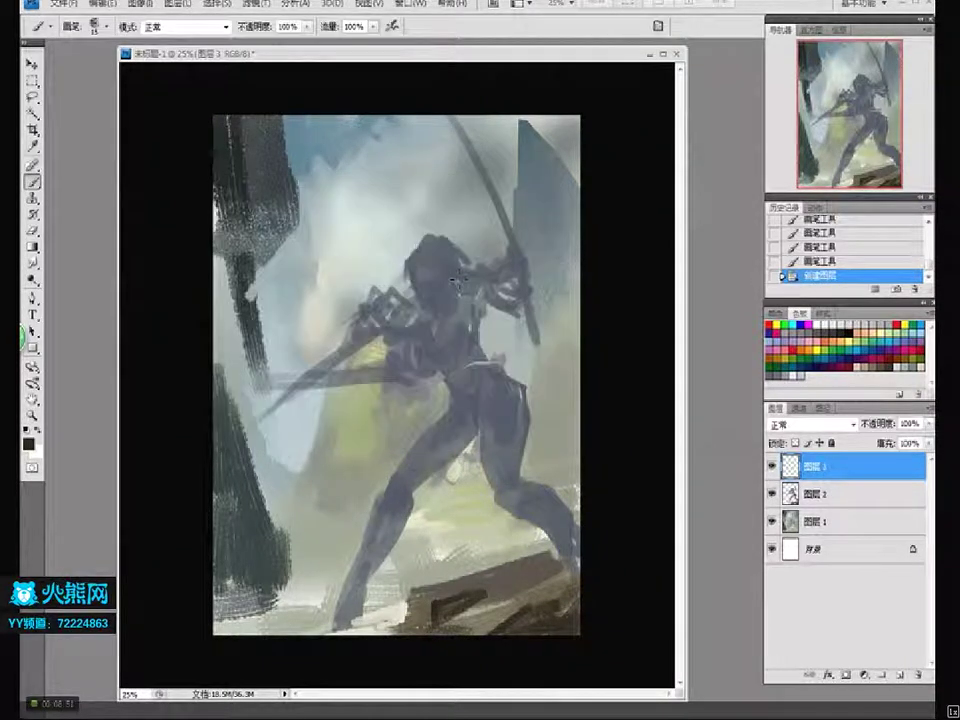
On the figure layer, lasso the right-hand leg, rotate it slightly with Free Transform, shift it into place and deselect
left_click(833, 490)
key("l")
mouse_move(463, 422)
left_mouse_down()
mouse_move(623, 461)
mouse_move(553, 461)
mouse_move(545, 452)
left_mouse_up()
key("ctrl+t")
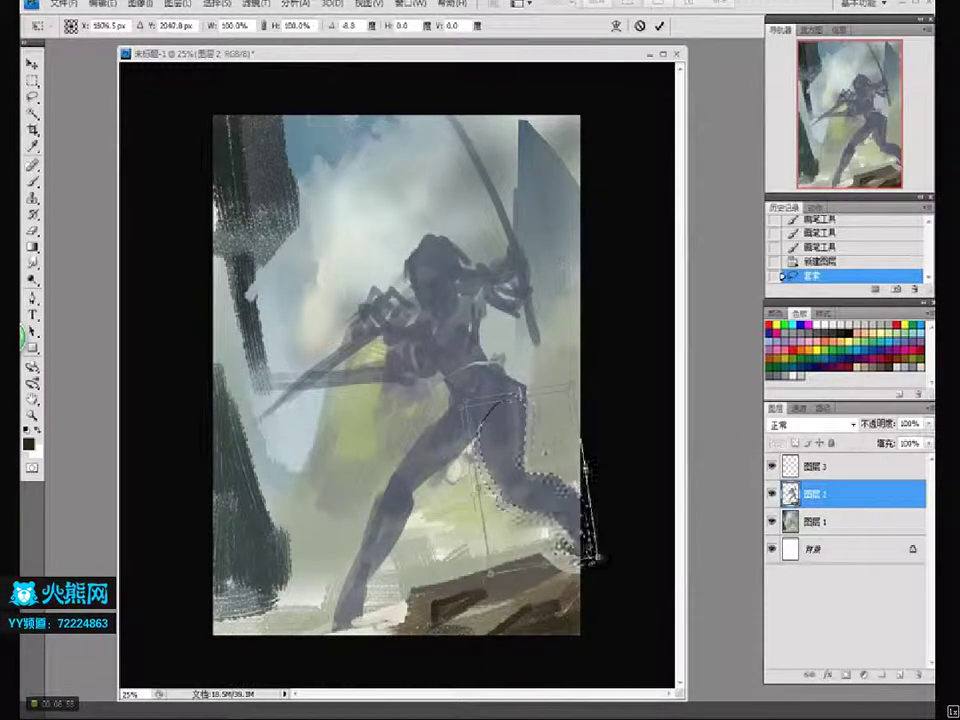
left_click_drag(619, 414, 621, 429)
key("Return")
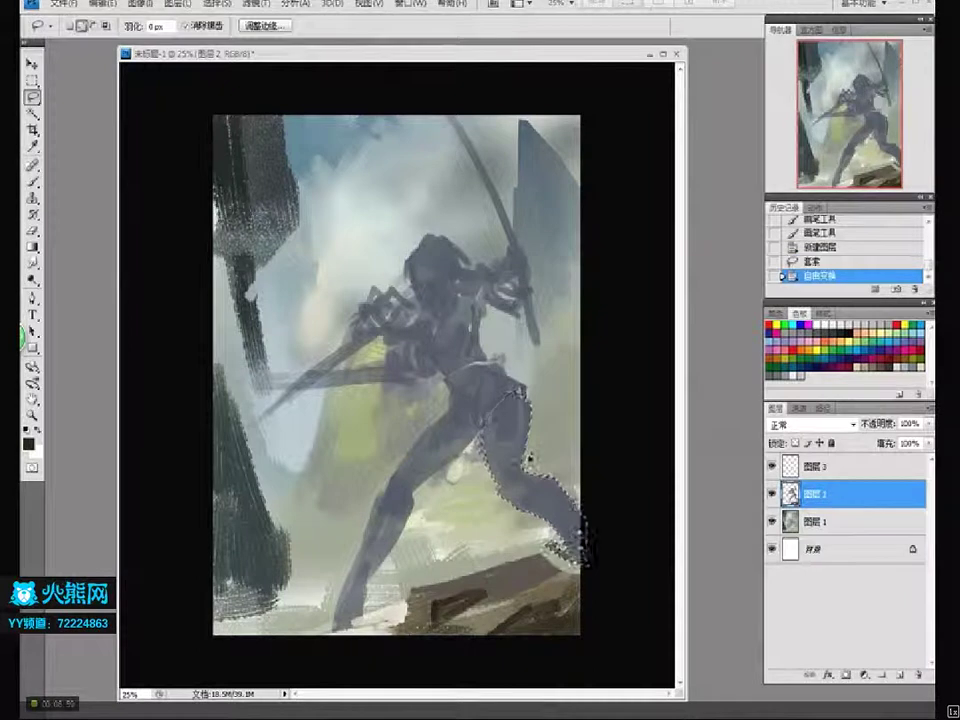
left_click_drag(530, 458, 553, 439)
key("ctrl+d")
key("b")
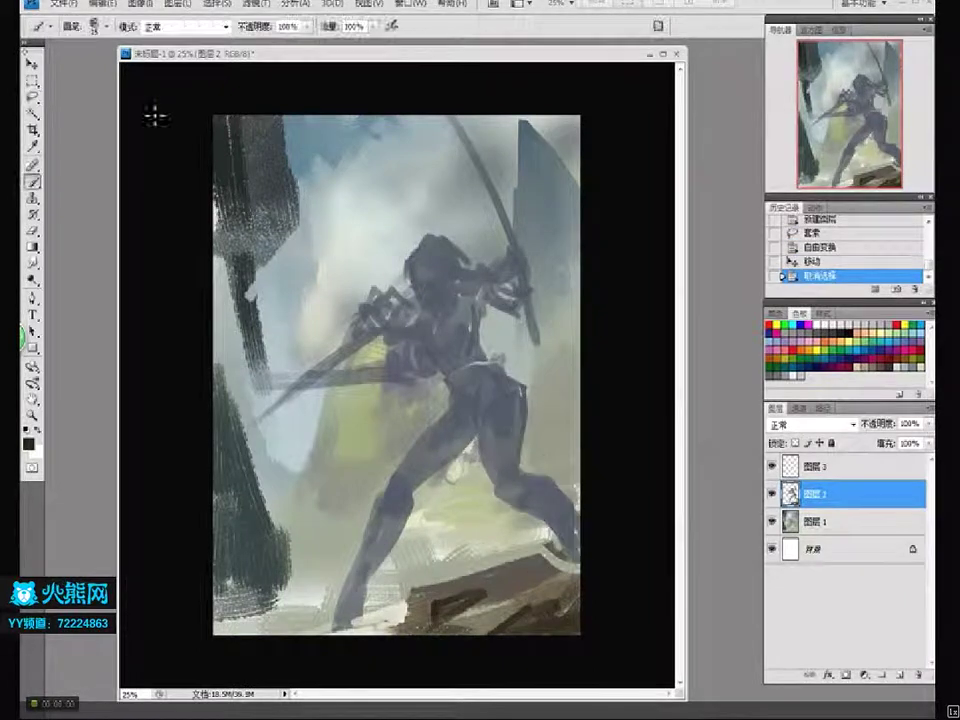
Save the painting as the Photoshop file 未标题-1.psd with maximum compatibility enabled
left_click(75, 9)
left_click(253, 210)
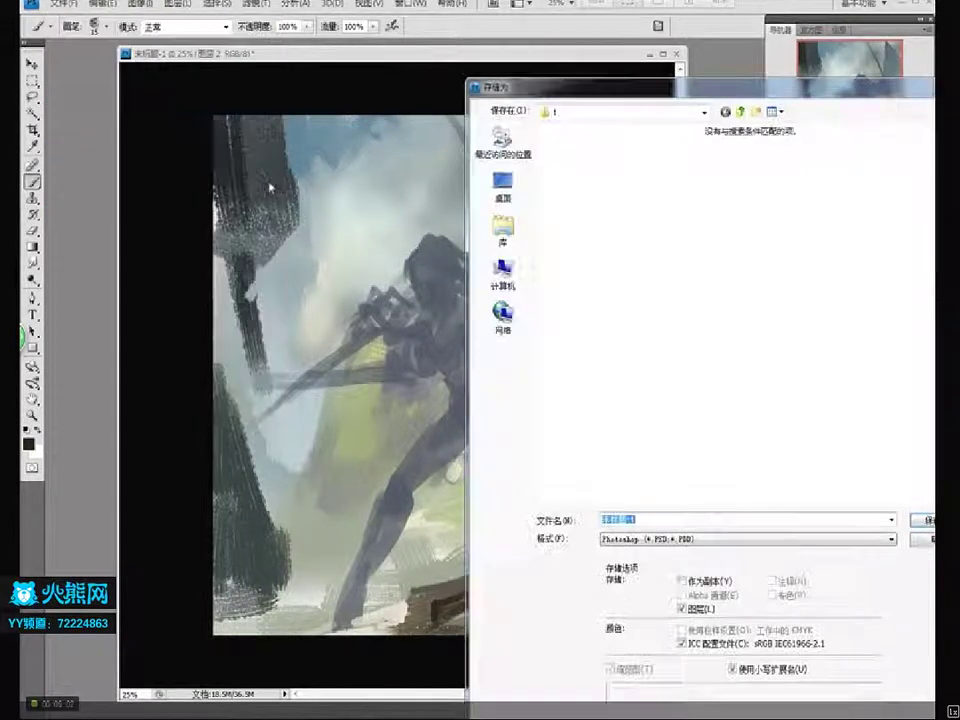
key("Return")
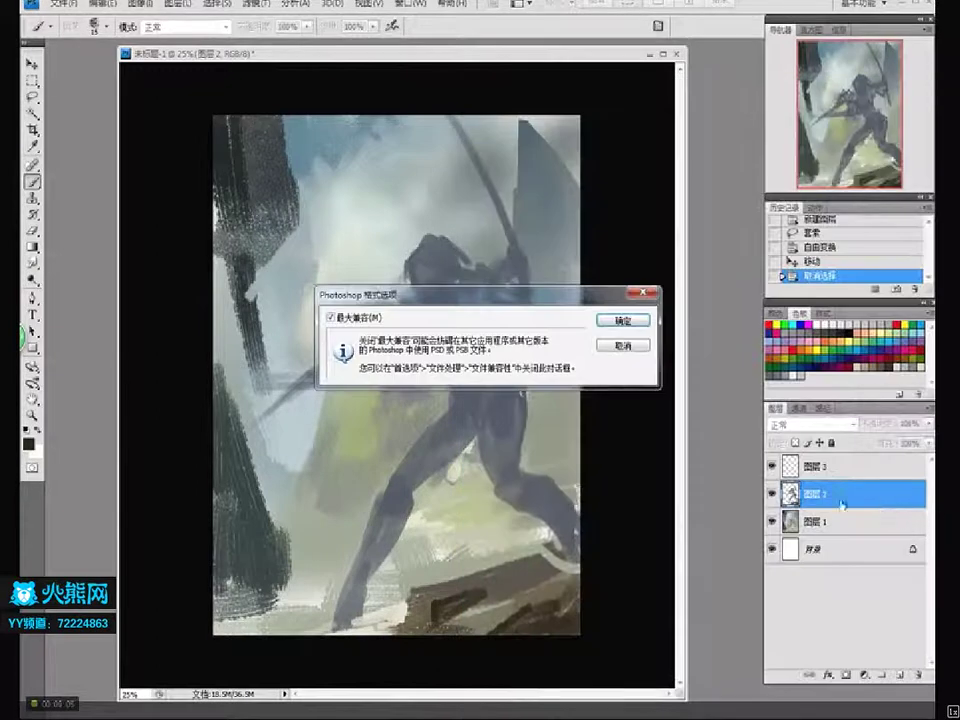
left_click(609, 322)
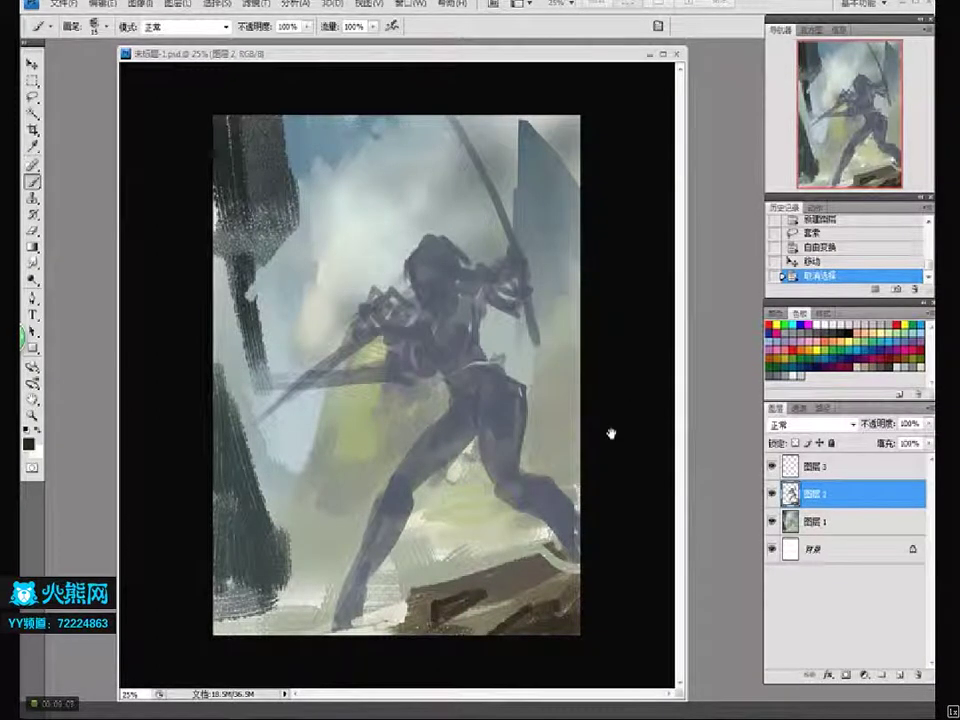
On the empty top layer, paint both of the figure's thighs in a muted tan with the 40 px hard round brush
key("alt+bracketright")
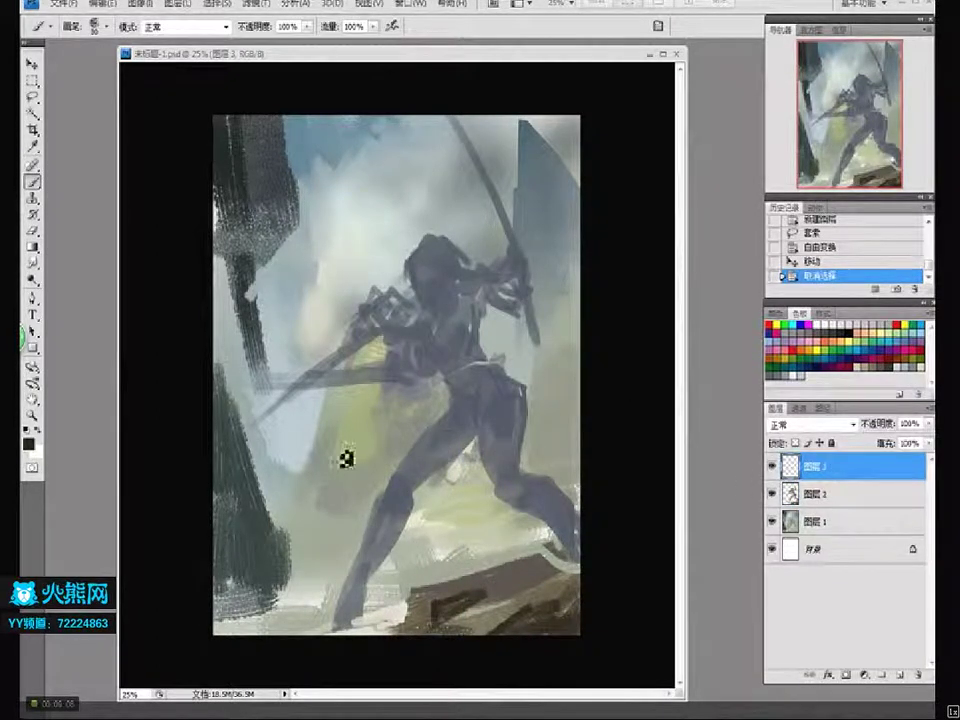
key("i")
left_click(29, 442)
left_click(332, 268)
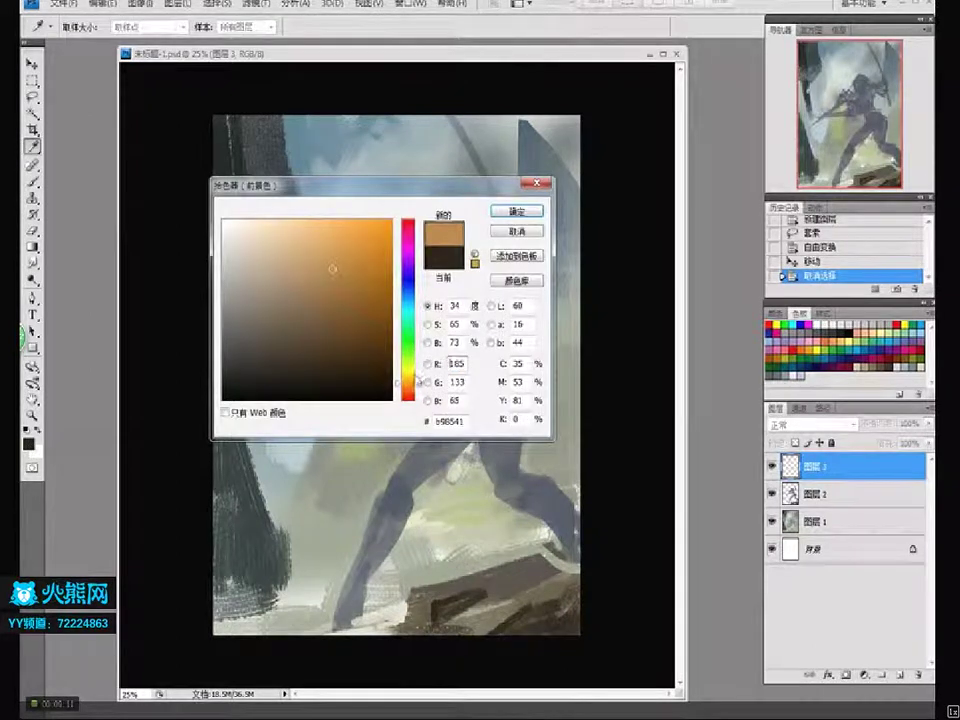
left_click(304, 279)
left_click(516, 212)
key("b")
right_click(339, 446)
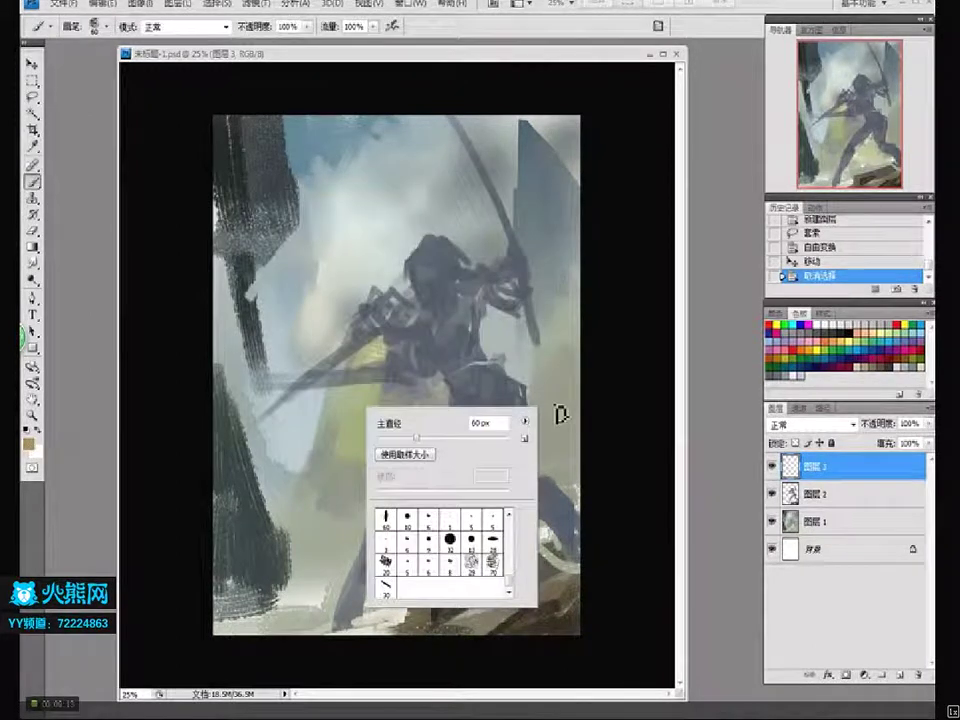
left_click(450, 538)
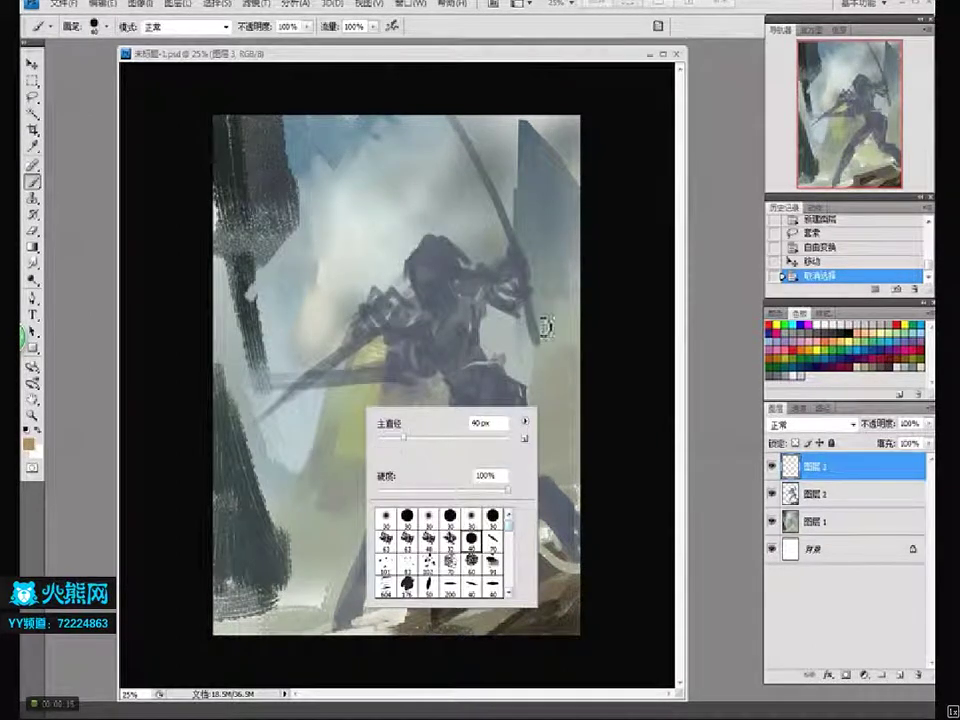
mouse_move(489, 356)
left_mouse_down()
mouse_move(541, 348)
mouse_move(562, 483)
left_mouse_up()
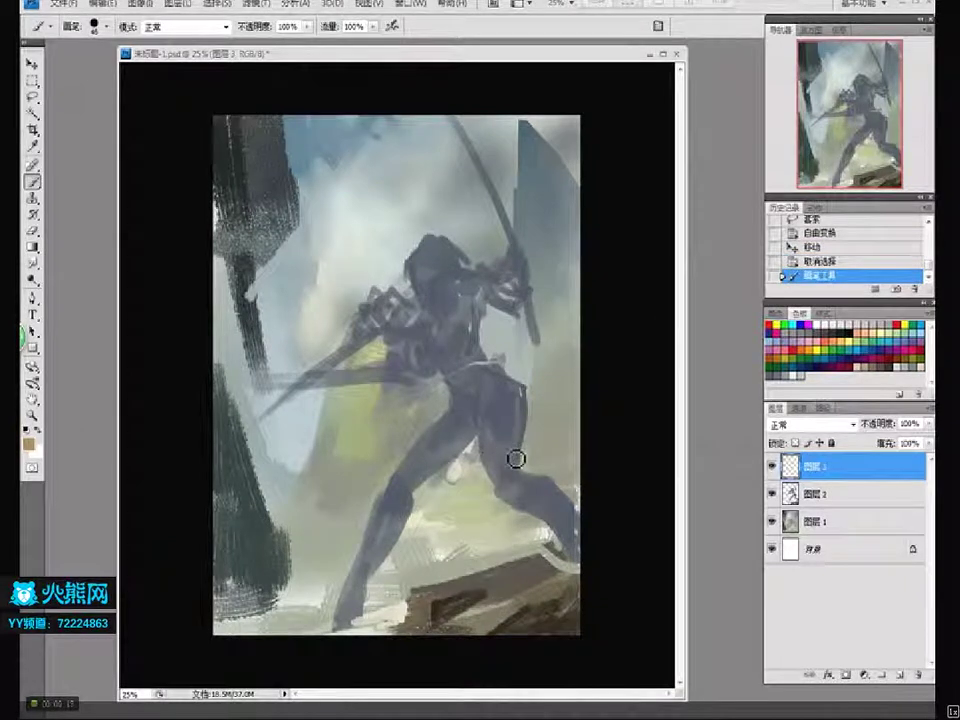
mouse_move(498, 468)
left_mouse_down()
mouse_move(506, 506)
mouse_move(504, 399)
mouse_move(526, 502)
mouse_move(505, 480)
left_mouse_up()
mouse_move(495, 420)
left_mouse_down()
mouse_move(512, 490)
mouse_move(520, 470)
left_mouse_up()
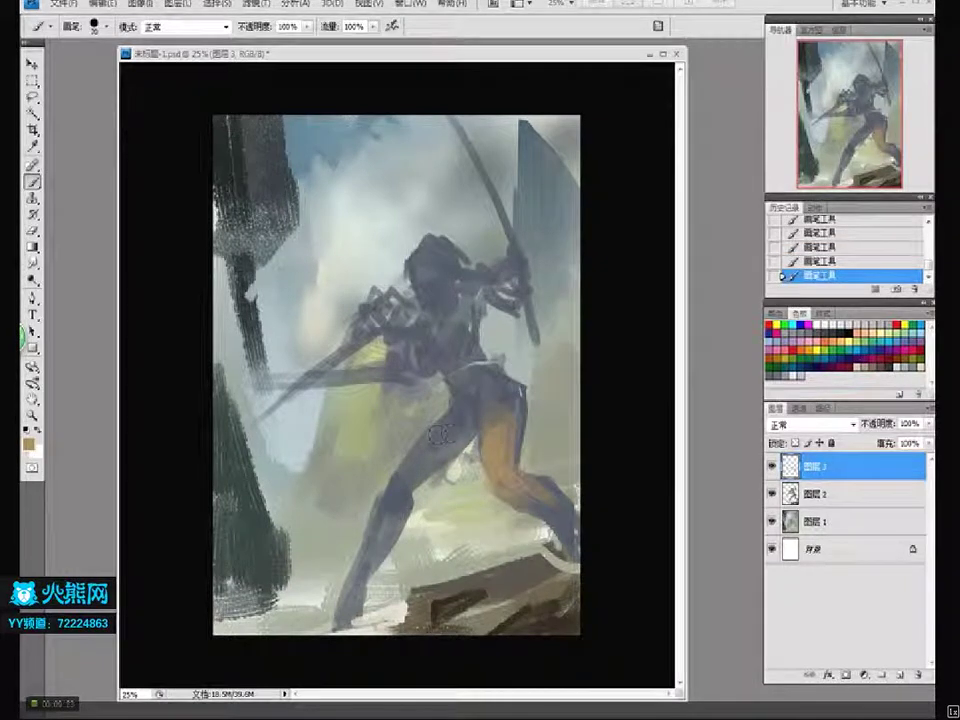
mouse_move(437, 434)
left_mouse_down()
mouse_move(400, 490)
mouse_move(419, 466)
mouse_move(410, 480)
left_mouse_up()
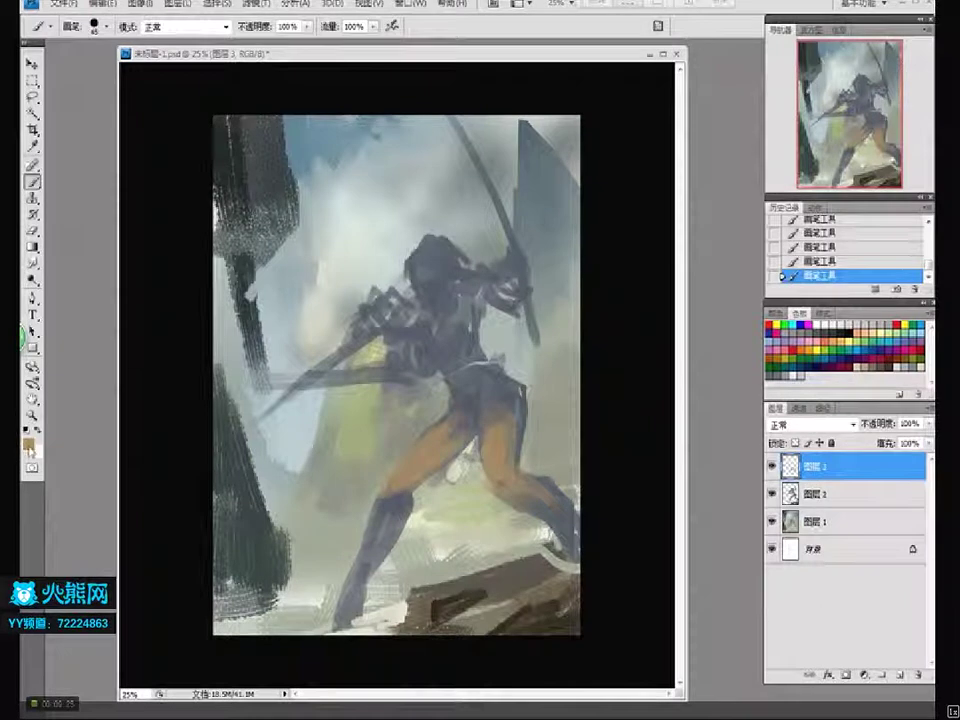
Set the foreground colour to pale beige #bdb18d and paint a highlight on the right-hand thigh
left_click(28, 443)
left_click(266, 270)
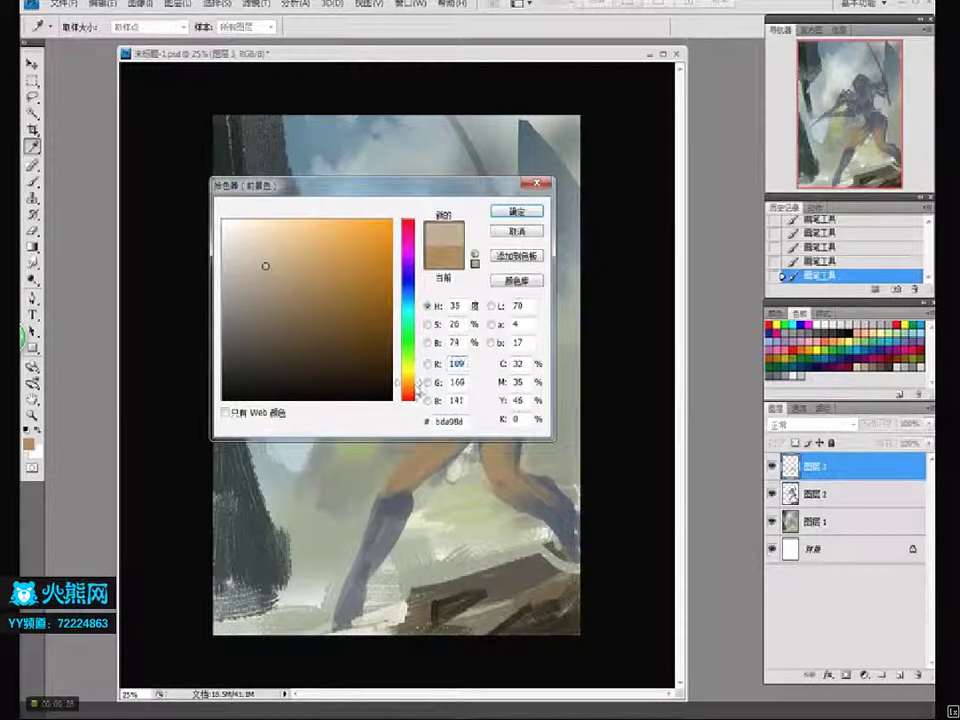
left_click(408, 378)
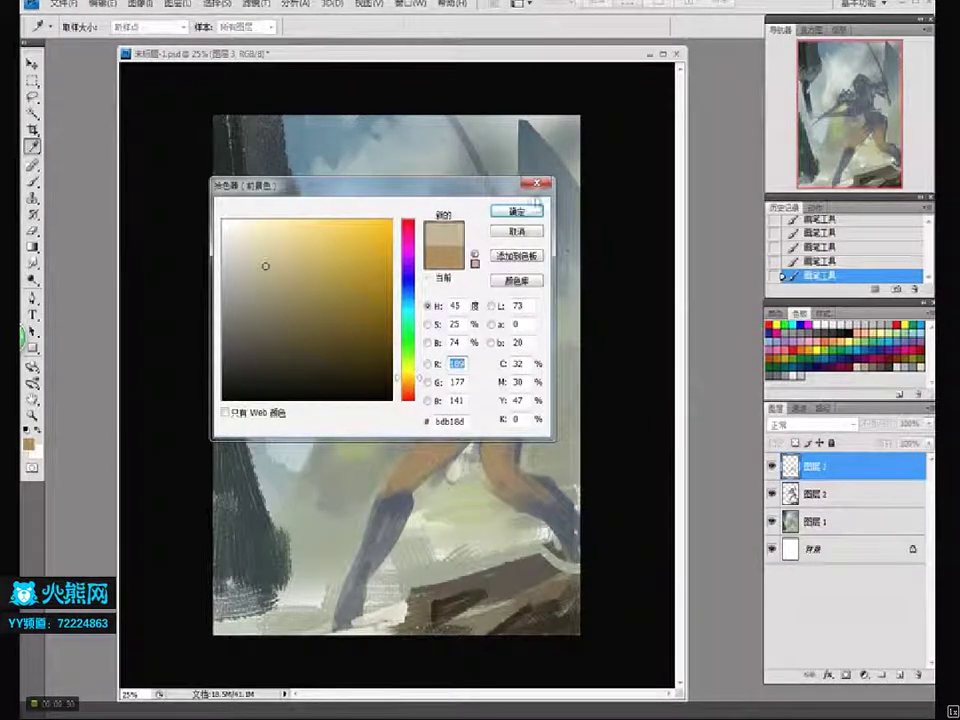
left_click(516, 211)
left_click_drag(506, 432, 500, 447)
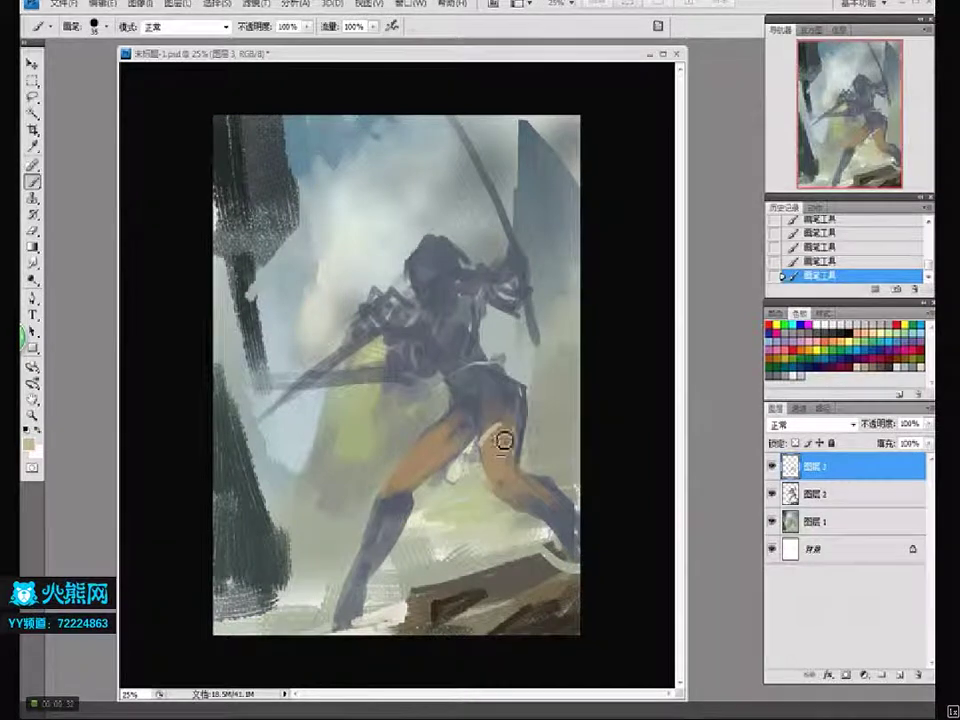
Shift the foreground to a redder, more saturated skin tone and paint the right-hand knee and upper thigh
left_click(28, 443)
left_click(408, 390)
left_click_drag(266, 266, 299, 260)
left_click(517, 211)
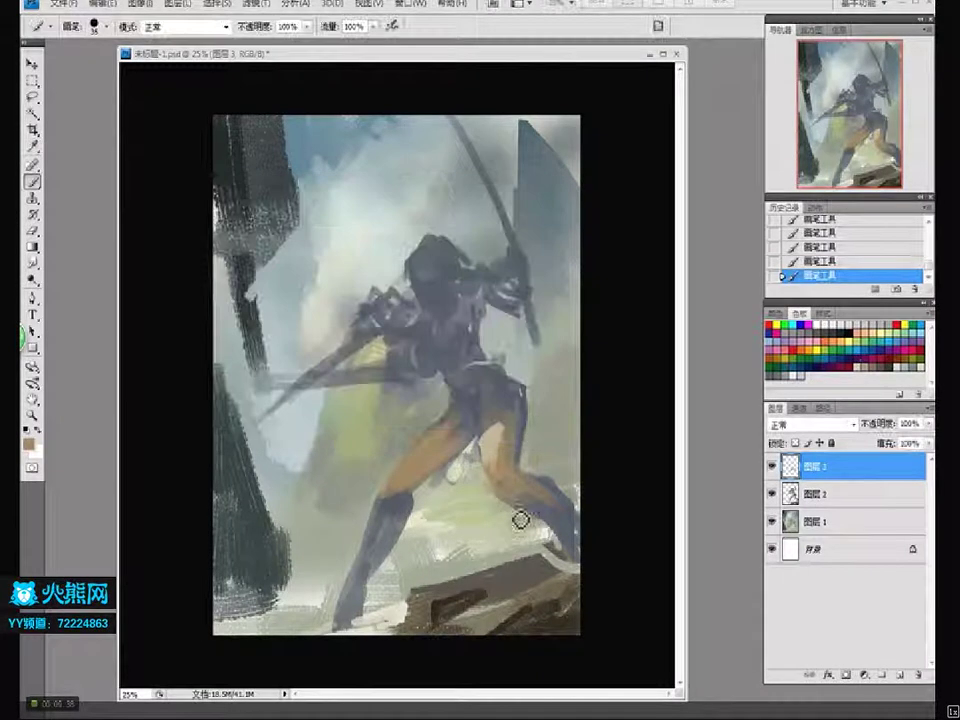
mouse_move(513, 488)
left_mouse_down()
mouse_move(497, 431)
mouse_move(489, 437)
mouse_move(502, 443)
mouse_move(521, 406)
left_mouse_up()
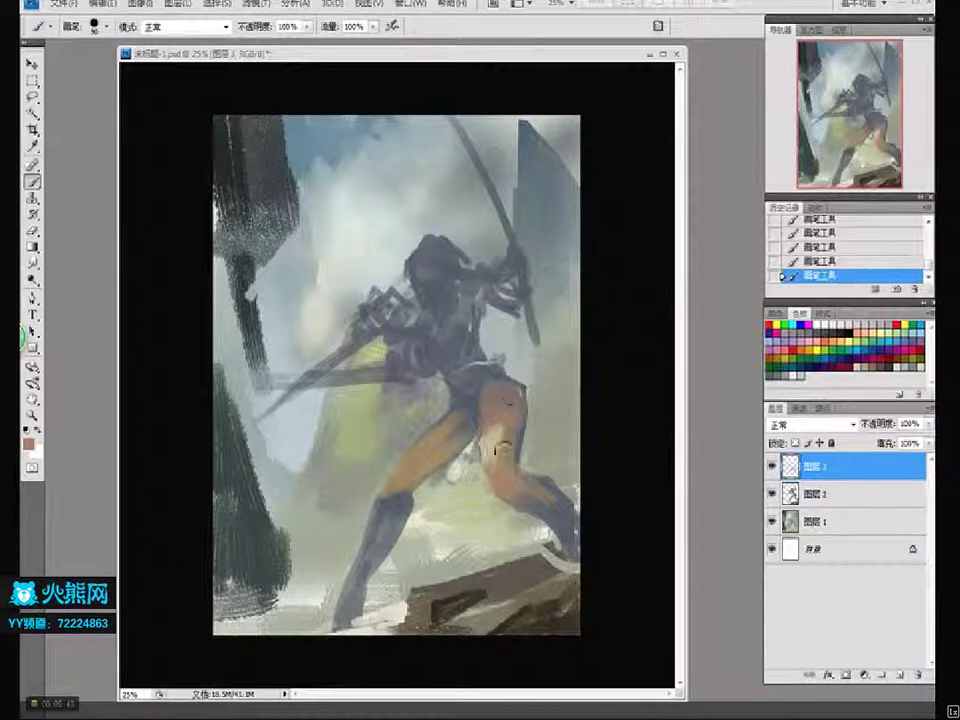
Paint light peach highlights on the left-hand thigh with a smaller brush and extend the skin tone below its knee
key("bracketleft")
key("bracketleft")
key("bracketleft")
key("bracketleft")
key("bracketleft")
left_click(510, 452, "alt")
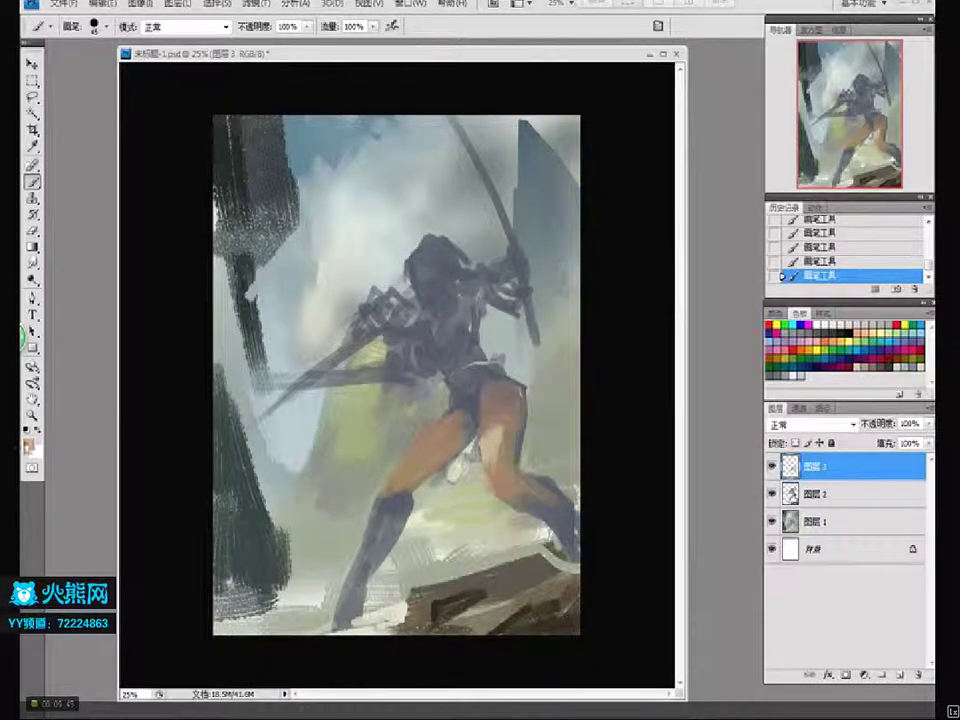
left_click(29, 441)
left_click(281, 240)
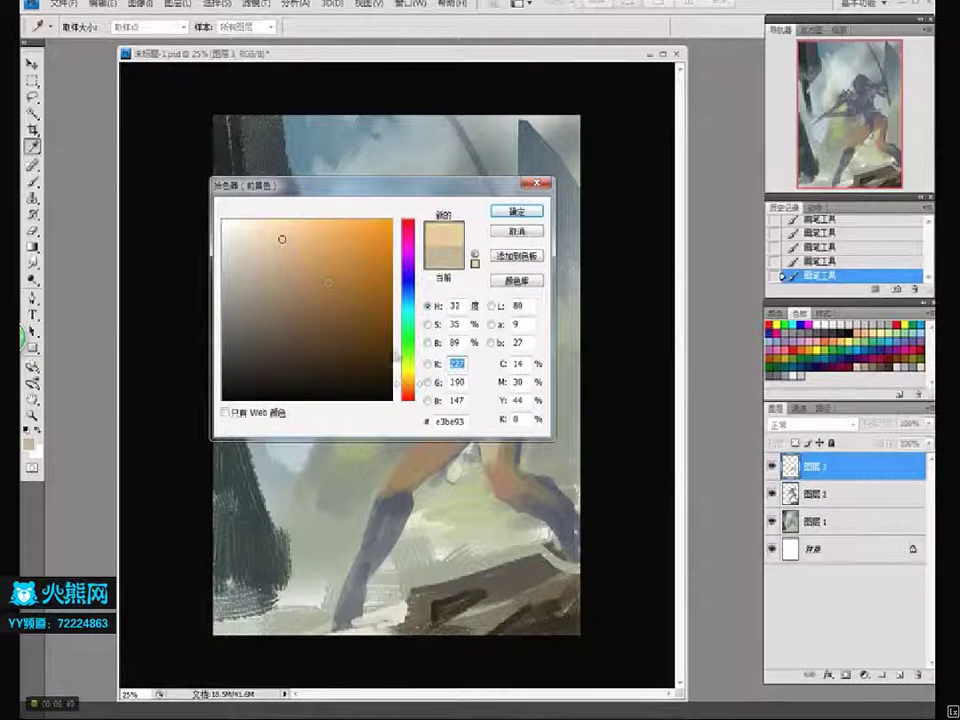
left_click_drag(407, 383, 408, 392)
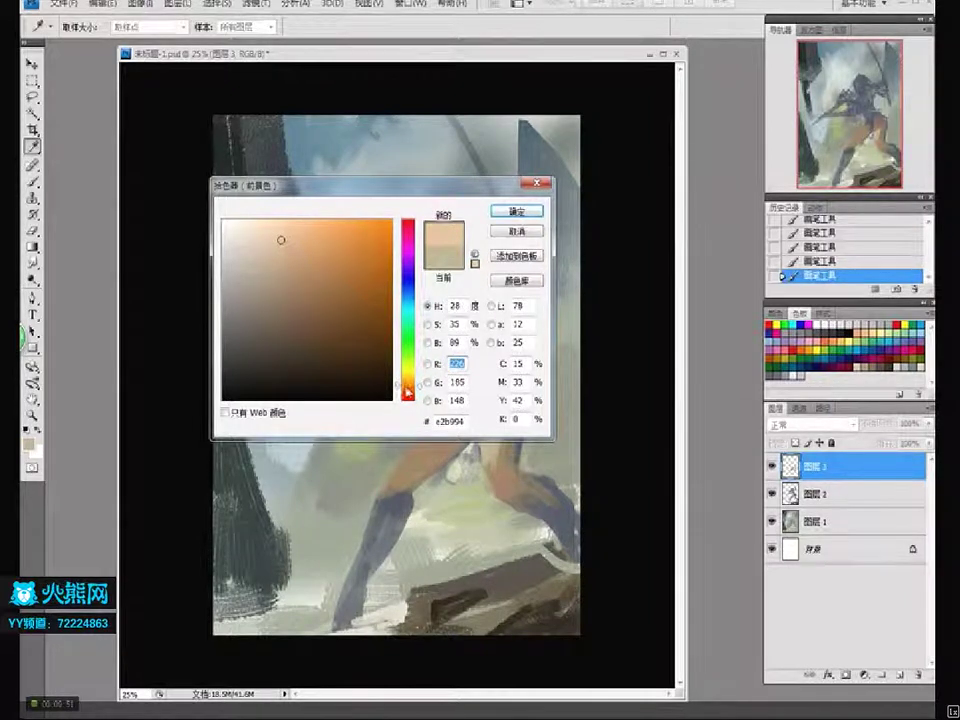
left_click(533, 213)
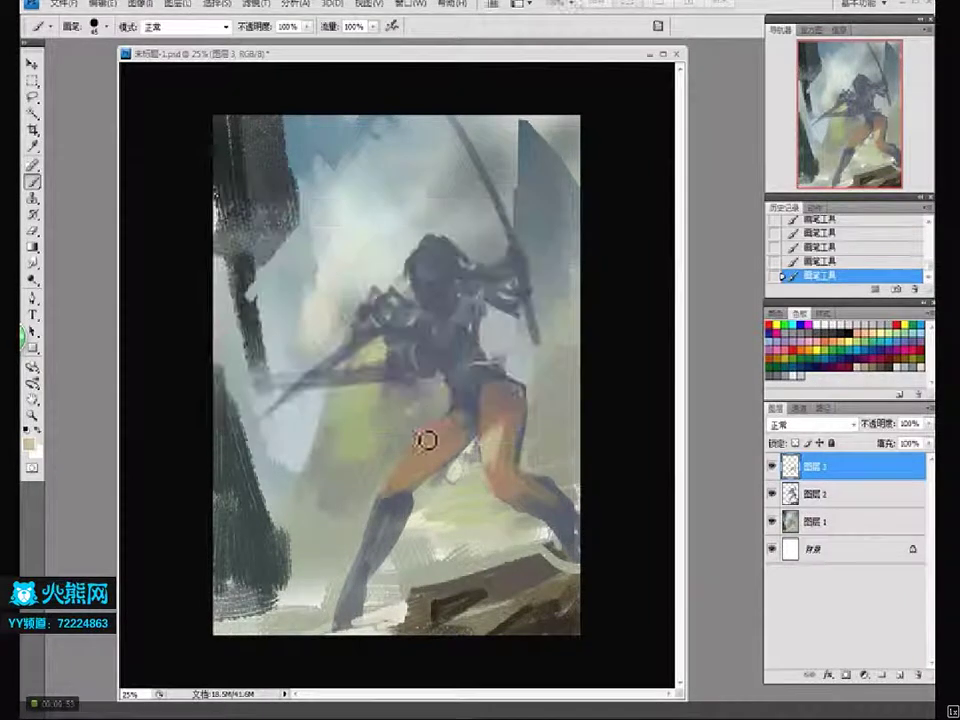
mouse_move(435, 437)
left_mouse_down()
mouse_move(411, 468)
mouse_move(450, 433)
mouse_move(402, 481)
left_mouse_up()
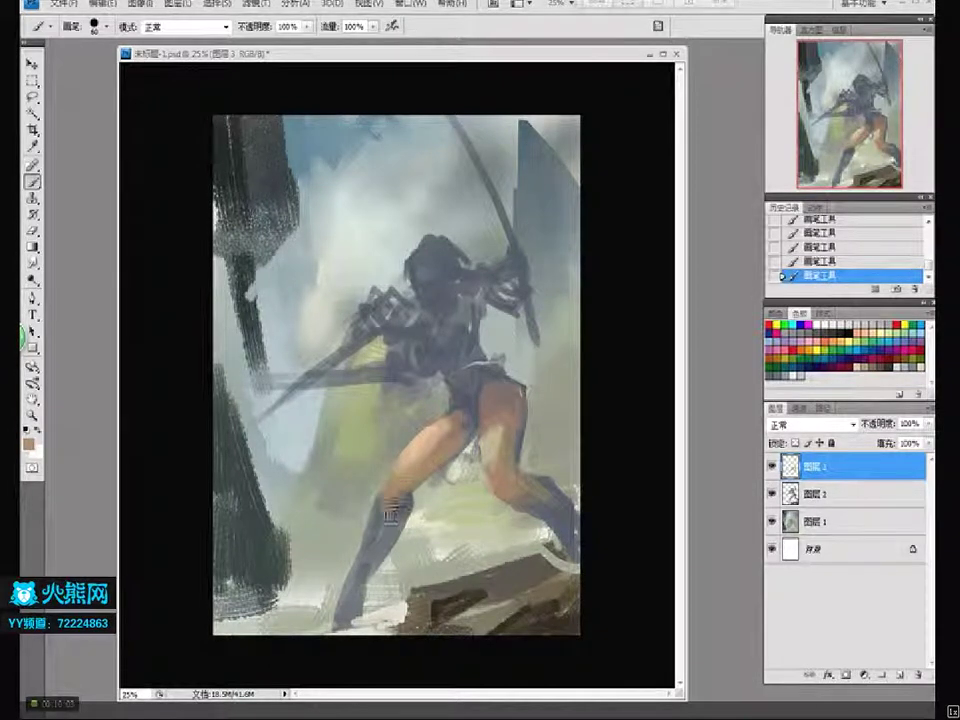
left_click_drag(402, 515, 386, 520)
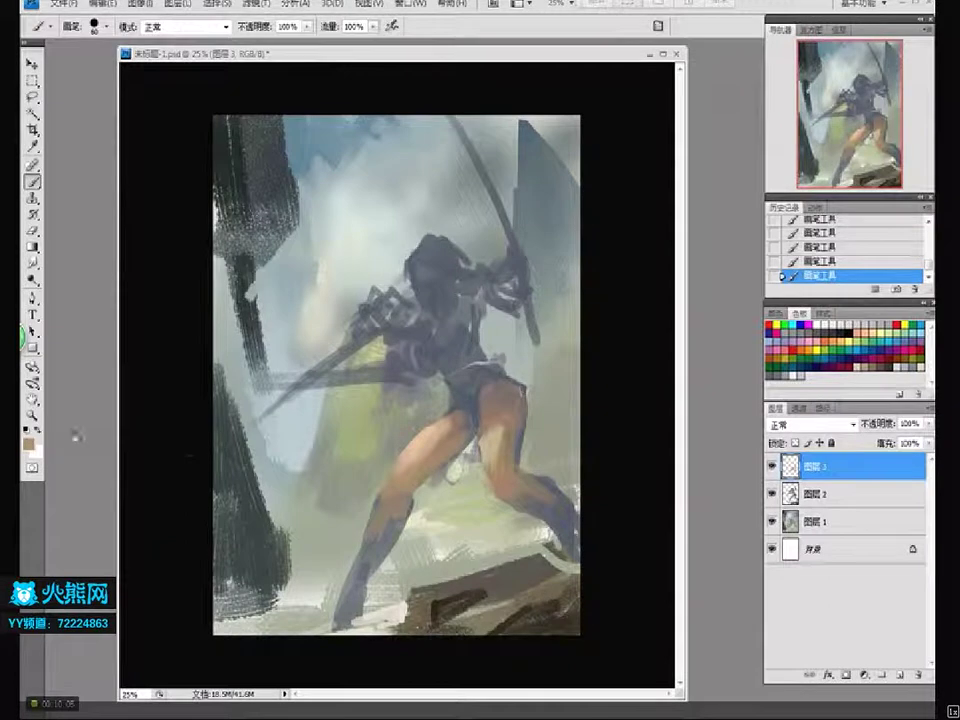
Set the foreground colour to reddish brown #71442f and paint over the left-hand lower leg
left_click(30, 442)
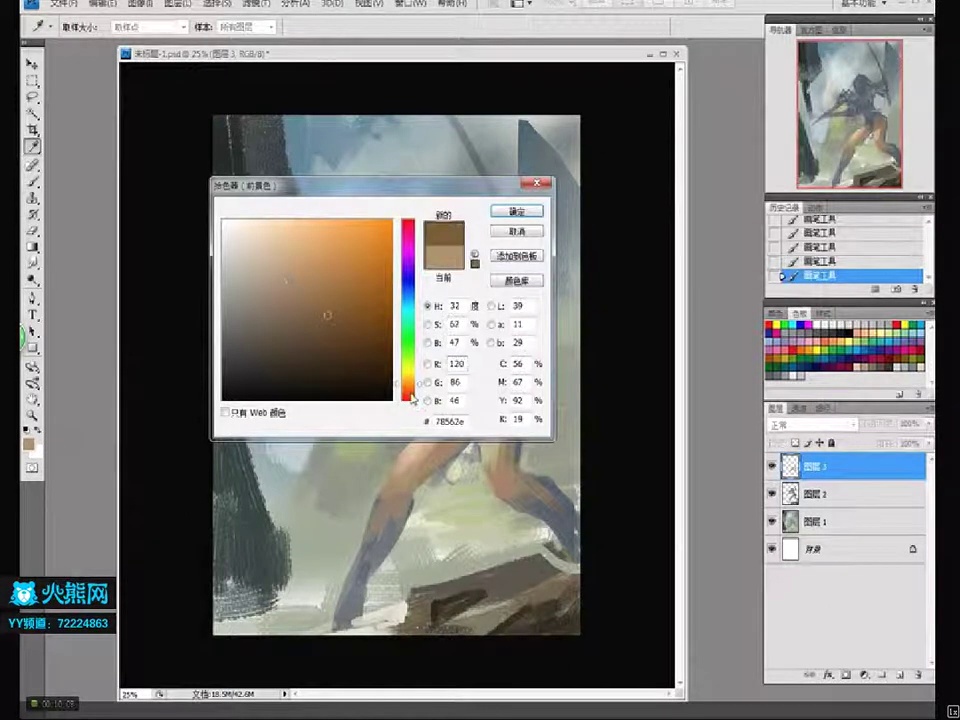
left_click_drag(411, 397, 410, 394)
left_click_drag(327, 315, 321, 317)
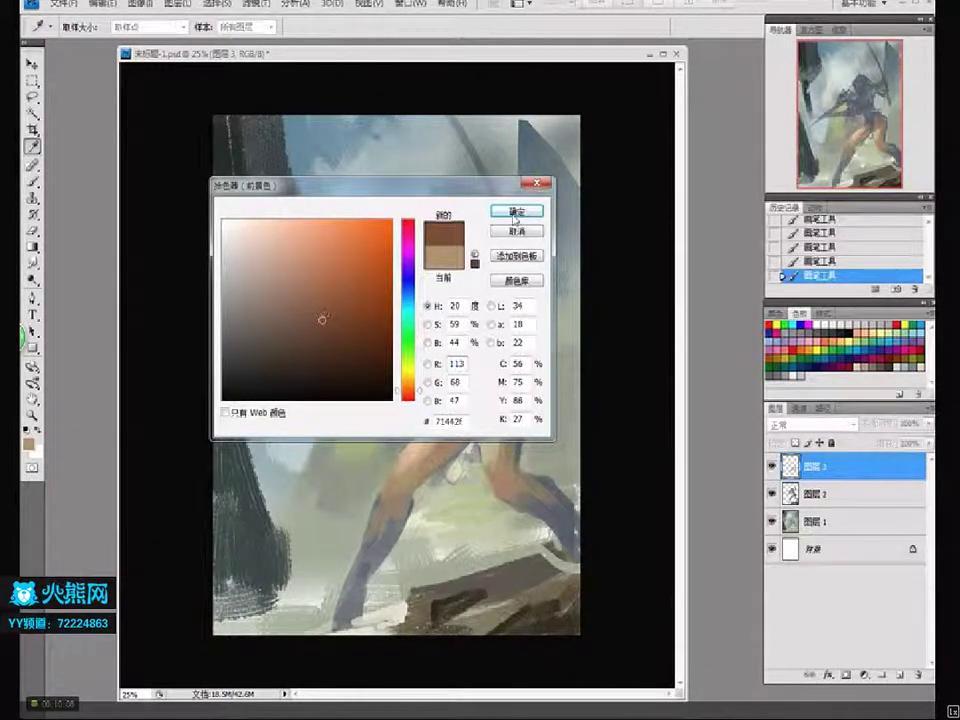
key("Return")
mouse_move(390, 497)
left_mouse_down()
mouse_move(362, 585)
mouse_move(395, 515)
mouse_move(389, 525)
left_mouse_up()
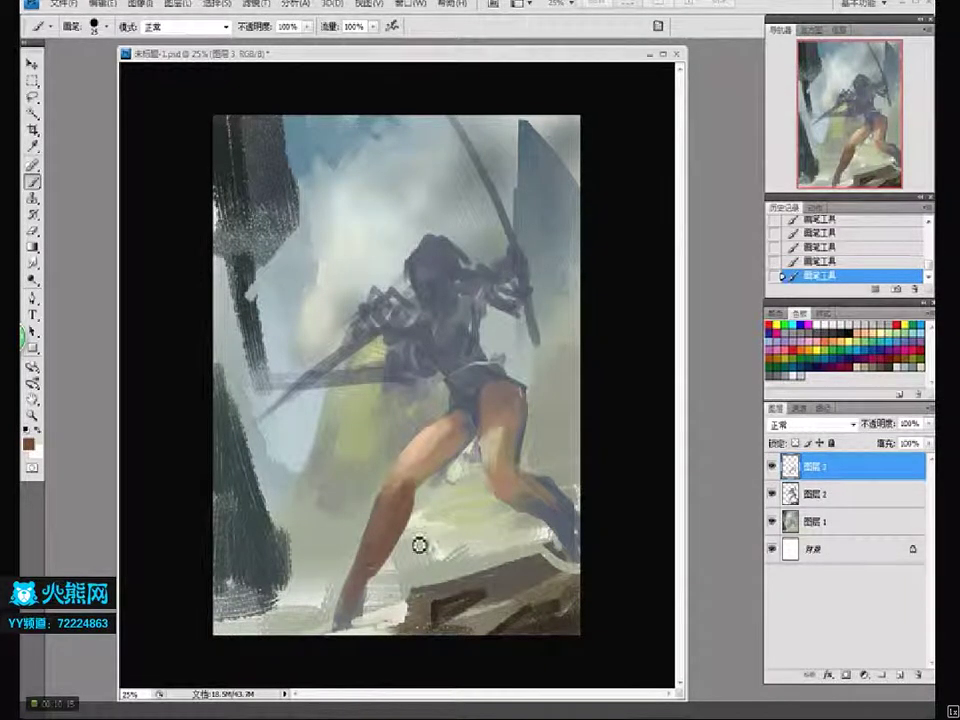
Erase excess paint along the edge of the left-hand calf and merge the skin layer down into the figure layer
key("r")
mouse_move(417, 536)
left_mouse_down()
mouse_move(392, 572)
mouse_move(441, 583)
left_mouse_up()
key("ctrl+e")
Paint the right-hand knee and shin reddish brown with a slightly smaller brush
key("b")
key("bracketleft")
mouse_move(500, 490)
left_mouse_down()
mouse_move(514, 506)
mouse_move(555, 497)
left_mouse_up()
Change the foreground to a dark purplish brown and shade the right-hand lower leg near the foot with a larger brush
key("bracketright")
key("bracketright")
key("bracketright")
key("bracketright")
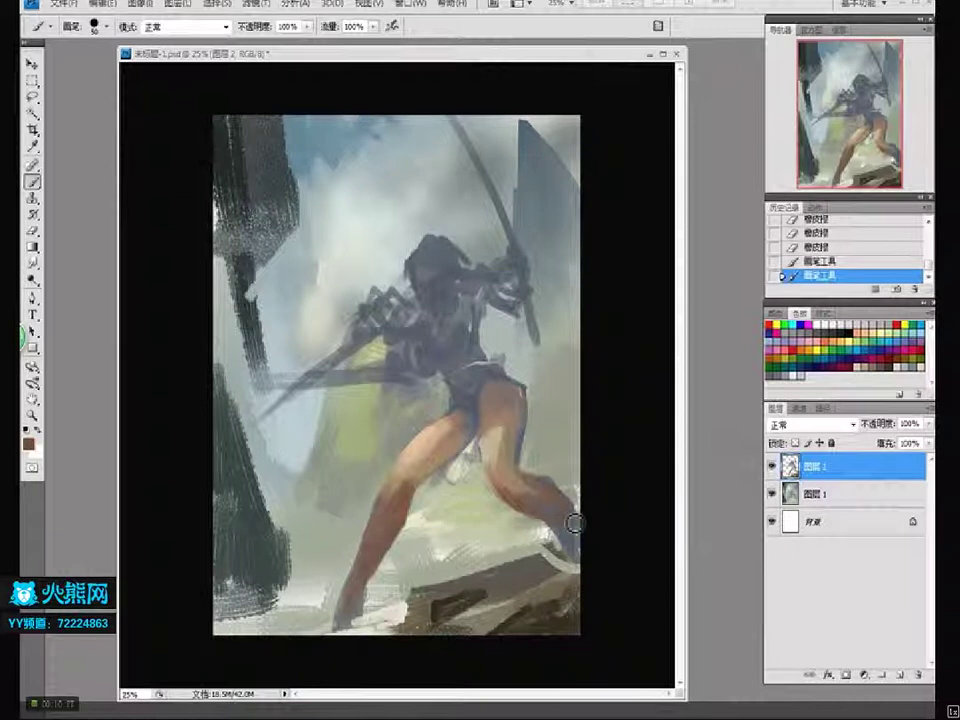
left_click(422, 525)
left_click(29, 443)
left_click(407, 381)
left_click_drag(407, 381, 407, 225)
left_click(269, 340)
left_click(533, 211)
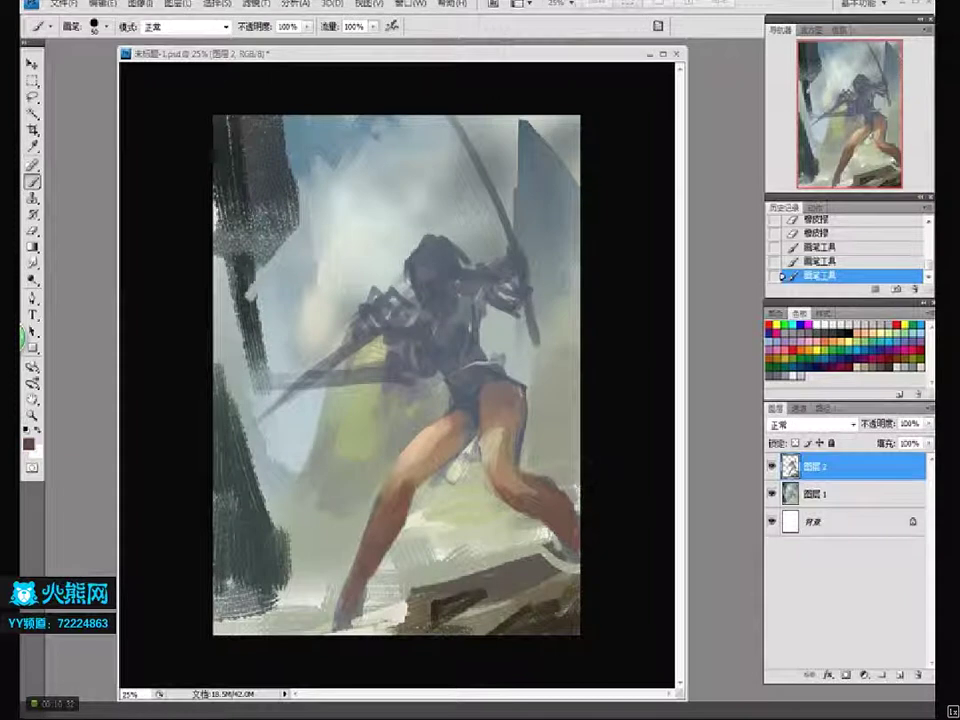
left_click_drag(567, 514, 568, 528)
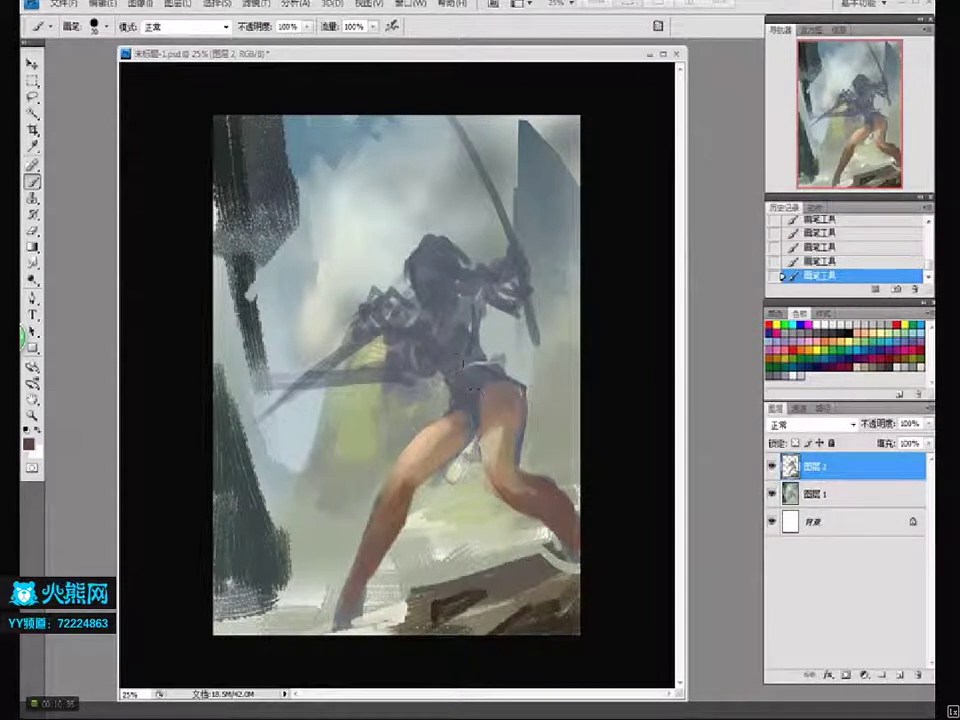
Sample the skin tone from the right-hand thigh and paint it onto the figure's chest and waist with a smaller brush
left_click(504, 421, "alt")
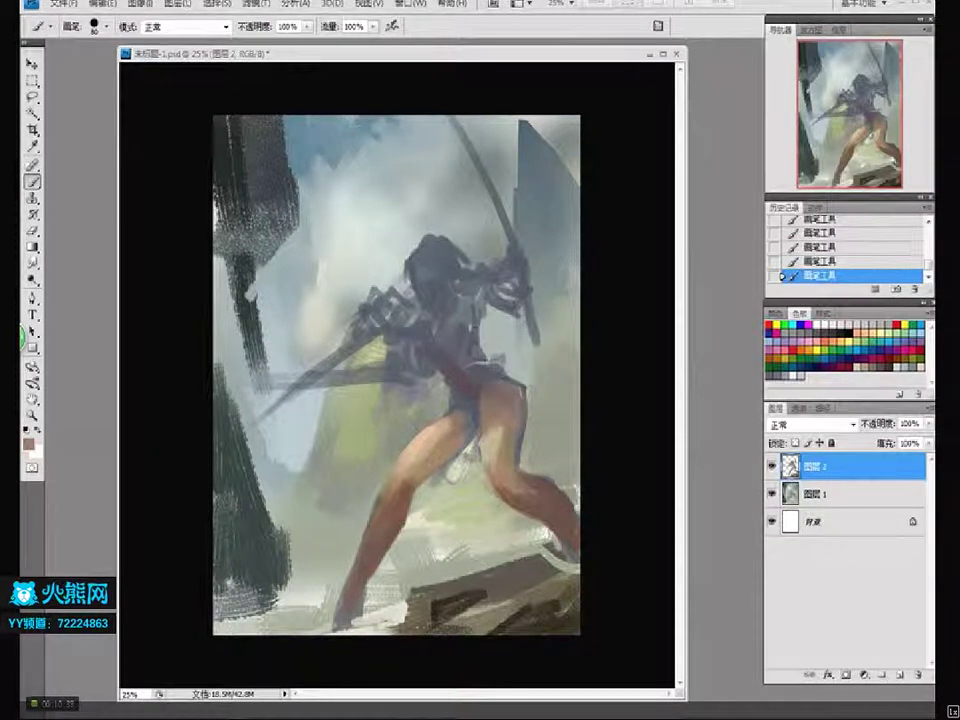
key("bracketleft")
mouse_move(449, 345)
left_mouse_down()
mouse_move(459, 345)
mouse_move(428, 370)
left_mouse_up()
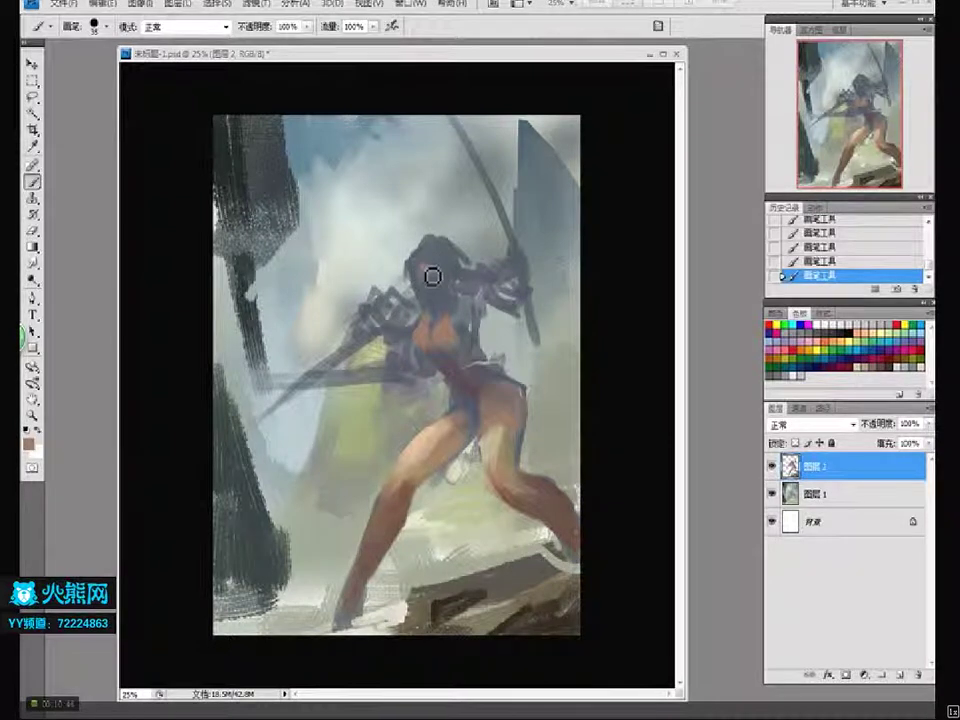
Paint warm skin tone onto the figure's face and right-hand shoulder, adjusting the brush to a small size
left_click_drag(435, 289, 432, 297)
key("bracketleft")
key("bracketleft")
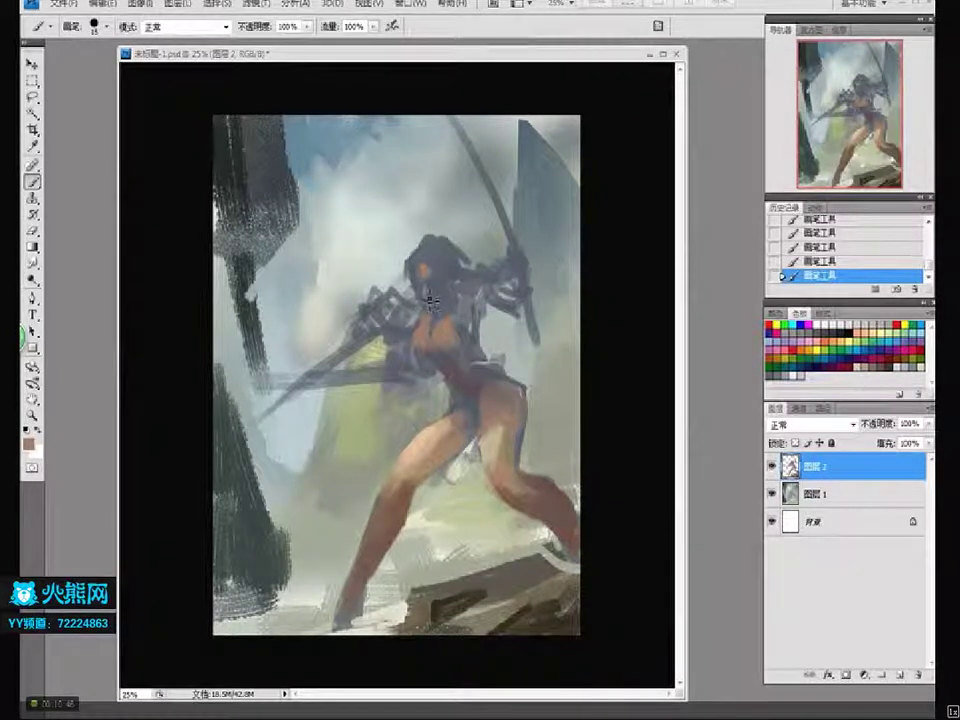
key("bracketright")
mouse_move(451, 300)
left_mouse_down()
mouse_move(443, 294)
mouse_move(422, 308)
mouse_move(419, 276)
mouse_move(449, 305)
mouse_move(492, 282)
mouse_move(461, 309)
mouse_move(470, 300)
left_mouse_up()
Sample colours from the face and chest and change the foreground to a muted brown skin tone for the brush
left_click(432, 291, "alt")
left_click(439, 326, "alt")
left_click(29, 430)
left_click(407, 388)
left_click(334, 328)
left_click(326, 310)
key("Return")
key("b")
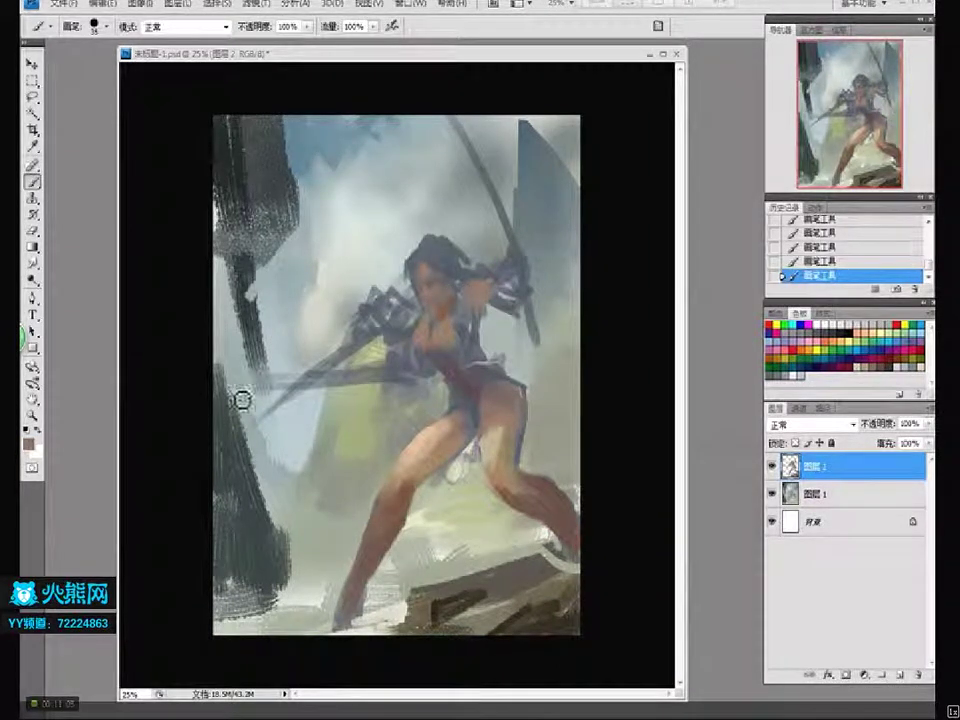
Change the foreground to pale peach #ecd3af and paint a bright highlight on the right-hand shoulder
key("i")
left_click(28, 443)
left_click(266, 233)
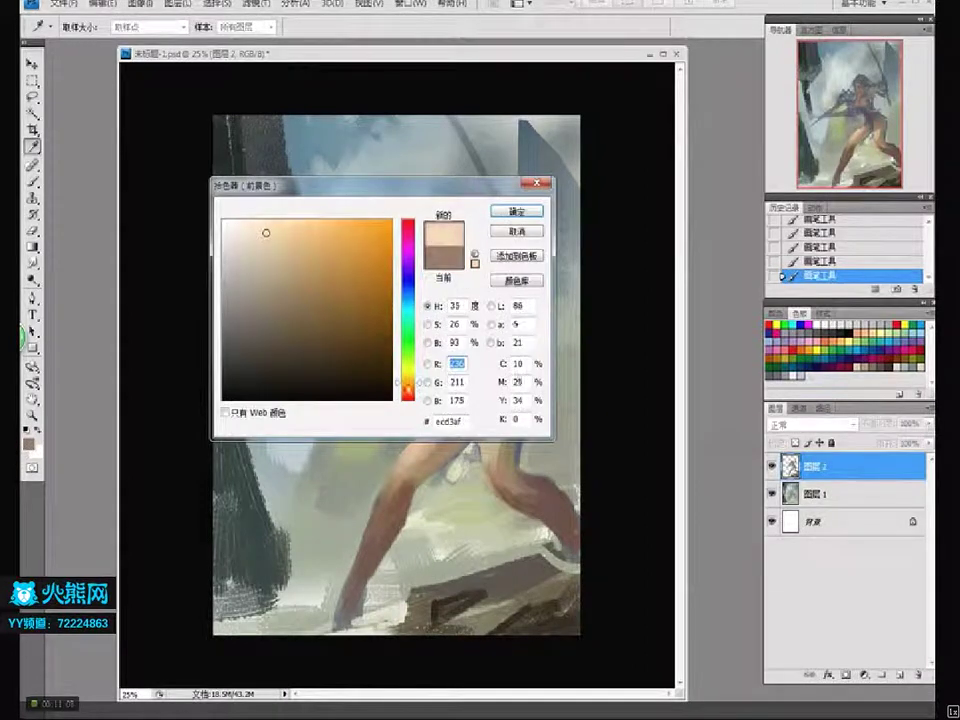
key("Return")
key("b")
key("bracketright")
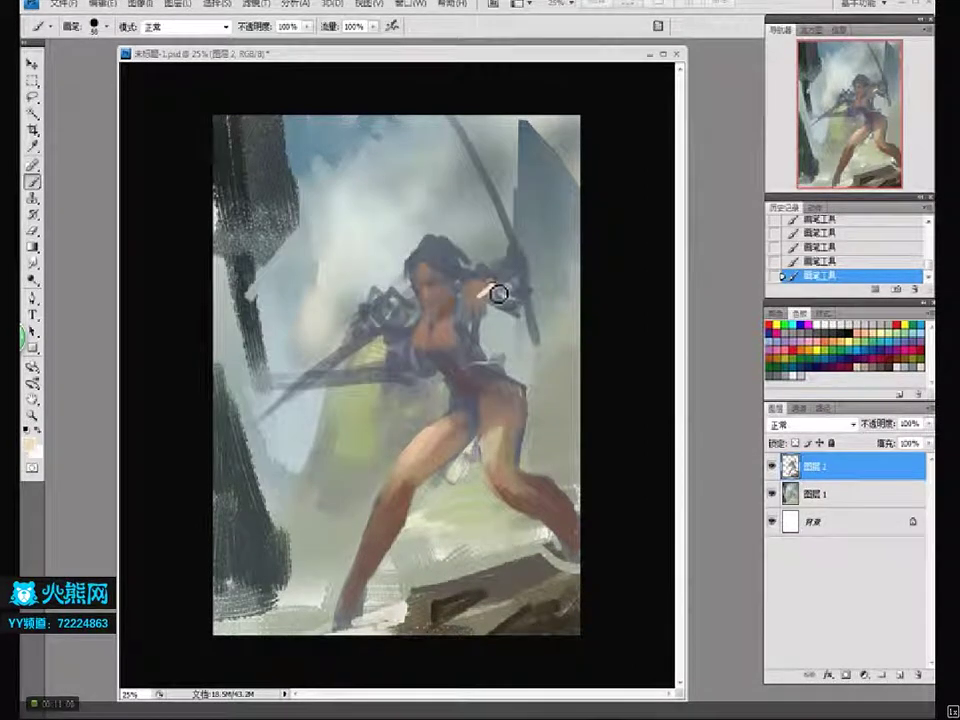
mouse_move(497, 289)
left_mouse_down()
mouse_move(478, 306)
mouse_move(495, 302)
mouse_move(482, 290)
left_mouse_up()
key("bracketleft")
key("bracketright")
key("bracketright")
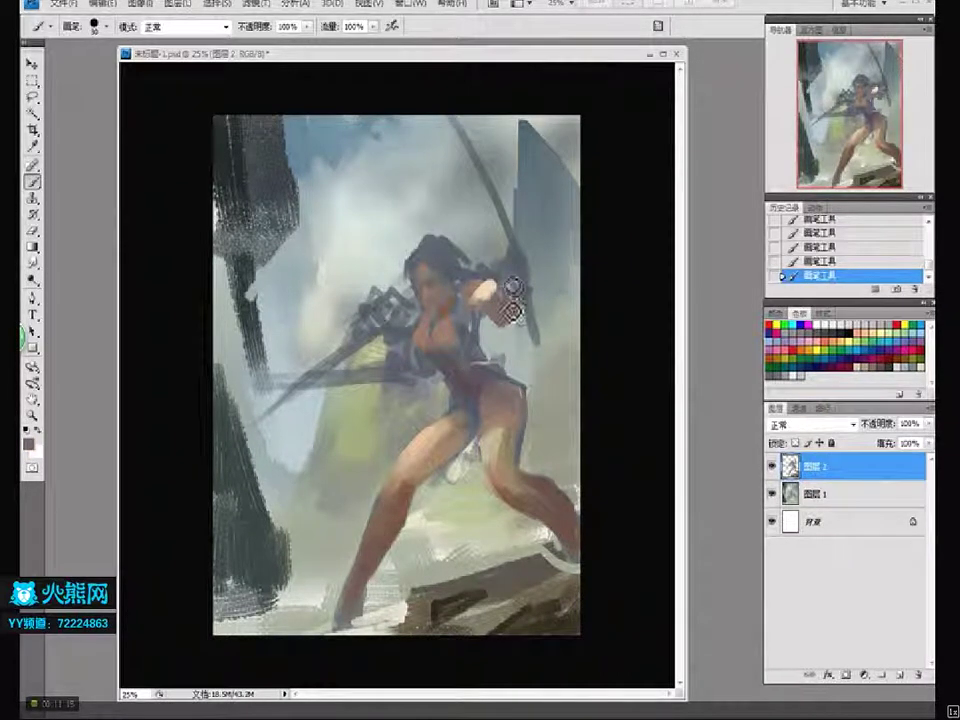
Paint the raised forearm and hand and the left-hand arm in reddish-brown skin tones with a smaller brush
key("bracketleft")
key("bracketleft")
key("bracketleft")
key("bracketleft")
key("bracketright")
left_click_drag(525, 287, 540, 294)
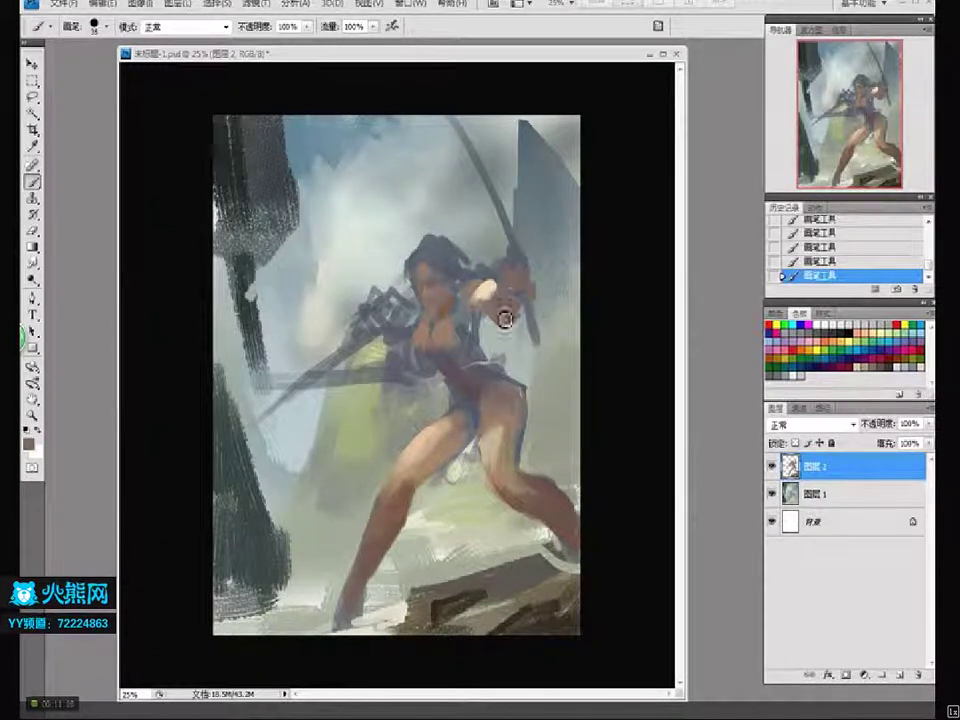
mouse_move(437, 346)
left_mouse_down()
mouse_move(399, 327)
mouse_move(411, 320)
mouse_move(427, 324)
mouse_move(405, 329)
mouse_move(366, 370)
mouse_move(375, 336)
left_mouse_up()
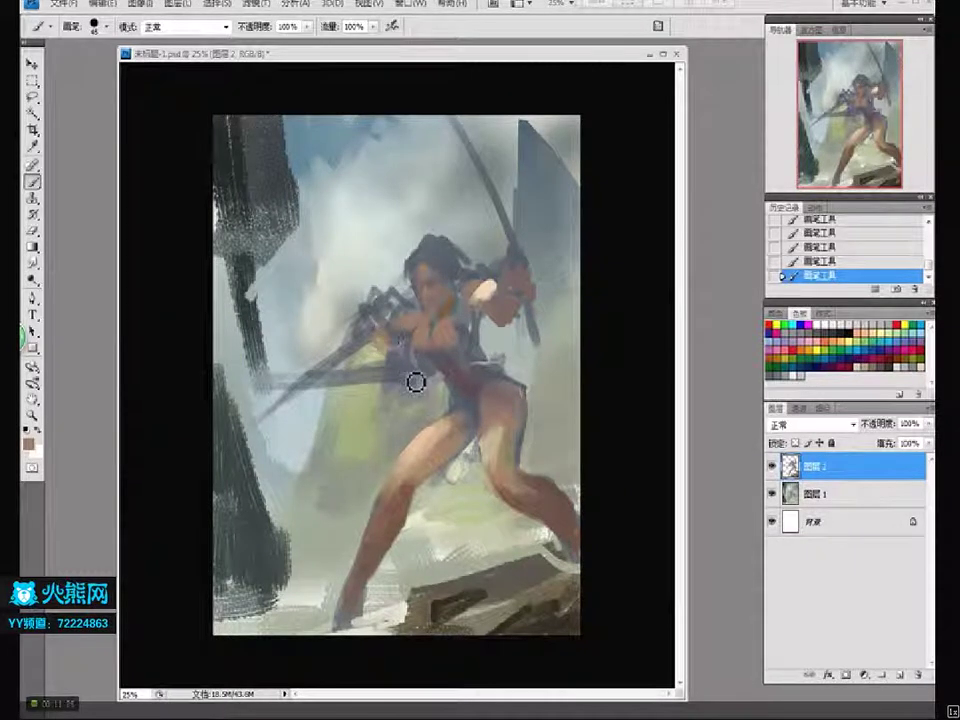
Sample tones from the face and build up lighter skin on the forehead and cheek with a smaller brush
key("bracketleft")
key("bracketleft")
key("bracketleft")
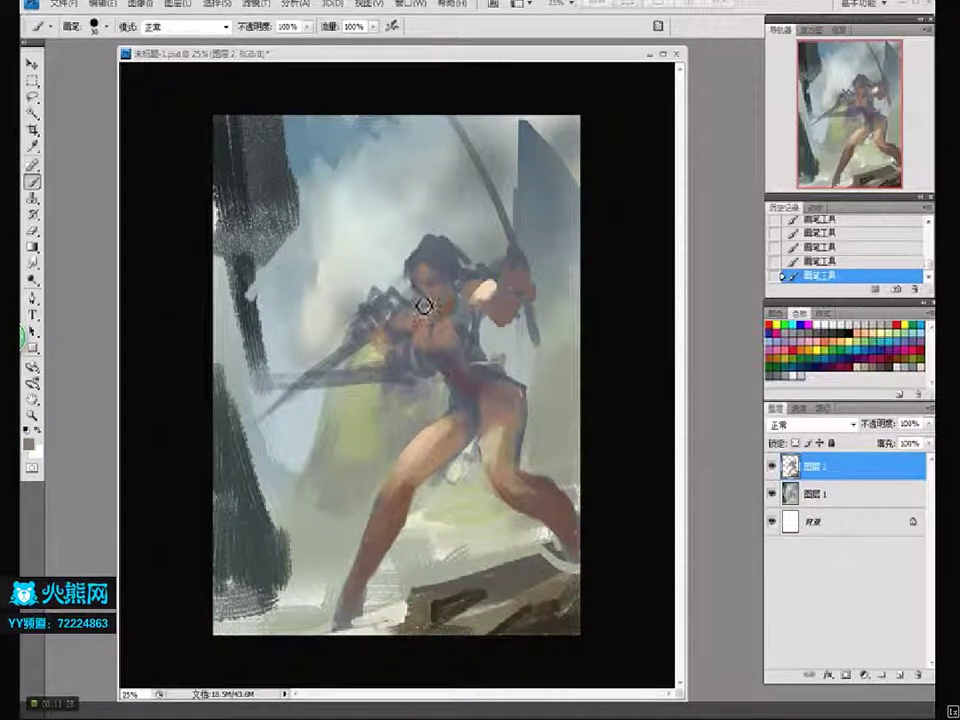
left_click(436, 281, "alt")
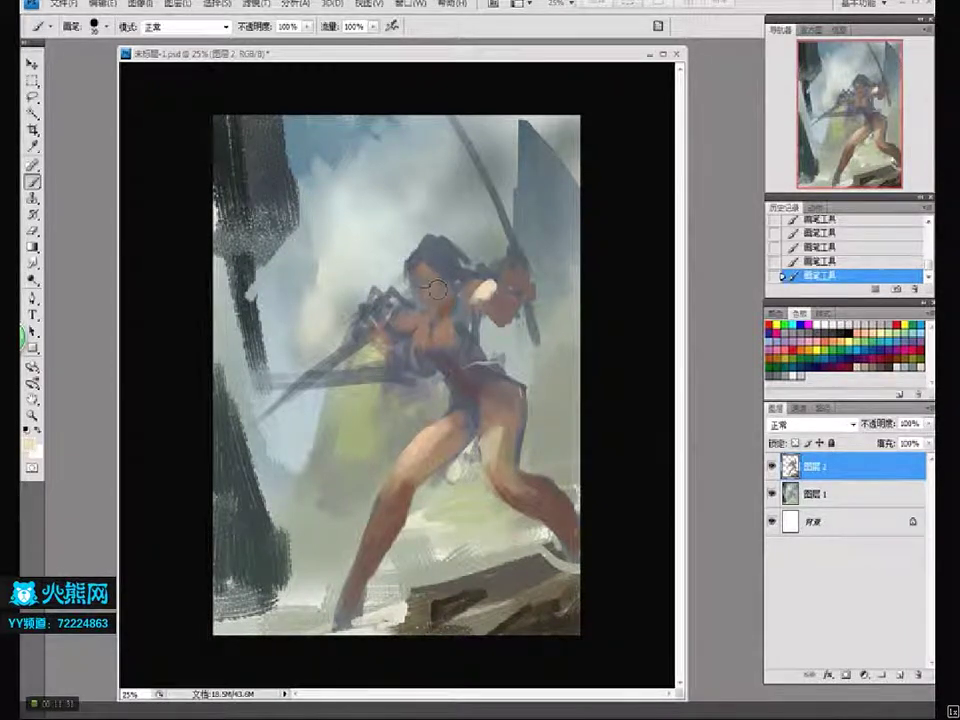
left_click_drag(425, 285, 430, 290)
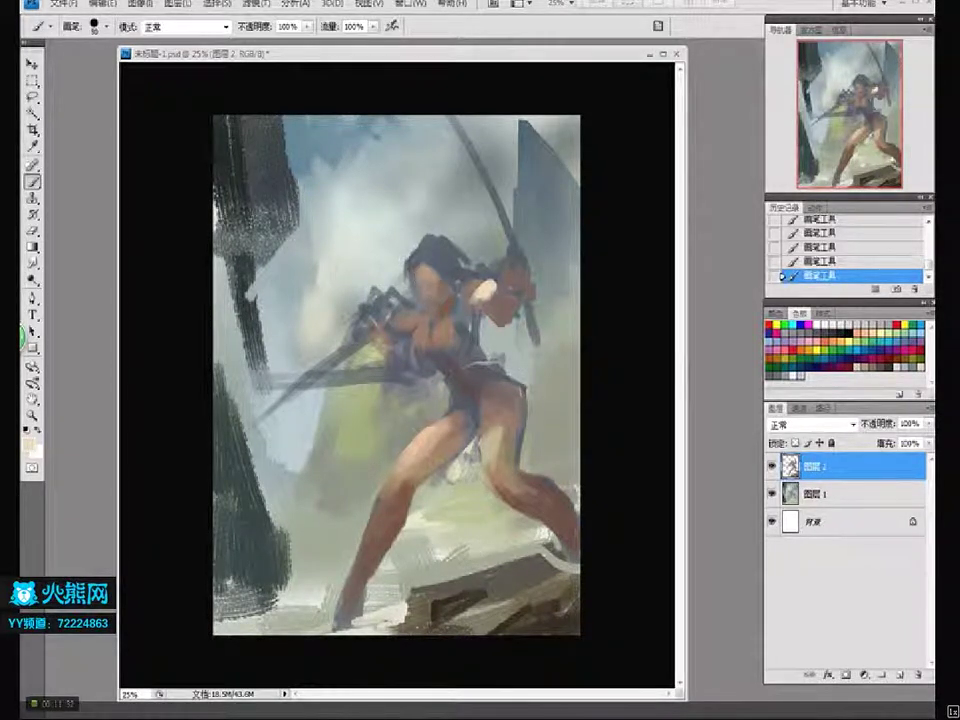
left_click(429, 278, "alt")
left_click_drag(429, 278, 456, 296)
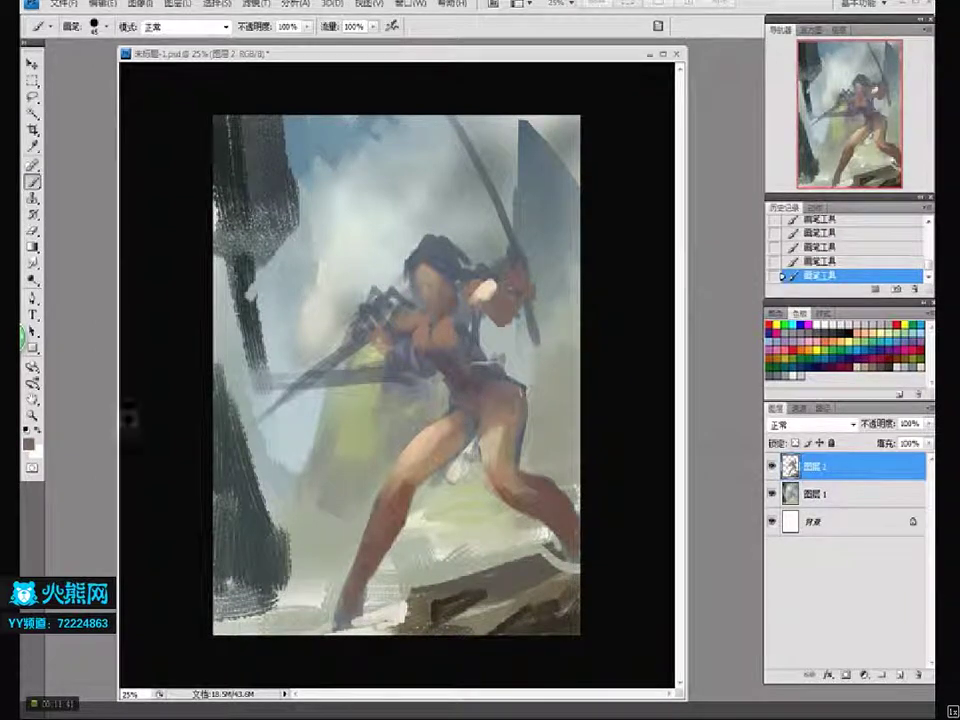
Change the foreground to light reddish tan #ca8b70 and paint the lit parts of the raised hand
key("i")
left_click(29, 443)
left_click(253, 247)
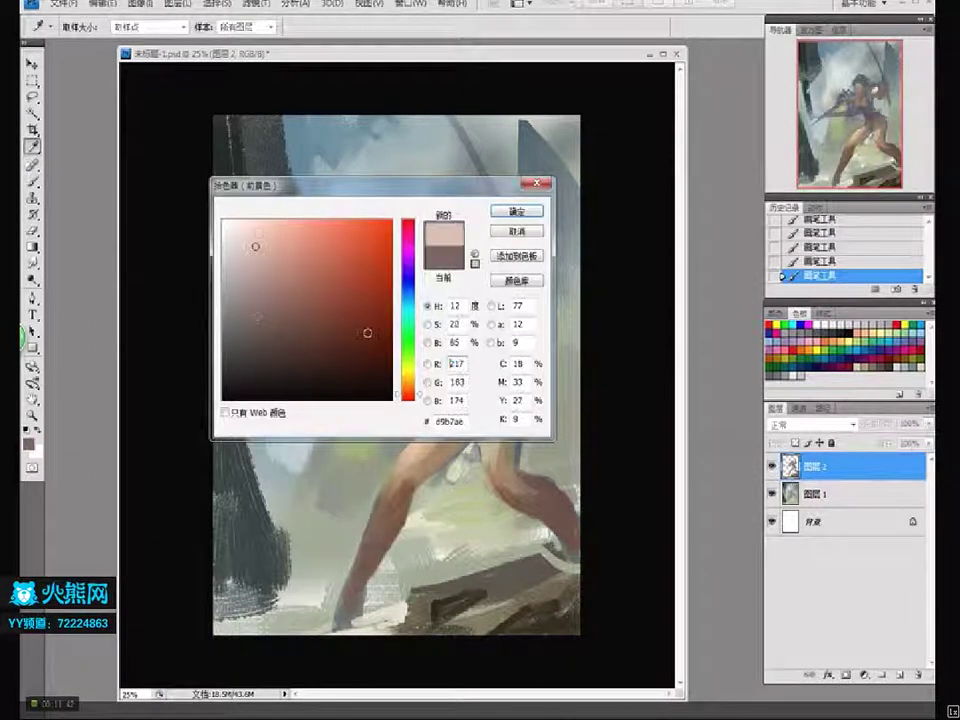
left_click(298, 258)
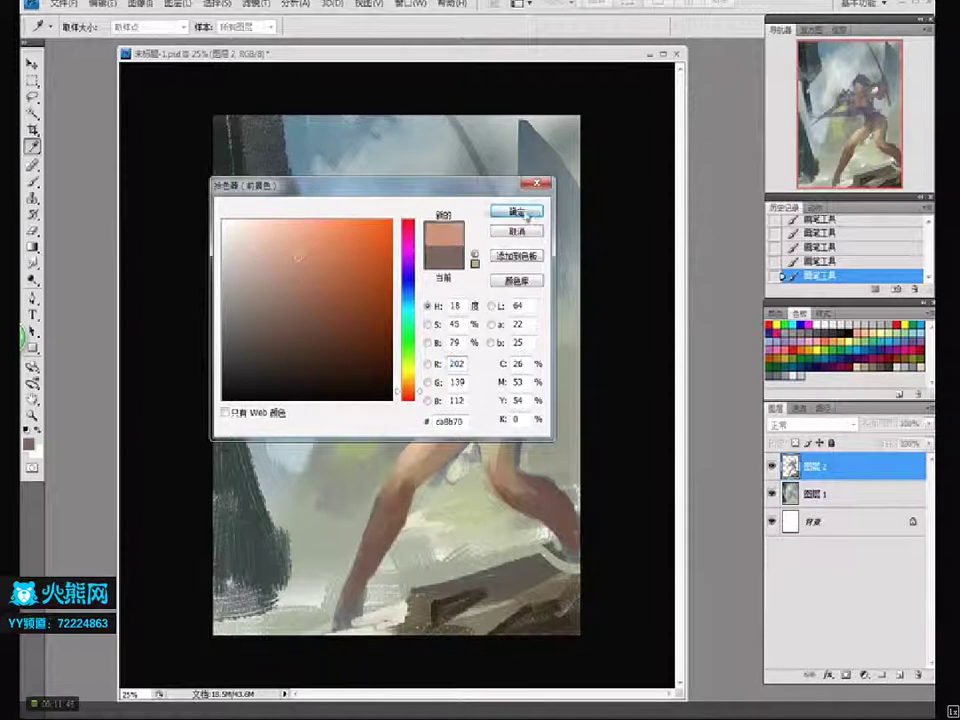
left_click(529, 213)
key("b")
mouse_move(526, 292)
left_mouse_down()
mouse_move(510, 285)
mouse_move(514, 274)
mouse_move(520, 291)
left_mouse_up()
Enlarge the brush and sample the skin tone of the right-hand thigh to blend the leg tones
key("bracketright")
key("bracketright")
key("bracketright")
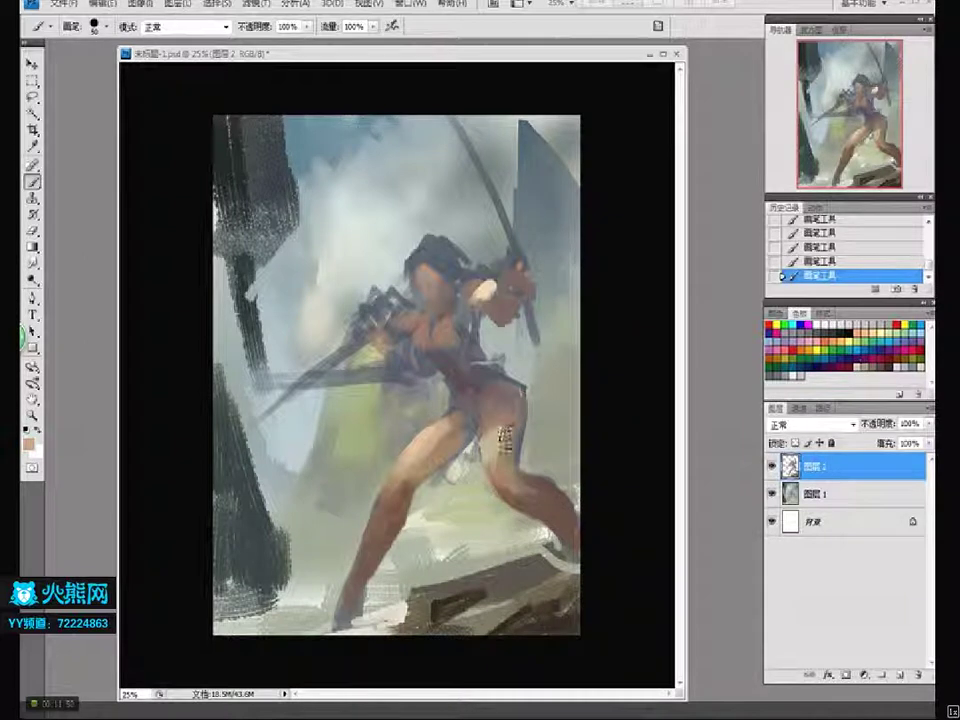
left_click(505, 432, "alt")
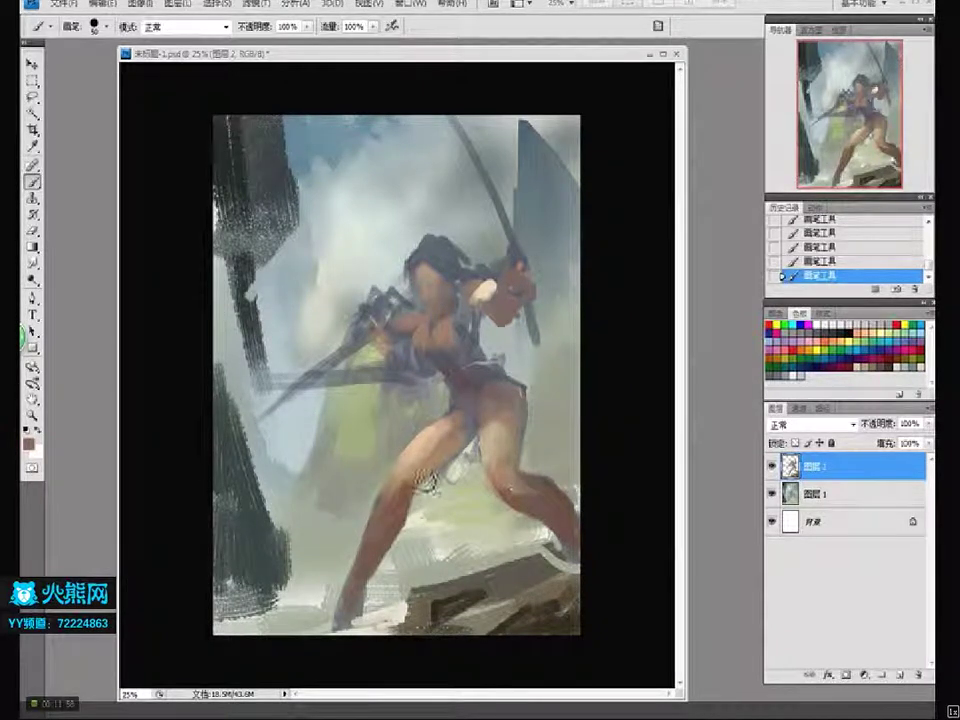
Change the foreground to reddish brown #9e5946 and shade the right-hand knee, blending with a tone sampled there
left_click(28, 441)
left_click(327, 272)
left_click(317, 285)
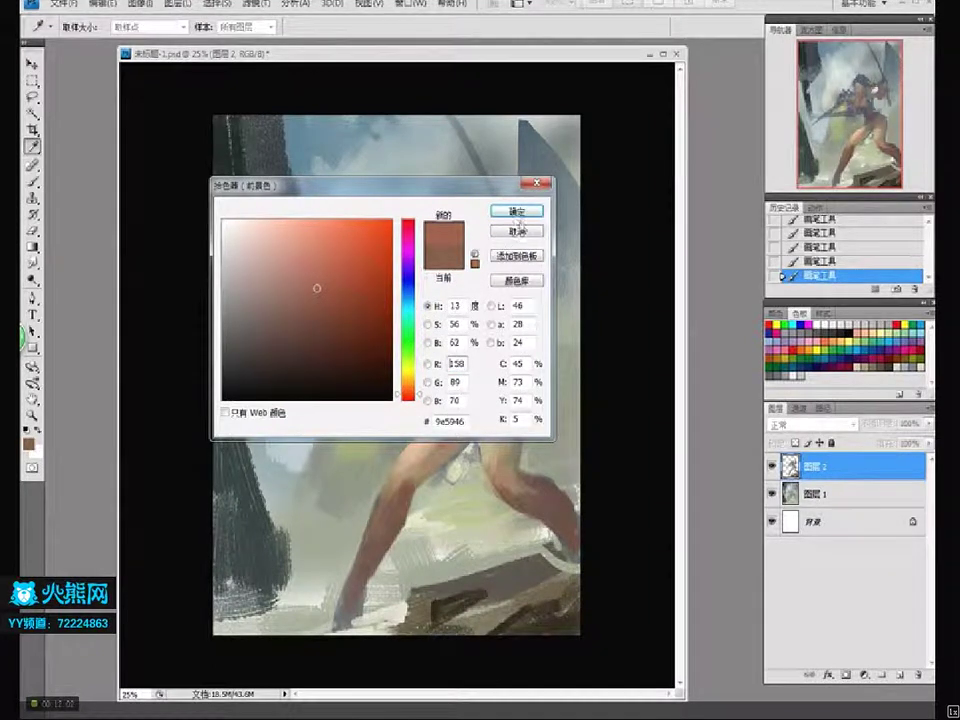
left_click(517, 211)
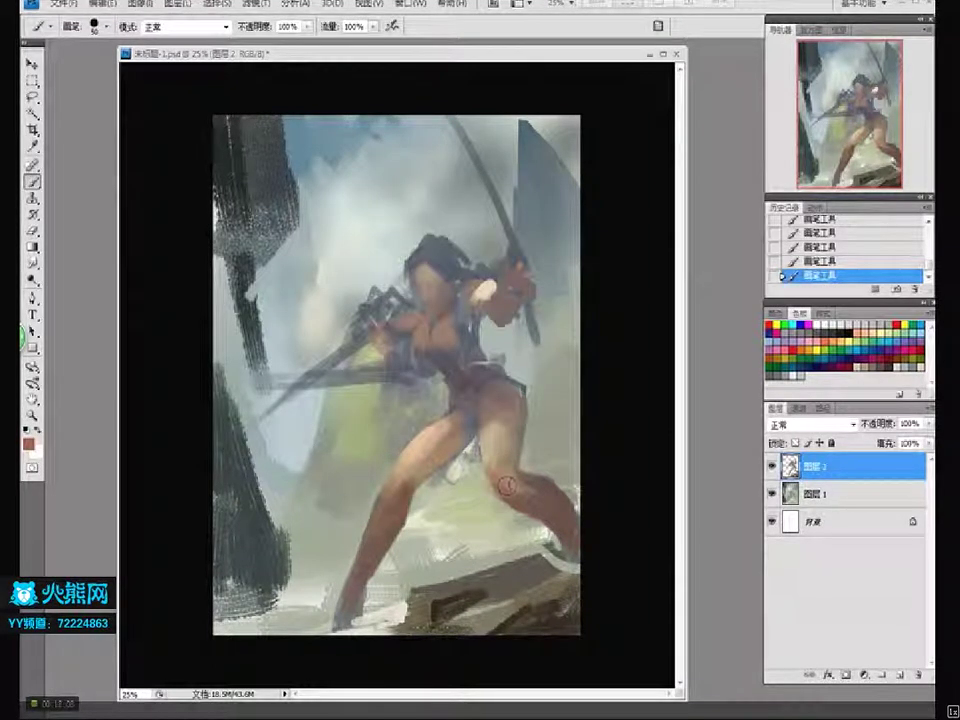
left_click(499, 478, "alt")
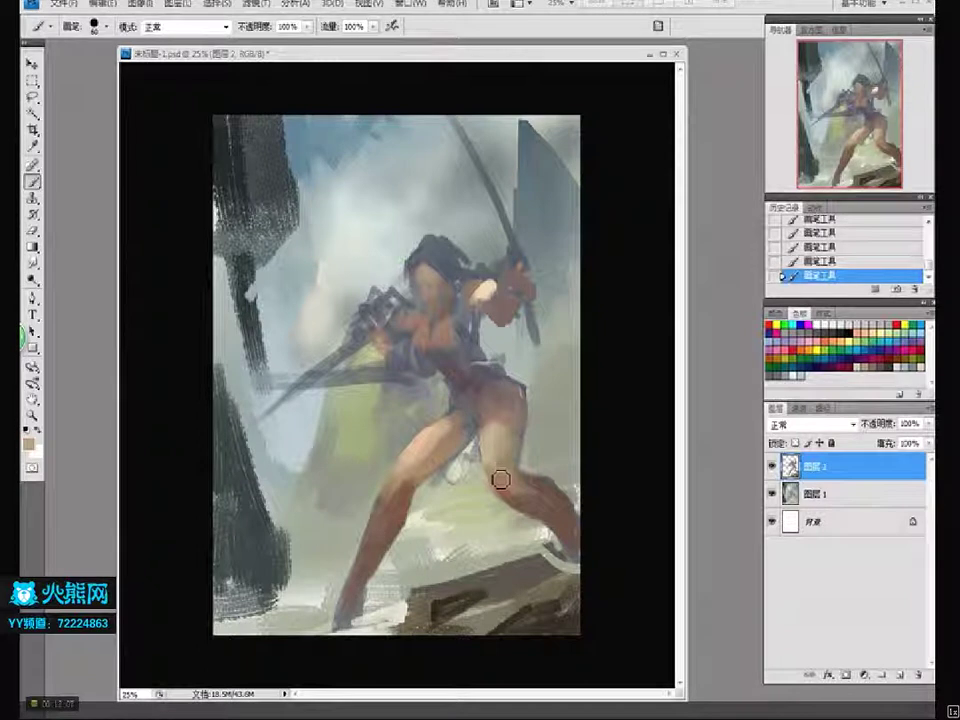
key("bracketleft")
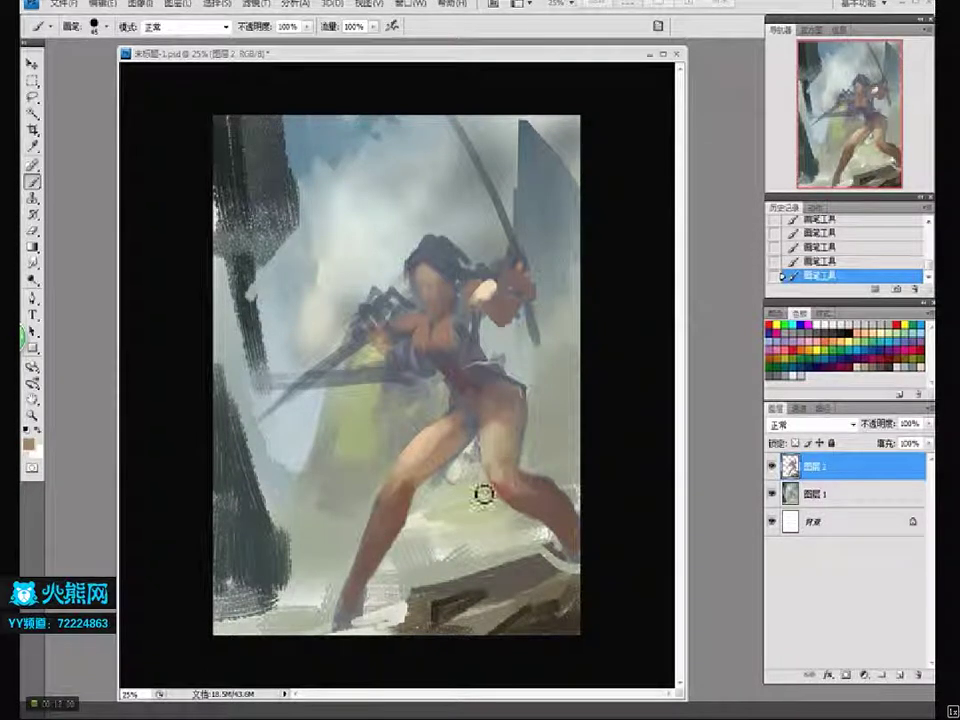
Change the foreground to a light greyish skin tone and paint a highlight on the left-hand knee, blended with a sampled brown
key("i")
left_click(28, 442)
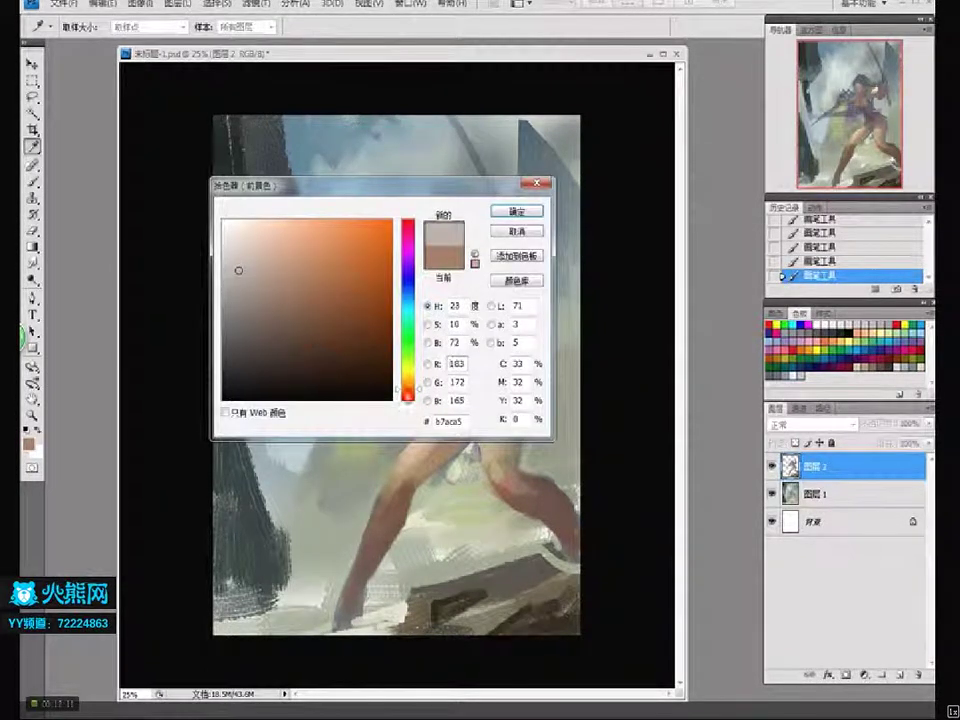
key("Return")
key("b")
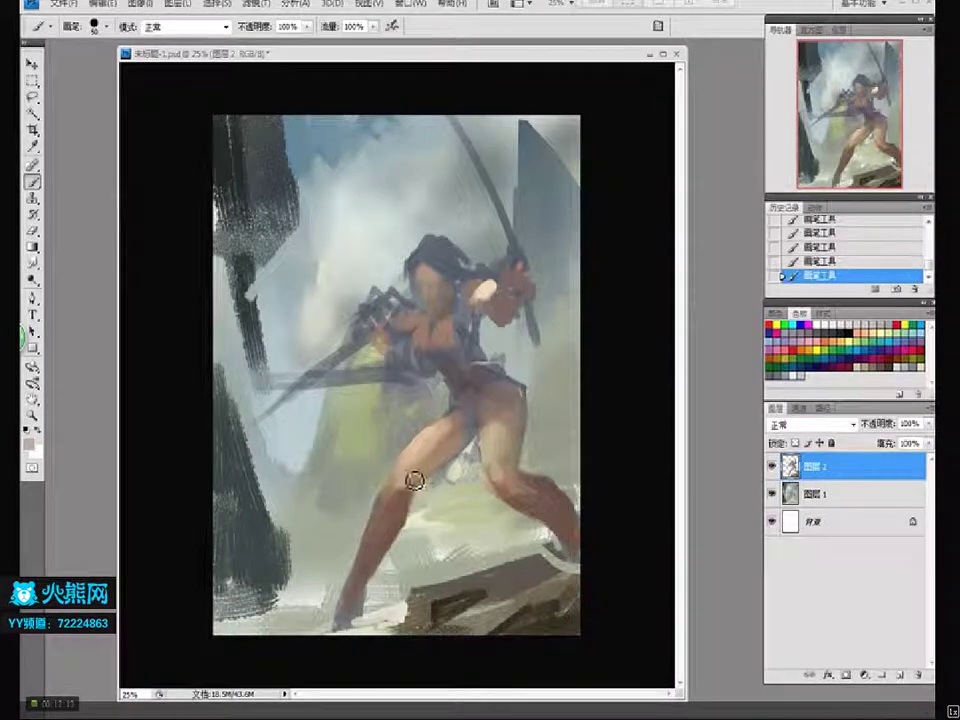
left_click(418, 483, "alt")
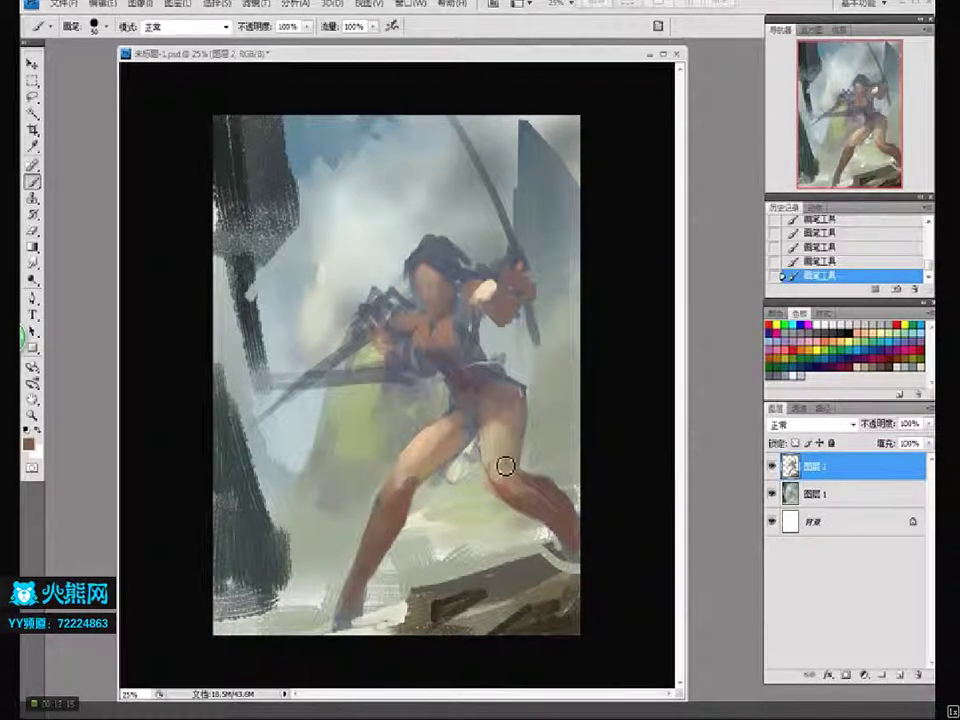
key("z")
key("b")
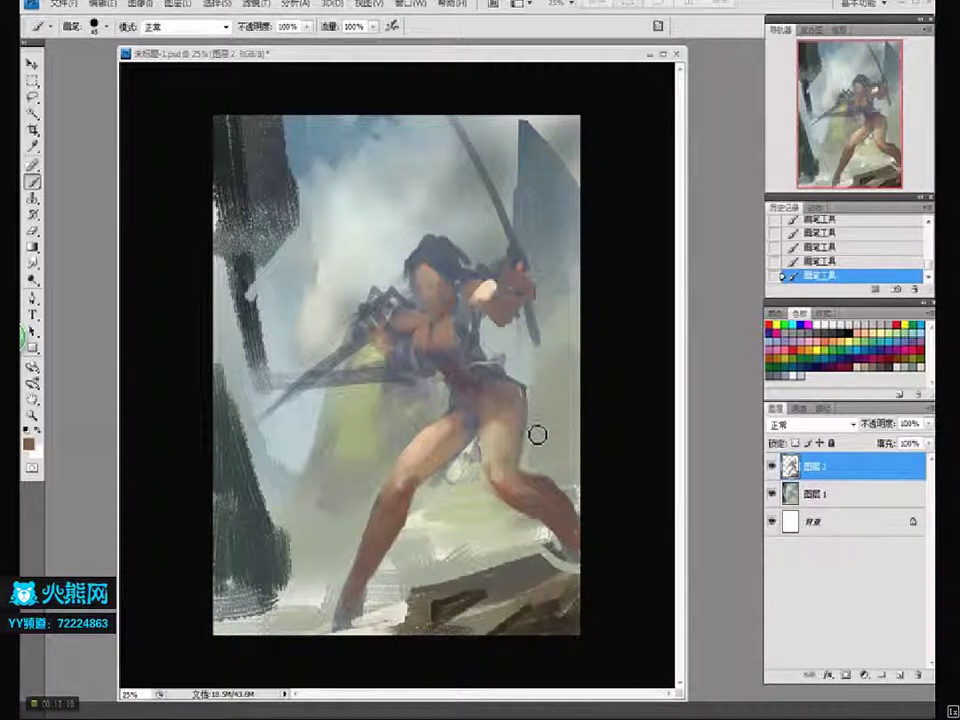
key("z")
left_click(506, 445)
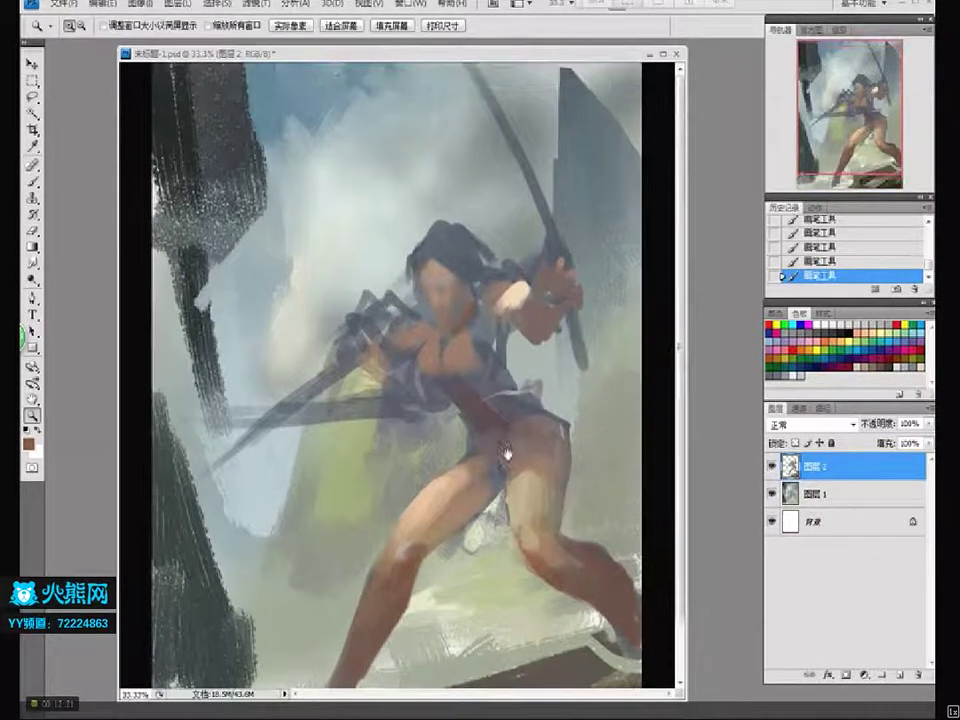
left_click(490, 317, "alt")
key("b")
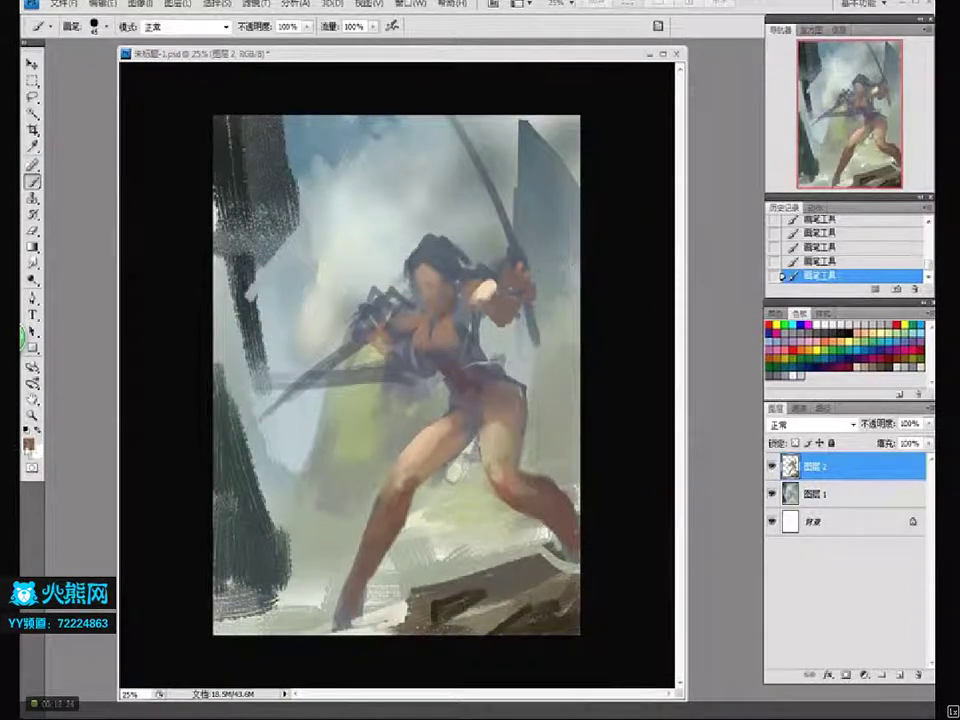
Change the foreground to a darker brown and paint it over the side of the figure's torso and waist
left_click(28, 443)
left_click(300, 315)
left_click(300, 313)
left_click(514, 210)
mouse_move(556, 271)
left_mouse_down()
mouse_move(523, 321)
mouse_move(470, 342)
mouse_move(471, 362)
mouse_move(478, 354)
left_mouse_up()
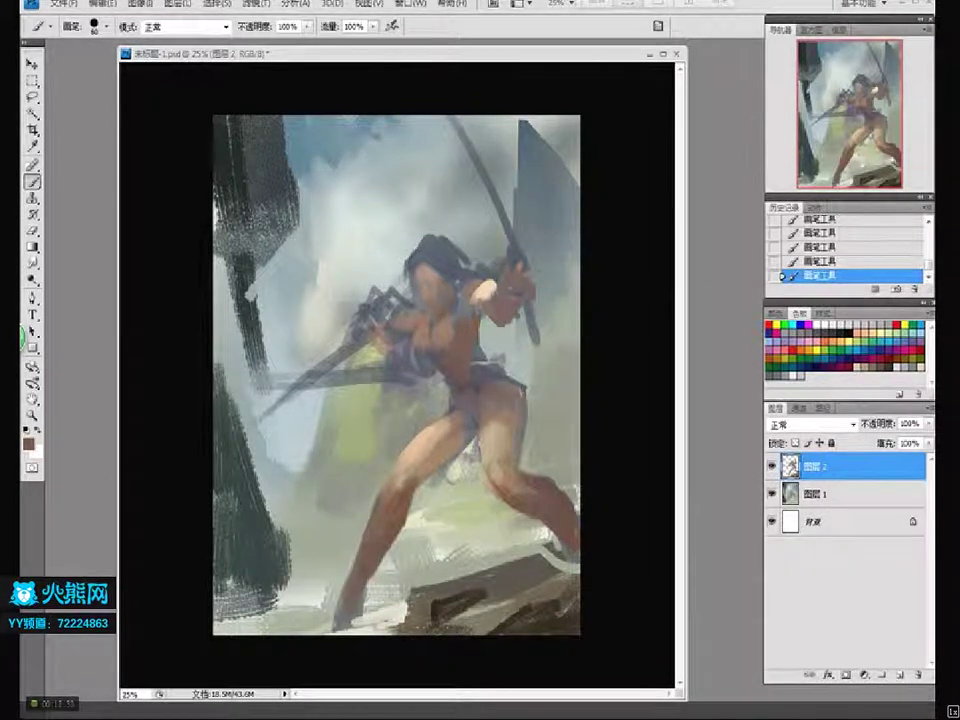
Paint pale peach highlights on both sides of the chest and soften their edges with a sampled skin tone
left_click(457, 322, "alt")
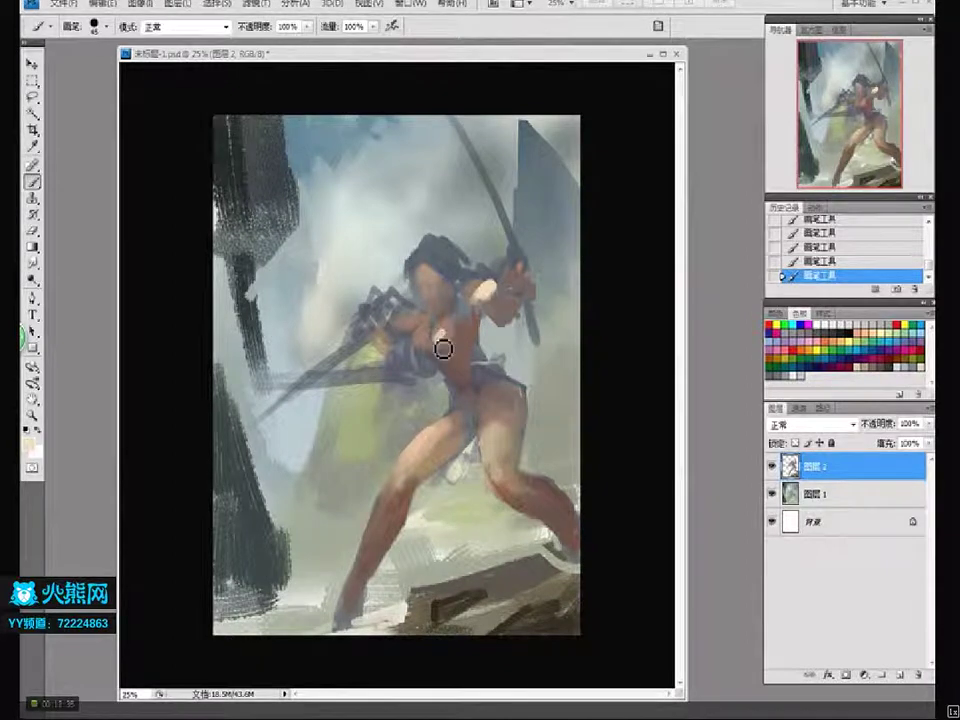
left_click_drag(422, 345, 426, 351)
left_click(425, 357, "alt")
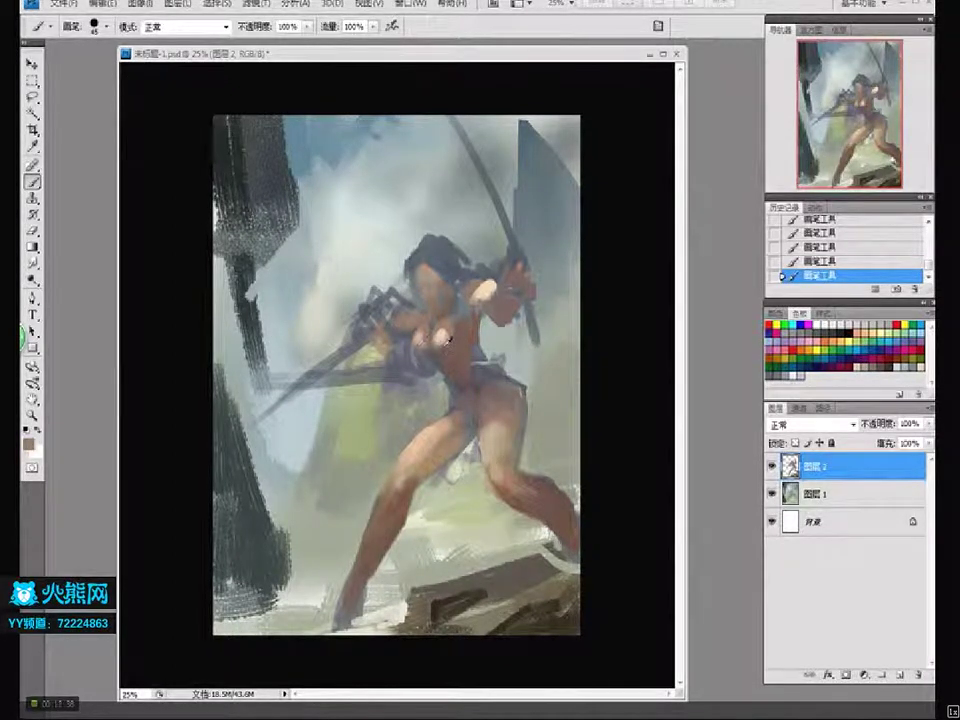
Paint pale highlights on the fingers of the raised hand with a fine brush
left_click(521, 289, "alt")
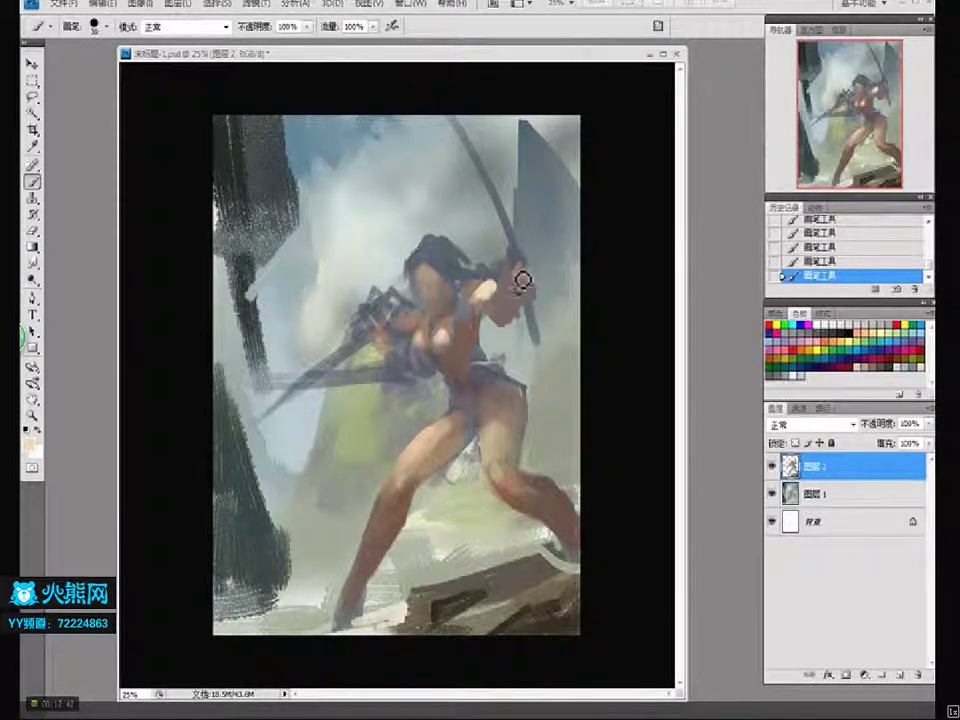
left_click_drag(525, 277, 520, 281)
key("[")
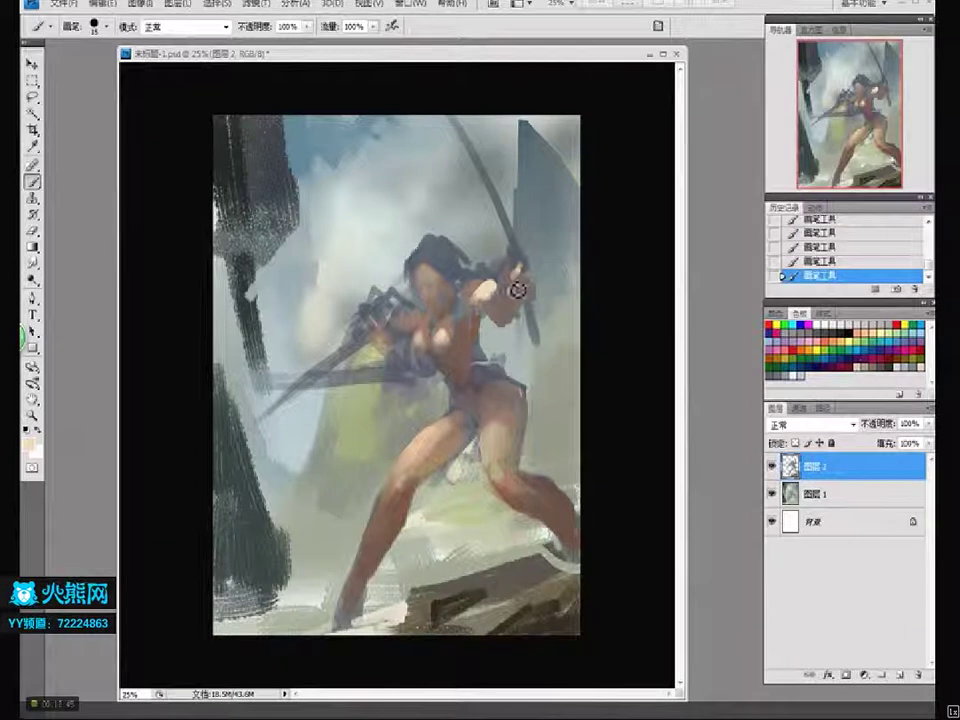
key("]")
key("]")
key("]")
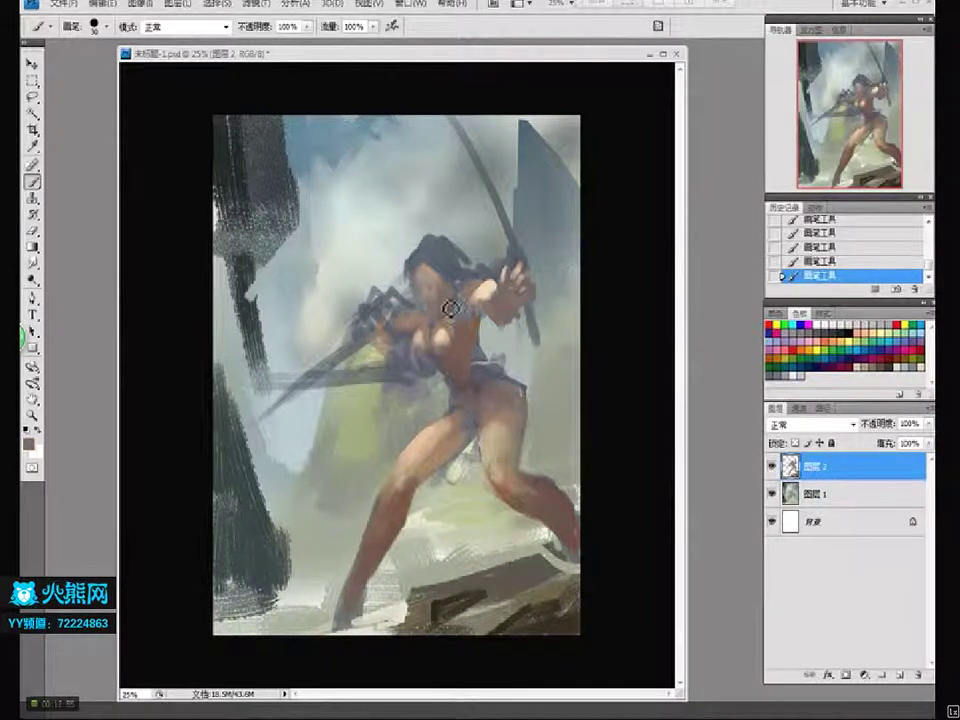
Paint both eyes and brows on the figure's face at 100% zoom in dark greyish brown with a small brush
key("z")
left_click_drag(440, 263, 445, 285)
key("b")
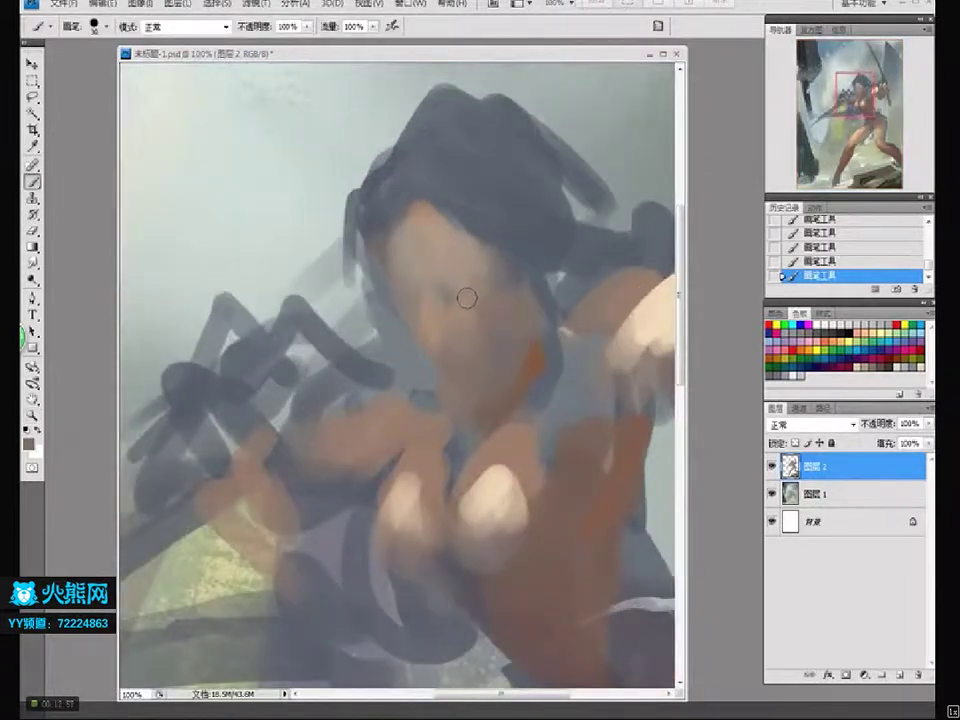
key("bracketleft")
mouse_move(467, 311)
left_mouse_down()
mouse_move(495, 300)
mouse_move(460, 313)
left_mouse_up()
key("bracketright")
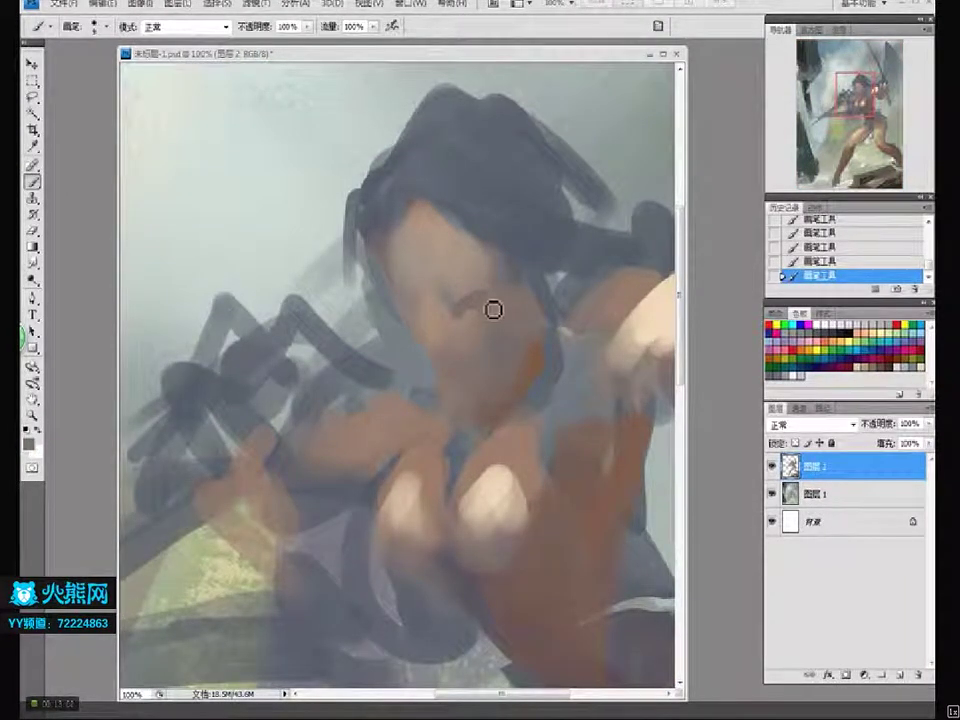
mouse_move(480, 321)
left_mouse_down()
mouse_move(422, 317)
mouse_move(441, 345)
mouse_move(435, 332)
left_mouse_up()
key("bracketleft")
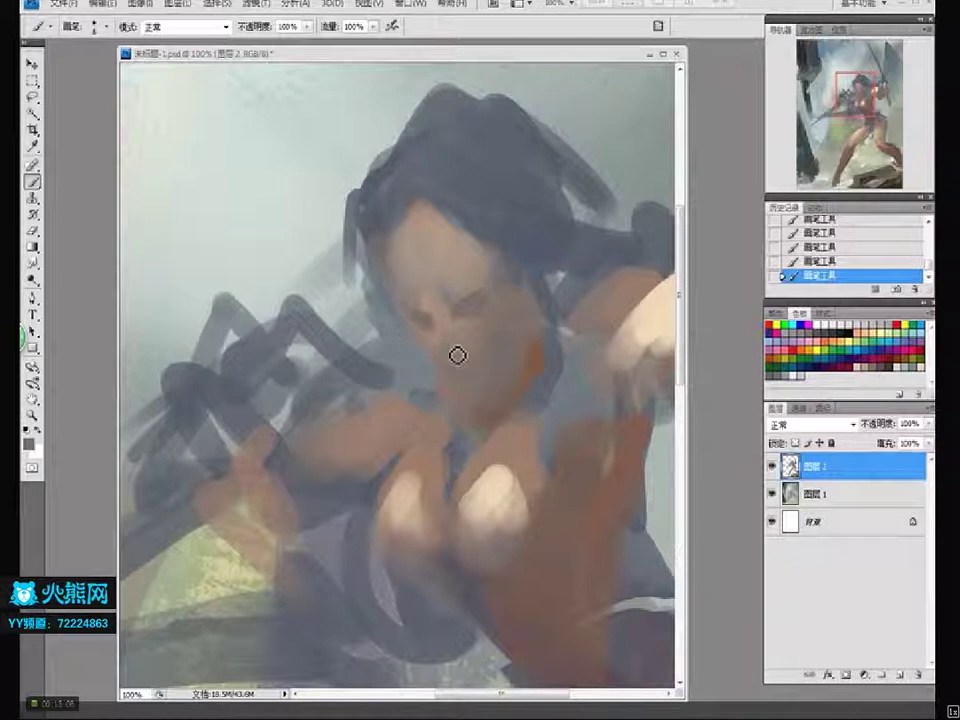
key("bracketright")
key("bracketright")
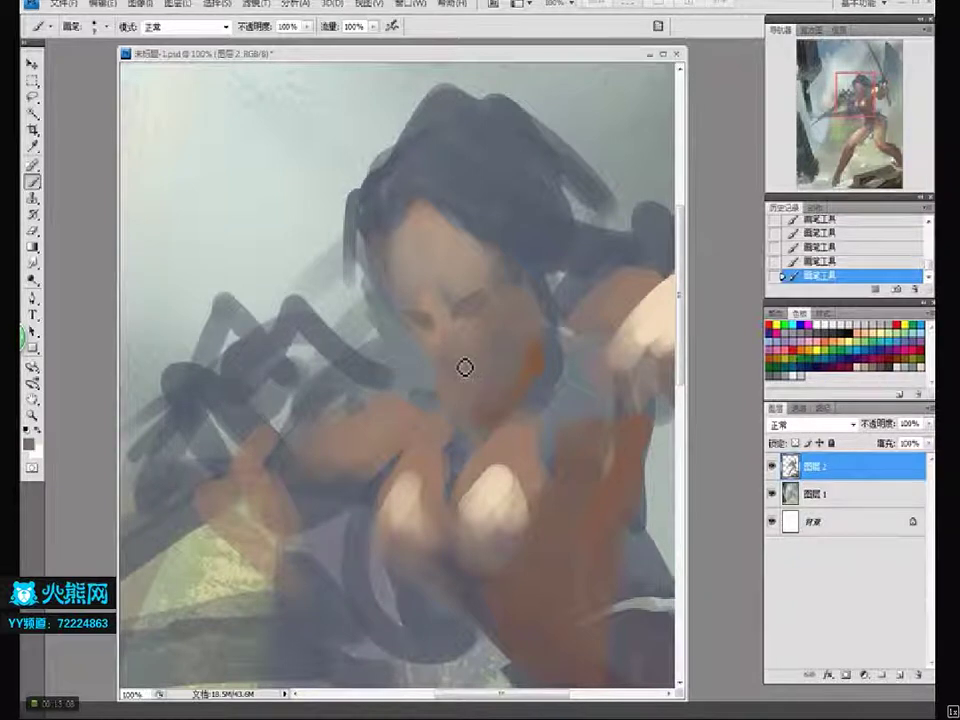
Paint a pale highlight between the brows with the raised hand's highlight colour, then darken the eye with a near-black foreground colour
left_click(634, 322, "alt")
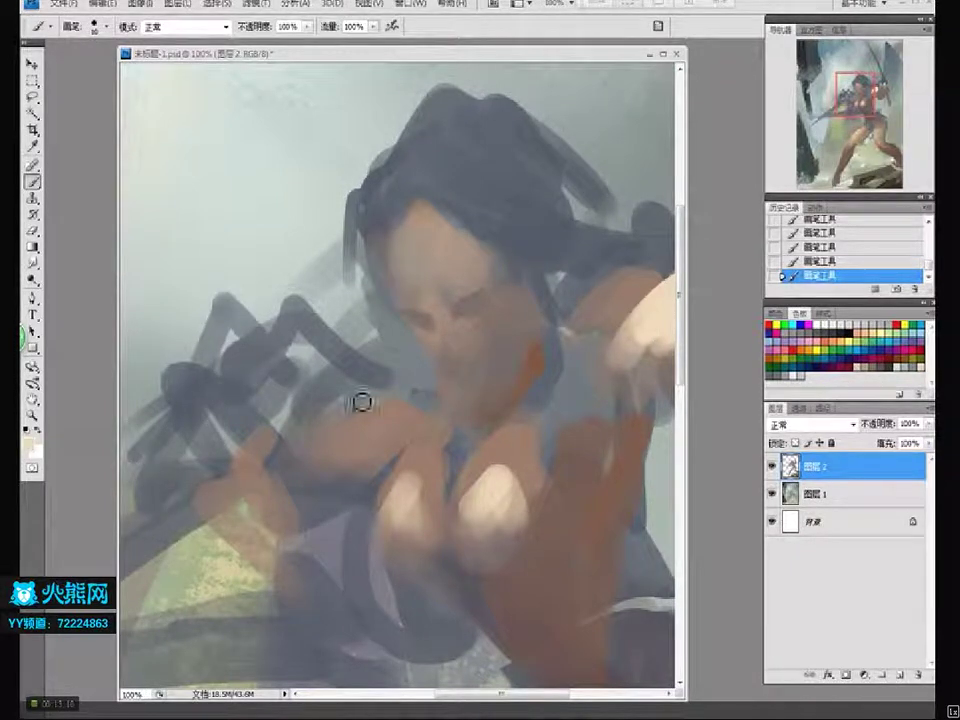
mouse_move(436, 300)
left_mouse_down()
mouse_move(470, 288)
mouse_move(446, 292)
mouse_move(450, 283)
mouse_move(431, 302)
mouse_move(432, 292)
left_mouse_up()
left_click(455, 276, "alt")
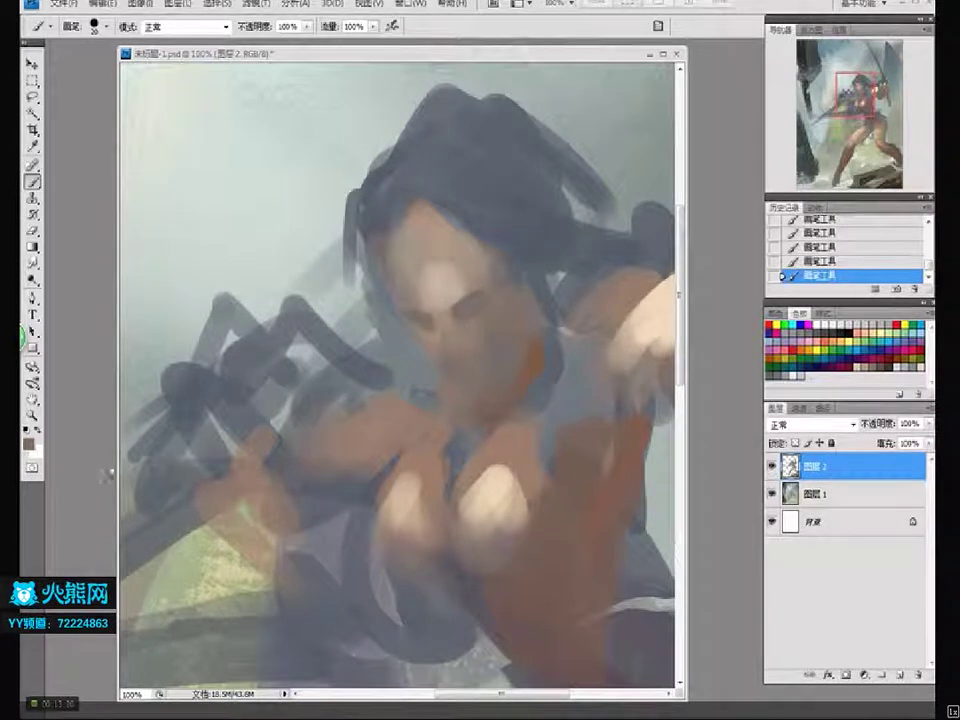
left_click(29, 441)
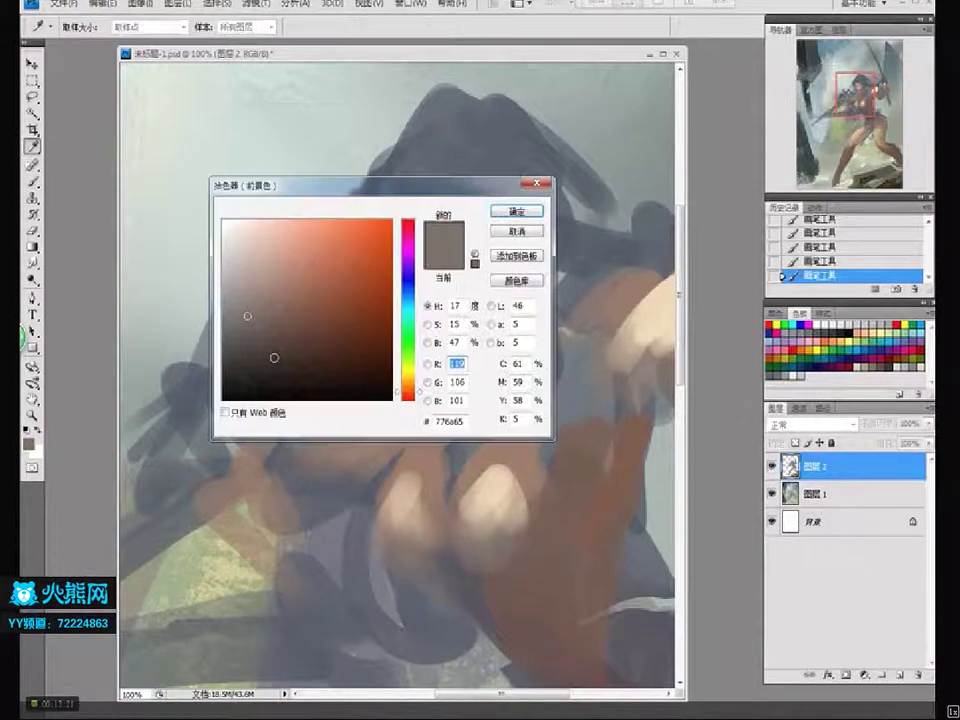
left_click(515, 212)
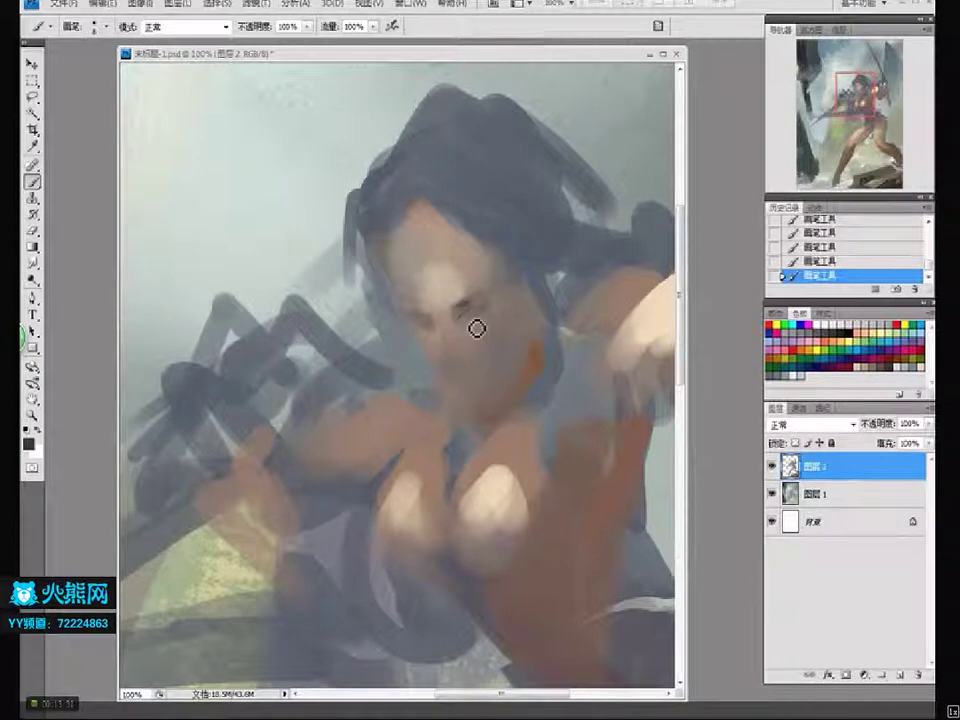
mouse_move(469, 332)
left_mouse_down()
mouse_move(431, 326)
mouse_move(450, 332)
left_mouse_up()
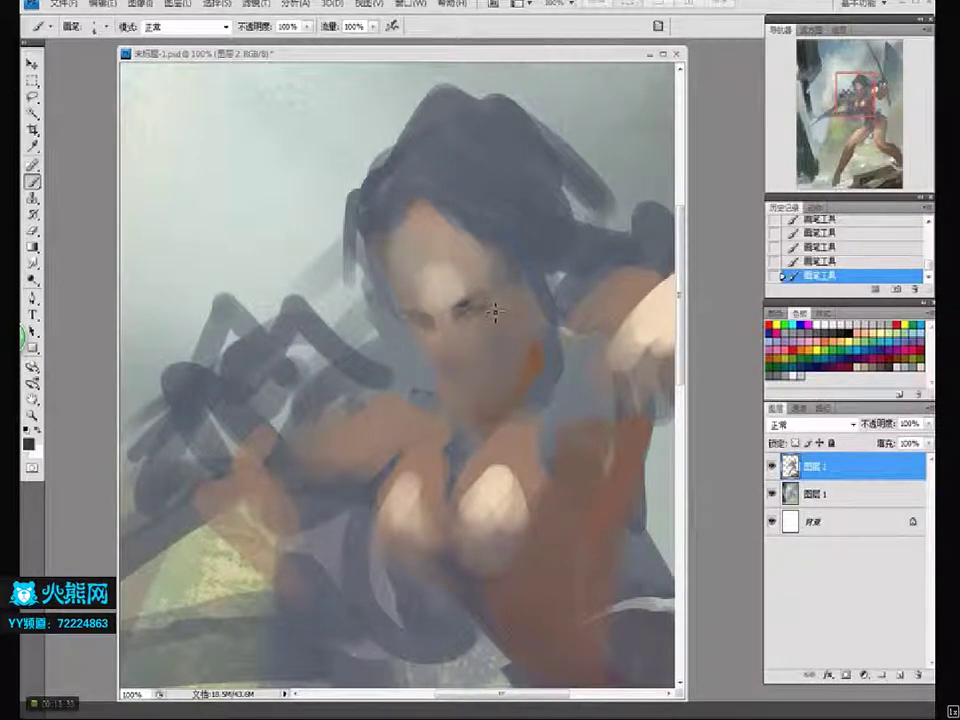
Isolate the lassoed face area on a new layer stamped from all visible layers, clearing everything outside the selection
key("l")
left_click_drag(458, 264, 463, 272)
key("ctrl+alt+shift+e")
key("ctrl+shift+i")
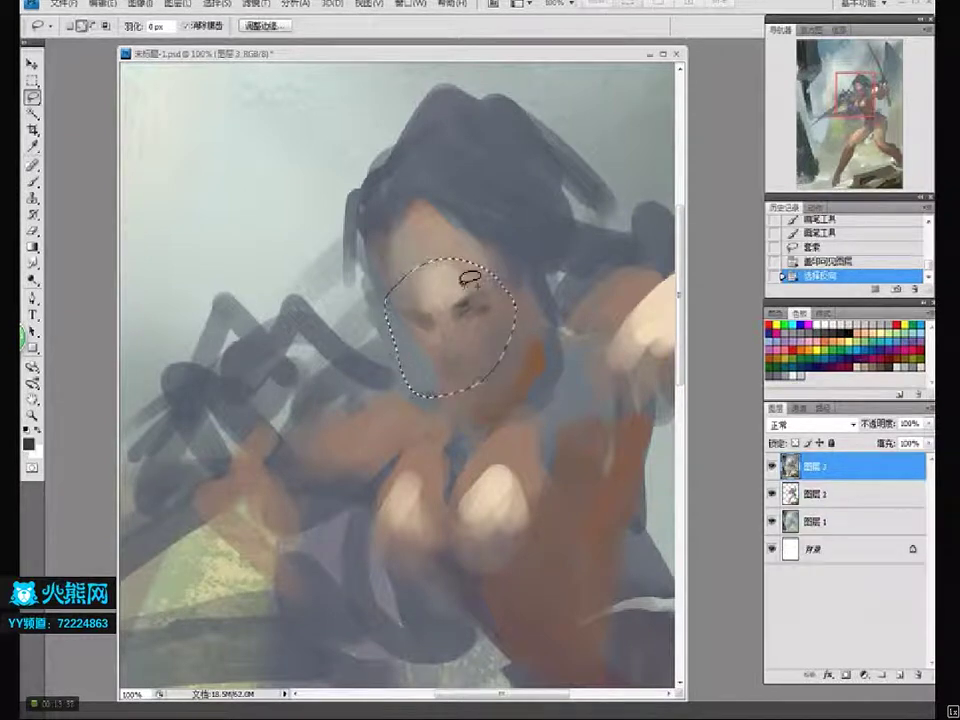
key("Delete")
key("ctrl+d")
Scale the copied face up to about 115% with Free Transform
key("ctrl+t")
mouse_move(376, 249)
left_mouse_down()
mouse_move(338, 216)
mouse_move(364, 233)
left_mouse_up()
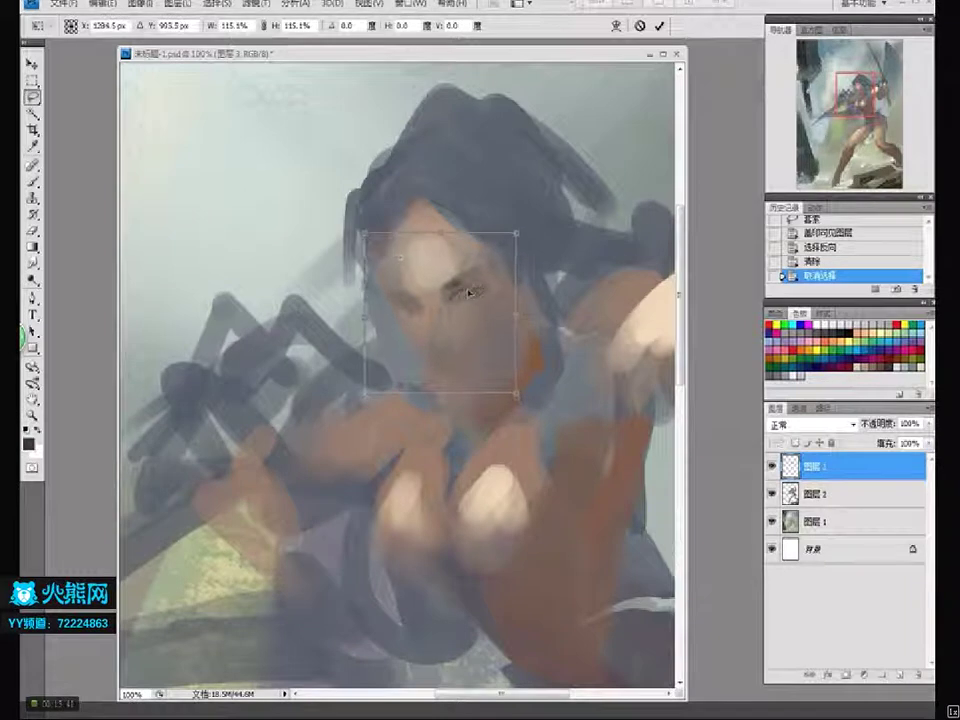
key("Return")
Change the foreground to a light peach and paint a highlight down the bridge and tip of the nose
key("b")
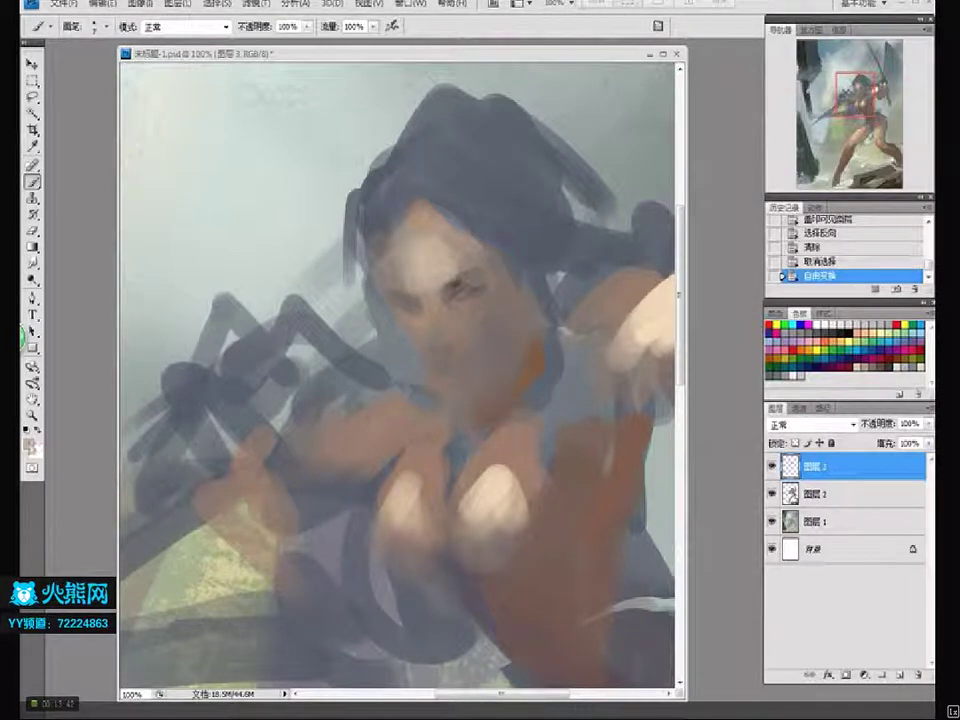
left_click(30, 440)
left_click(270, 249)
left_click(512, 210)
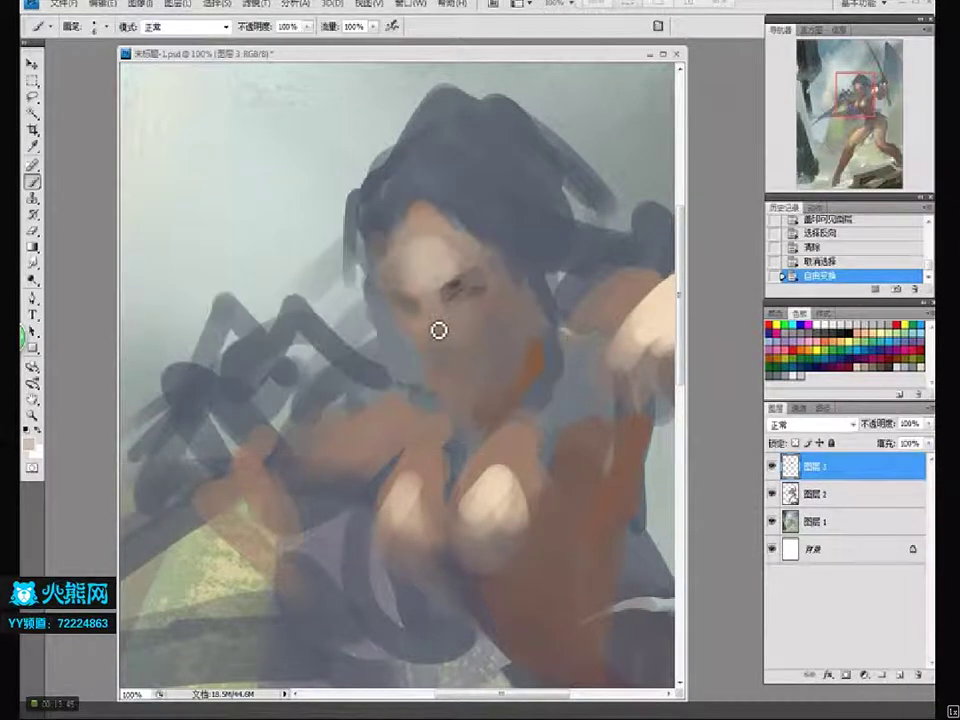
left_click(439, 330)
left_click(437, 328)
left_click(440, 334)
left_click(431, 334)
left_click(448, 339)
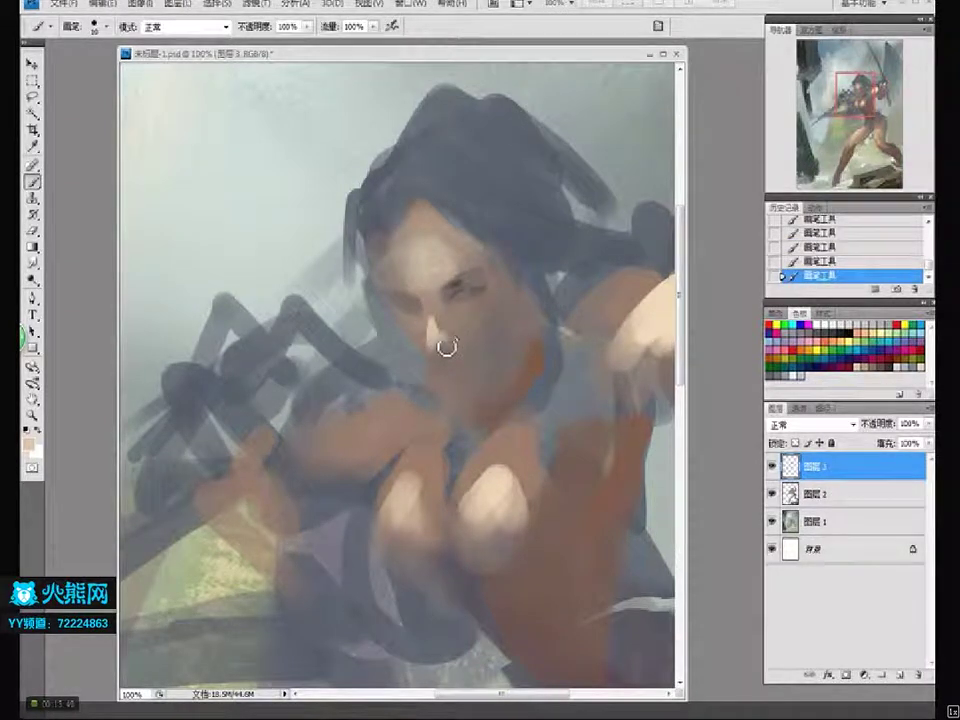
Paint a pale highlight on the cheek beside the nose and blend its edges with a sampled skin tone
left_click(462, 323)
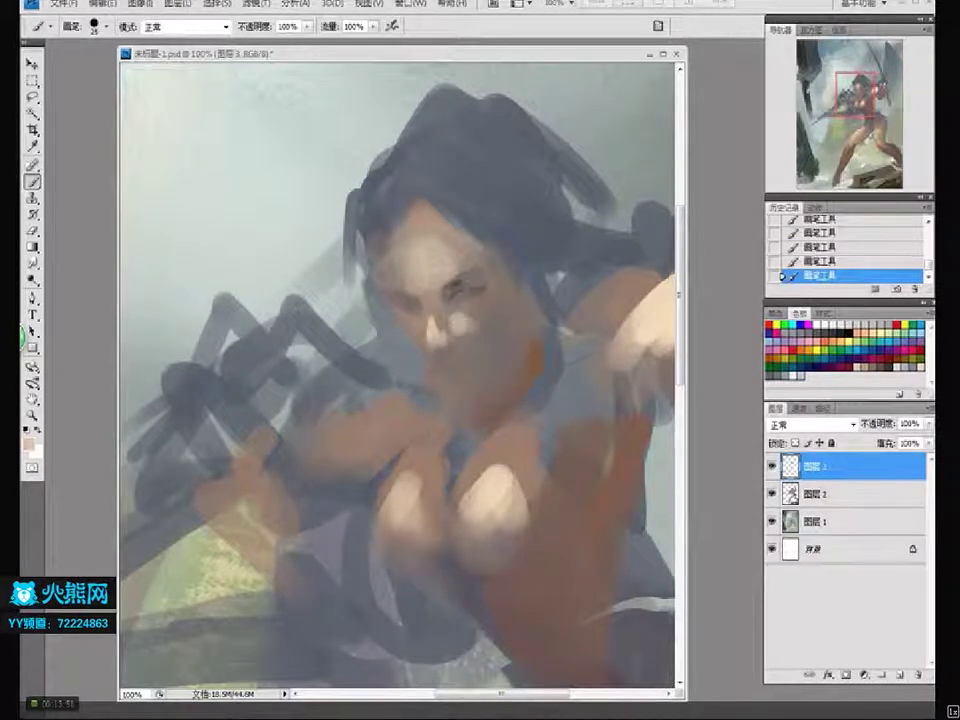
left_click(462, 334, "alt")
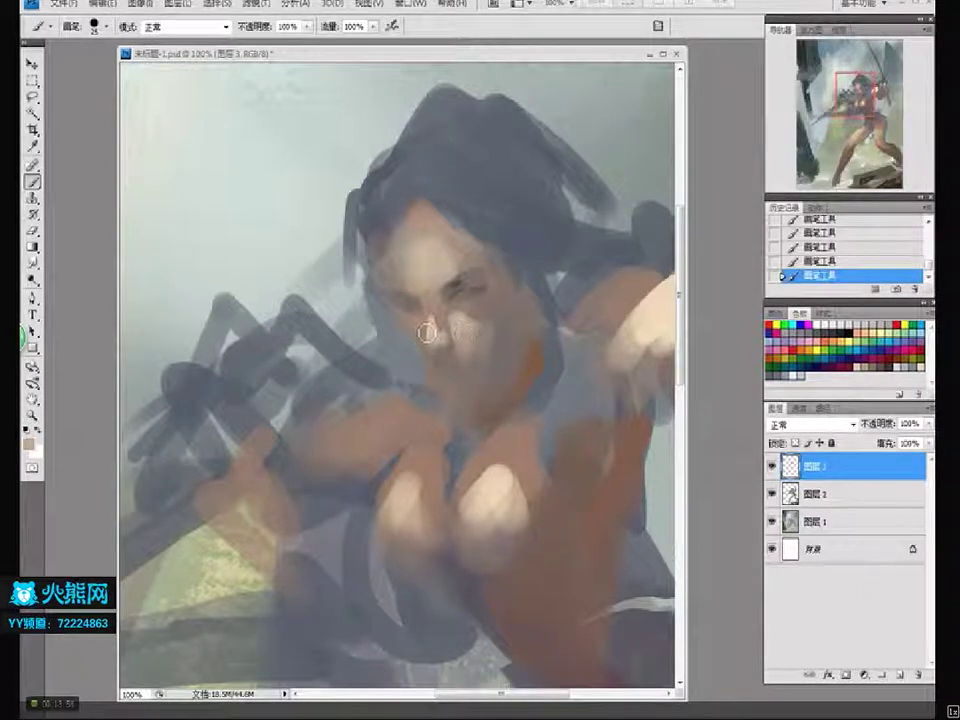
left_click_drag(421, 337, 431, 344)
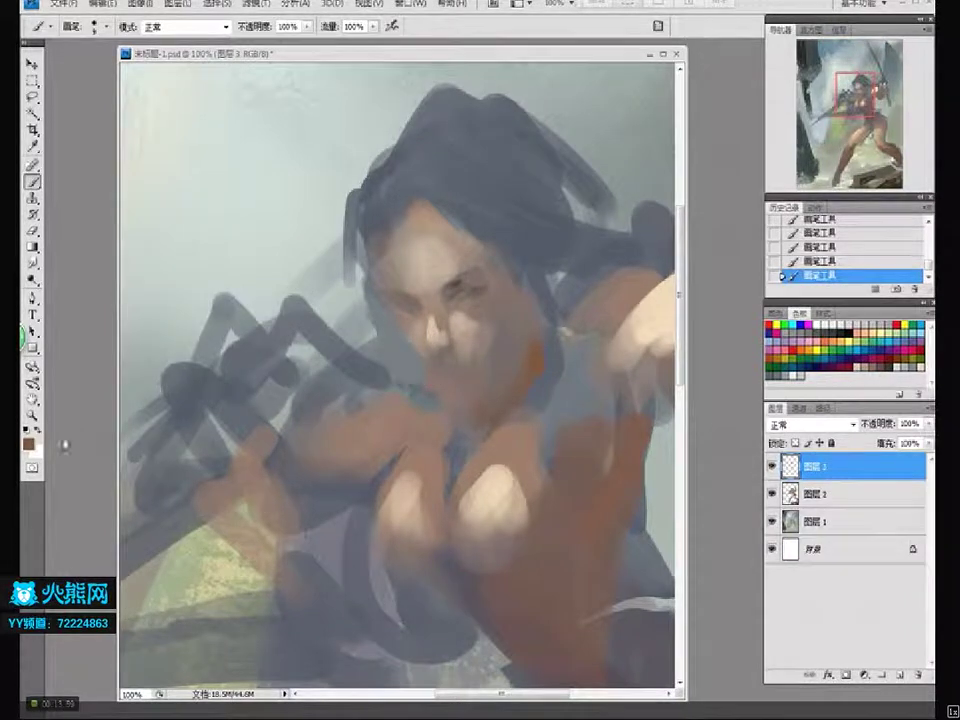
Change the foreground to a darker brown and paint the shadow beneath the nose and over the upper lip
left_click(28, 443)
left_click_drag(317, 311, 296, 336)
key("Return")
mouse_move(453, 355)
left_mouse_down()
mouse_move(446, 369)
mouse_move(454, 371)
left_mouse_up()
key("bracketright")
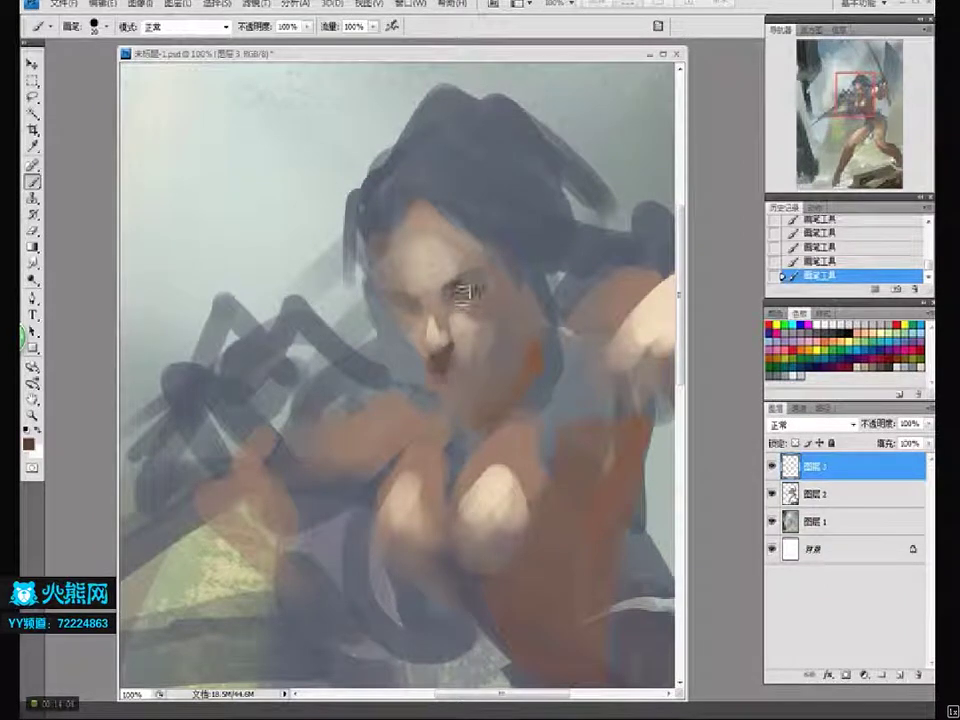
Blend the skin around the nose bridge, eye sockets and forehead with tones sampled from the face
left_click(482, 314, "alt")
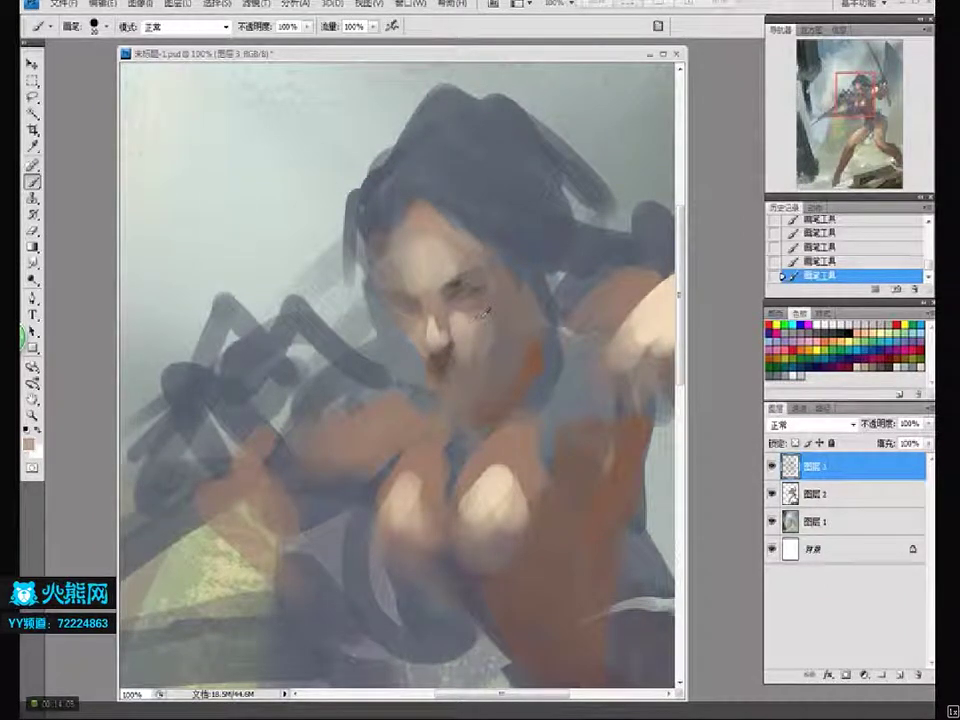
left_click(447, 287, "alt")
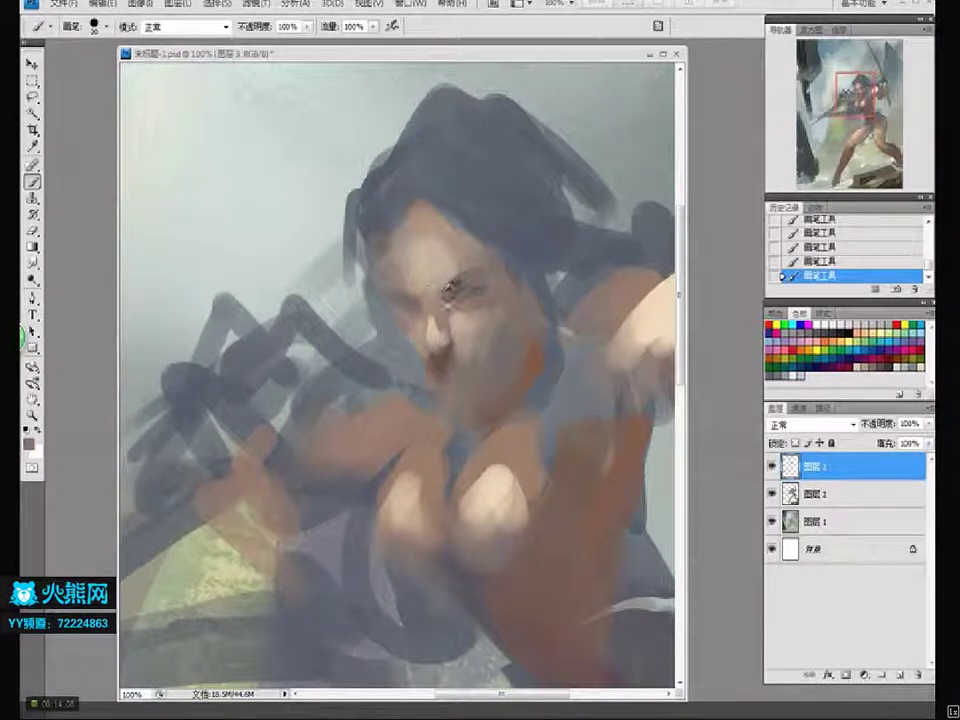
left_click(430, 318, "alt")
left_click_drag(455, 316, 415, 305)
left_click(430, 262, "alt")
key("shift+bracketright")
left_click(379, 297, "alt")
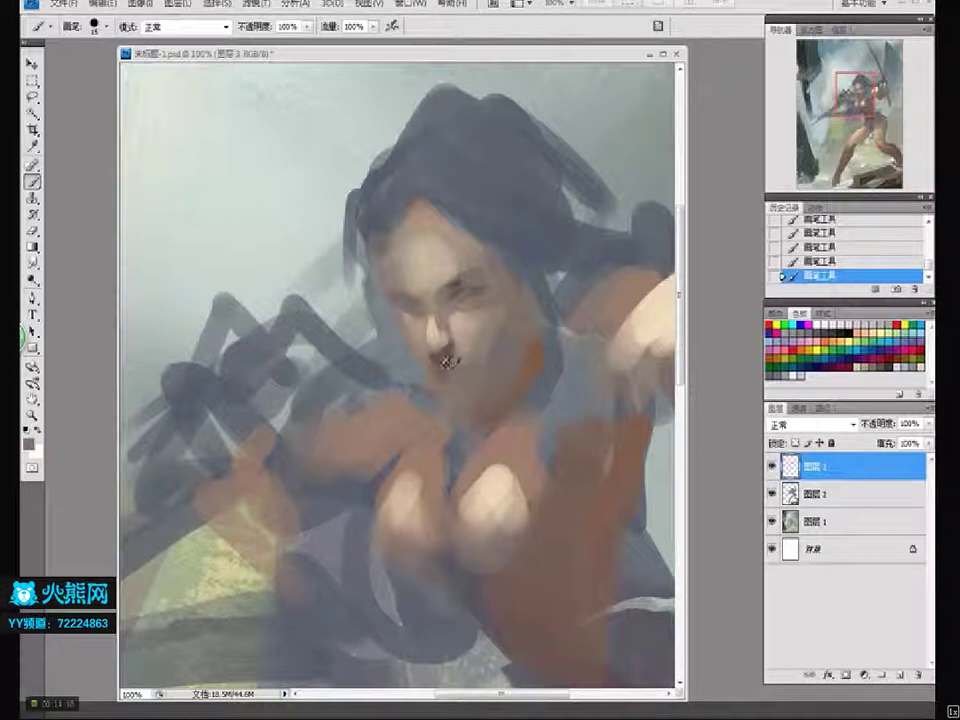
Paint the mouth in dark brown and model the skin around the lips and brow with sampled tones
key("period")
left_click(461, 379, "alt")
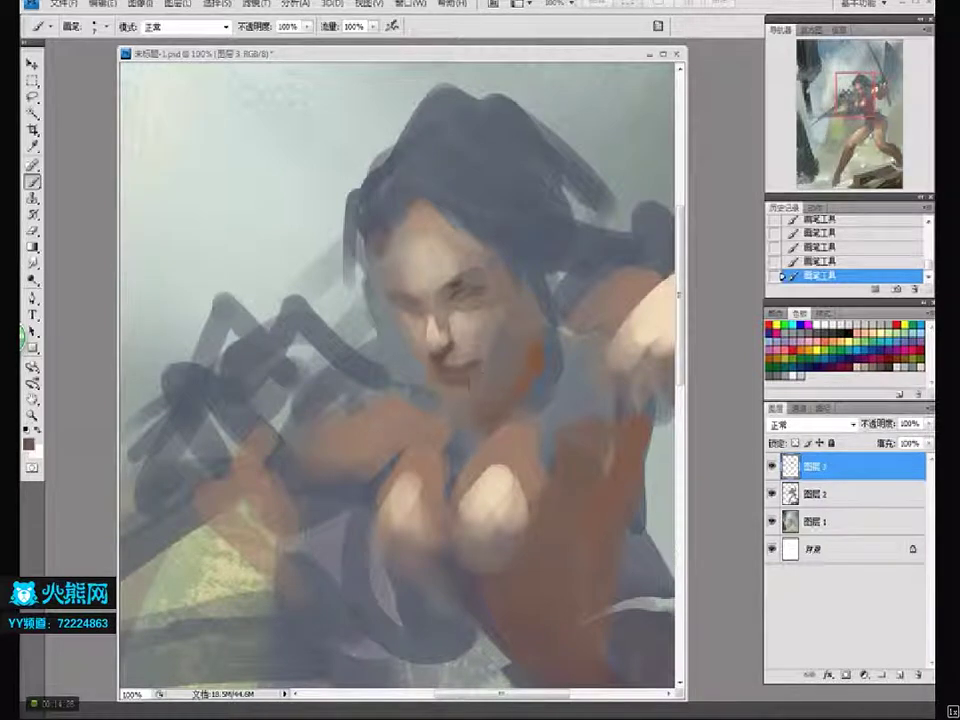
left_click(482, 381, "alt")
key("bracketright")
key("bracketright")
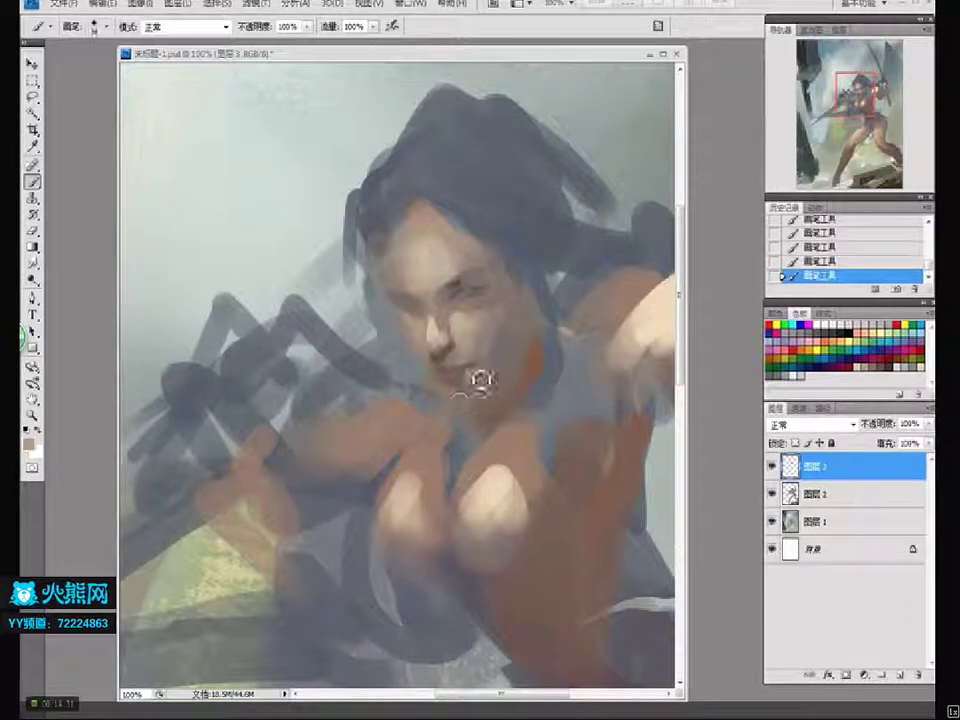
left_click(473, 257, "alt")
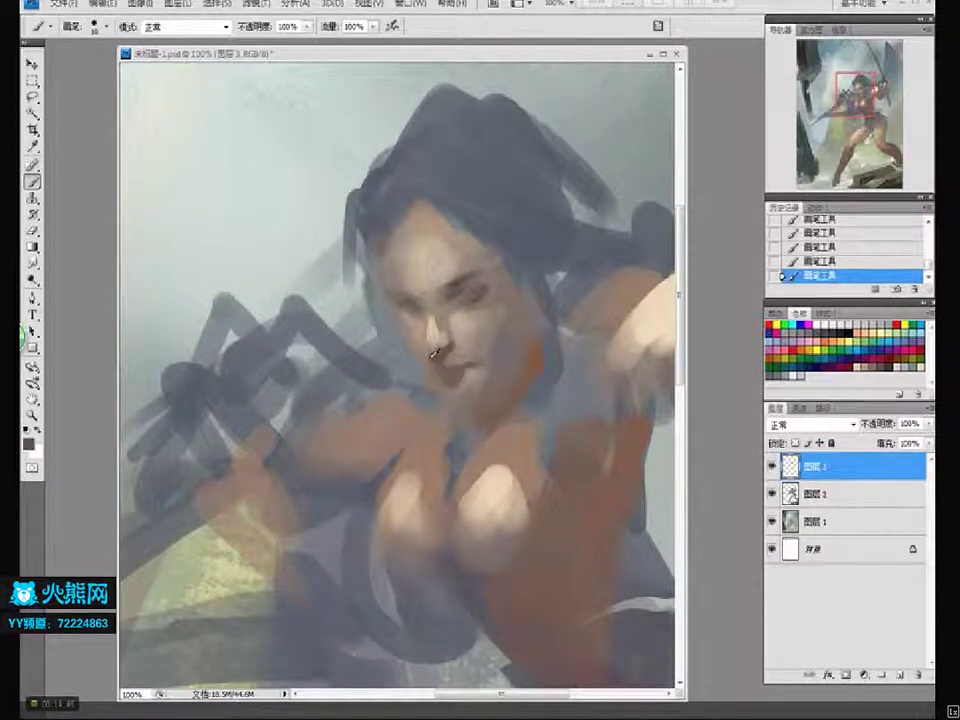
Refine the nose, cheek and upper-lip shading at 200% zoom with tones sampled from the face
left_click(474, 293, "ctrl")
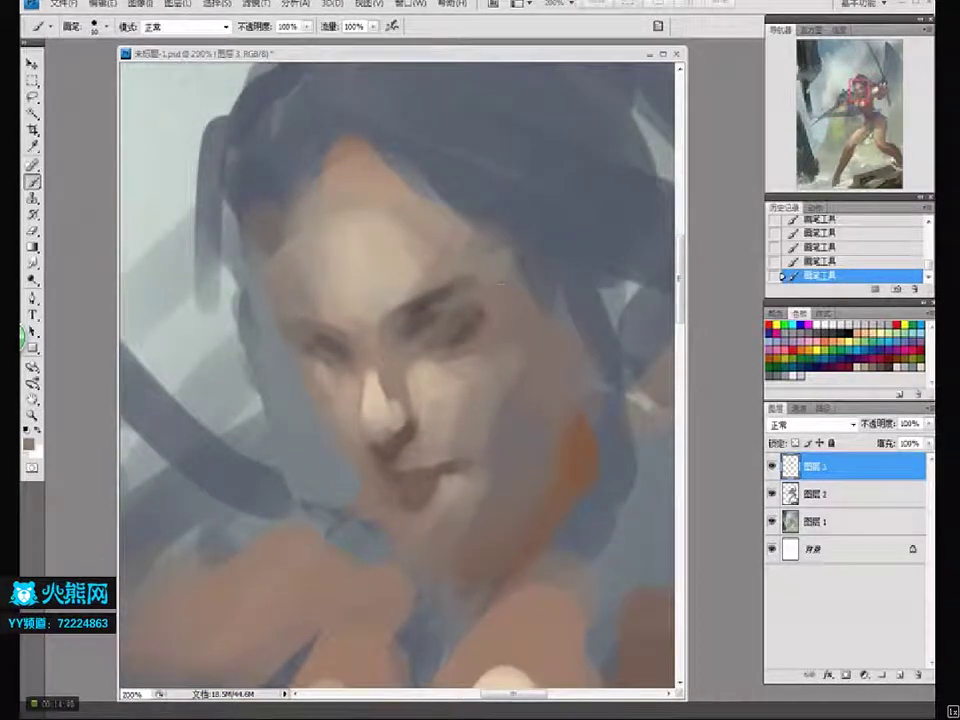
left_click(379, 397, "alt")
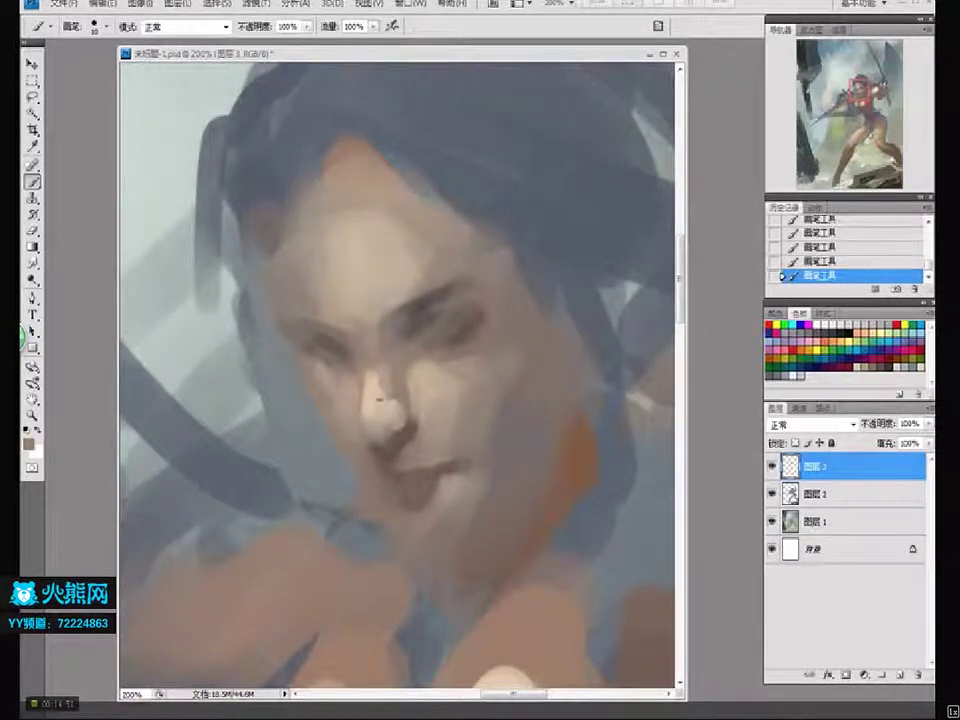
key("]")
left_click(420, 446, "alt")
left_click(433, 402, "alt")
mouse_move(391, 473)
left_mouse_down()
mouse_move(405, 456)
mouse_move(424, 467)
mouse_move(386, 470)
left_mouse_up()
left_click(400, 462, "alt")
Darken the foreground to a very dark brown and define the mouth line and lower lip with it
left_click(29, 441)
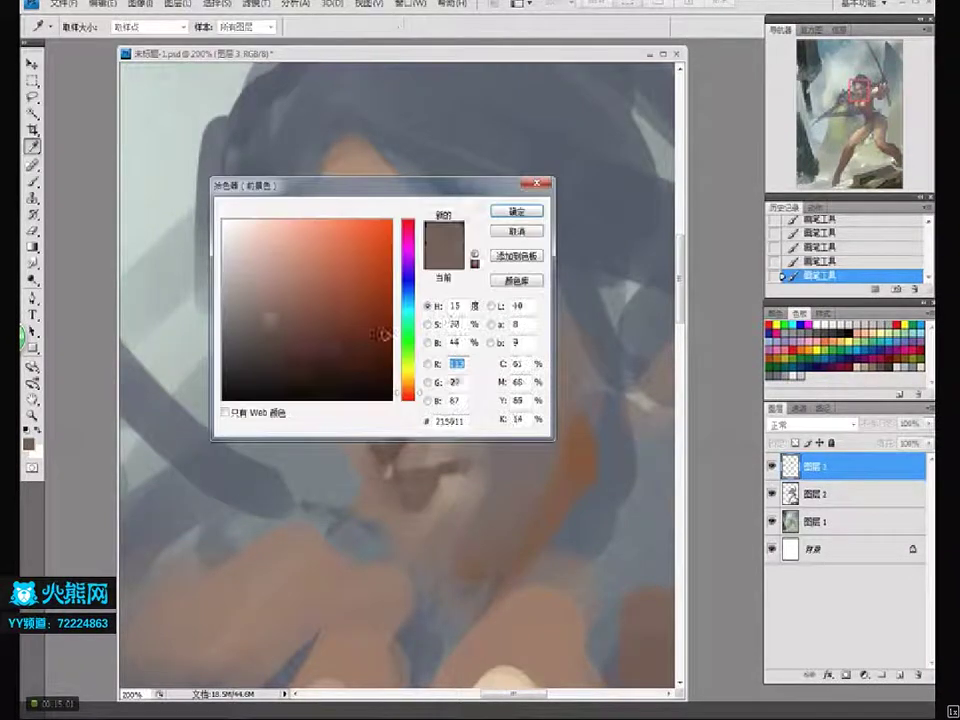
left_click(527, 214)
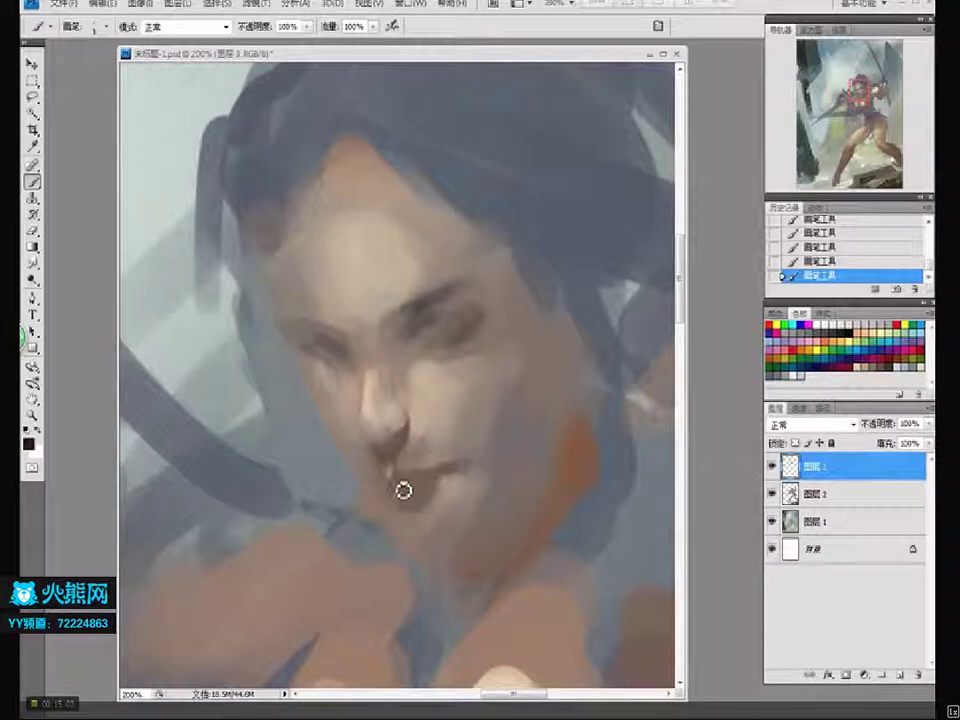
left_click(29, 441)
left_click(306, 360)
left_click(517, 211)
mouse_move(455, 478)
left_mouse_down()
mouse_move(407, 493)
mouse_move(450, 484)
mouse_move(418, 494)
mouse_move(407, 514)
mouse_move(428, 512)
left_mouse_up()
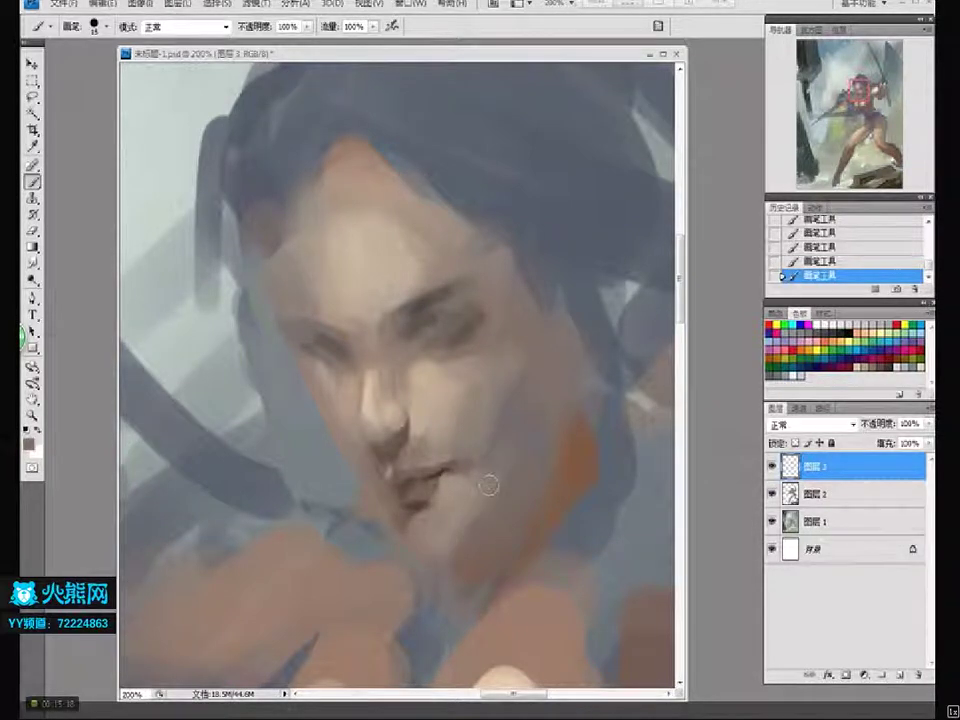
Lasso the face and reposition it, scaling it to 104.8% and rotating it slightly counter-clockwise with Free Transform
key("z")
left_click(574, 366, "alt")
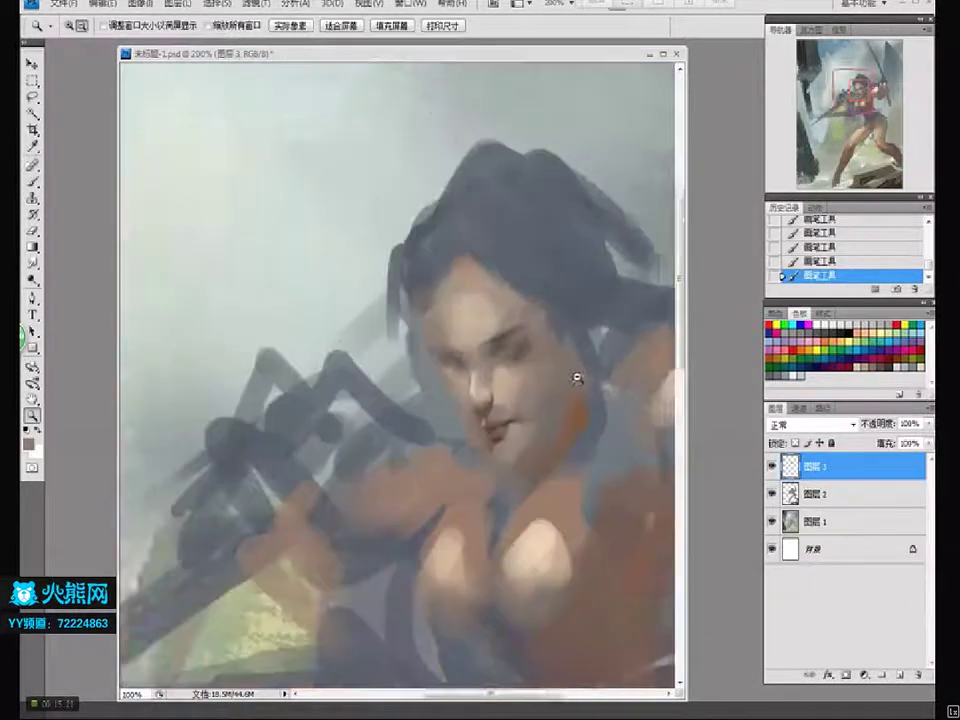
key("l")
mouse_move(414, 279)
left_mouse_down()
mouse_move(384, 360)
mouse_move(462, 283)
mouse_move(504, 262)
left_mouse_up()
key("ctrl+t")
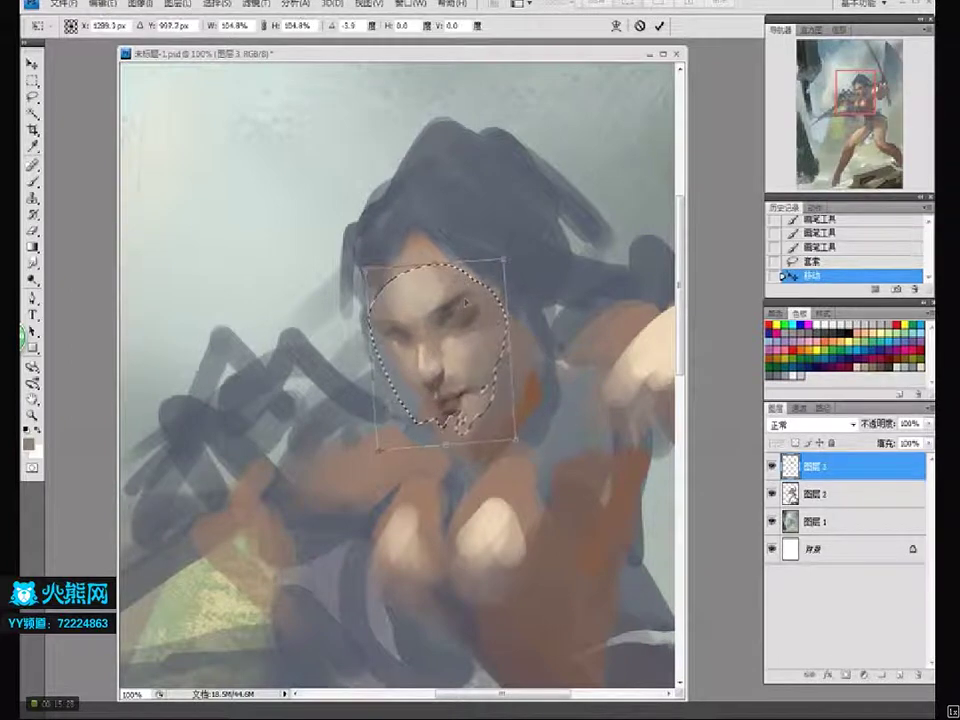
key("Return")
Reduce the selected face slightly with Free Transform, nudge it upward, and deselect it
key("ctrl+t")
key("ctrl+minus")
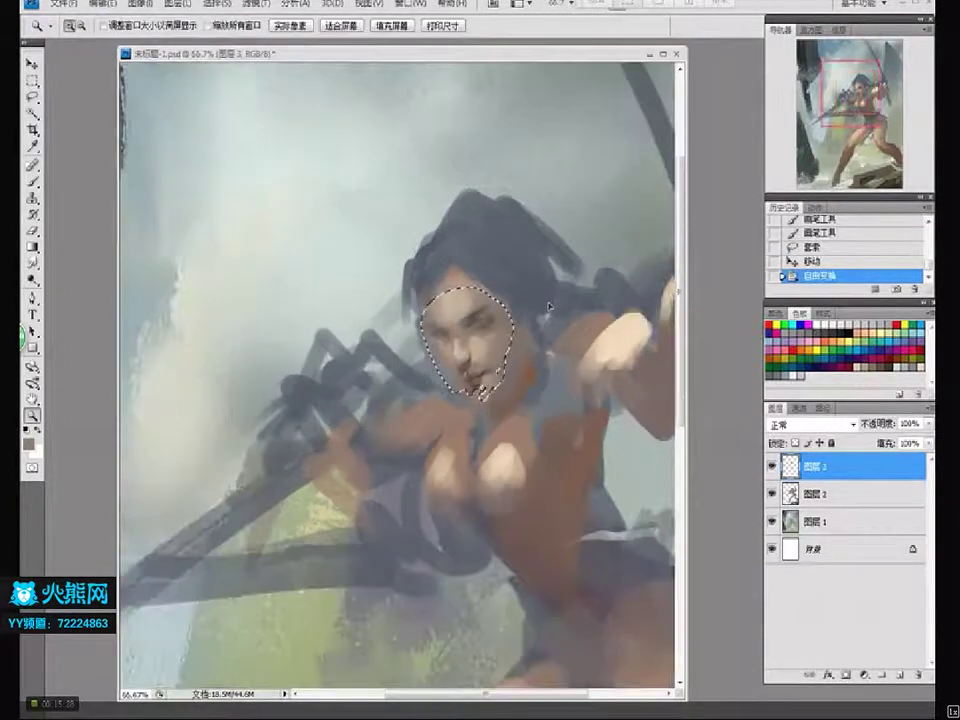
left_click_drag(483, 393, 497, 330)
key("Return")
key("z")
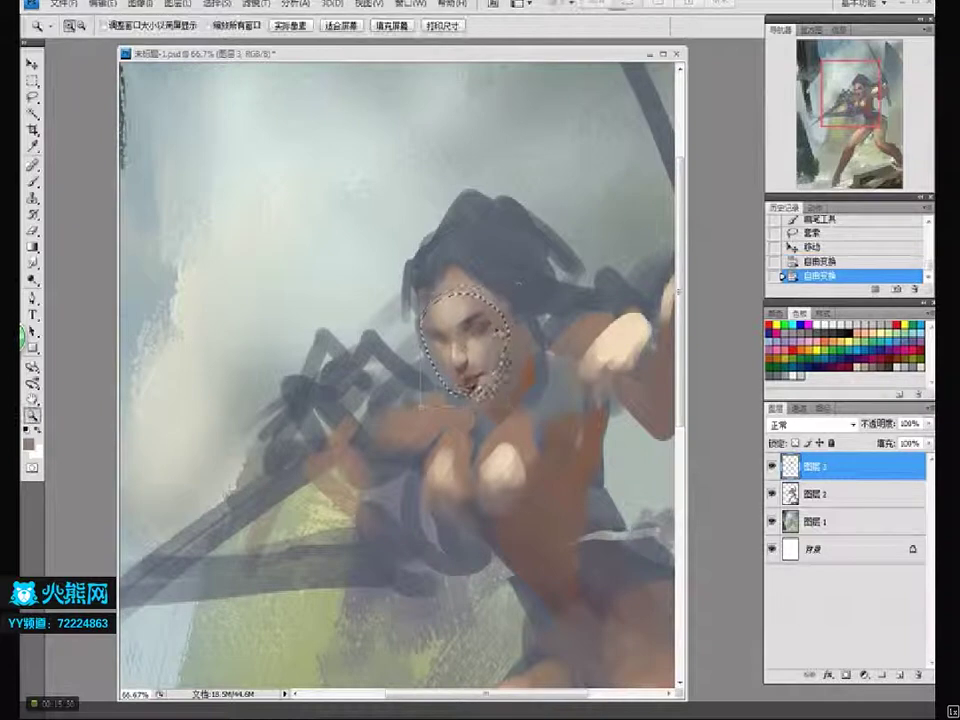
key("ctrl+Up")
key("ctrl+t")
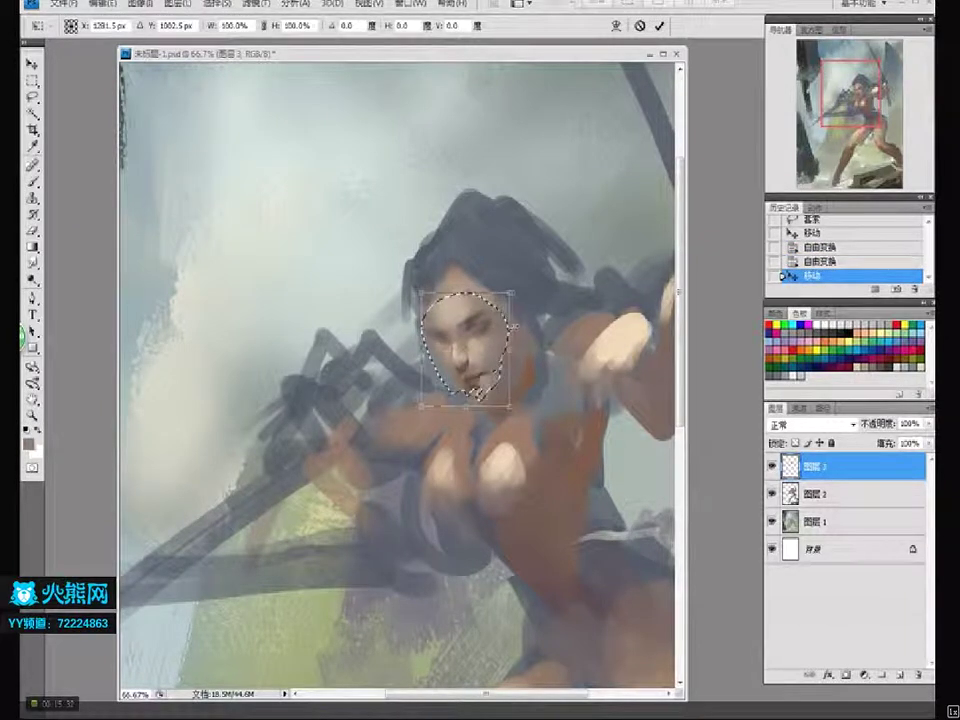
key("Return")
key("ctrl+d")
Extend the dark line between the lips toward the far mouth corner with a sampled dark brown at 200% zoom
left_click(491, 354)
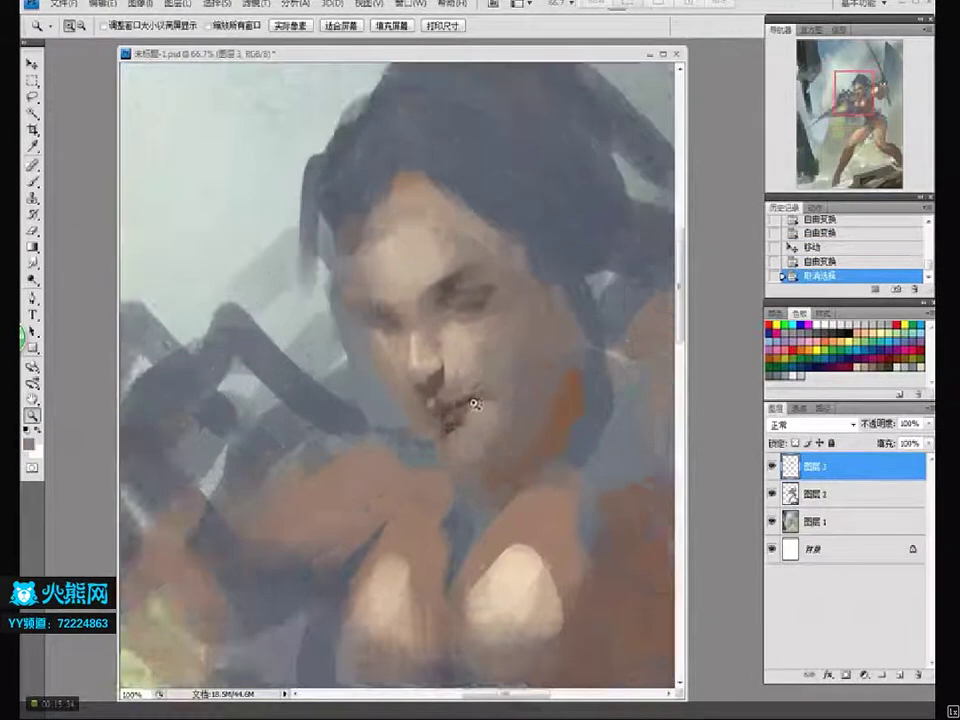
left_click(440, 370)
key("b")
left_click(403, 443)
left_click(410, 443, "alt")
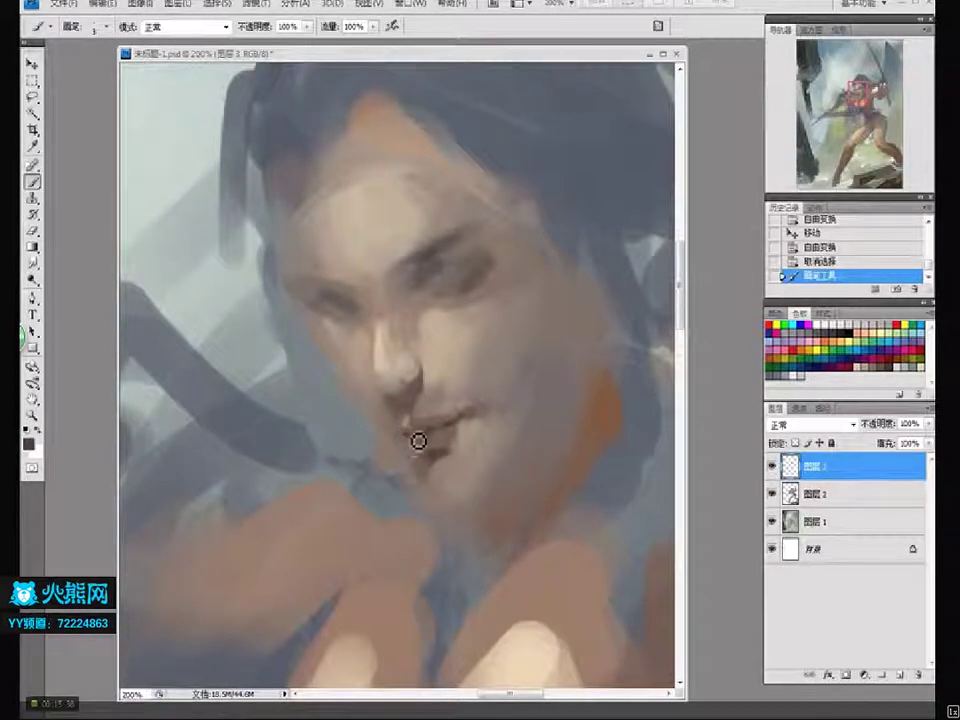
left_click_drag(418, 441, 398, 432)
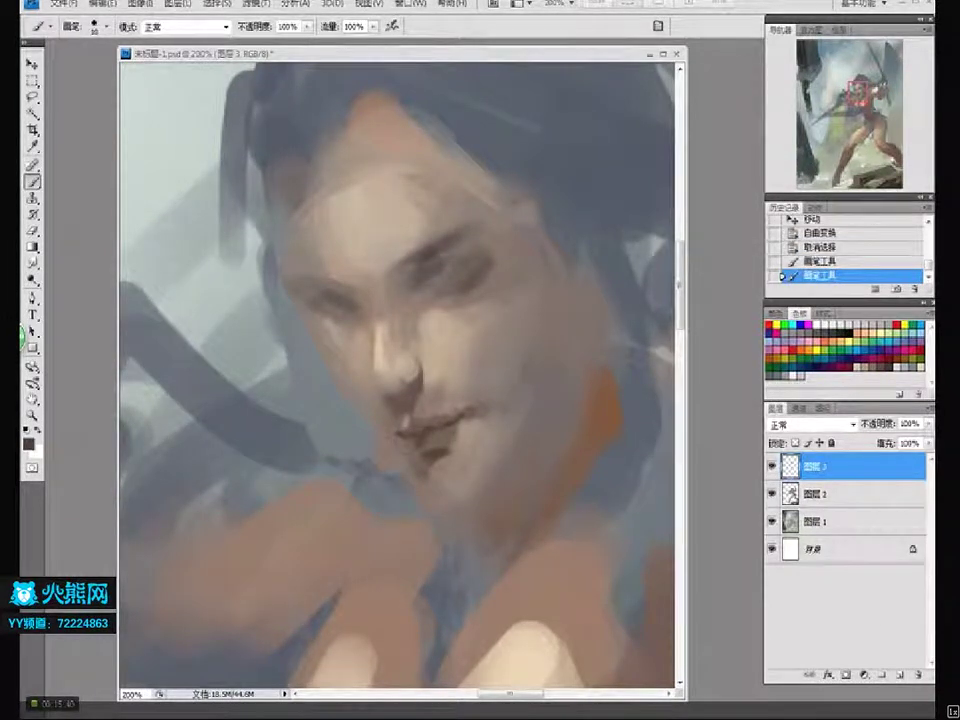
Blend sampled skin tones over the shadowed cheek and jaw and beneath the near eye
left_click_drag(592, 349, 548, 477)
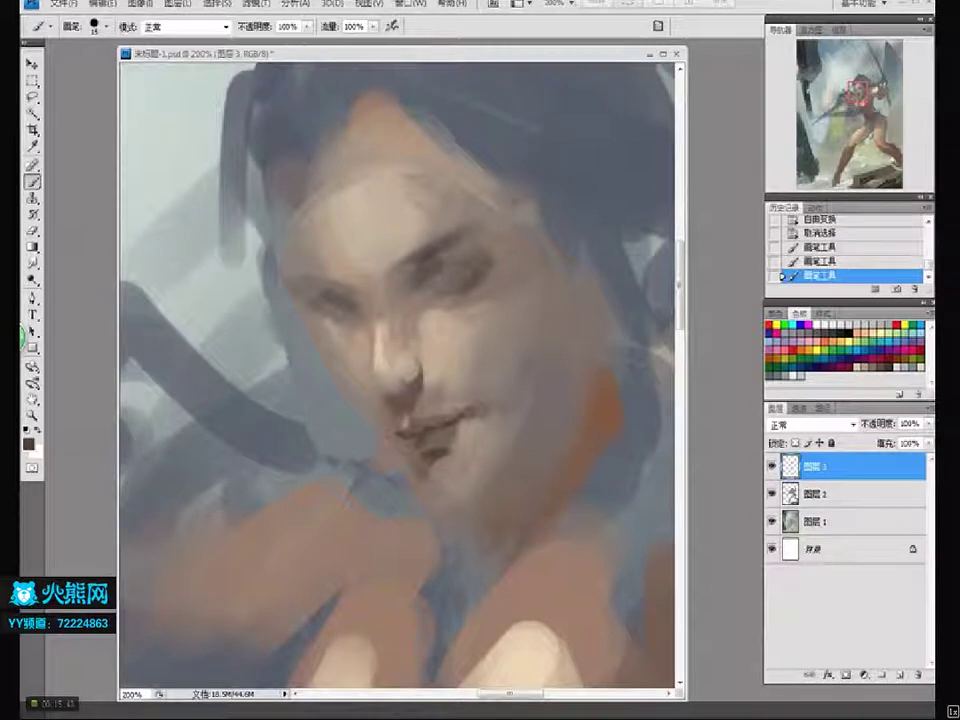
left_click_drag(424, 333, 446, 309)
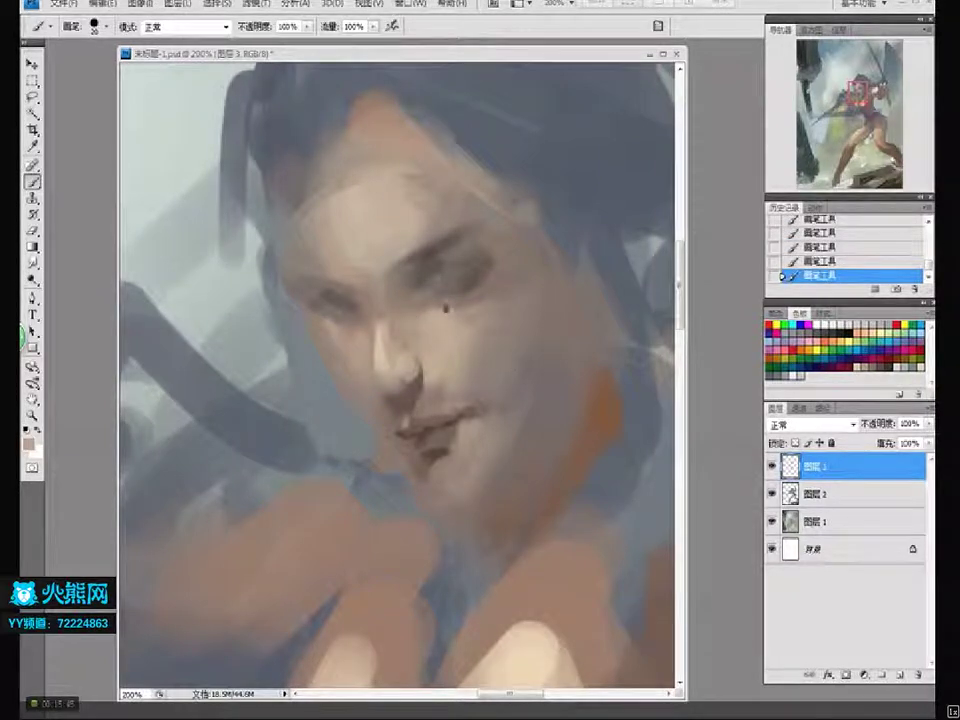
left_click(469, 347, "alt")
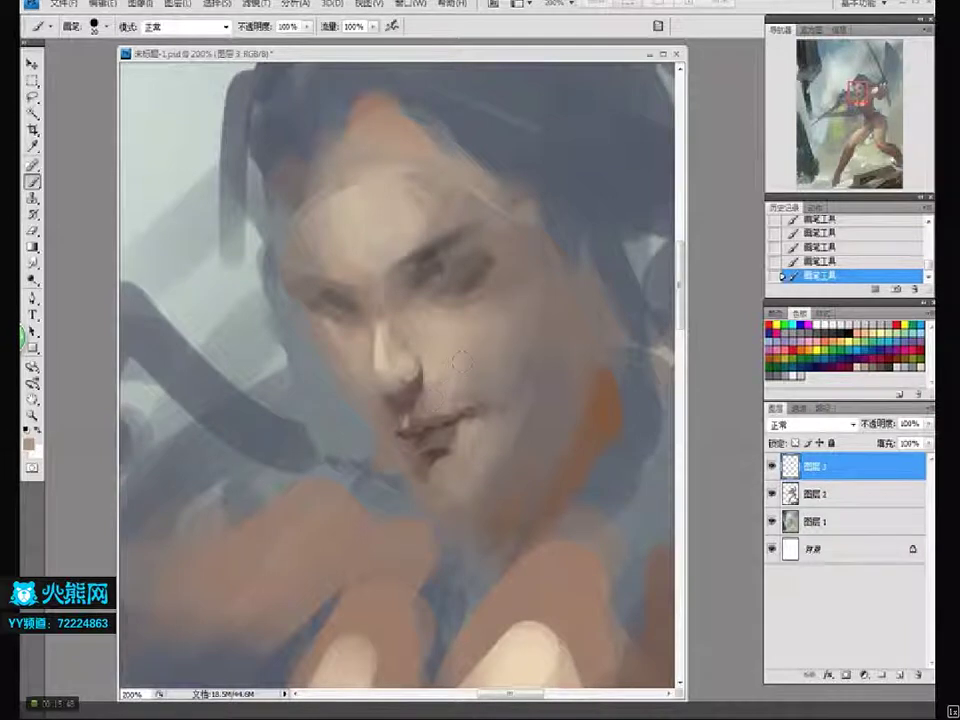
left_click(489, 375, "alt")
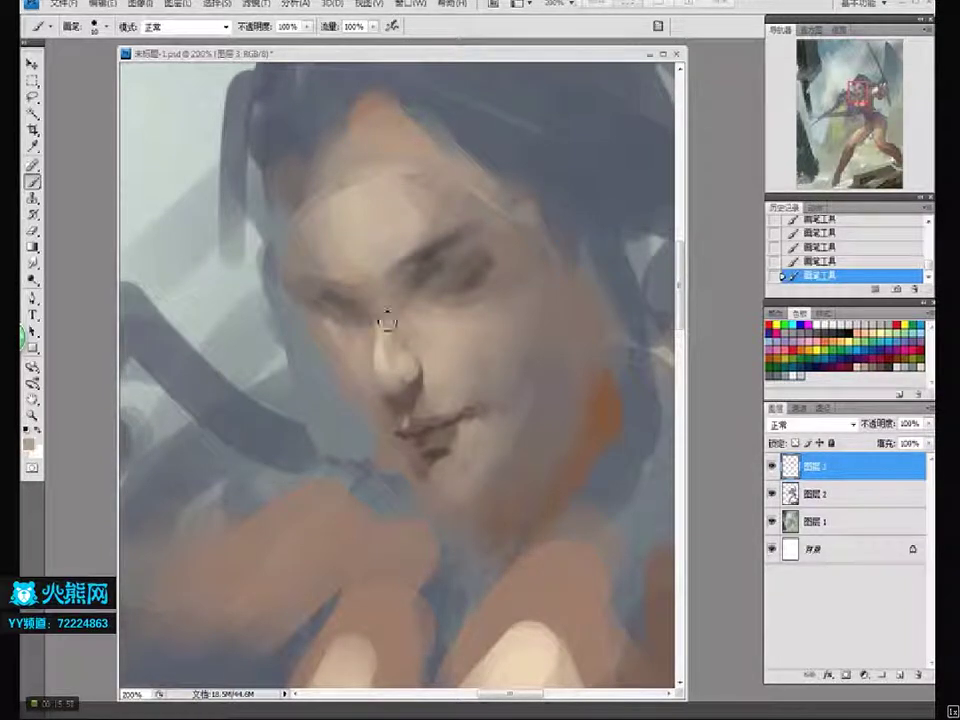
Soften the nose bridge, refine the nostril shadow, and blend the chin area with sampled brown tones
left_click_drag(375, 333, 383, 350)
left_click(418, 368, "alt")
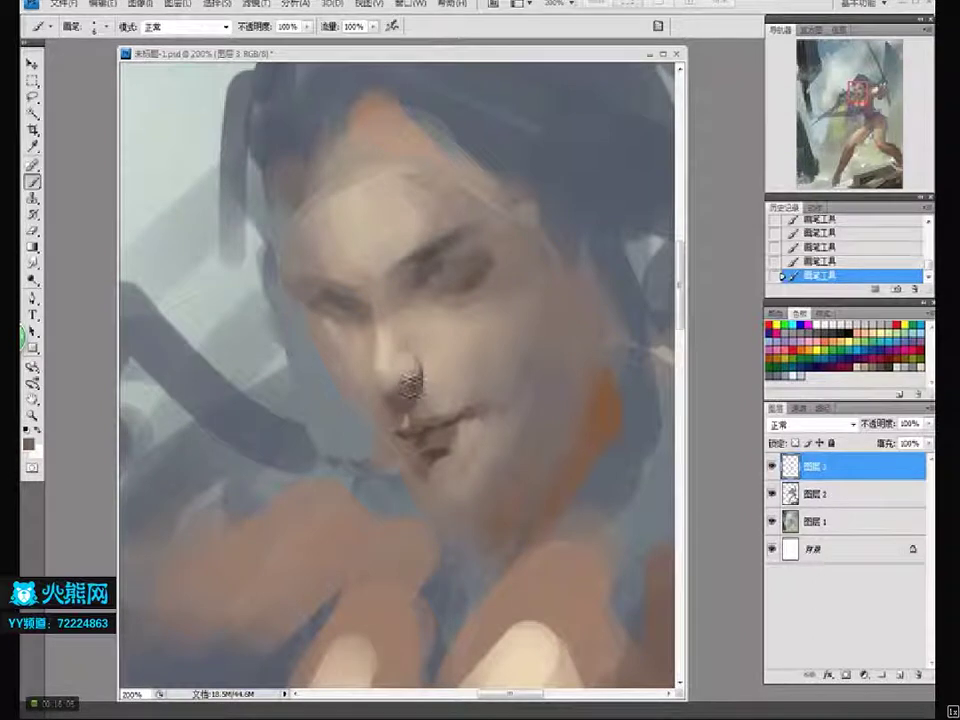
mouse_move(579, 468)
left_mouse_down()
mouse_move(576, 448)
mouse_move(529, 399)
left_mouse_up()
key("]")
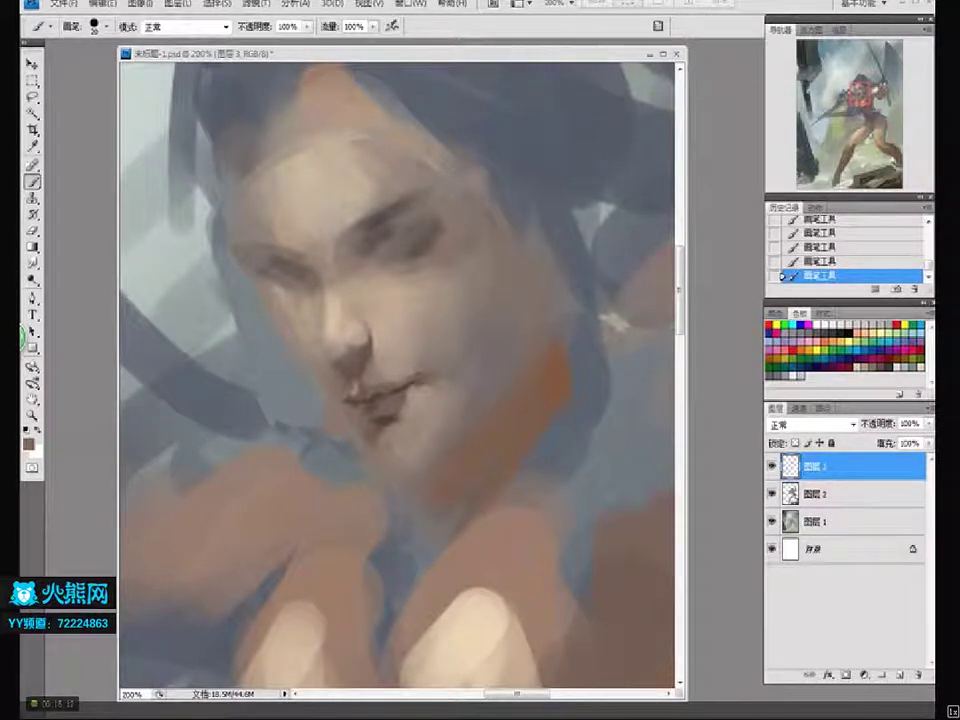
left_click(403, 437, "alt")
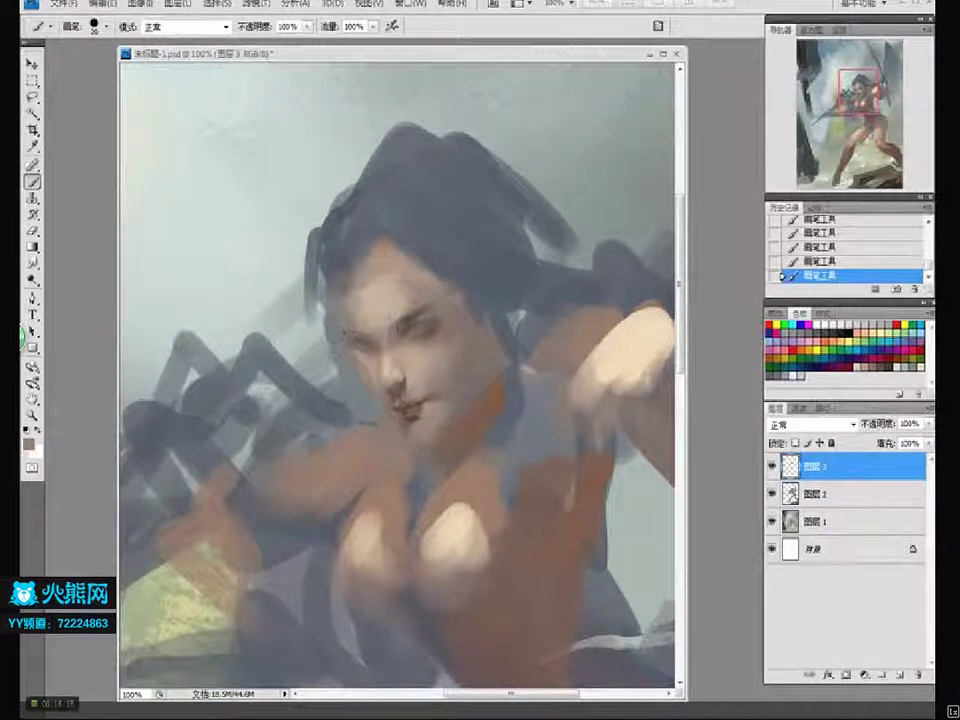
Paint a dark blue-gray hairline over the orange forehead patch and rework the hair mass around the head
key("bracketleft")
left_click_drag(369, 267, 402, 259)
key("bracketright")
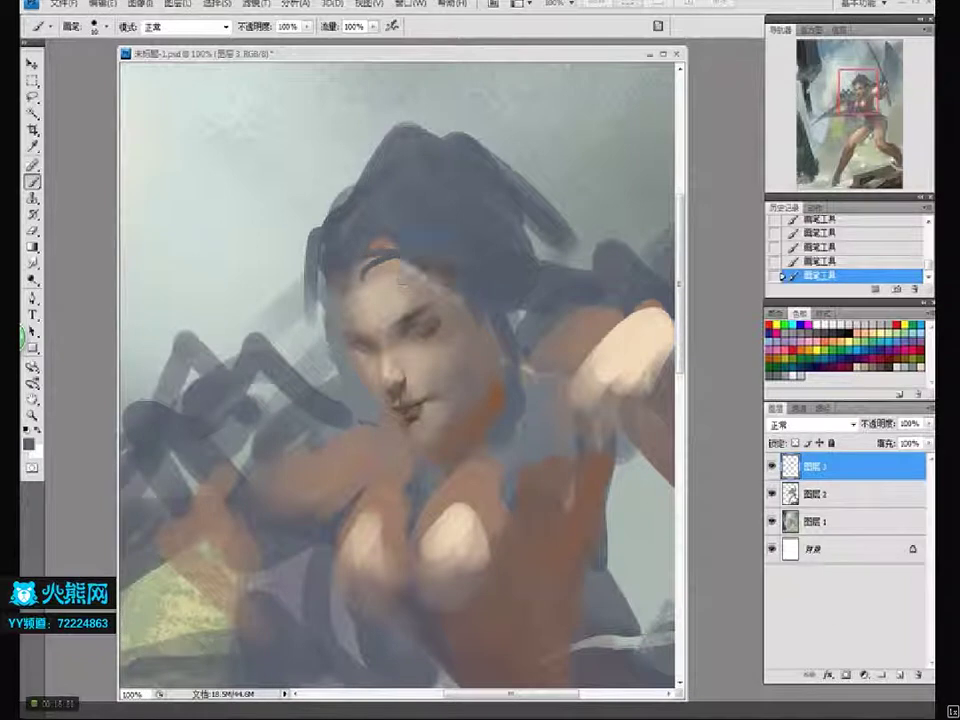
left_click_drag(390, 259, 400, 246)
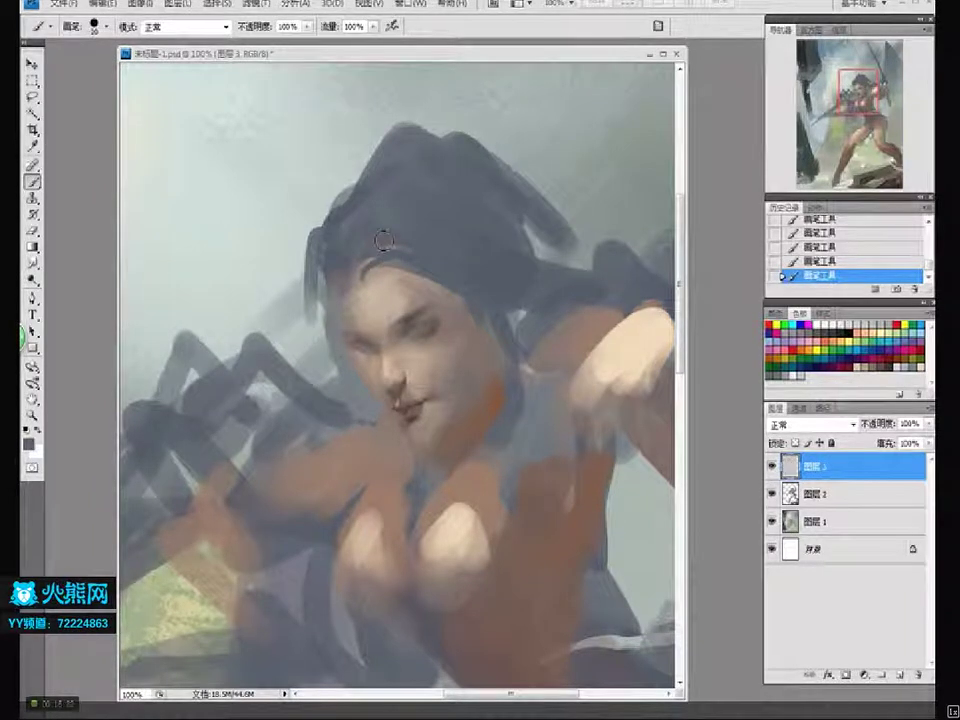
left_click(489, 321, "alt")
mouse_move(517, 303)
left_mouse_down()
mouse_move(506, 254)
mouse_move(379, 151)
mouse_move(489, 178)
mouse_move(417, 156)
mouse_move(449, 157)
mouse_move(395, 185)
mouse_move(377, 163)
mouse_move(430, 180)
left_mouse_up()
Merge the face layer down into 图层 2 and erase the stray outer edges of the hair
key("ctrl+e")
key("e")
mouse_move(354, 216)
left_mouse_down()
mouse_move(375, 274)
mouse_move(367, 276)
left_mouse_up()
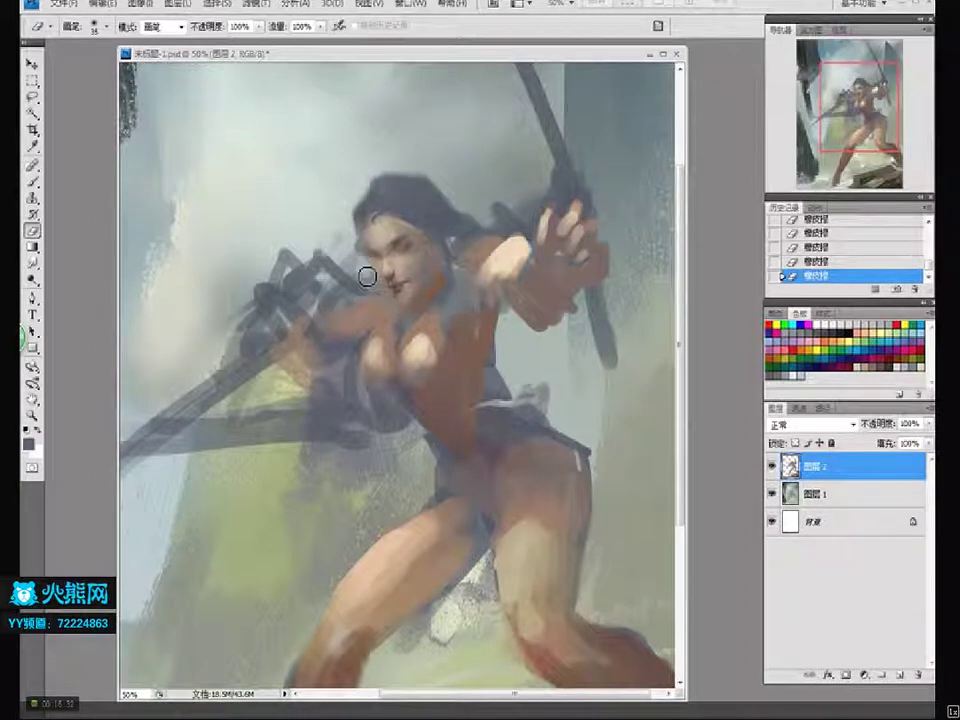
Brush the hair edge down beside the far temple and cheek, sampling tones from the face
key("b")
mouse_move(368, 221)
left_mouse_down()
mouse_move(362, 232)
mouse_move(404, 250)
mouse_move(381, 224)
mouse_move(387, 265)
left_mouse_up()
left_click(372, 240, "alt")
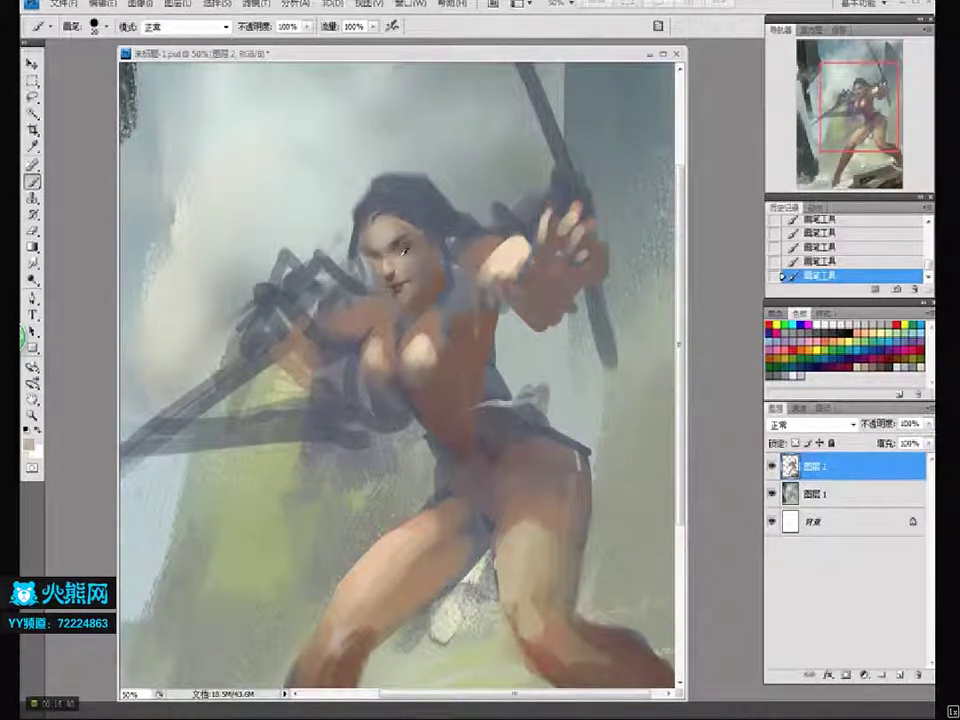
Lasso the head, move it slightly, and deselect it
key("l")
mouse_move(455, 137)
left_mouse_down()
mouse_move(297, 247)
mouse_move(330, 285)
left_mouse_up()
left_click_drag(380, 220, 384, 222)
key("ctrl+d")
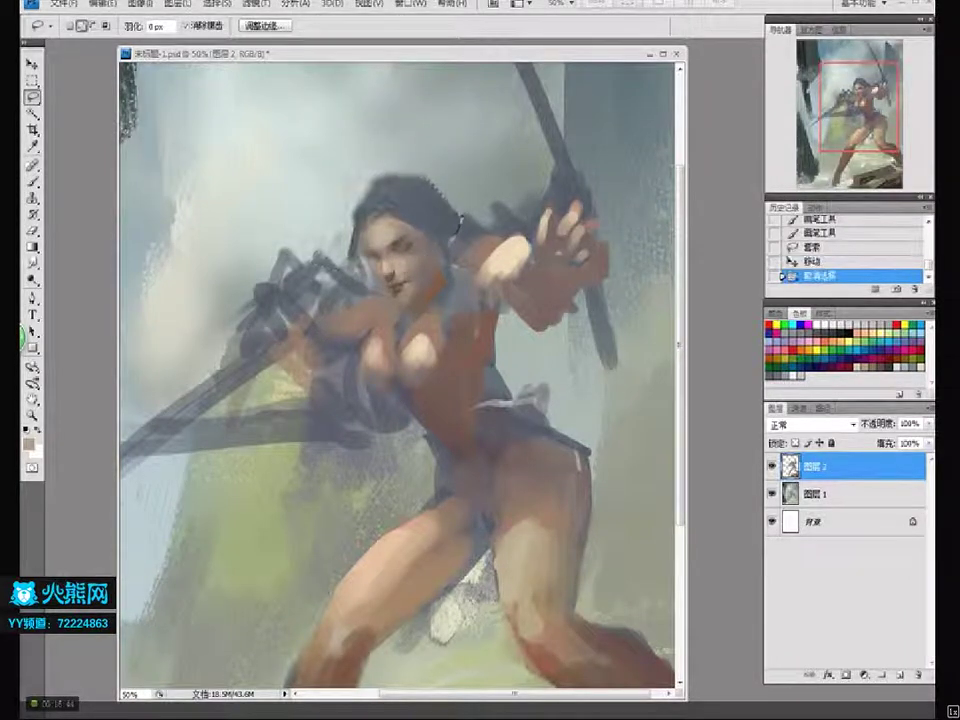
Choose a near-black foreground color and paint dark strands between the neck and the outstretched arm's shoulder
key("b")
key("i")
left_click(325, 256)
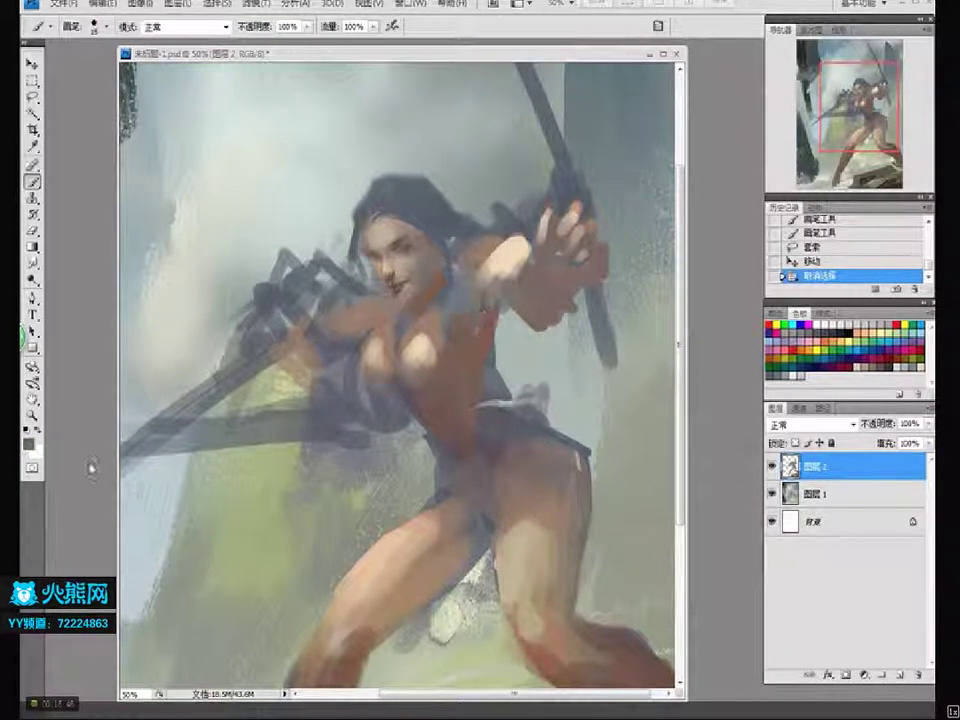
left_click(28, 442)
left_click(288, 374)
left_click(408, 384)
left_click(300, 374)
left_click(536, 212)
key("b")
left_click_drag(456, 261, 455, 288)
mouse_move(500, 258)
left_mouse_down()
mouse_move(476, 292)
mouse_move(450, 305)
left_mouse_up()
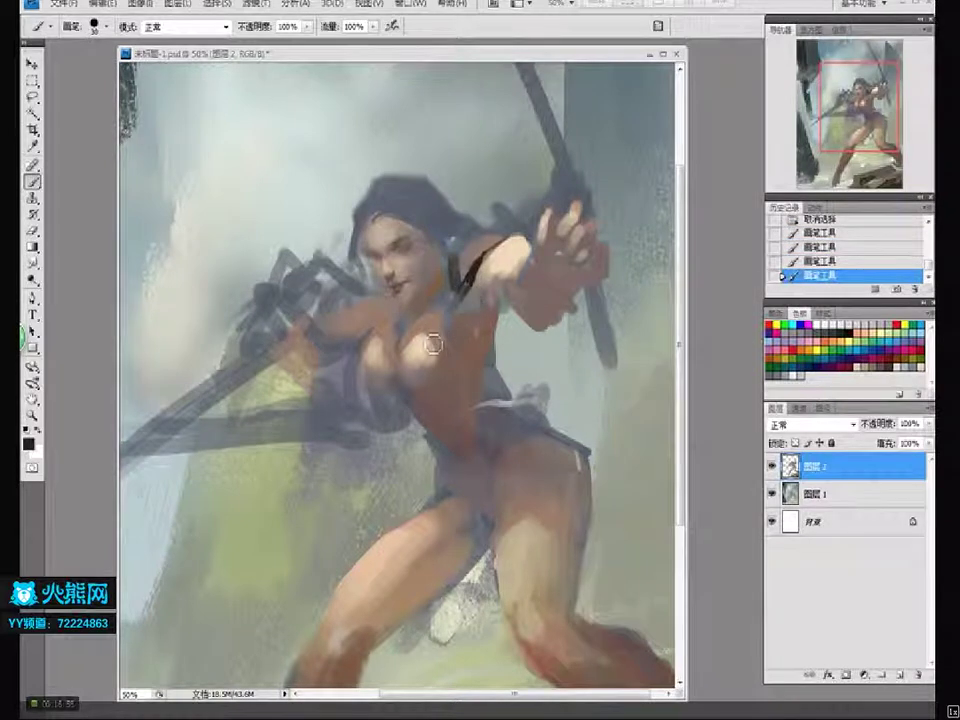
mouse_move(476, 250)
left_mouse_down()
mouse_move(446, 326)
mouse_move(437, 324)
mouse_move(439, 291)
mouse_move(441, 324)
mouse_move(413, 308)
left_mouse_up()
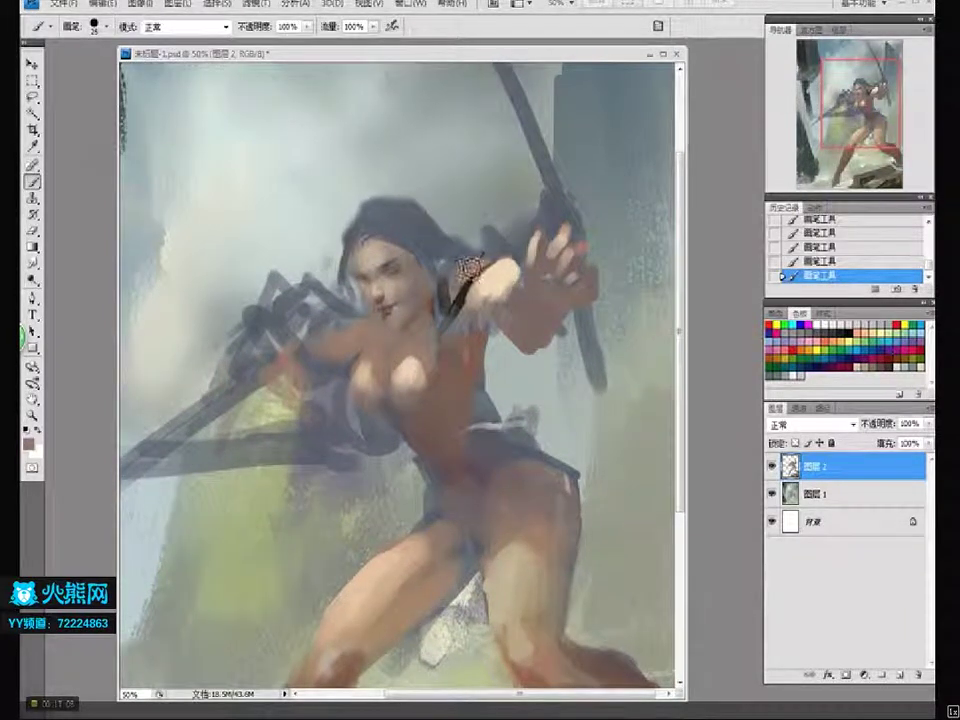
key("bracketleft")
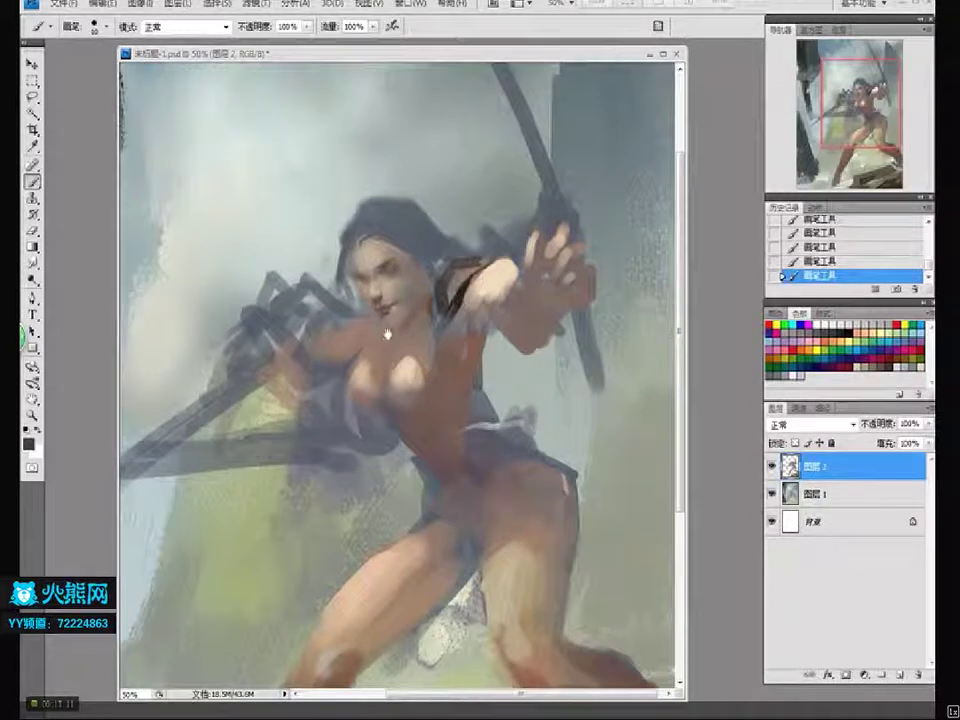
Add dark strands on the other side of the neck and refine the bust's contour with sampled skin and blue-gray tones
key("bracketright")
mouse_move(371, 328)
left_mouse_down()
mouse_move(356, 322)
mouse_move(359, 352)
mouse_move(375, 362)
left_mouse_up()
key("bracketleft")
key("bracketright")
key("bracketright")
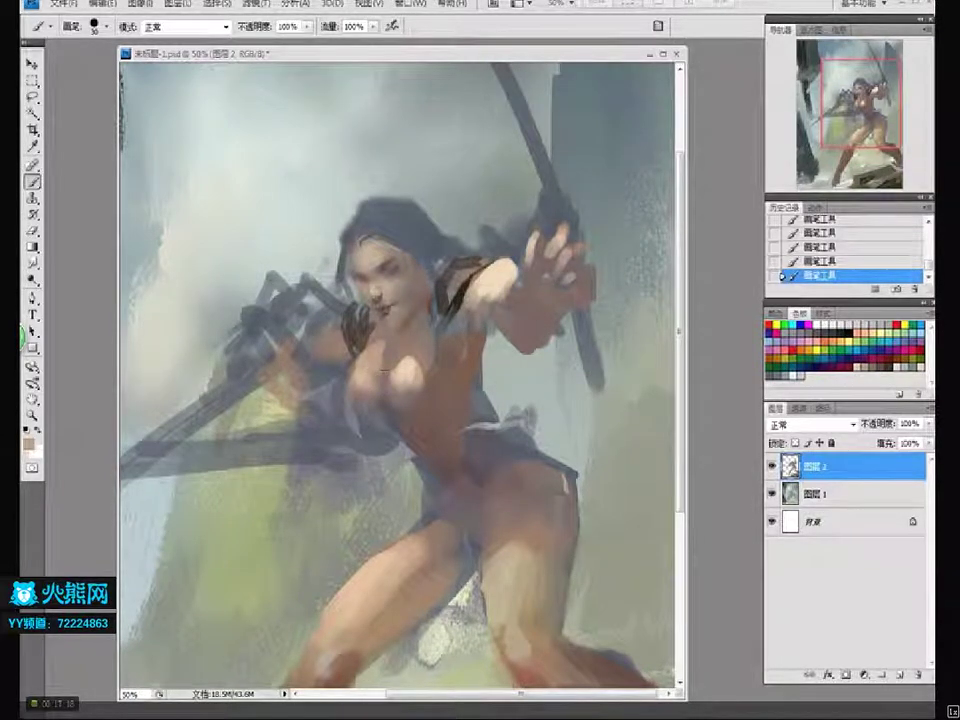
left_click(370, 410, "alt")
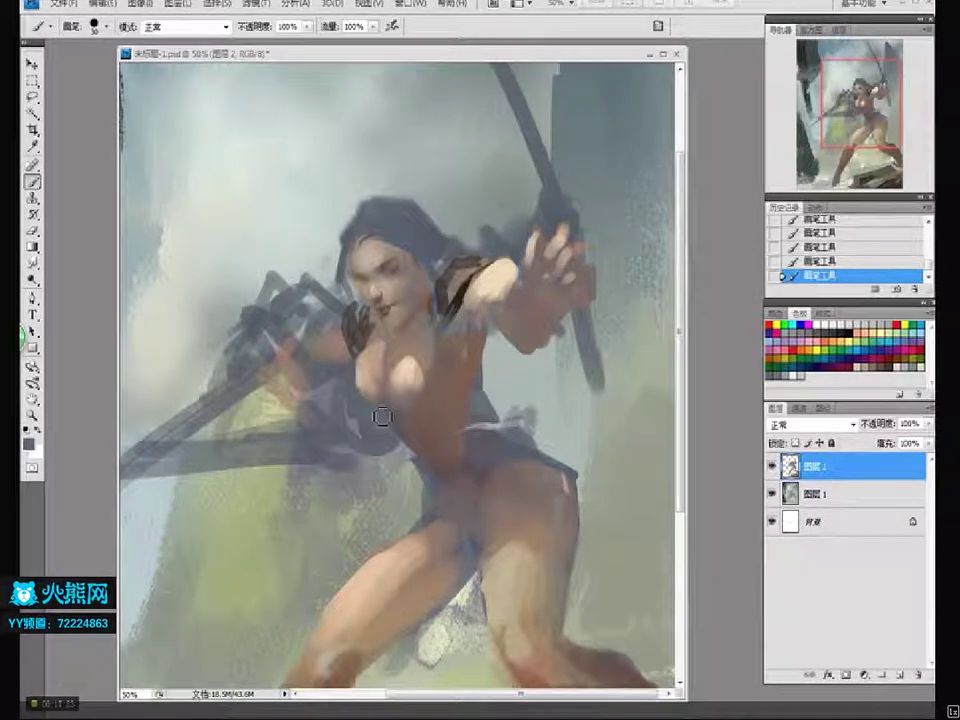
Lasso the head, stamp the visible layers to a new layer, and delete everything outside the head selection
key("l")
mouse_move(420, 170)
left_mouse_down()
mouse_move(445, 205)
mouse_move(335, 250)
left_mouse_up()
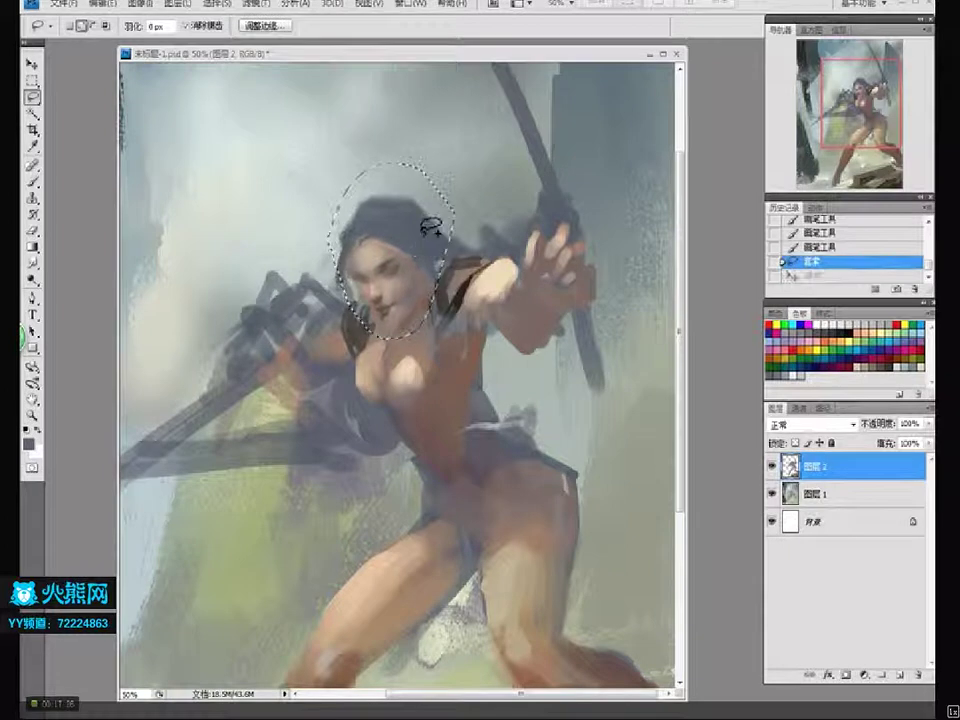
key("ctrl+shift+alt+e")
key("ctrl+shift+i")
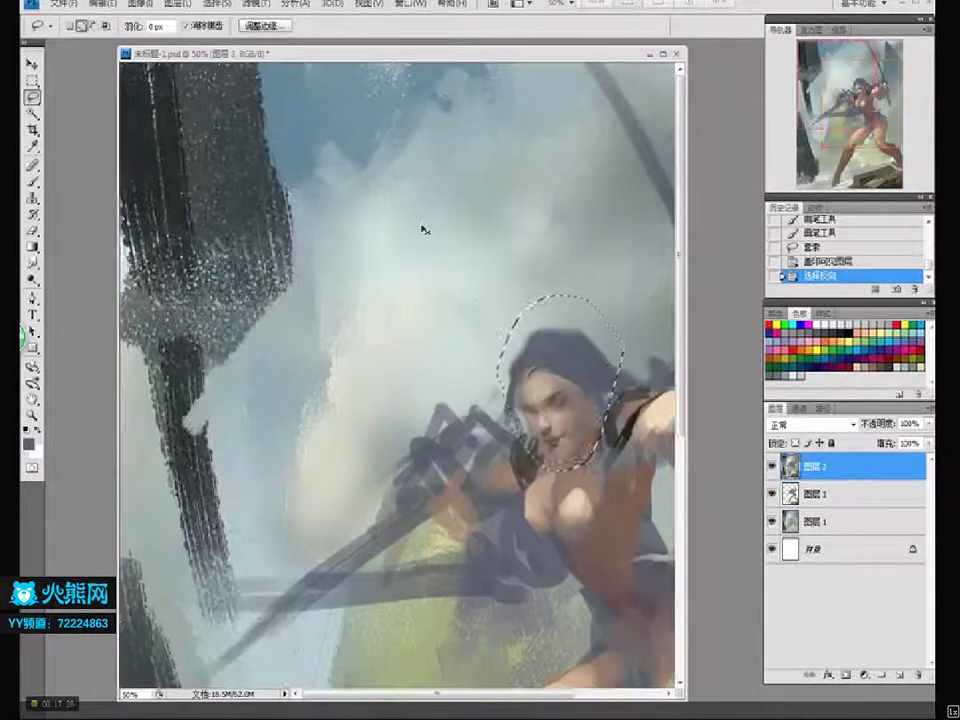
key("Delete")
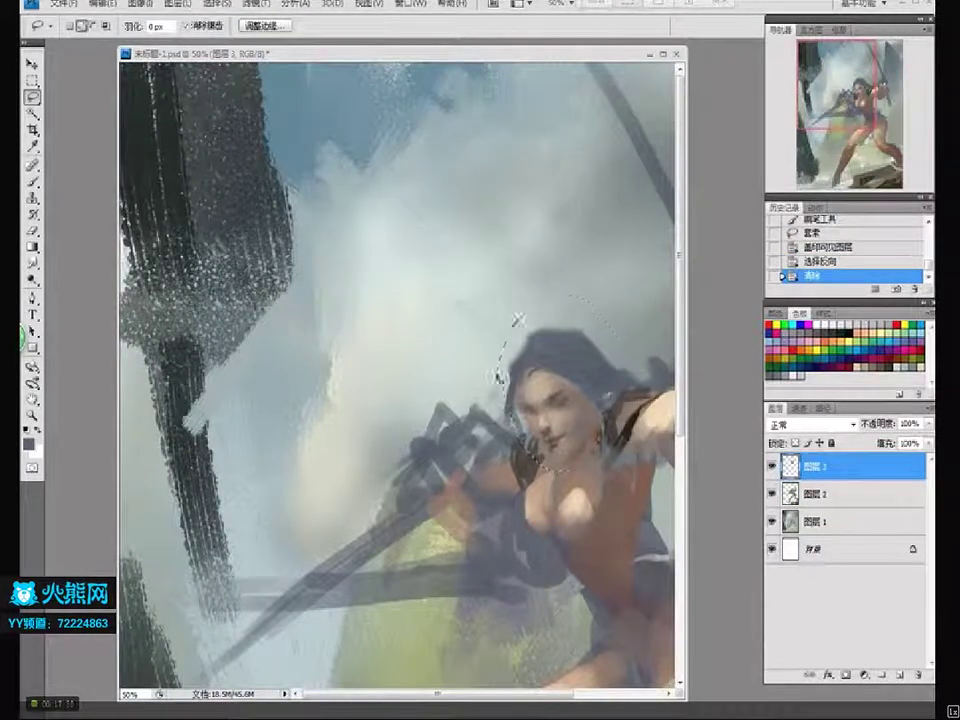
Deselect the head copy and shift it slightly upward to lengthen the neck
key("ctrl+d")
left_click_drag(548, 400, 570, 378)
scroll(563, 316, "down", 5)
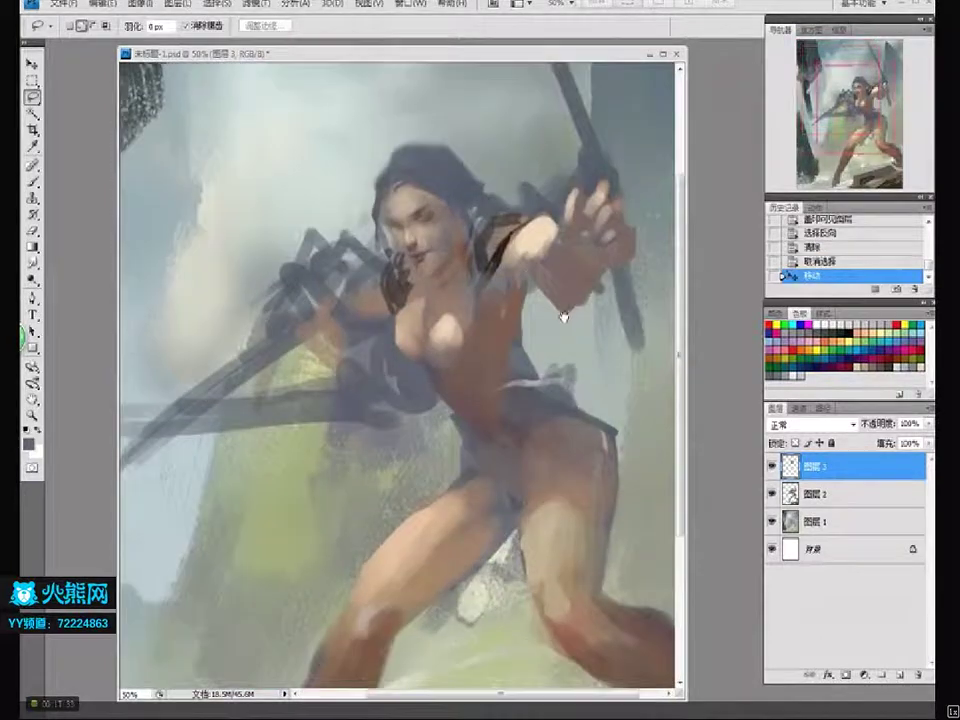
Paint sampled skin tones over the neck and upper chest to join the moved head to the torso
key("b")
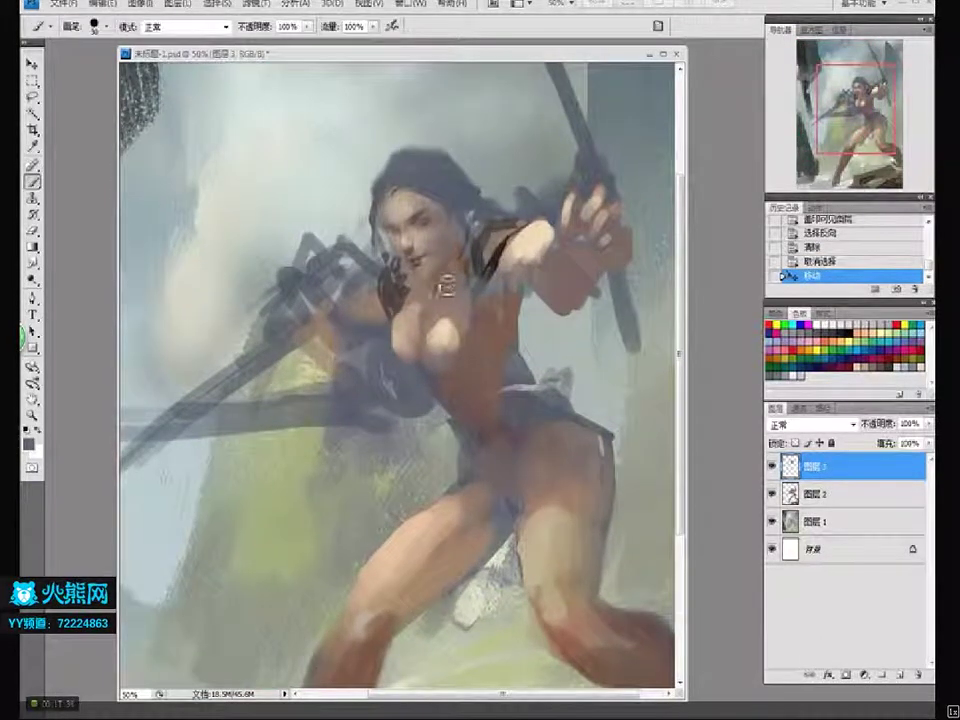
mouse_move(435, 305)
left_mouse_down()
mouse_move(429, 285)
mouse_move(444, 311)
mouse_move(459, 283)
left_mouse_up()
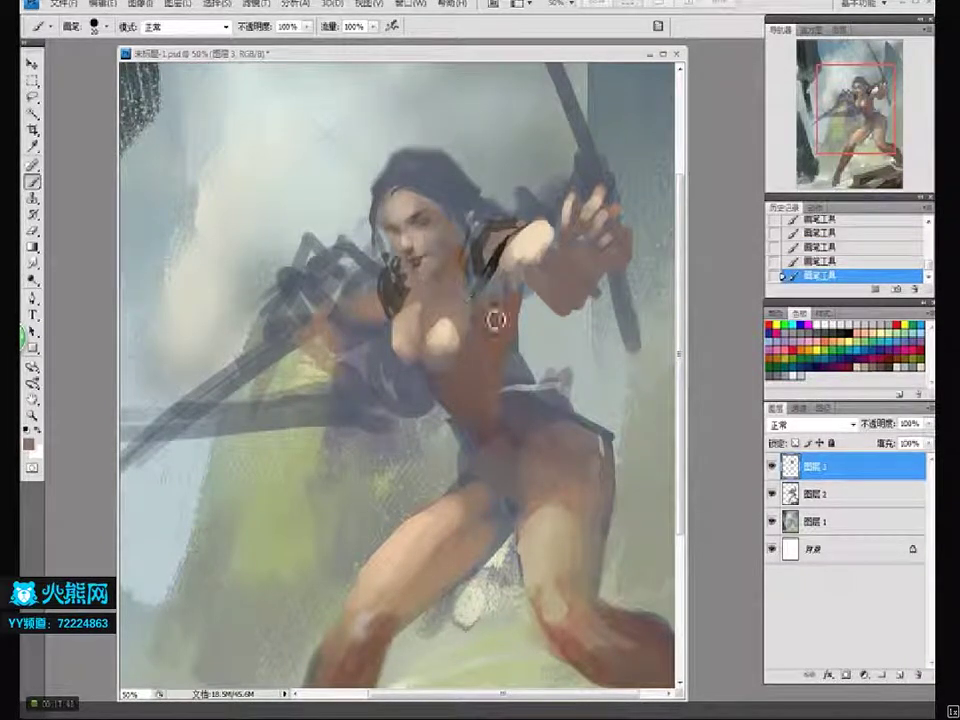
key("bracketright")
key("bracketright")
key("bracketright")
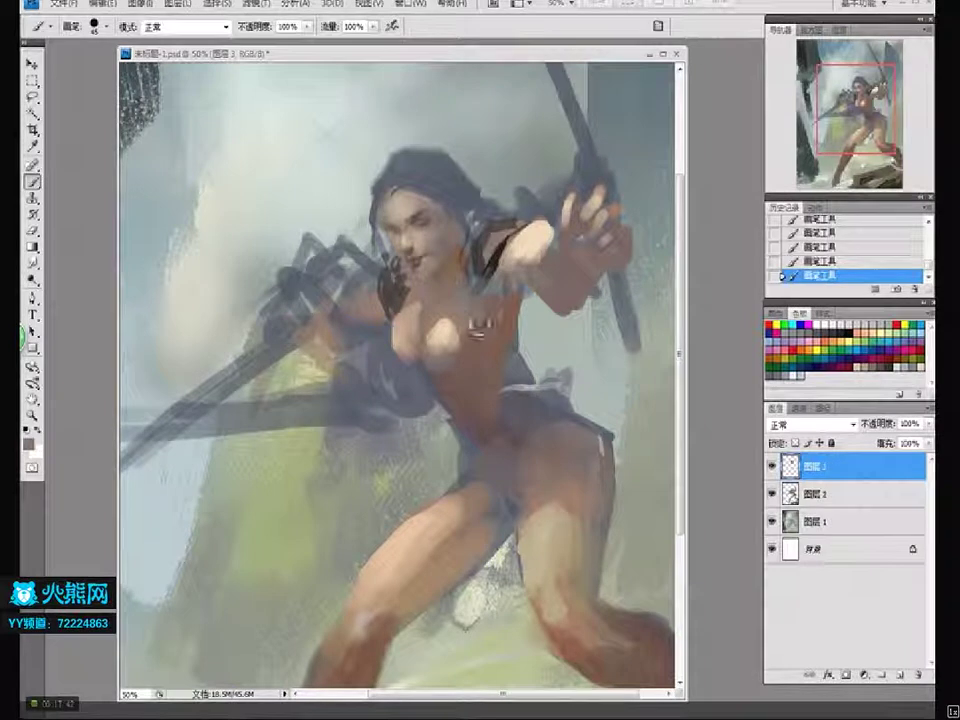
Set the foreground to a muted brown and brush it across the upper chest toward the shoulder
left_click(29, 430)
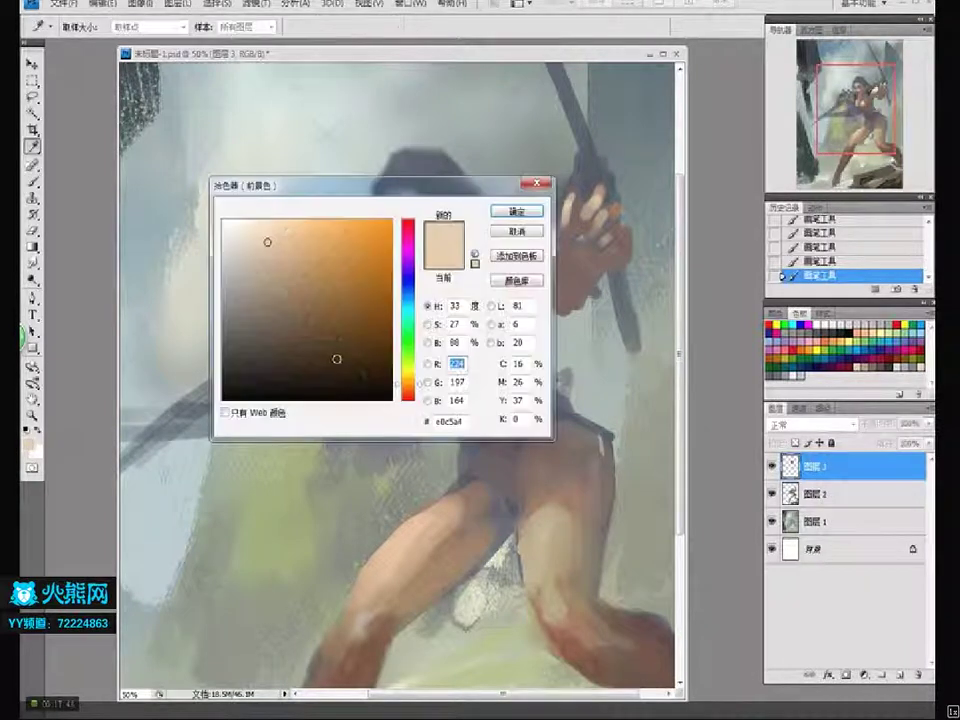
left_click(408, 392)
left_click(254, 305)
left_click(517, 211)
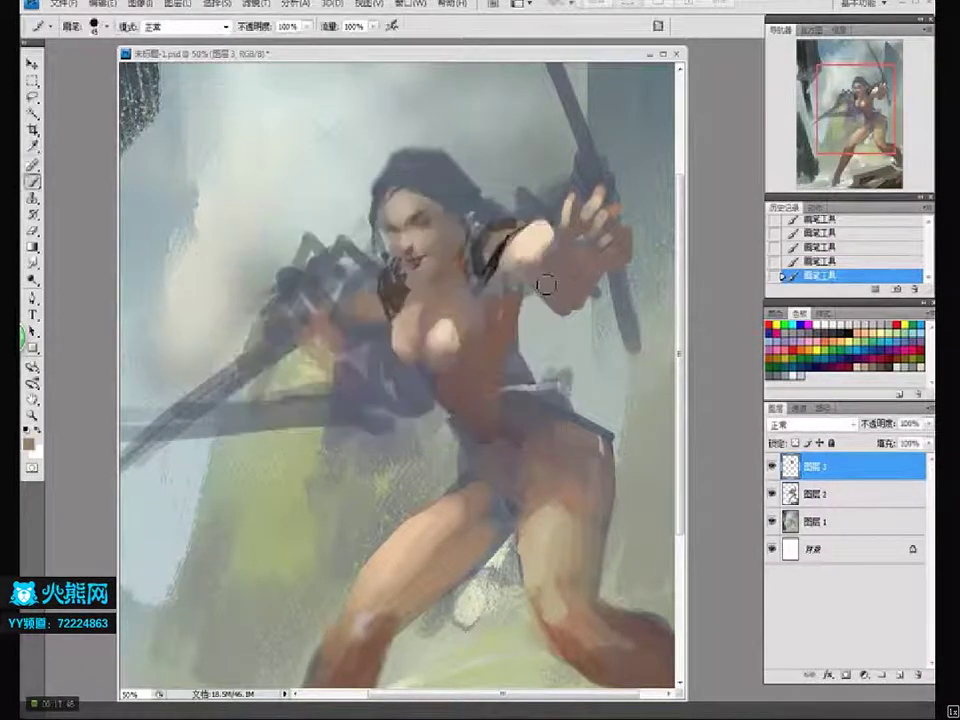
left_click_drag(460, 318, 345, 238)
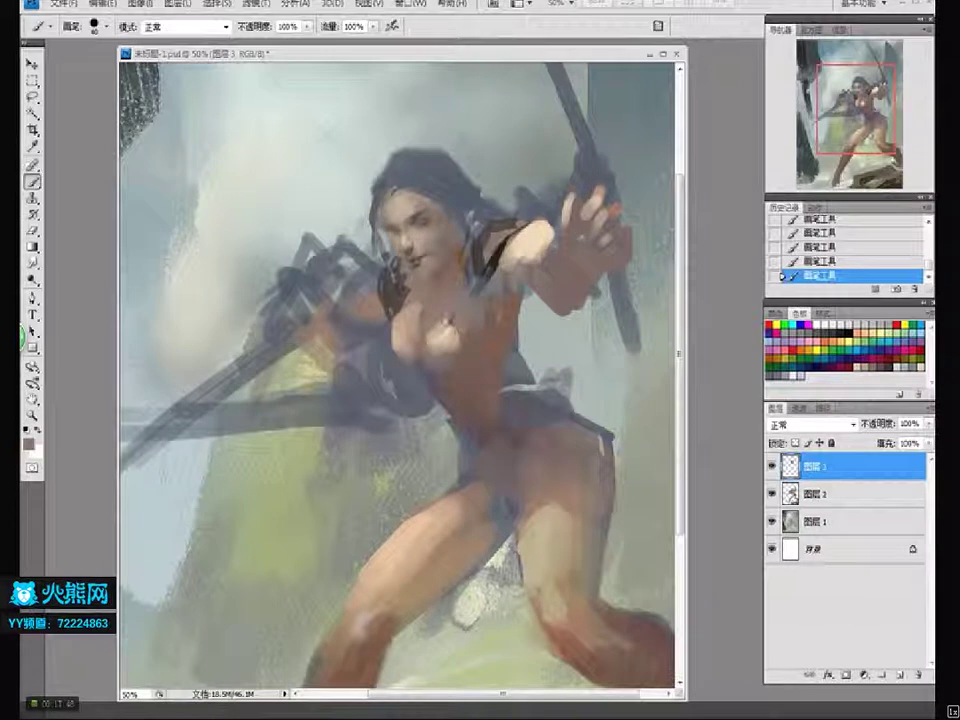
key("bracketleft")
mouse_move(447, 280)
left_mouse_down()
mouse_move(459, 288)
mouse_move(441, 289)
mouse_move(438, 305)
mouse_move(489, 279)
mouse_move(480, 281)
mouse_move(526, 280)
left_mouse_up()
Shade the outstretched upper arm with a sampled reddish brown and touch up the face with a smaller brush
key("bracketleft")
left_click(513, 289, "alt")
mouse_move(541, 253)
left_mouse_down()
mouse_move(516, 272)
mouse_move(536, 279)
left_mouse_up()
key("bracketleft")
left_click_drag(430, 182, 413, 216)
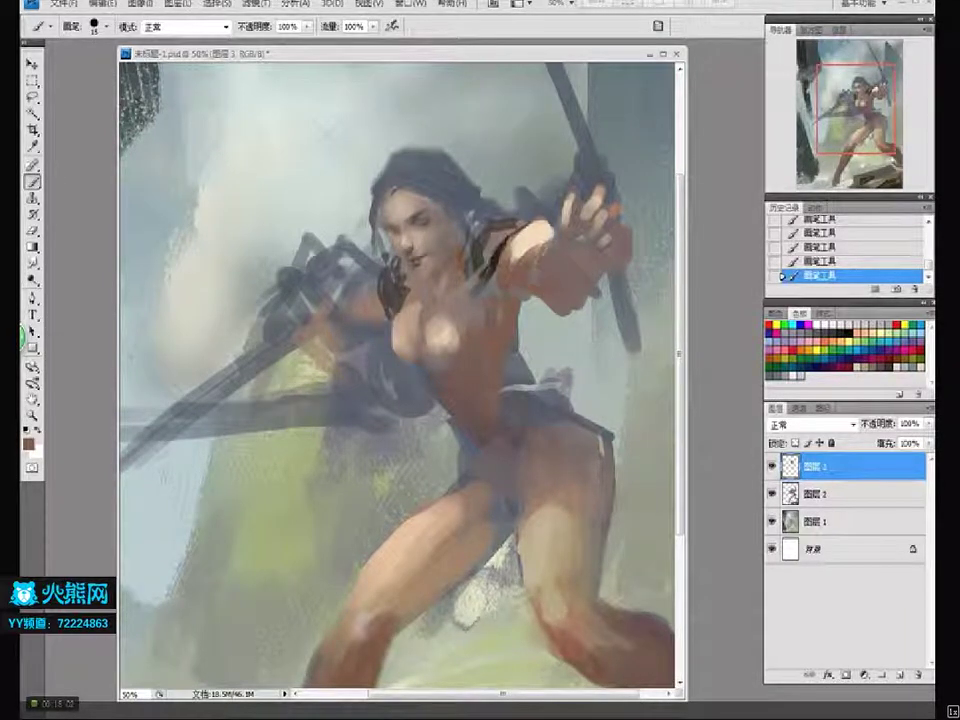
Set the foreground to dark brown 342721 and paint fine hair strands framing both sides of the face
left_click_drag(604, 306, 548, 305)
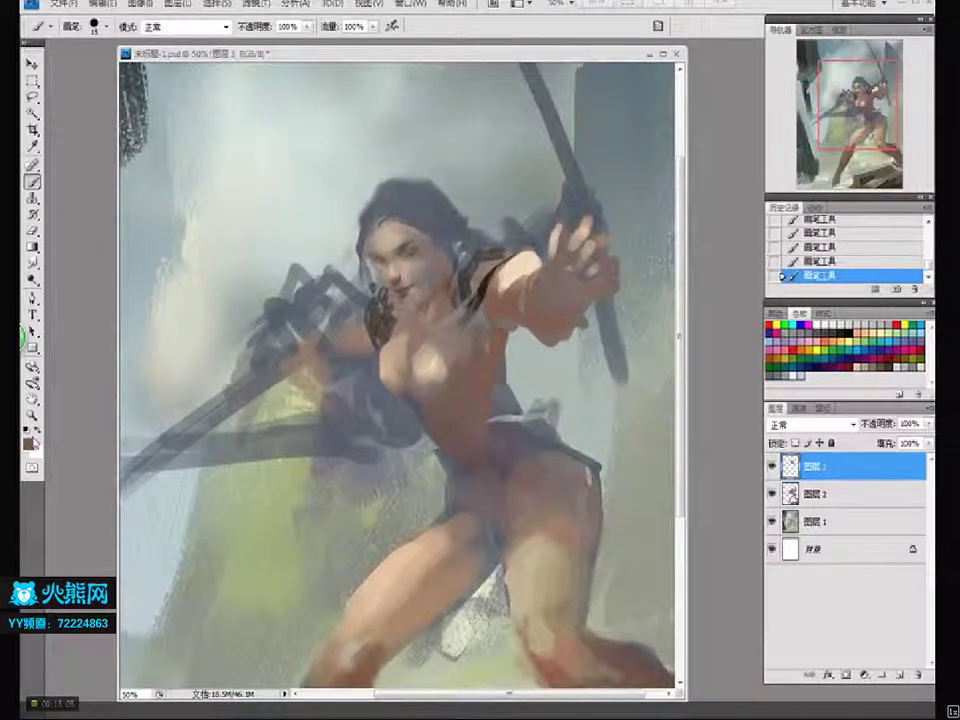
left_click(29, 443)
left_click(412, 392)
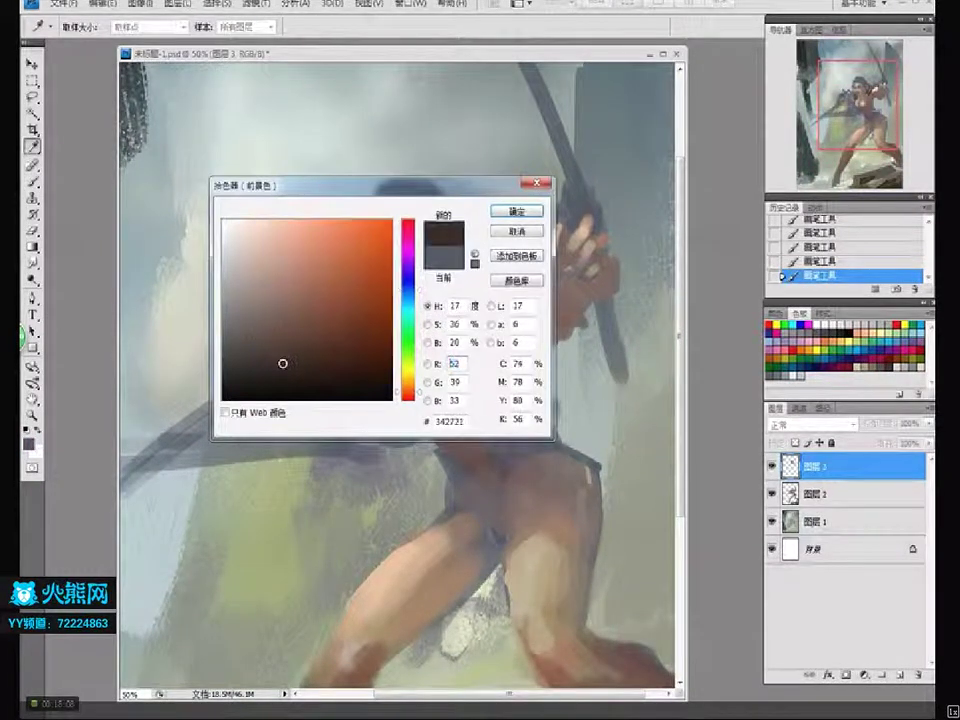
left_click(517, 211)
key("bracketleft")
key("bracketleft")
mouse_move(454, 231)
left_mouse_down()
mouse_move(406, 222)
mouse_move(475, 282)
mouse_move(378, 244)
mouse_move(383, 292)
mouse_move(370, 262)
mouse_move(382, 295)
mouse_move(374, 263)
left_mouse_up()
mouse_move(398, 325)
left_mouse_down()
mouse_move(382, 277)
mouse_move(404, 327)
mouse_move(387, 285)
mouse_move(407, 318)
mouse_move(380, 247)
mouse_move(410, 204)
left_mouse_up()
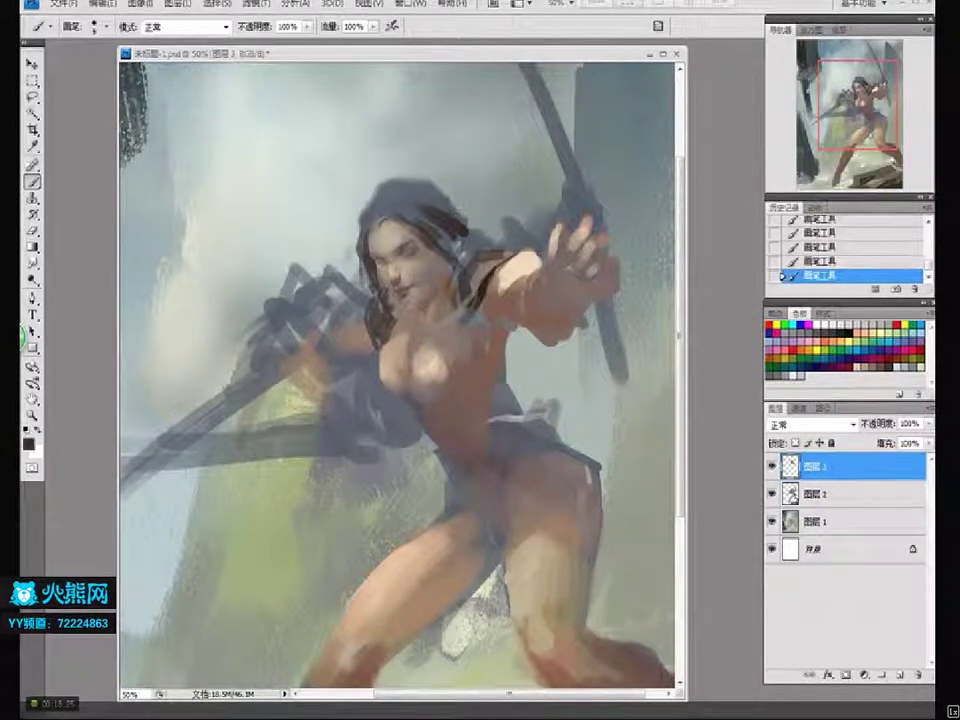
Sample a dark brown from the shadow beneath the chin for brushing around the neck
scroll(455, 202, "down", 1)
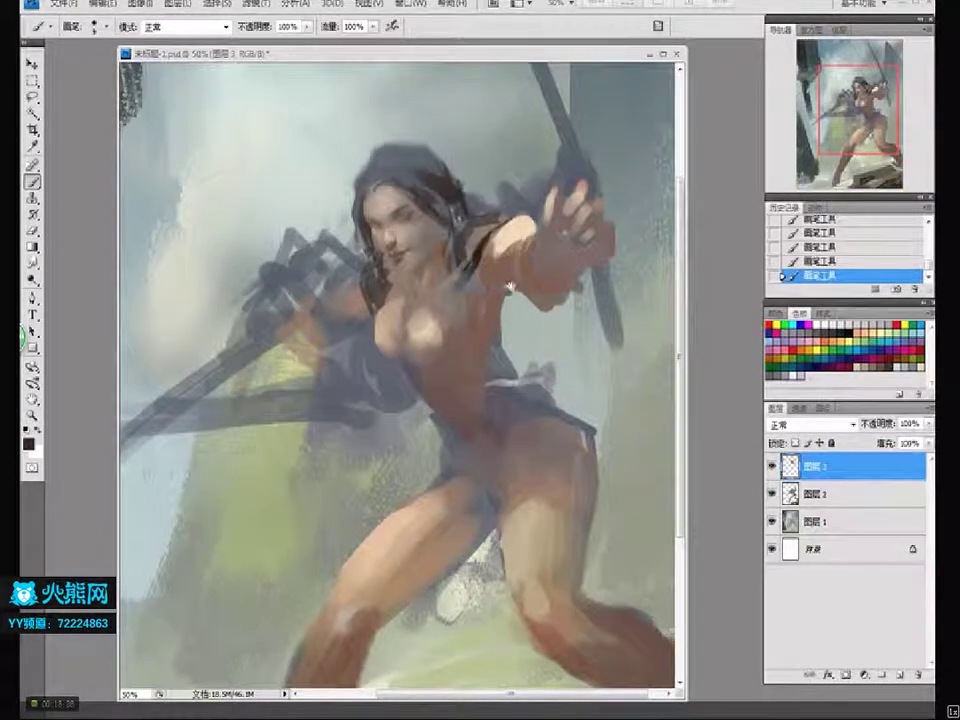
scroll(471, 216, "down", 2)
key("]")
left_click(450, 270, "alt")
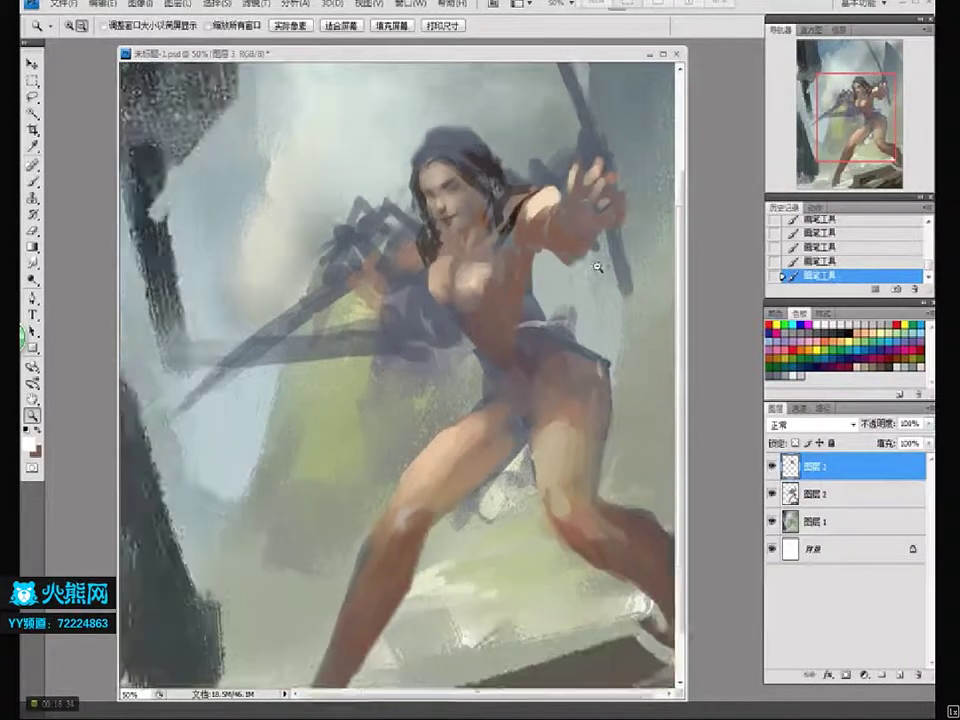
left_click(590, 268, "ctrl+alt")
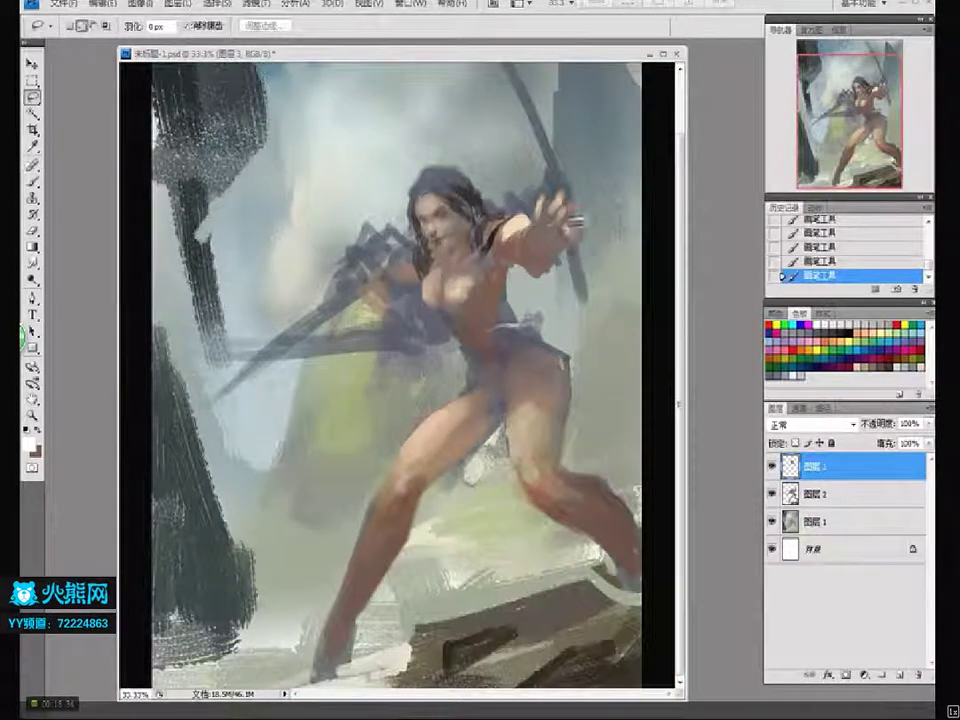
left_click(454, 252, "ctrl")
left_click(414, 272, "alt")
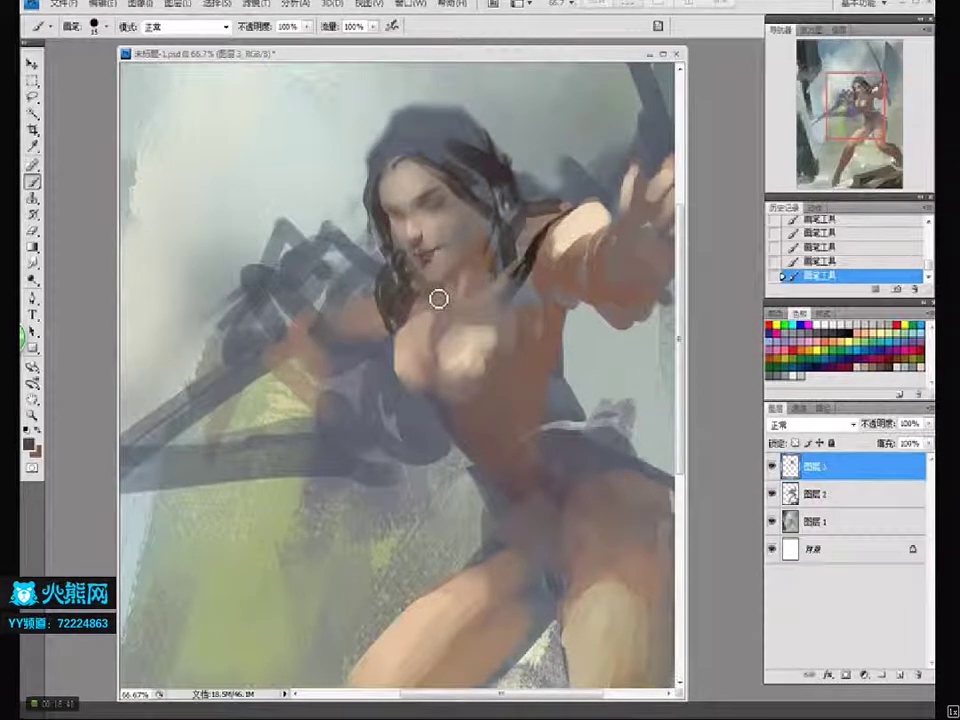
Set the foreground colour to a light greyish beige
key("bracketright")
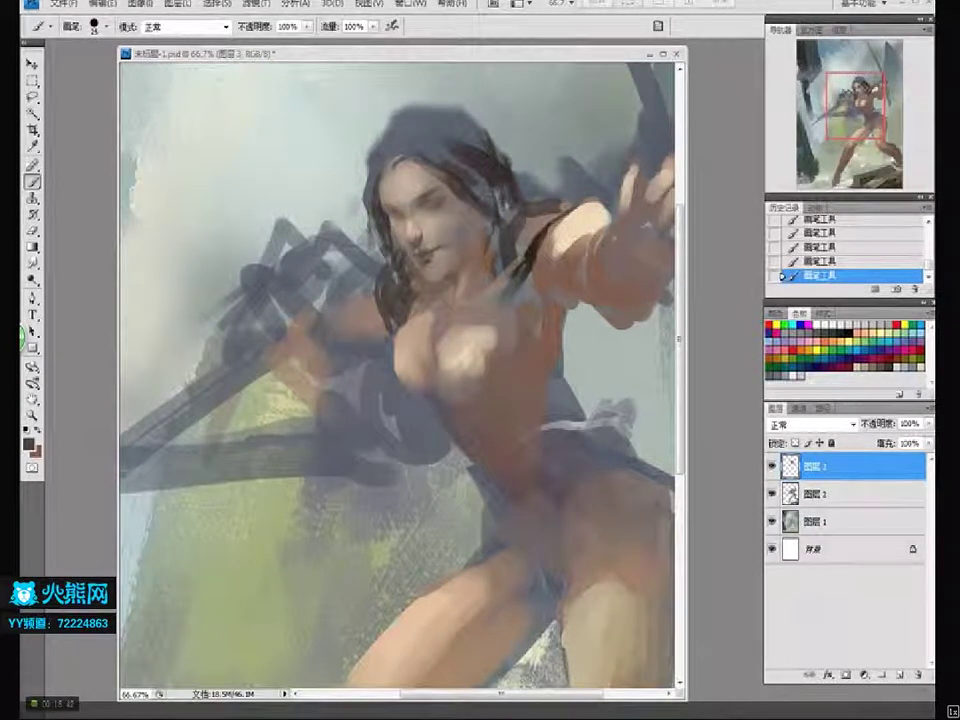
key("z")
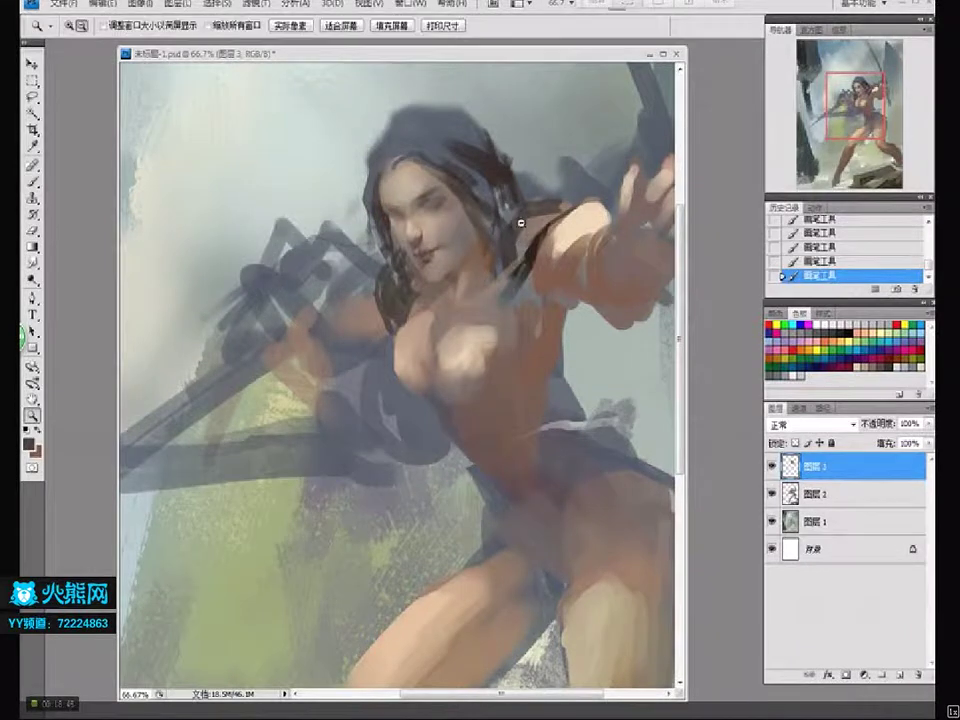
left_click(537, 283, "alt")
left_click(537, 283, "alt")
key("b")
scroll(541, 370, "up", 2)
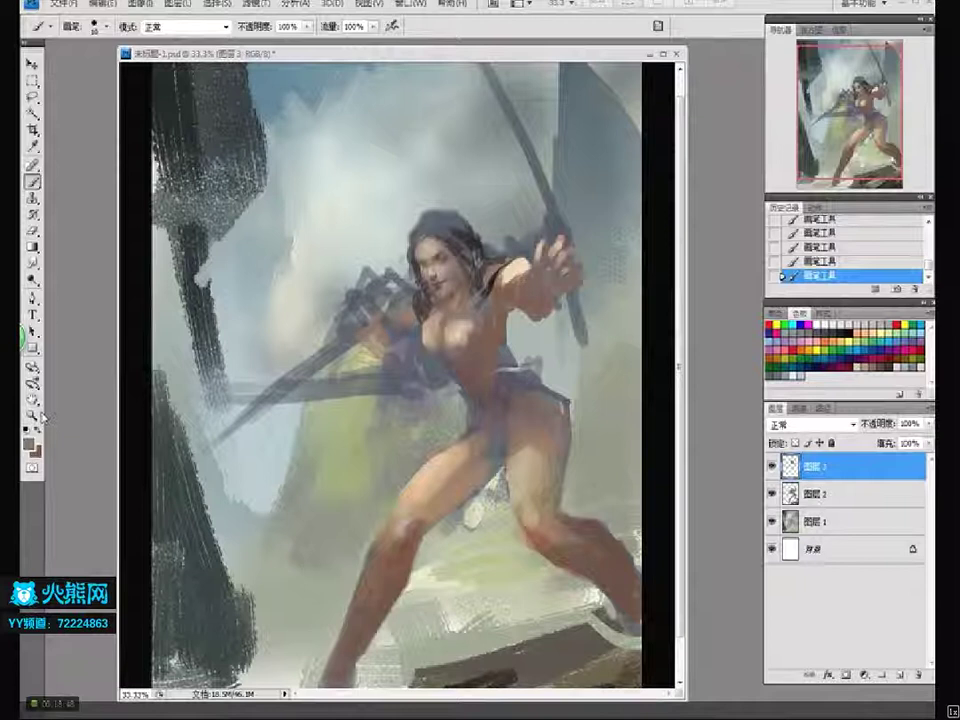
left_click(30, 441)
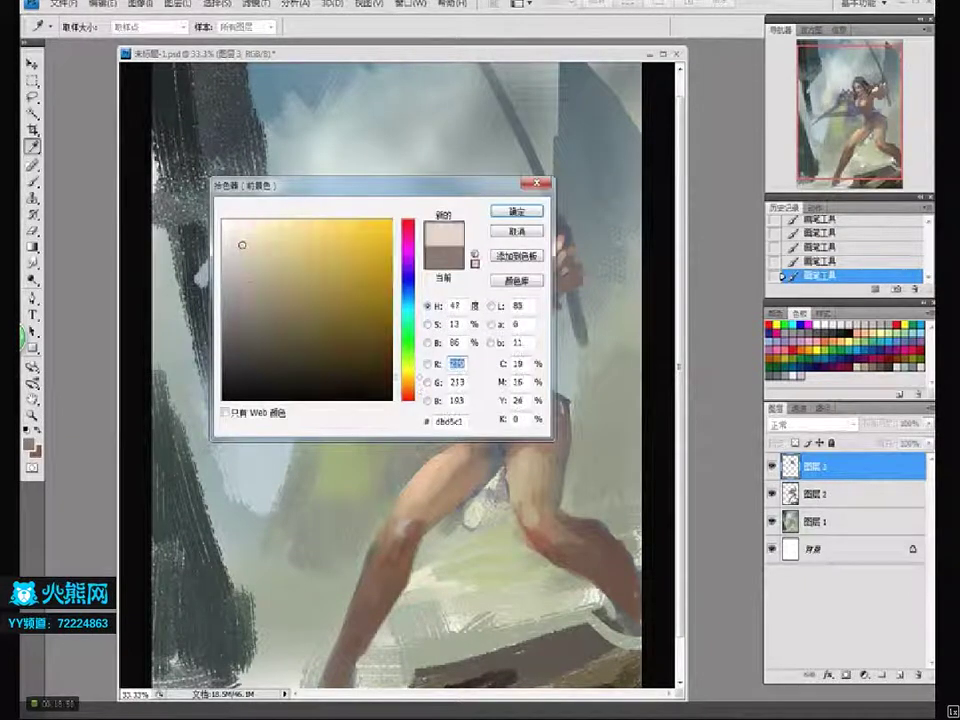
key("Return")
Switch to a textured bristle brush preset and paint light and dark strokes over the figure's drawn-back hand
right_click(352, 404)
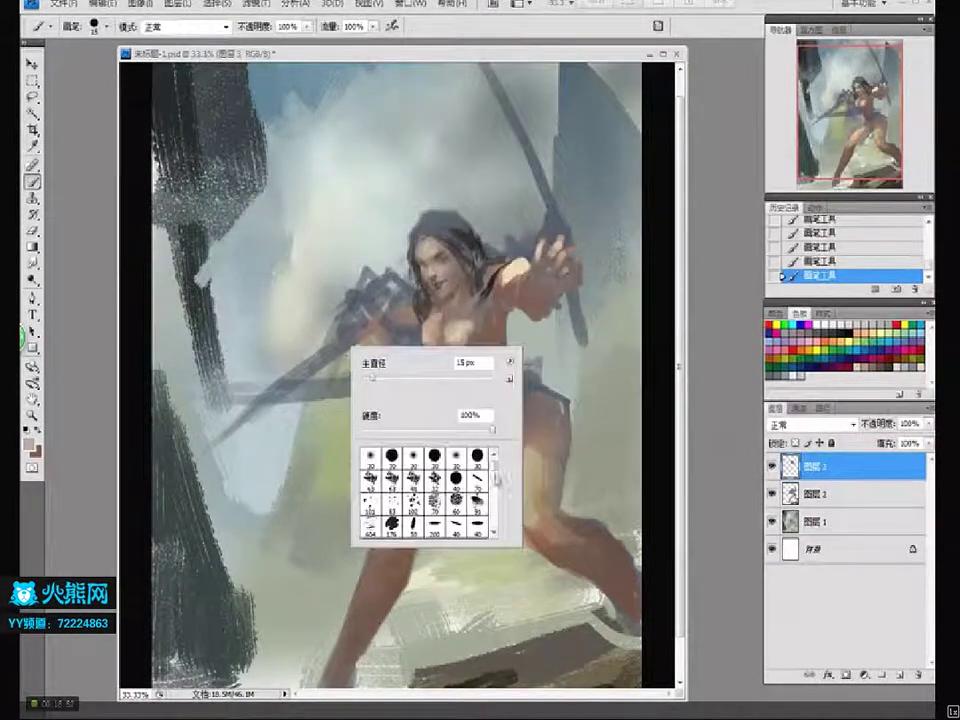
left_click_drag(497, 478, 487, 563)
double_click(478, 513)
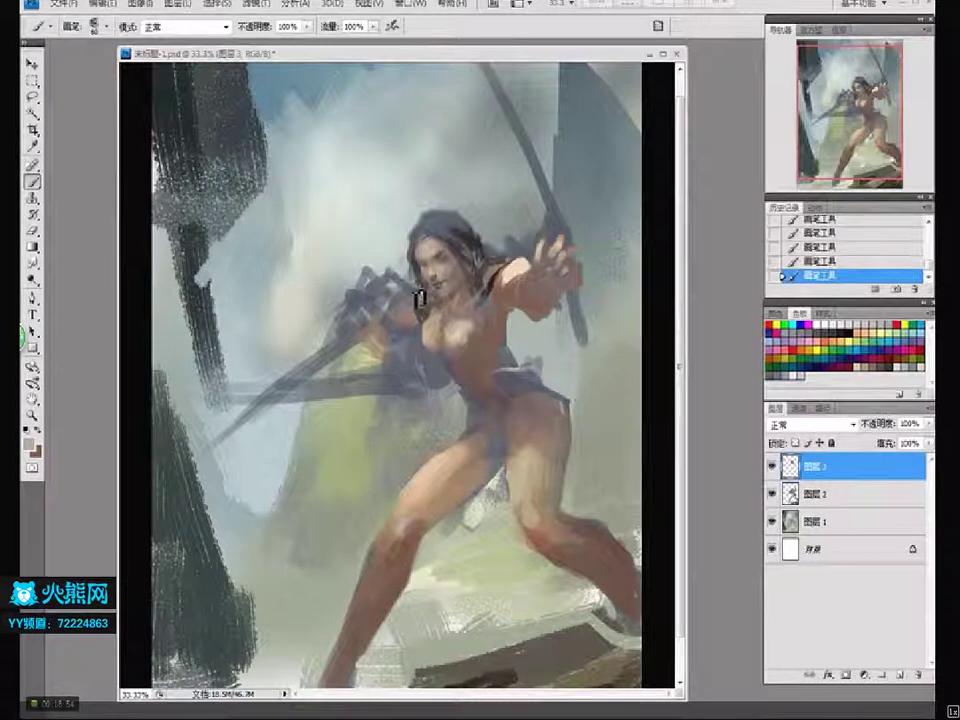
mouse_move(412, 305)
left_mouse_down()
mouse_move(368, 303)
mouse_move(363, 313)
mouse_move(374, 316)
mouse_move(362, 320)
mouse_move(437, 320)
mouse_move(374, 320)
mouse_move(380, 312)
mouse_move(378, 328)
mouse_move(386, 314)
mouse_move(392, 333)
mouse_move(386, 320)
mouse_move(357, 323)
mouse_move(388, 338)
mouse_move(415, 308)
mouse_move(428, 320)
mouse_move(379, 297)
left_mouse_up()
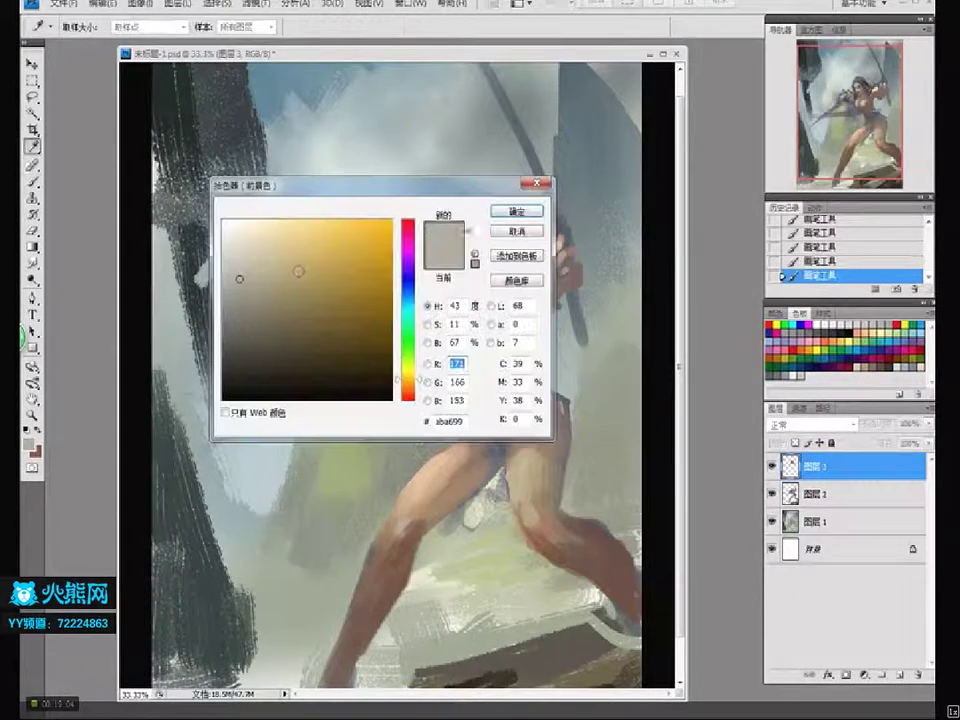
Set the foreground colour to pale yellow-green #ebf2ce and paint swirling glow strokes around the drawn-back hand with an enlarged brush
mouse_move(240, 276)
left_mouse_down()
mouse_move(272, 236)
mouse_move(247, 229)
left_mouse_up()
left_click_drag(407, 378, 407, 363)
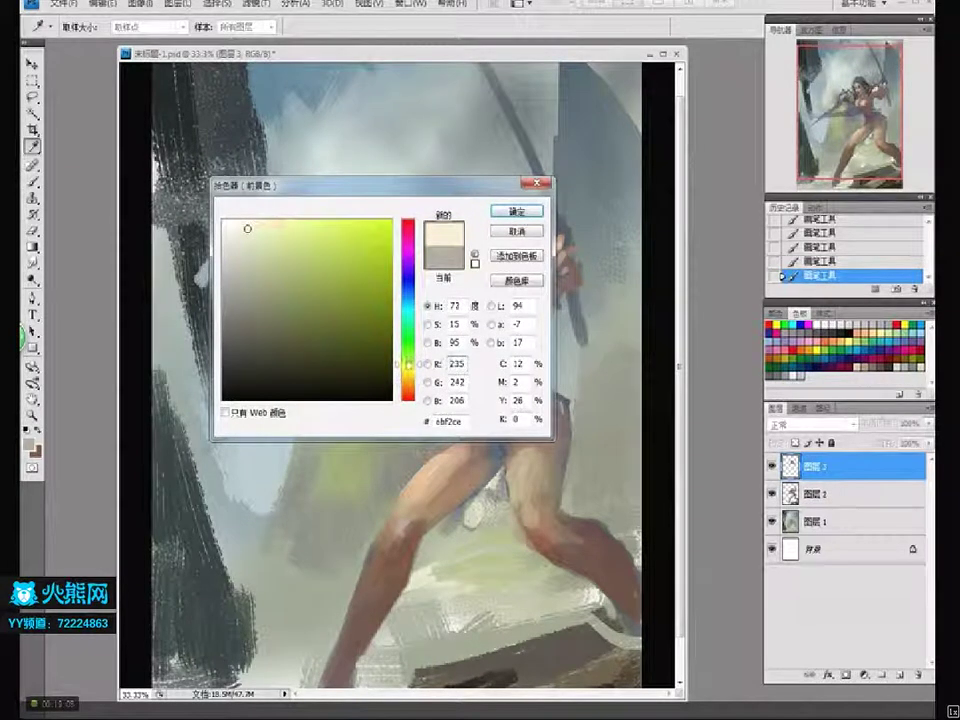
left_click(516, 211)
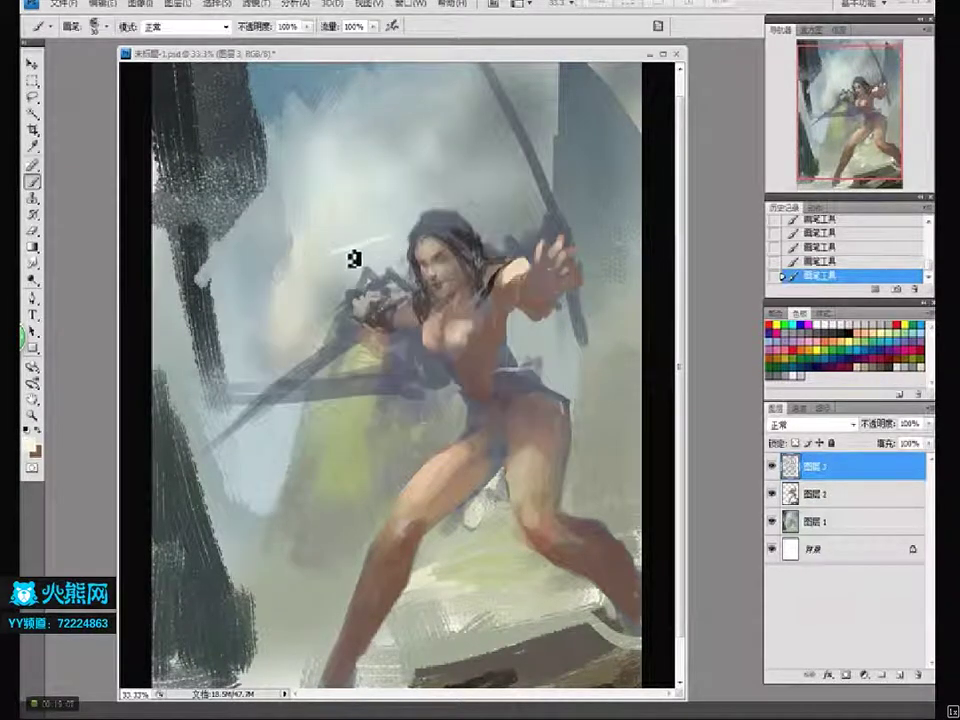
mouse_move(360, 257)
left_mouse_down()
mouse_move(336, 279)
mouse_move(346, 330)
left_mouse_up()
key("bracketright")
key("bracketright")
key("bracketright")
mouse_move(361, 300)
left_mouse_down()
mouse_move(402, 284)
mouse_move(412, 294)
mouse_move(393, 311)
mouse_move(393, 333)
mouse_move(346, 302)
mouse_move(367, 333)
mouse_move(358, 332)
mouse_move(391, 319)
mouse_move(381, 331)
mouse_move(385, 300)
left_mouse_up()
Add light blue accents inside the glow around the drawn-back hand and touch up the forearm in muted brown
left_click(397, 322, "alt")
left_click(29, 442)
left_click_drag(408, 388, 408, 300)
left_click(307, 245)
left_click(518, 211)
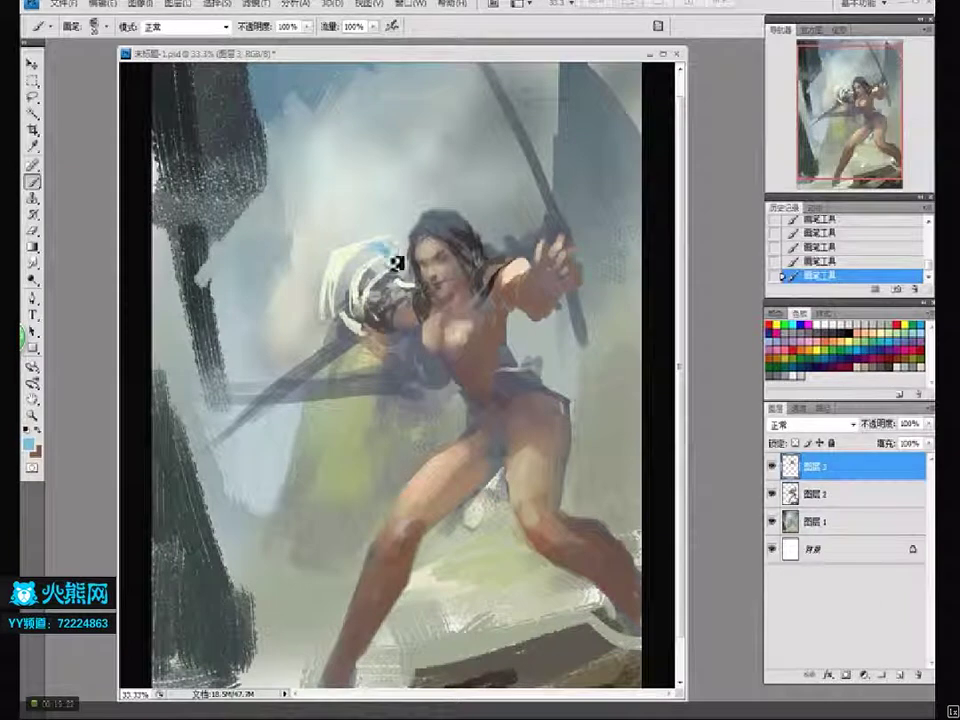
left_click_drag(396, 289, 410, 302)
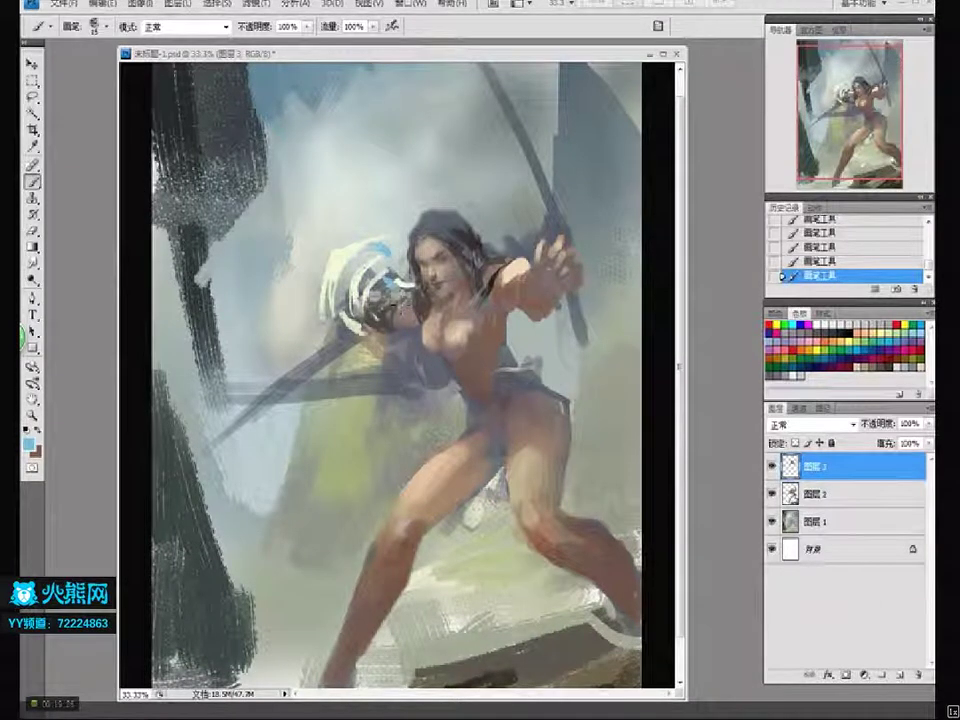
left_click_drag(456, 317, 405, 290)
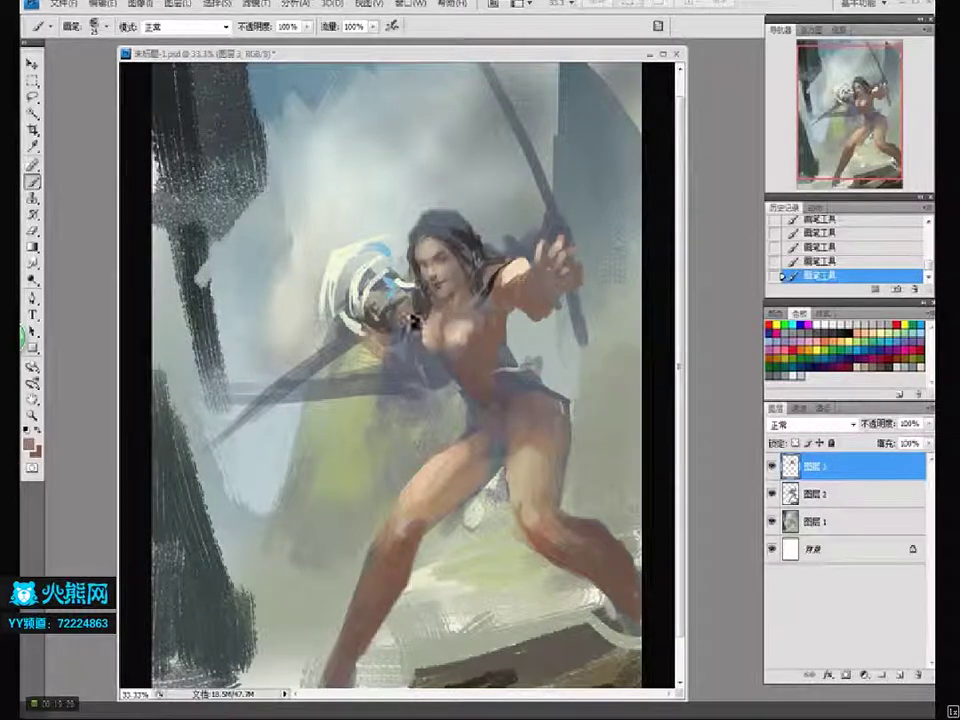
Erase stray paint beside the glow and merge layer 图层 3 down into 图层 2
key("e")
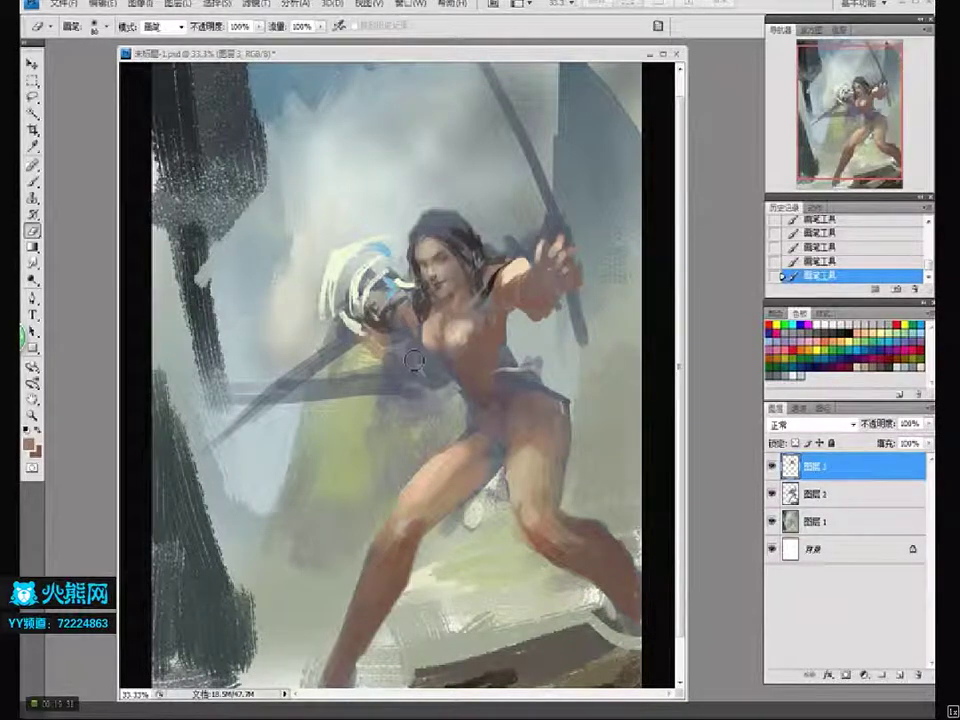
mouse_move(333, 298)
left_mouse_down()
mouse_move(340, 292)
mouse_move(315, 283)
left_mouse_up()
key("ctrl+e")
Choose a hard round eraser tip and erase the dark bow and shaft strokes extending from the drawn-back hand
right_click(332, 458)
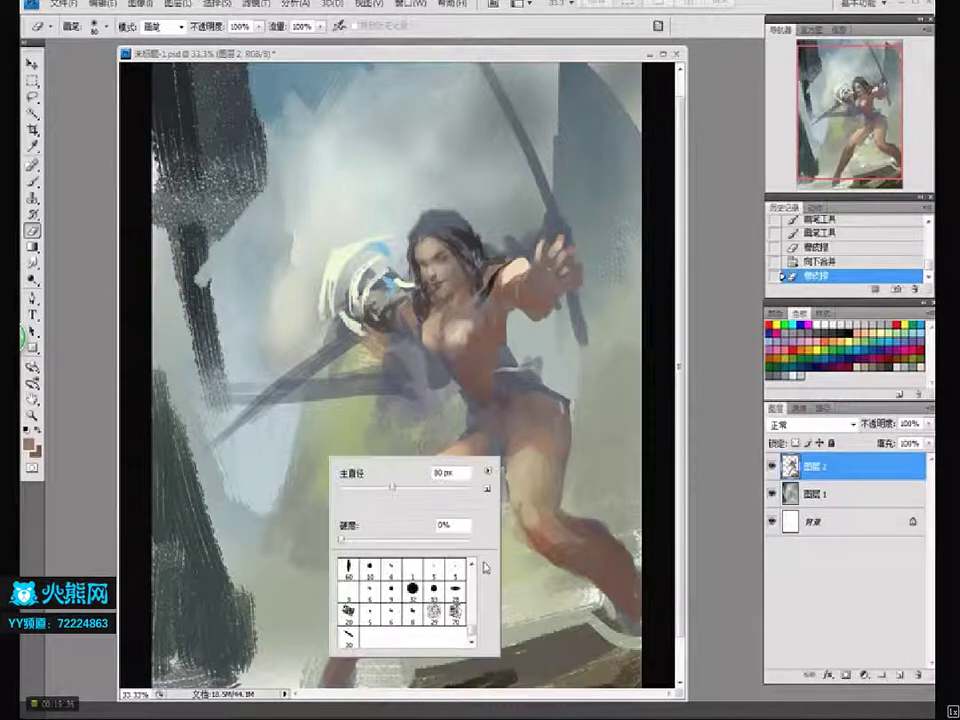
left_click(412, 588)
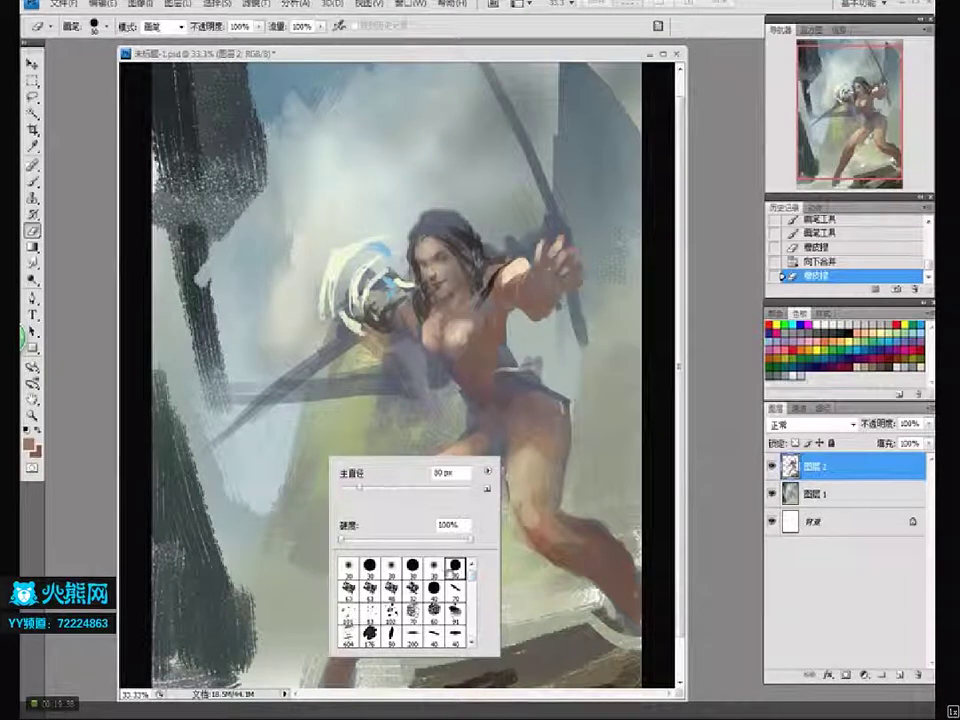
key("Return")
left_click_drag(300, 470, 446, 401)
mouse_move(335, 305)
left_mouse_down()
mouse_move(333, 270)
mouse_move(335, 300)
left_mouse_up()
key("bracketright")
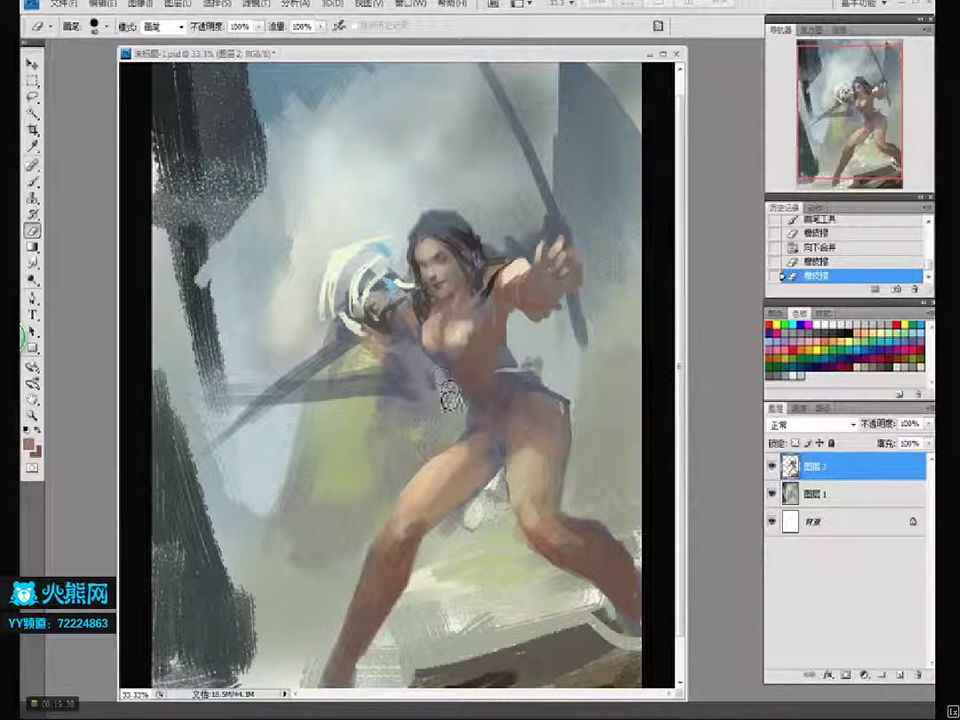
key("bracketright")
mouse_move(450, 389)
left_mouse_down()
mouse_move(419, 389)
mouse_move(409, 367)
mouse_move(381, 391)
mouse_move(319, 394)
mouse_move(340, 381)
mouse_move(254, 444)
mouse_move(272, 359)
mouse_move(247, 387)
mouse_move(303, 392)
mouse_move(349, 354)
left_mouse_up()
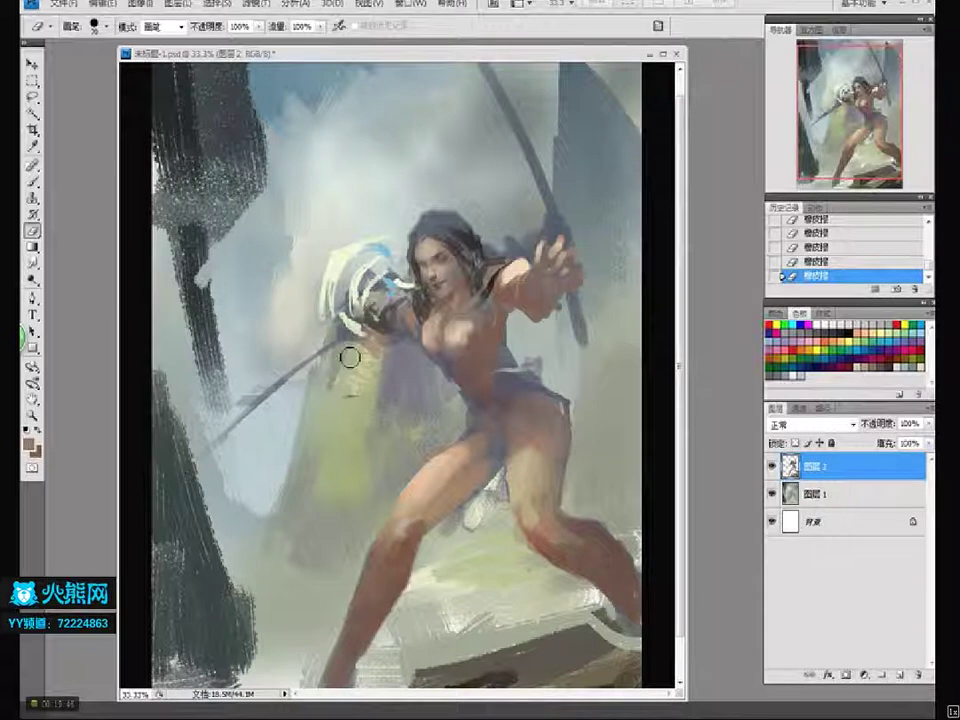
scroll(338, 345, "down", 2)
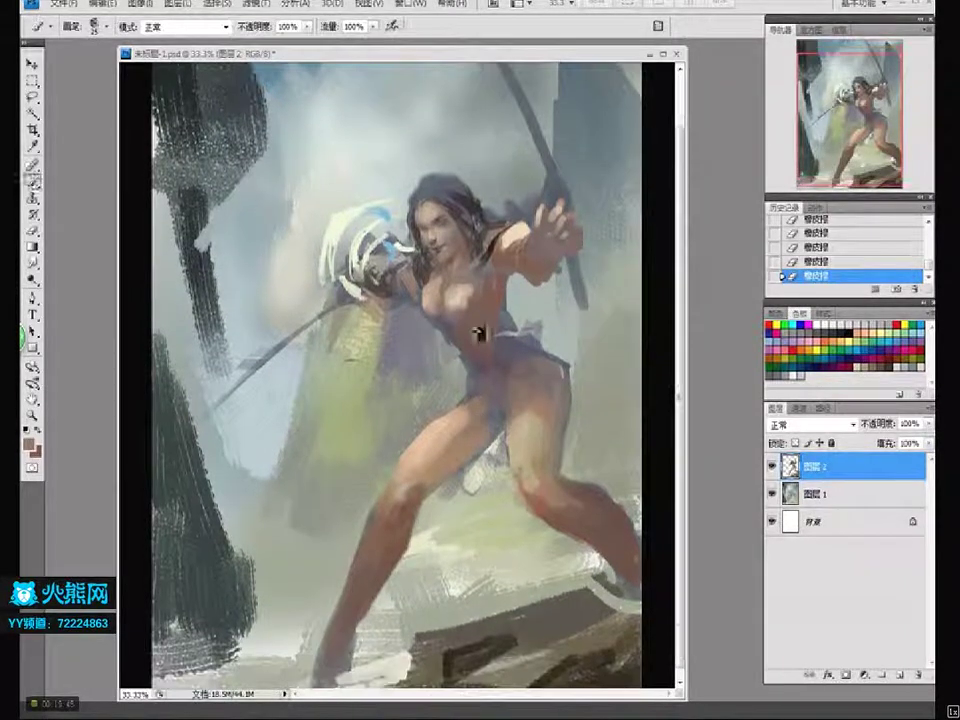
mouse_move(348, 311)
left_mouse_down()
mouse_move(252, 382)
mouse_move(221, 392)
left_mouse_up()
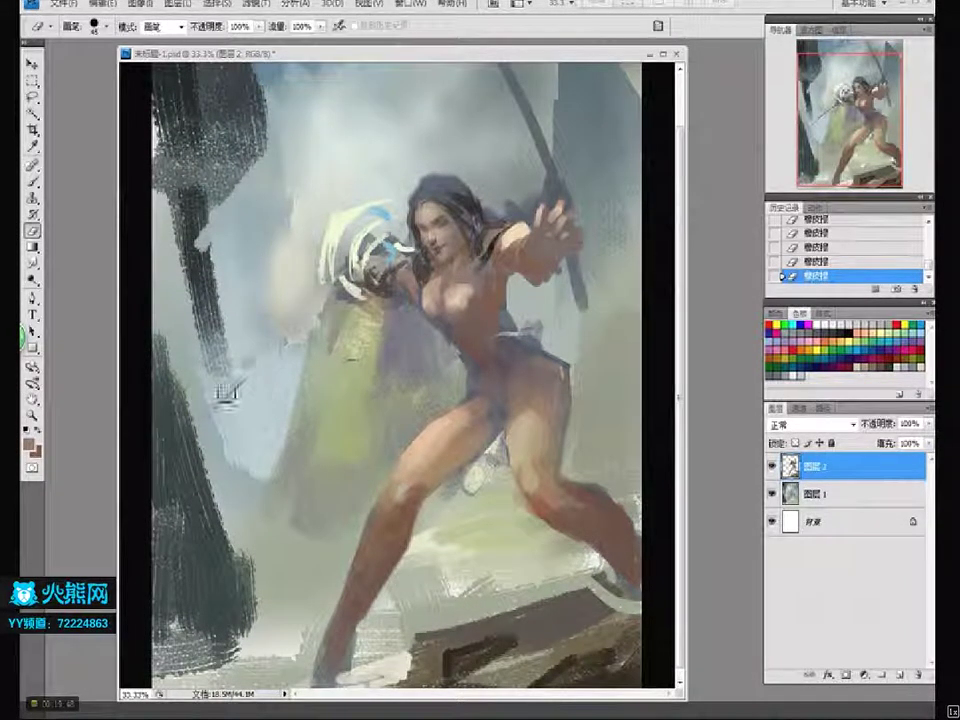
key("b")
mouse_move(396, 265)
left_mouse_down()
mouse_move(372, 252)
mouse_move(280, 264)
left_mouse_up()
left_click_drag(330, 232, 300, 272)
mouse_move(406, 320)
left_mouse_down()
mouse_move(296, 362)
mouse_move(409, 342)
mouse_move(390, 352)
mouse_move(432, 340)
left_mouse_up()
key("ctrl+z")
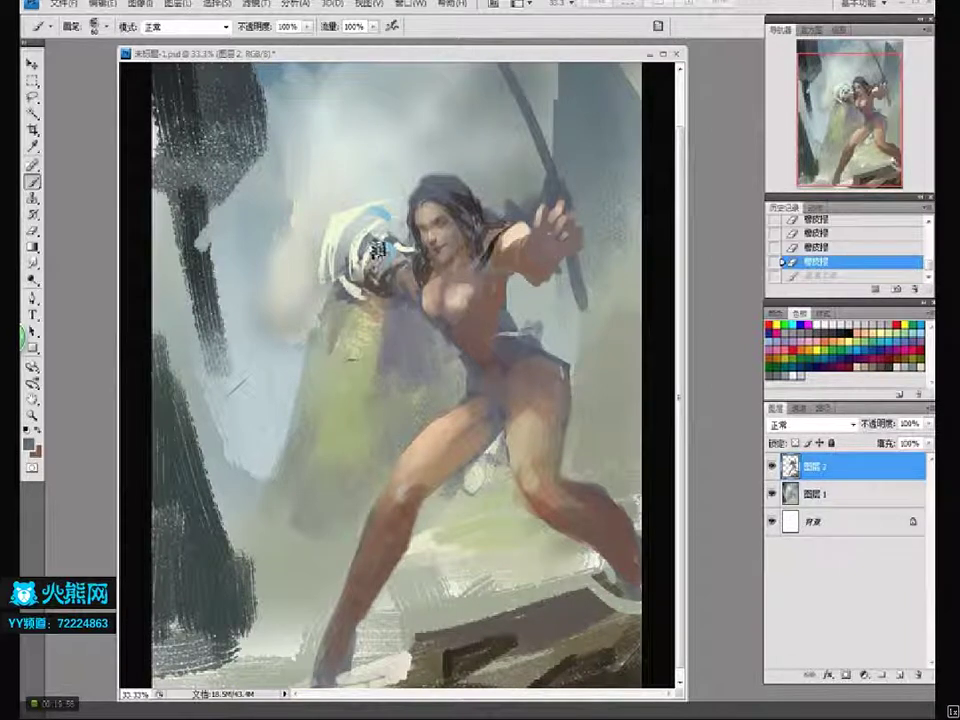
Paint a straight dark brown shaft running diagonally down and outward from the glowing hand
left_click_drag(270, 199, 293, 197)
left_click_drag(374, 249, 347, 266)
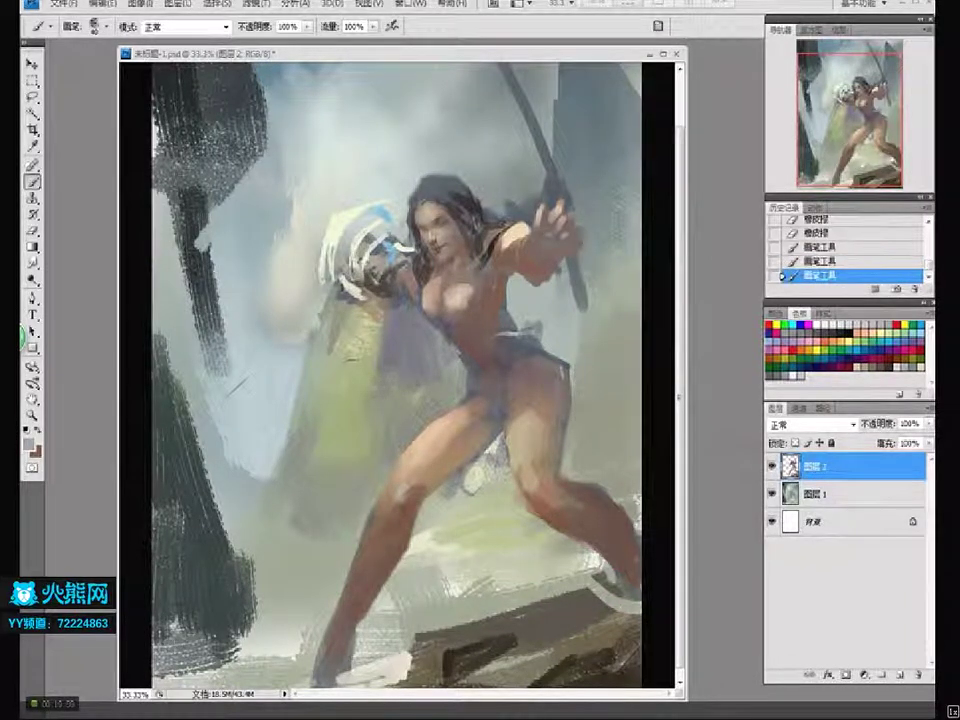
left_click(320, 276, "shift")
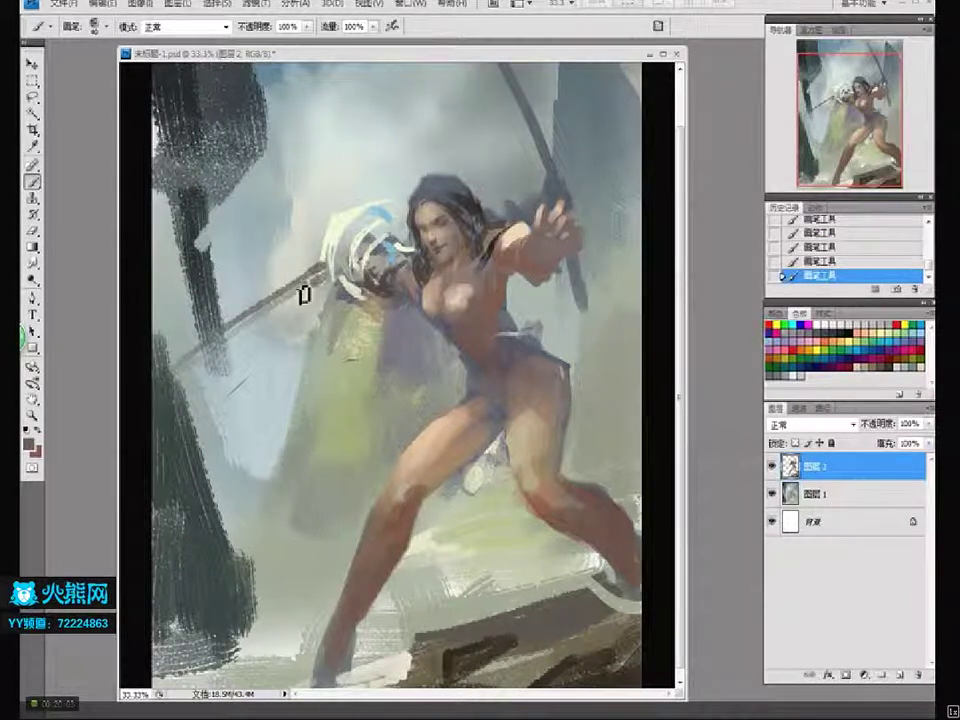
Select the extended leg on the picture's left side with the Lasso, nudge it slightly right, and deselect
key("l")
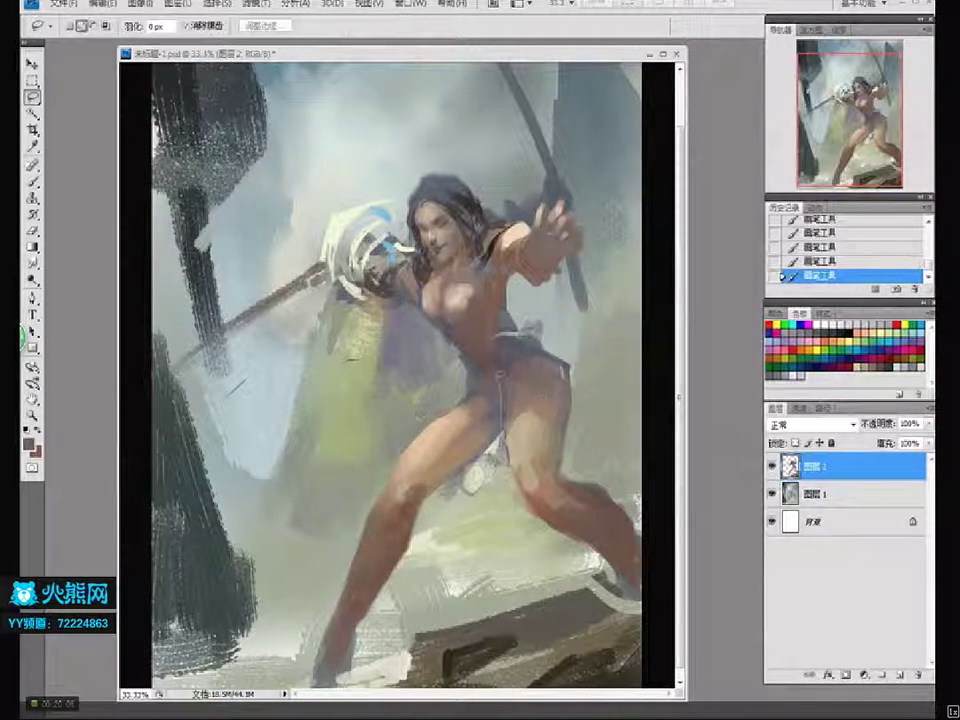
left_click_drag(470, 350, 466, 356)
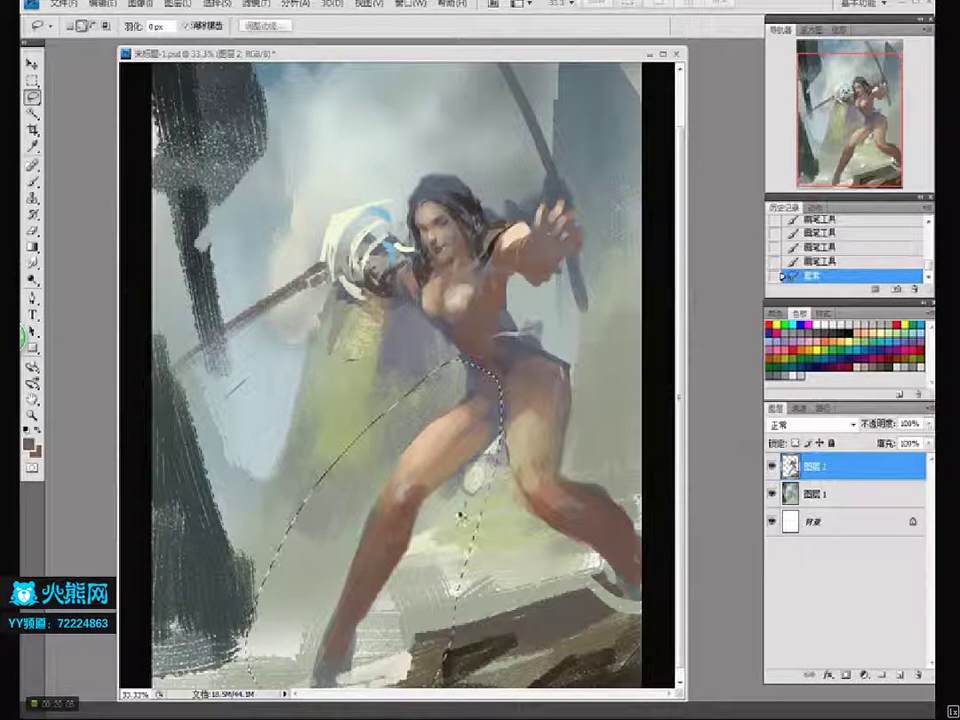
key("ctrl+Right")
key("ctrl+d")
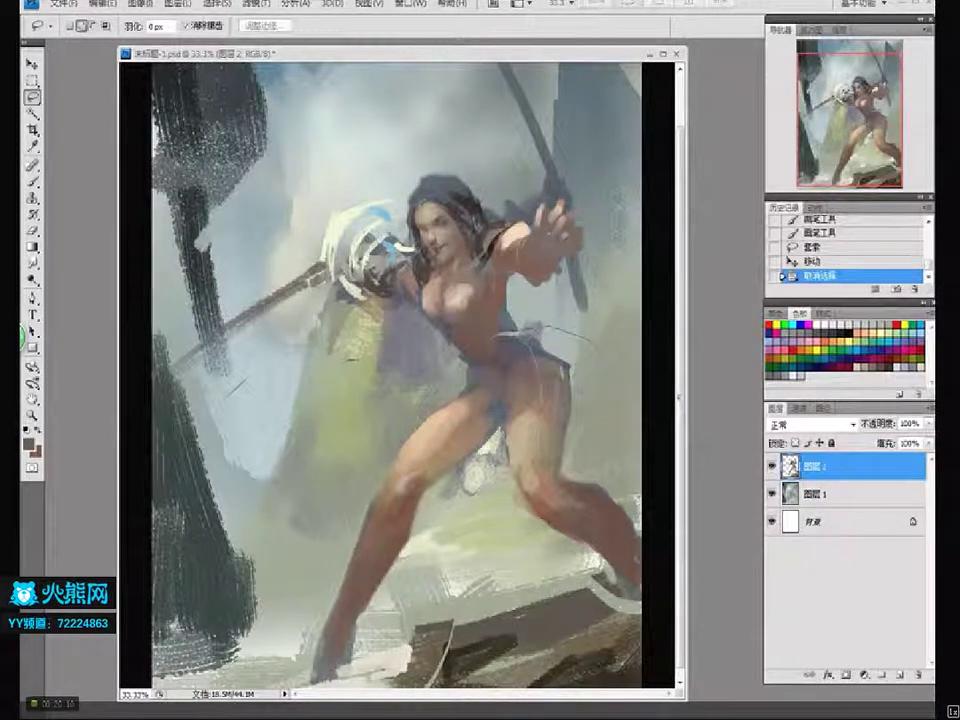
Lasso the outer part of the leg on the picture's right side, transform it inward to slim the leg, and deselect
left_click_drag(530, 325, 620, 580)
key("ctrl+t")
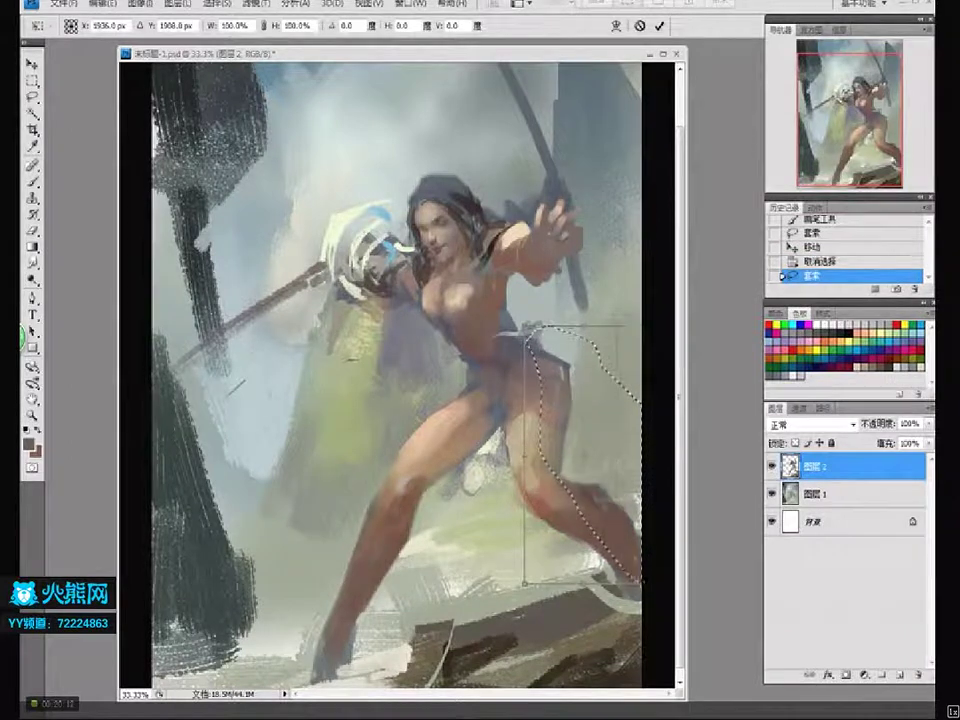
mouse_move(600, 450)
left_mouse_down()
mouse_move(606, 459)
mouse_move(589, 476)
left_mouse_up()
key("Return")
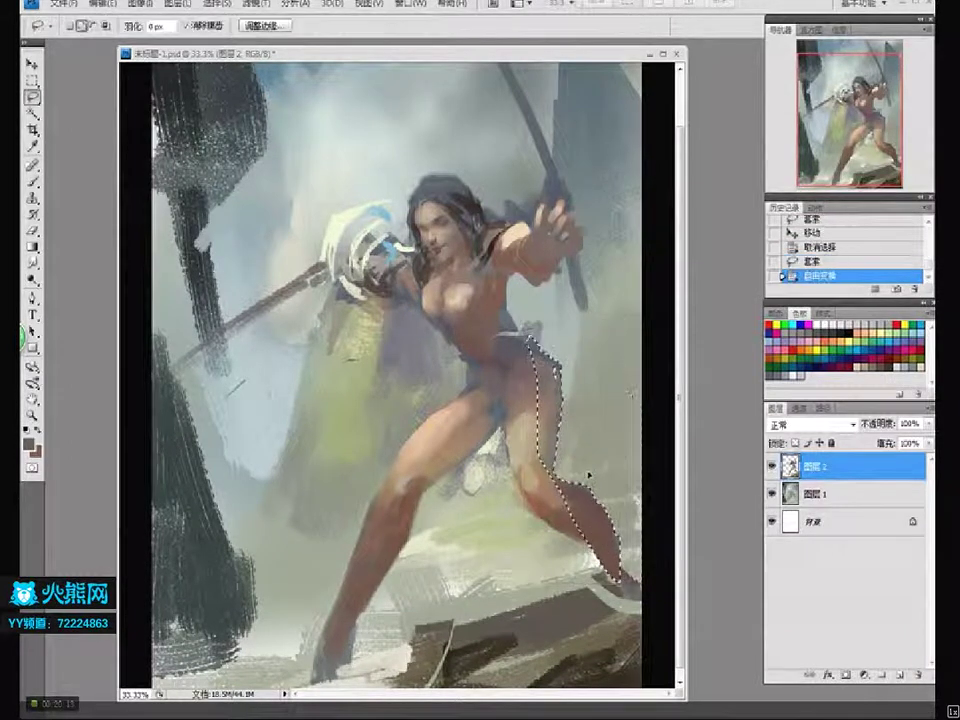
key("ctrl+d")
Paint brown skin tones over the knee of the slimmed leg and undo the last stroke
key("b")
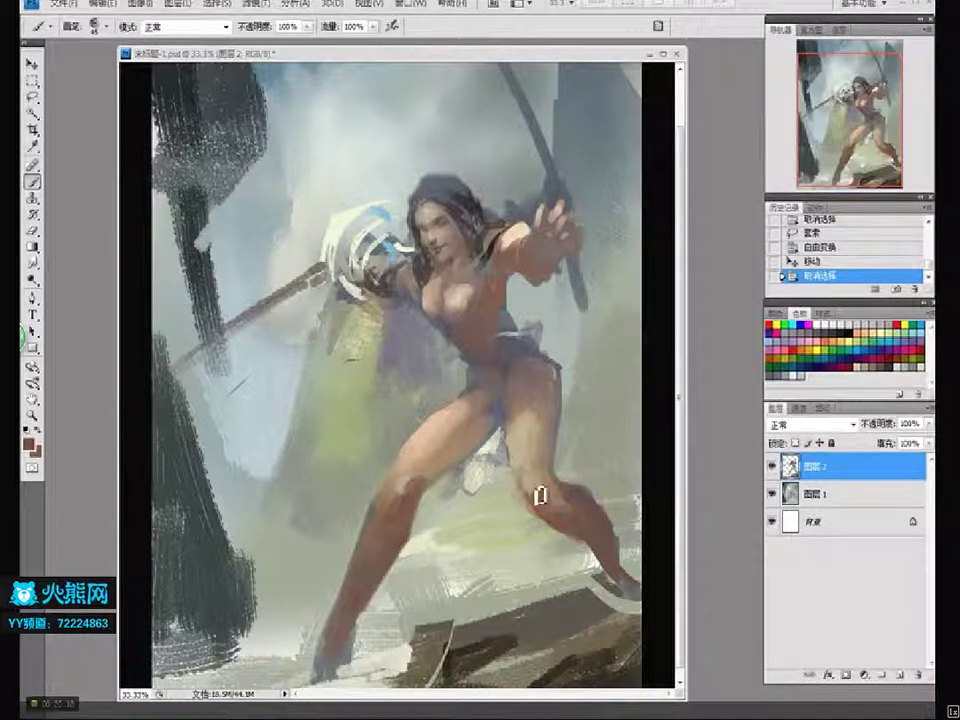
left_click_drag(545, 487, 550, 500)
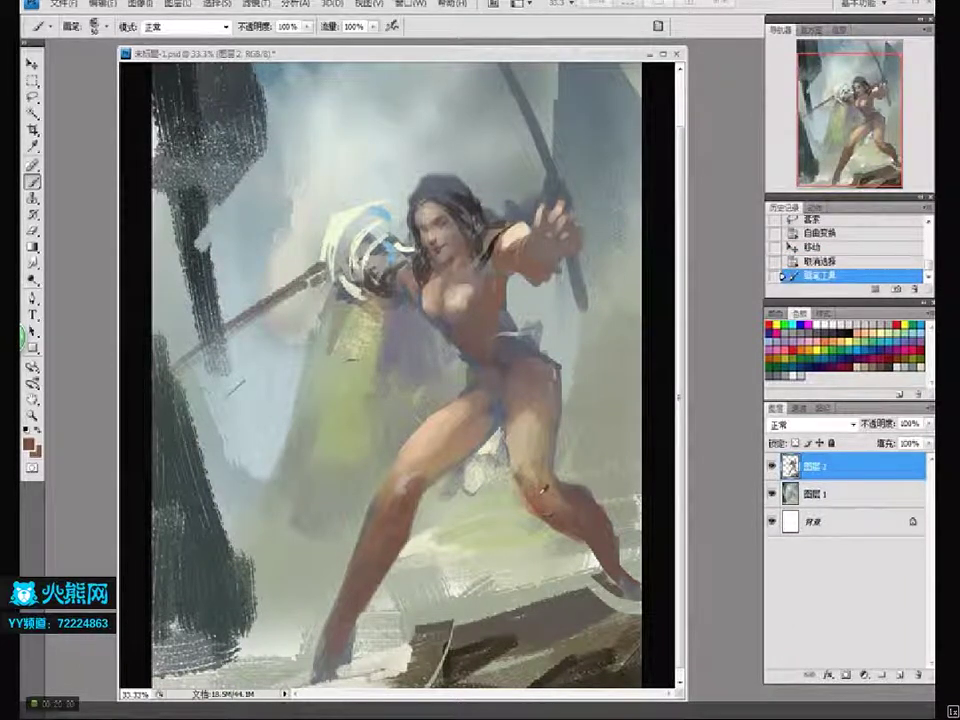
mouse_move(546, 454)
left_mouse_down()
mouse_move(527, 469)
mouse_move(548, 460)
mouse_move(540, 489)
left_mouse_up()
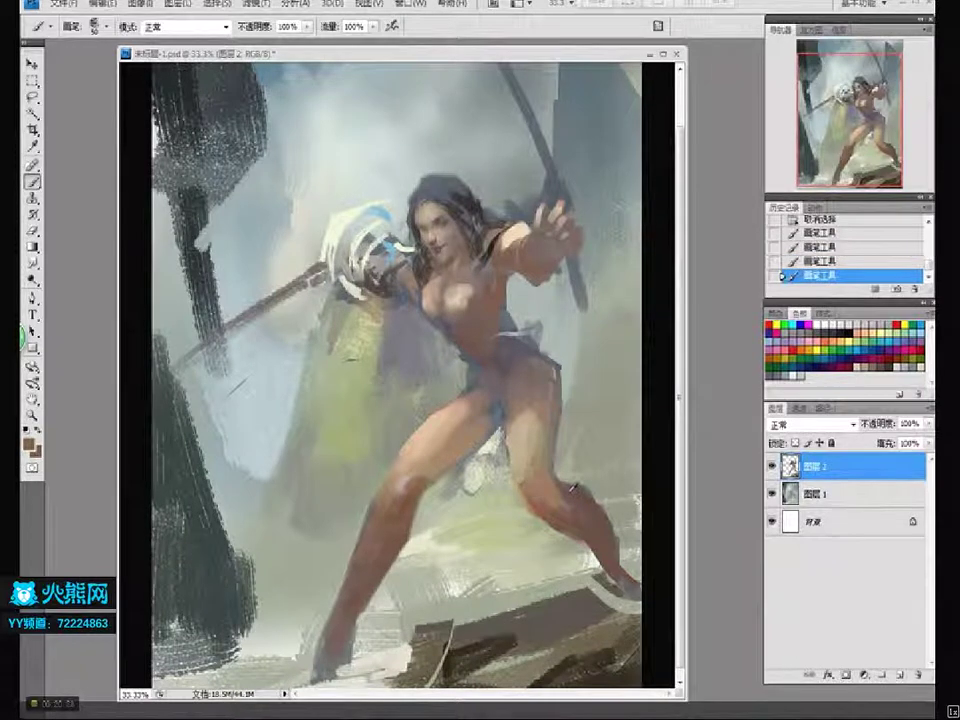
mouse_move(553, 439)
left_mouse_down()
mouse_move(523, 480)
mouse_move(540, 462)
left_mouse_up()
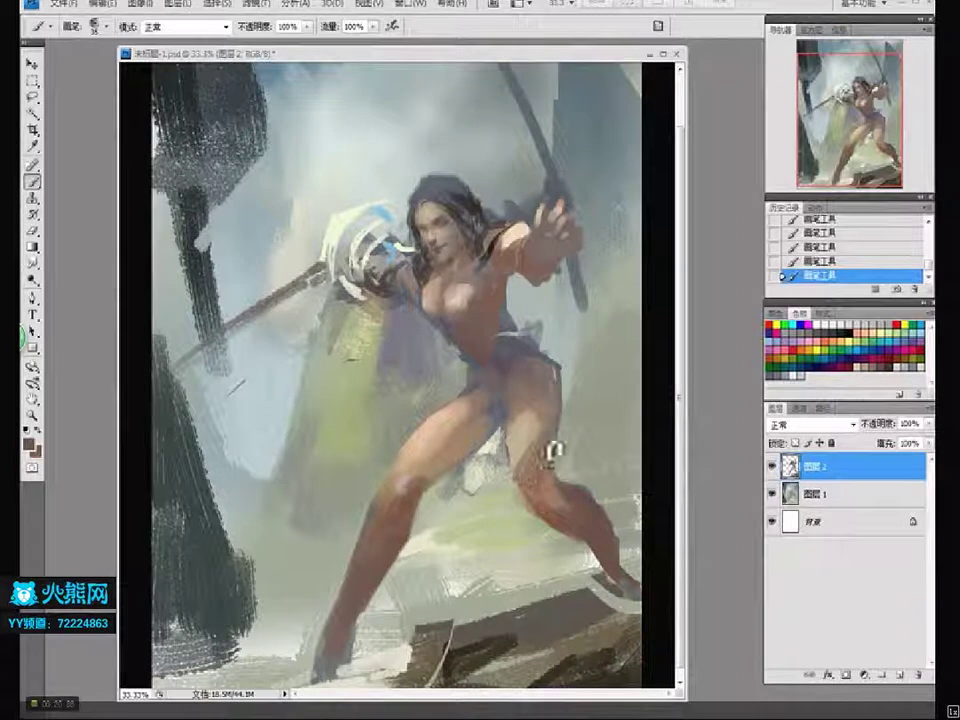
key("ctrl+z")
Switch to a hard round brush enlarged to 50 px and shade the area just above the slimmed leg's knee
right_click(481, 425)
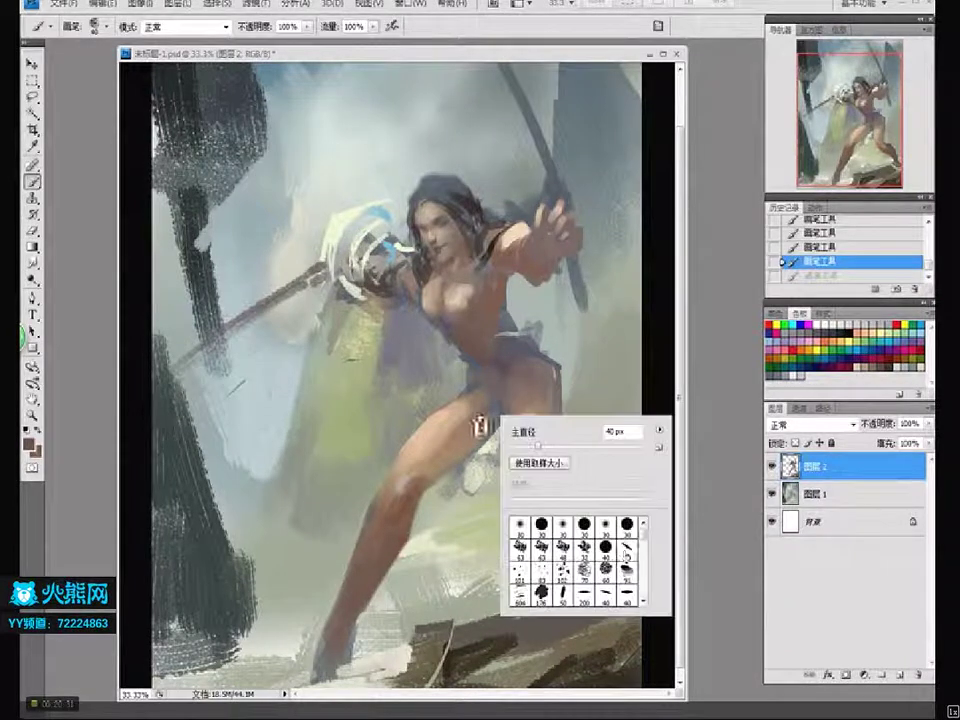
double_click(627, 523)
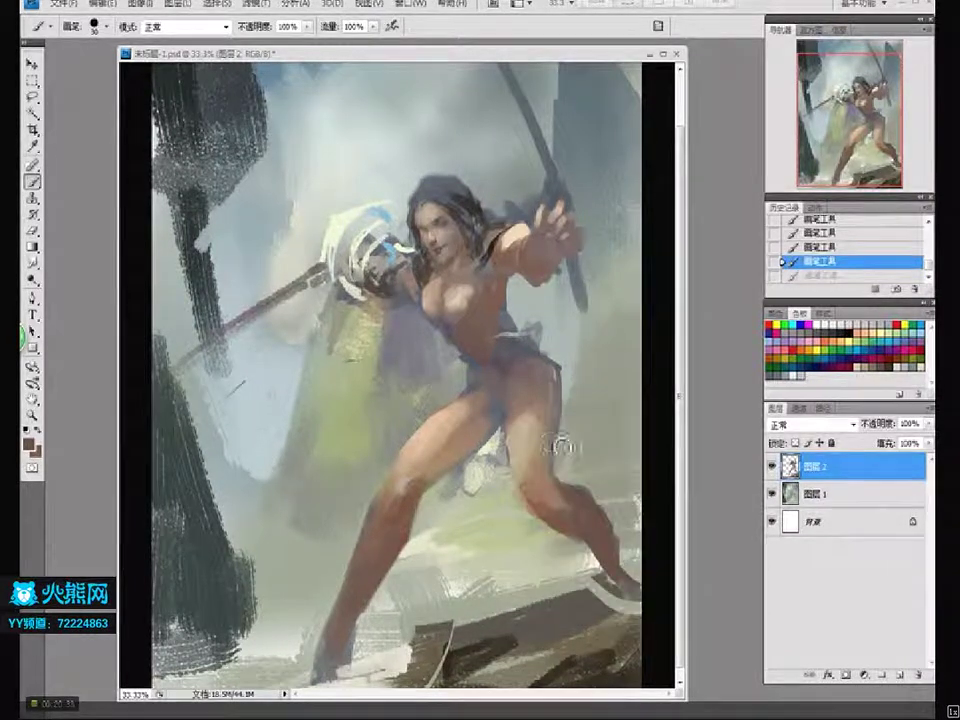
key("bracketright")
key("bracketright")
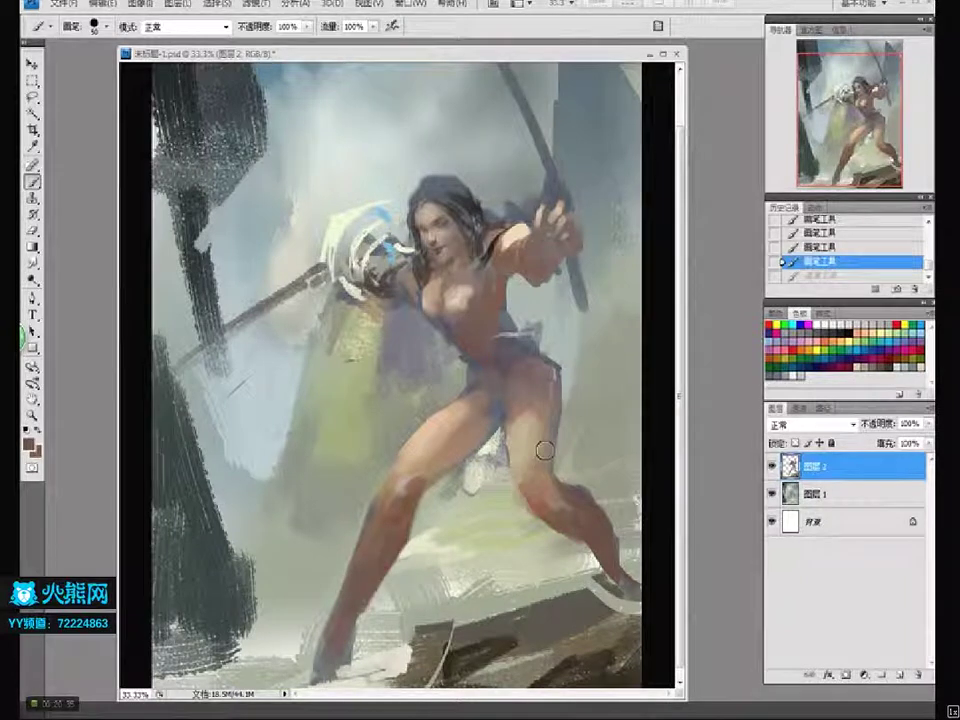
left_click_drag(530, 483, 553, 457)
right_click(452, 448)
key("Escape")
mouse_move(412, 330)
left_mouse_down()
mouse_move(394, 378)
mouse_move(404, 342)
left_mouse_up()
key("ctrl+z")
Reduce the hard round brush to 35 px
key("bracketleft")
key("bracketleft")
key("bracketleft")
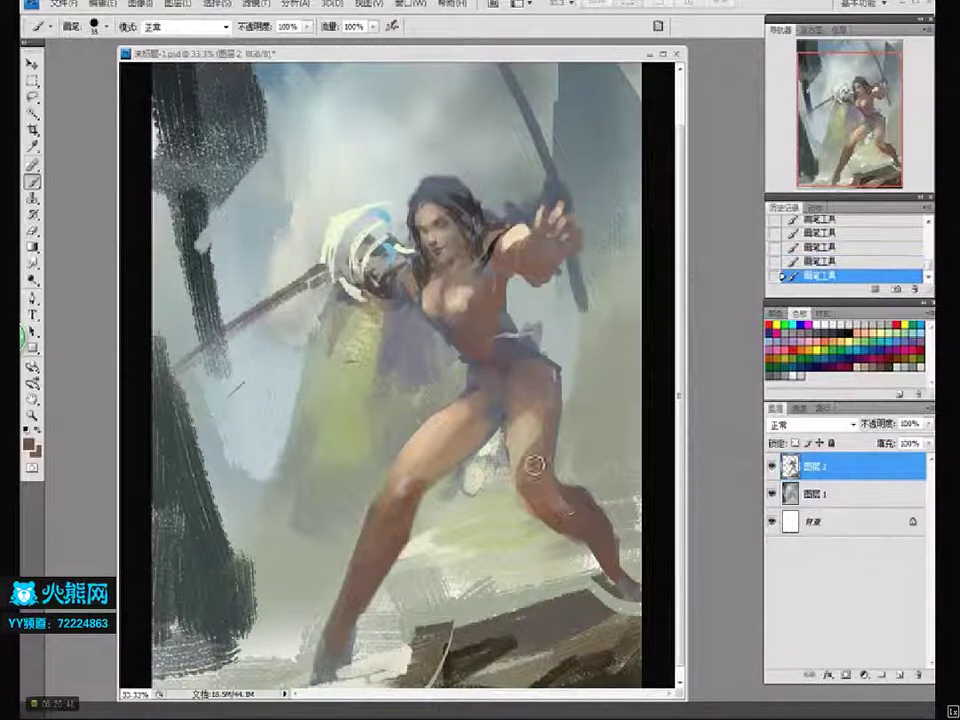
Tint the knee of the slimmed leg with a muted grey-blue and paint its foot in a sampled brown
key("i")
left_click(30, 443)
left_click(265, 299)
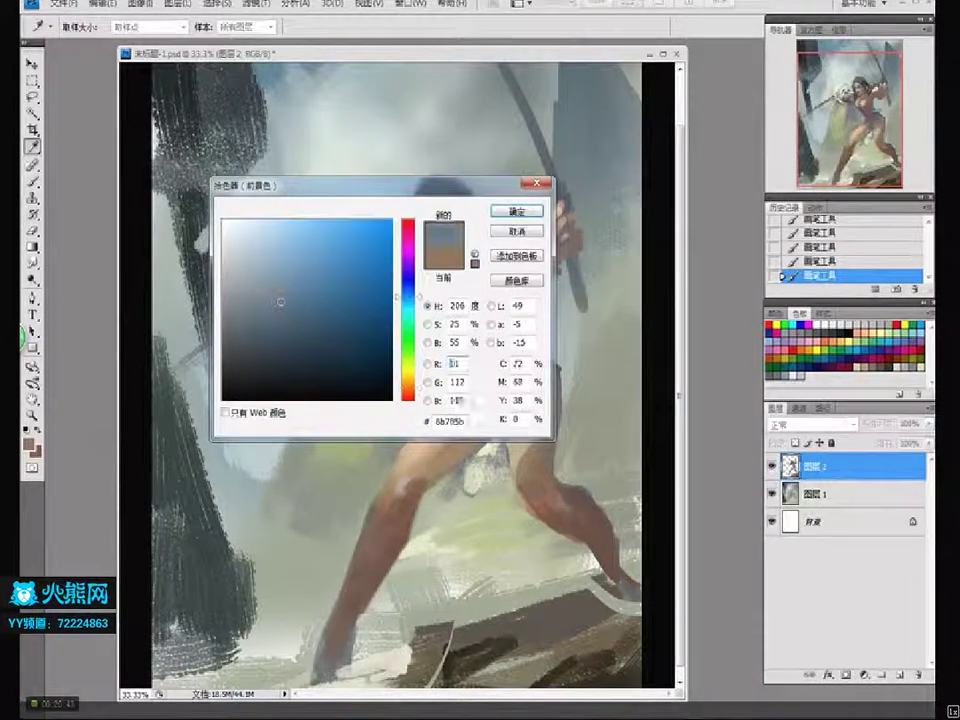
left_click(517, 212)
key("b")
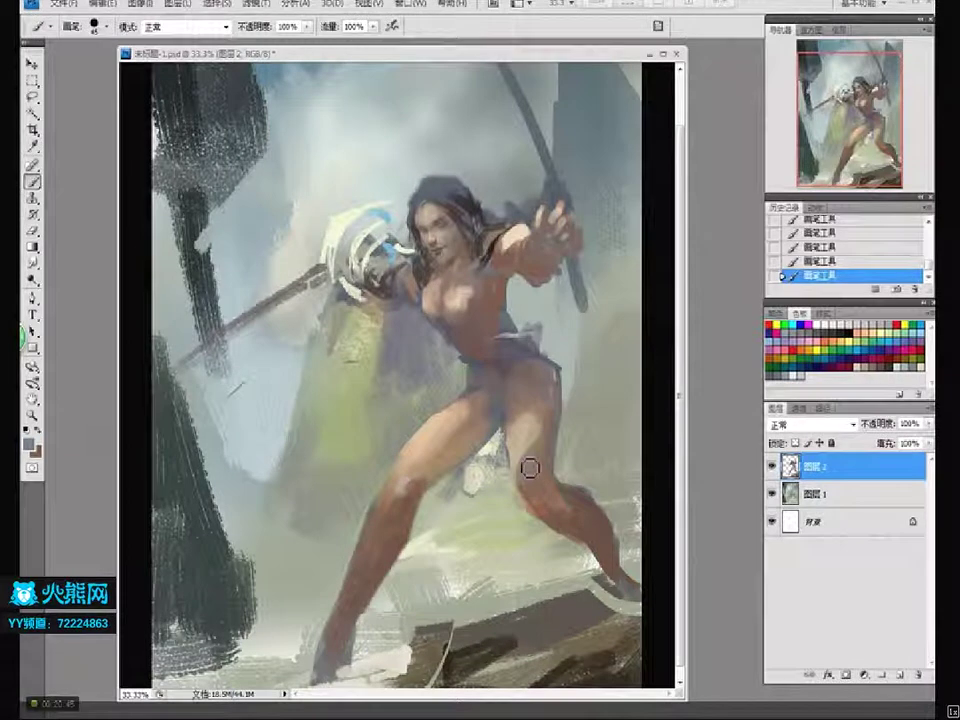
left_click(556, 490, "alt")
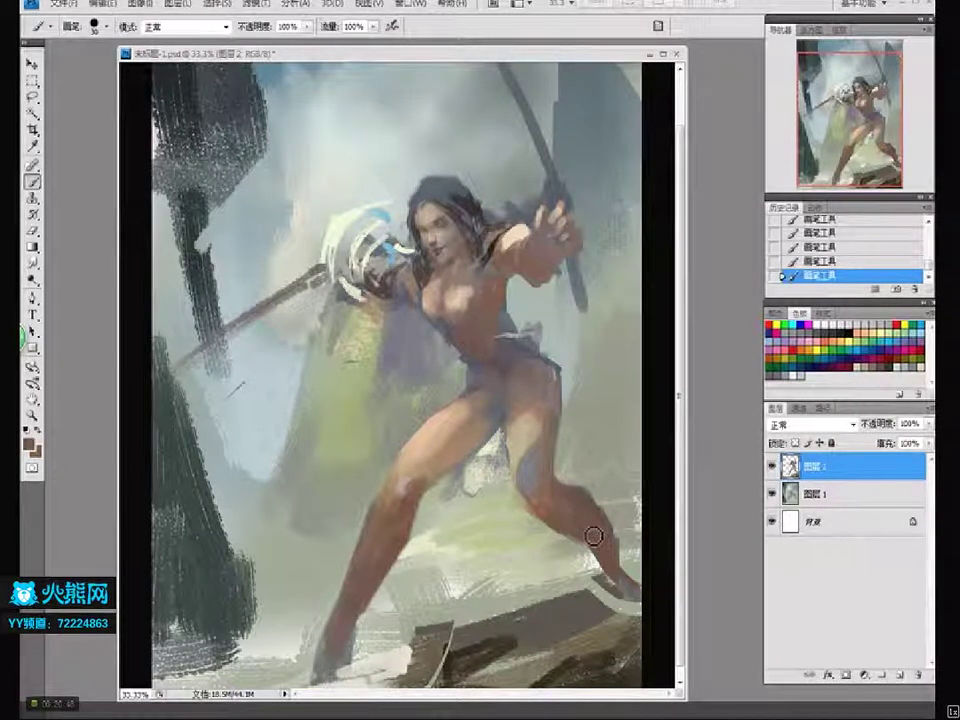
left_click_drag(618, 578, 628, 619)
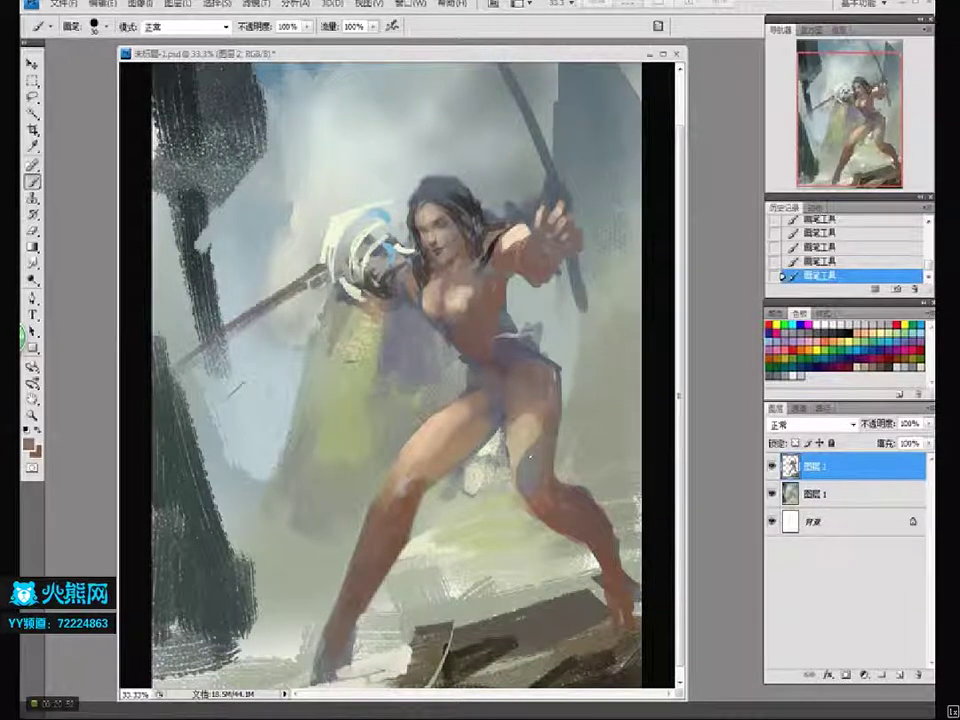
Shade the same knee with a neutral grey and darken the garment around the hips
left_click(29, 442)
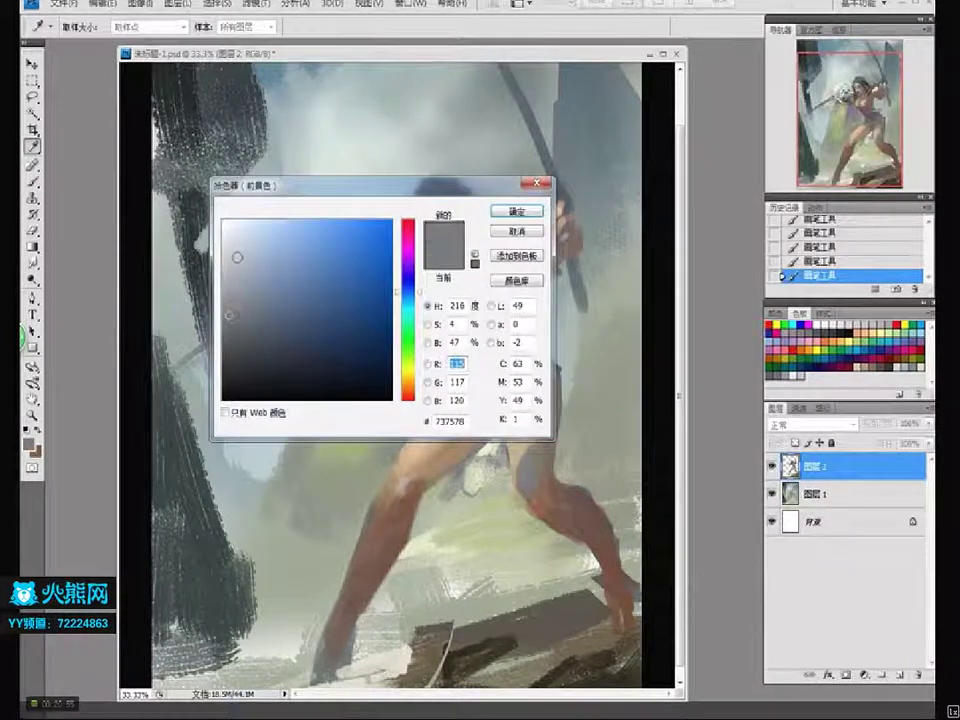
left_click(512, 213)
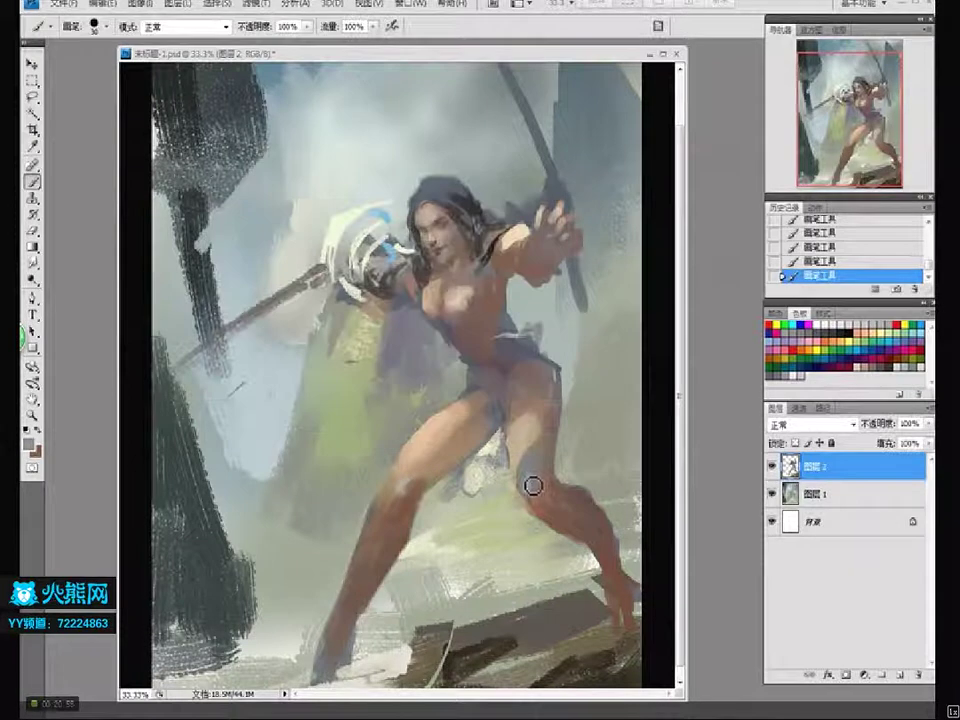
left_click(531, 490, "alt")
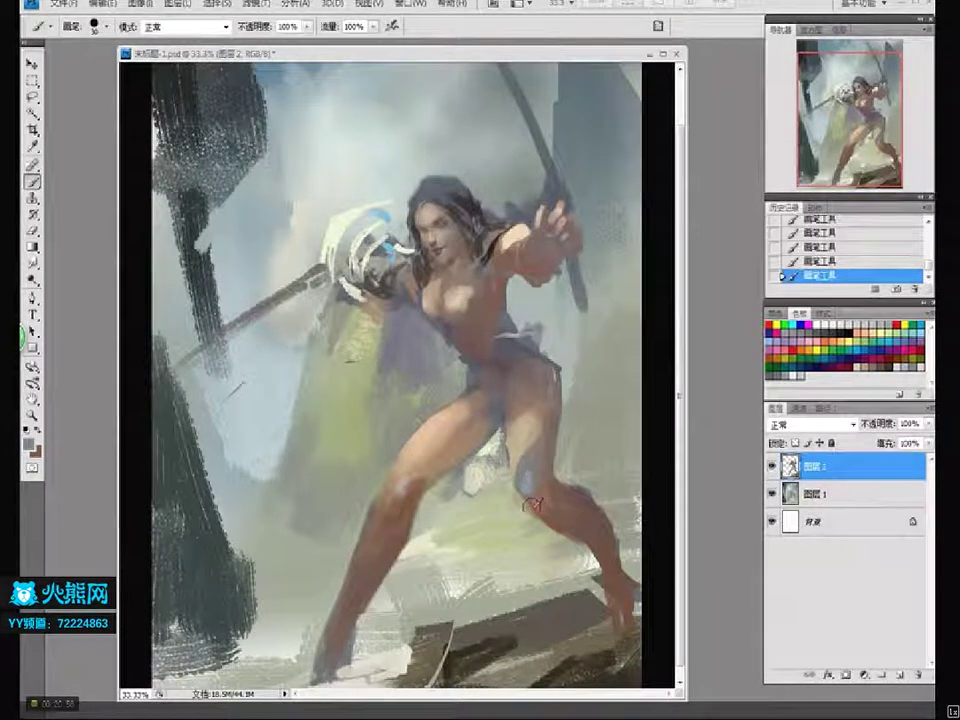
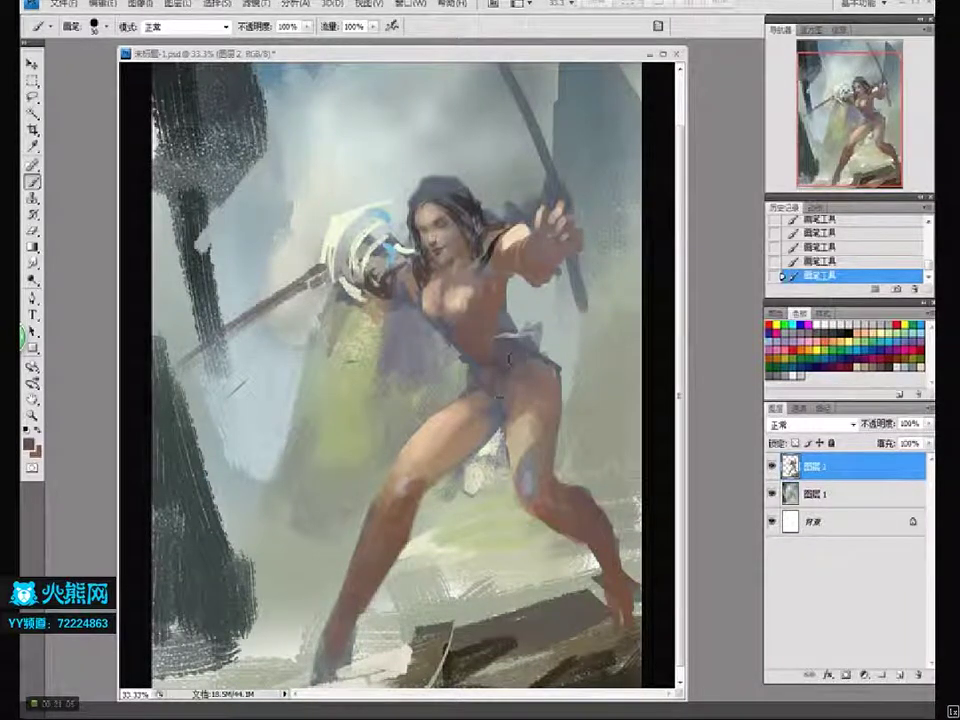
mouse_move(531, 369)
left_mouse_down()
mouse_move(597, 413)
mouse_move(572, 383)
mouse_move(621, 404)
left_mouse_up()
Create a new layer and paint grey-brown strokes over the torso, along the back of the waist and at the crotch
key("ctrl+shift+alt+n")
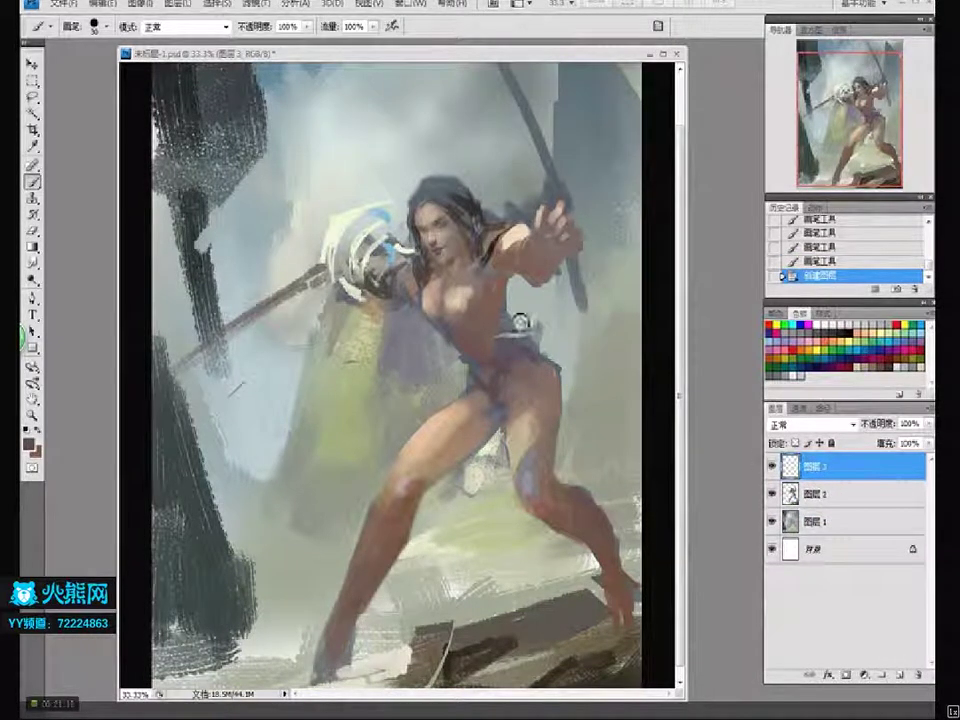
left_click_drag(508, 297, 509, 328)
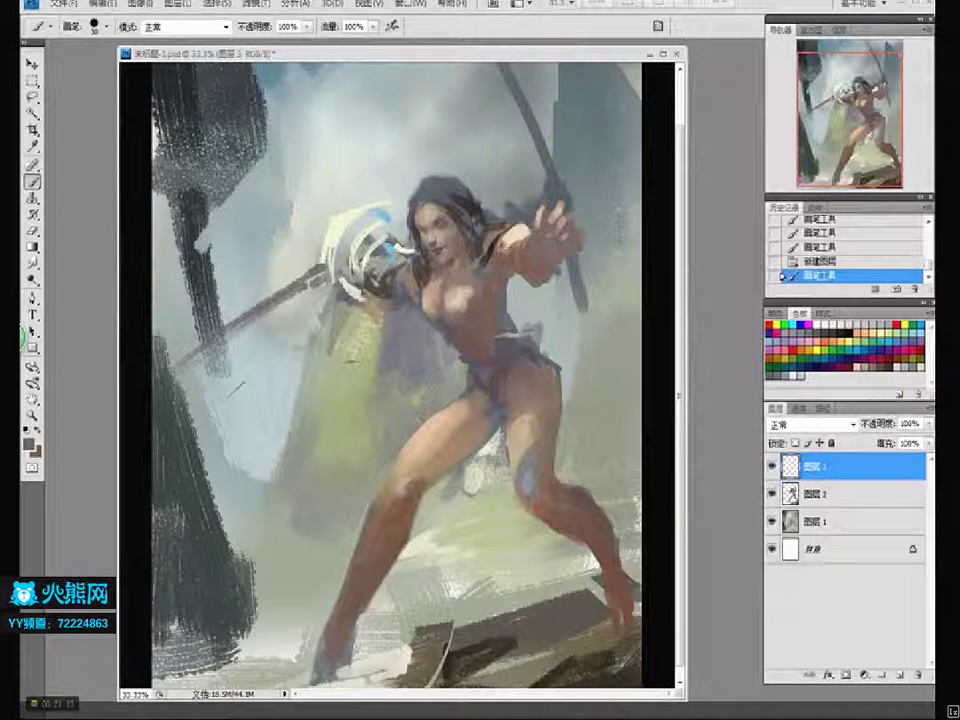
left_click_drag(479, 241, 483, 245)
left_click_drag(503, 390, 503, 468)
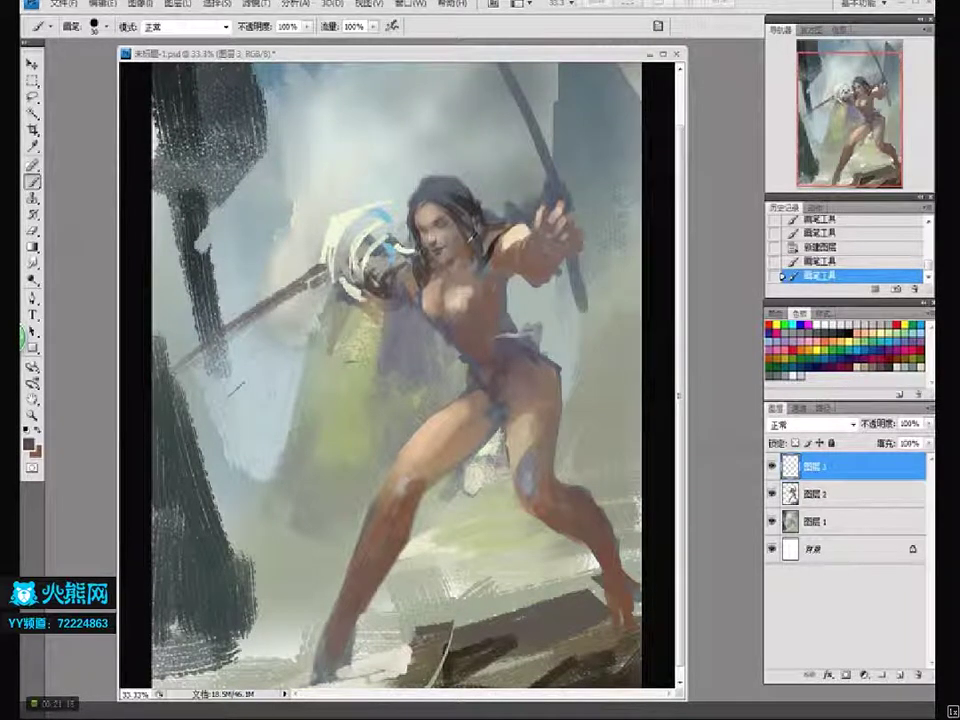
key("bracketright")
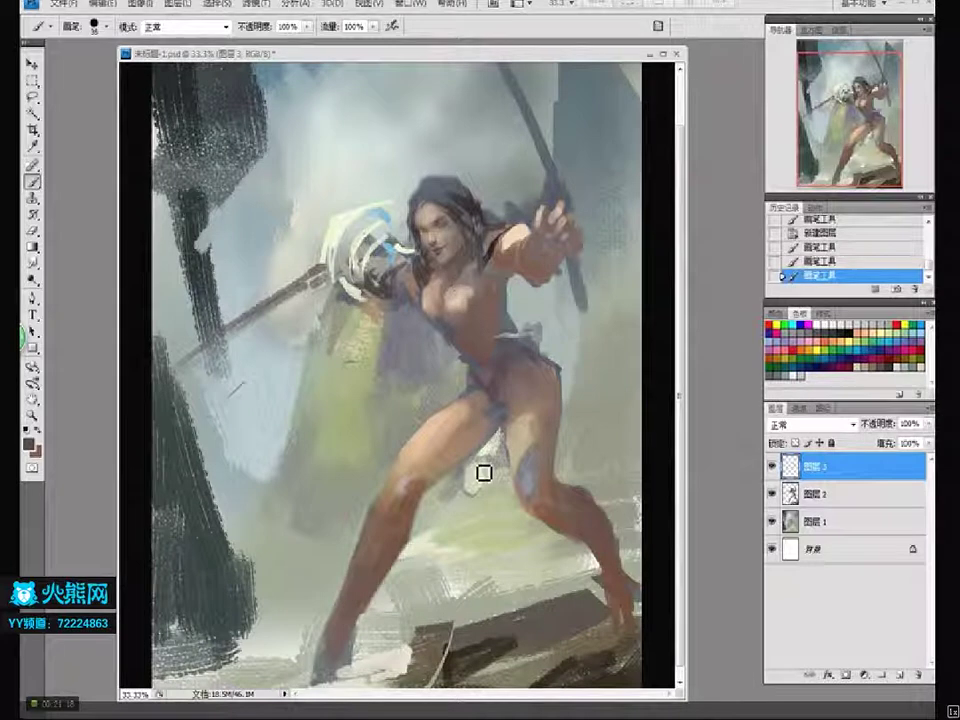
key("bracketleft")
mouse_move(425, 212)
left_mouse_down()
mouse_move(481, 272)
mouse_move(478, 307)
left_mouse_up()
Refine the chest and lower ribs with brown skin tones sampled from the torso
key("bracketright")
left_click(475, 287, "alt")
left_click(473, 311, "alt")
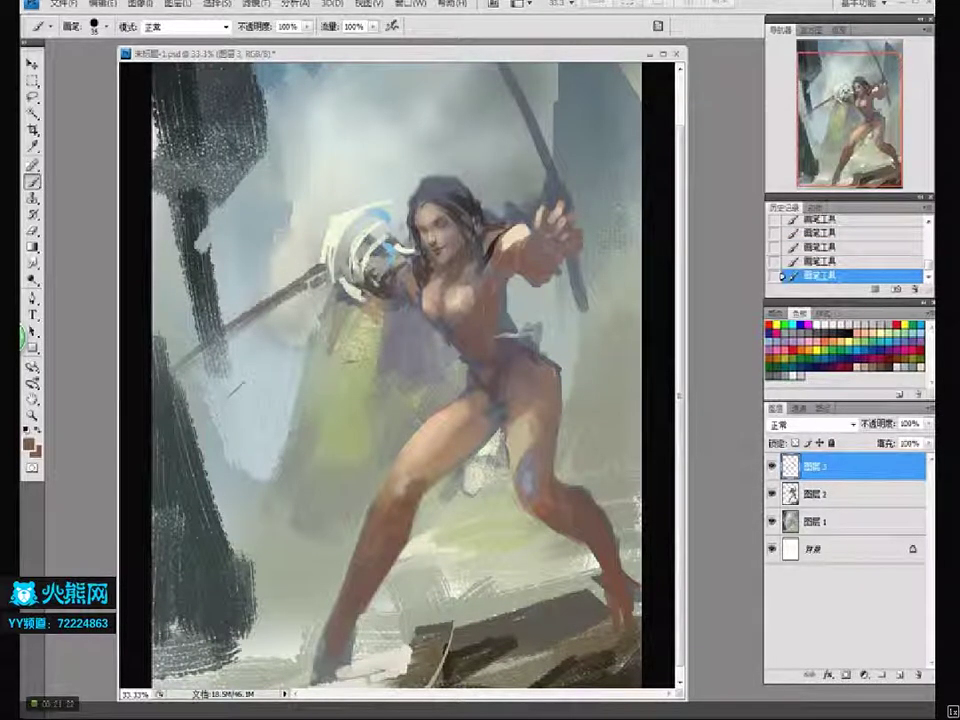
left_click_drag(452, 328, 455, 322)
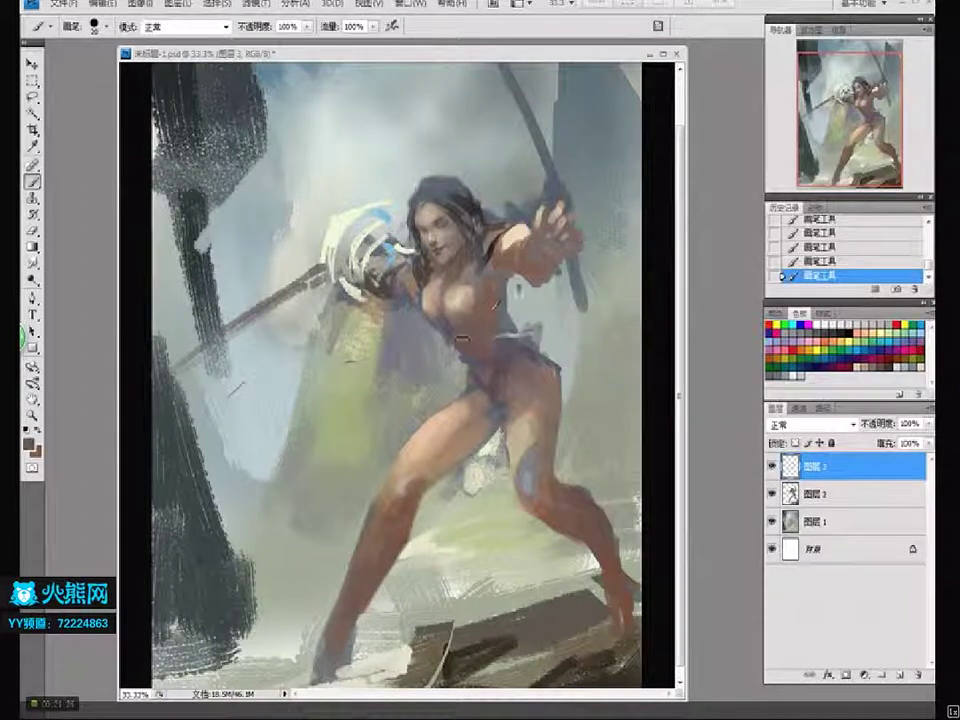
Erase the excess paint beside the waist and merge the new layer down into 图层 2
key("e")
left_click(518, 304)
key("ctrl+e")
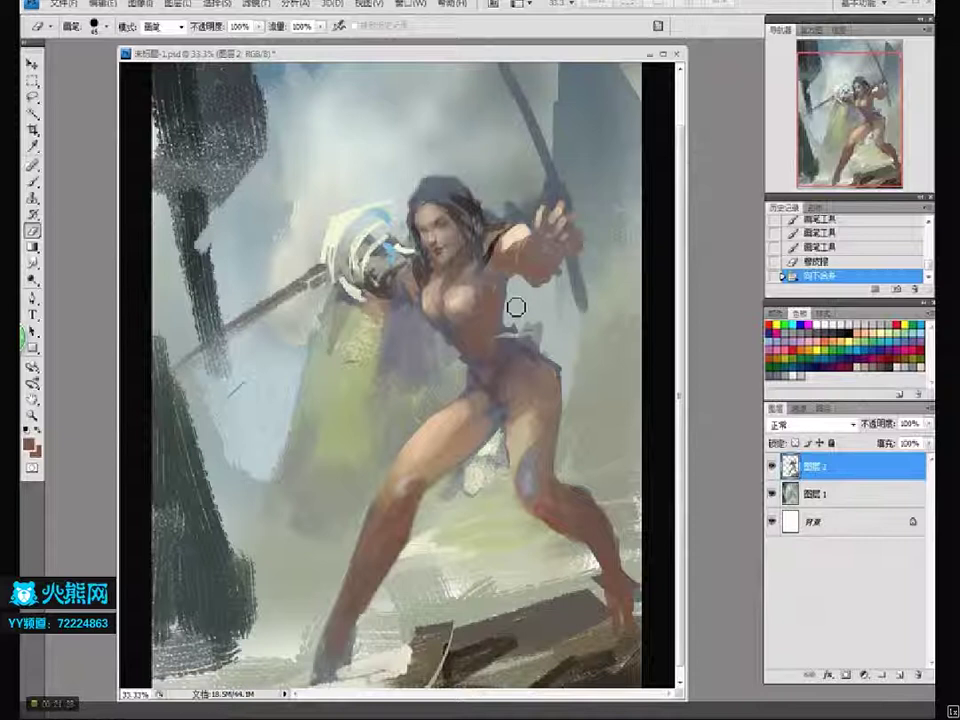
Clean up the waist's edge with the Eraser and repaint the contour of the lower torso in grey-brown
mouse_move(520, 338)
left_mouse_down()
mouse_move(530, 342)
mouse_move(508, 326)
mouse_move(467, 342)
left_mouse_up()
key("b")
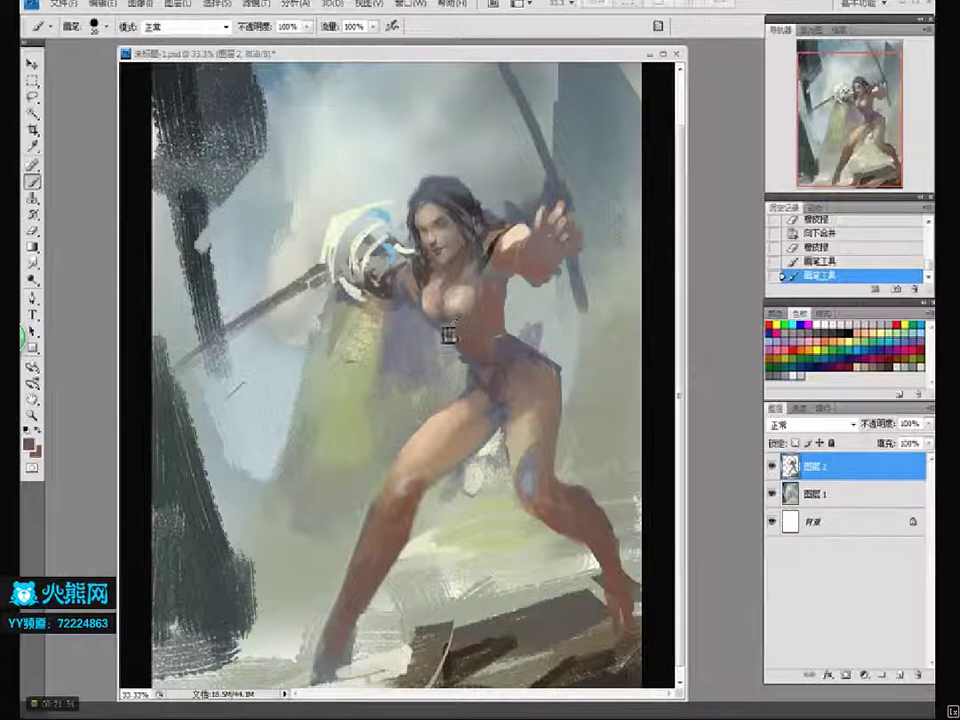
left_click_drag(454, 343, 482, 368)
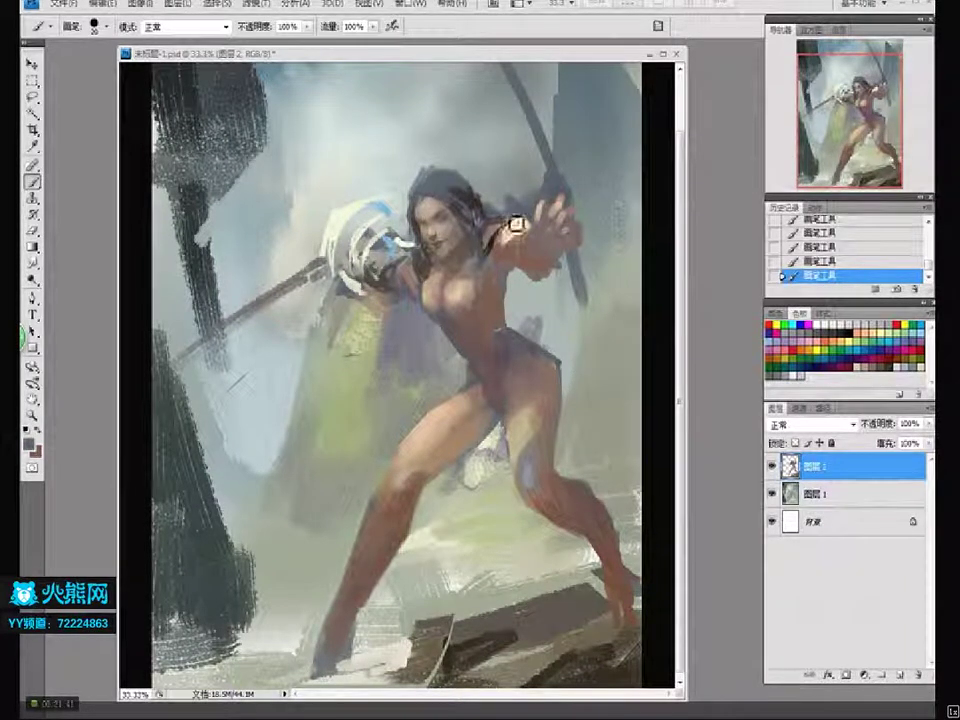
Brighten the background layer 图层 1 slightly with Curves, raising a point in the upper midtones to output 168
key("z")
left_click(478, 357, "alt")
left_click(478, 357, "alt")
left_click(480, 357)
key("b")
left_click(842, 492)
left_click(140, 5)
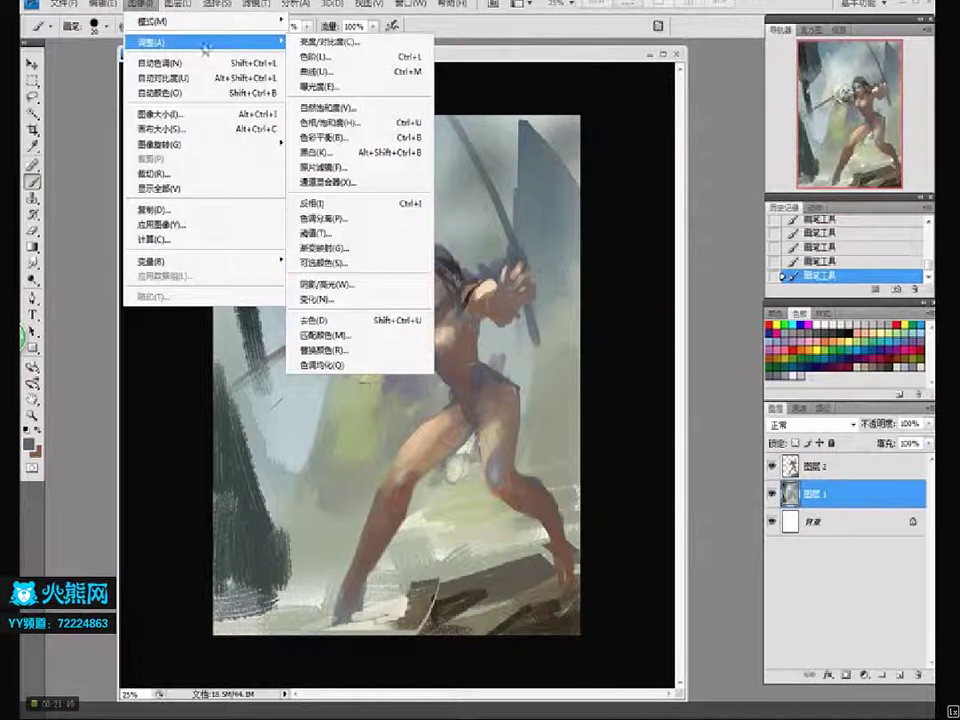
left_click(320, 69)
mouse_move(238, 557)
left_mouse_down()
mouse_move(223, 549)
mouse_move(224, 573)
left_mouse_up()
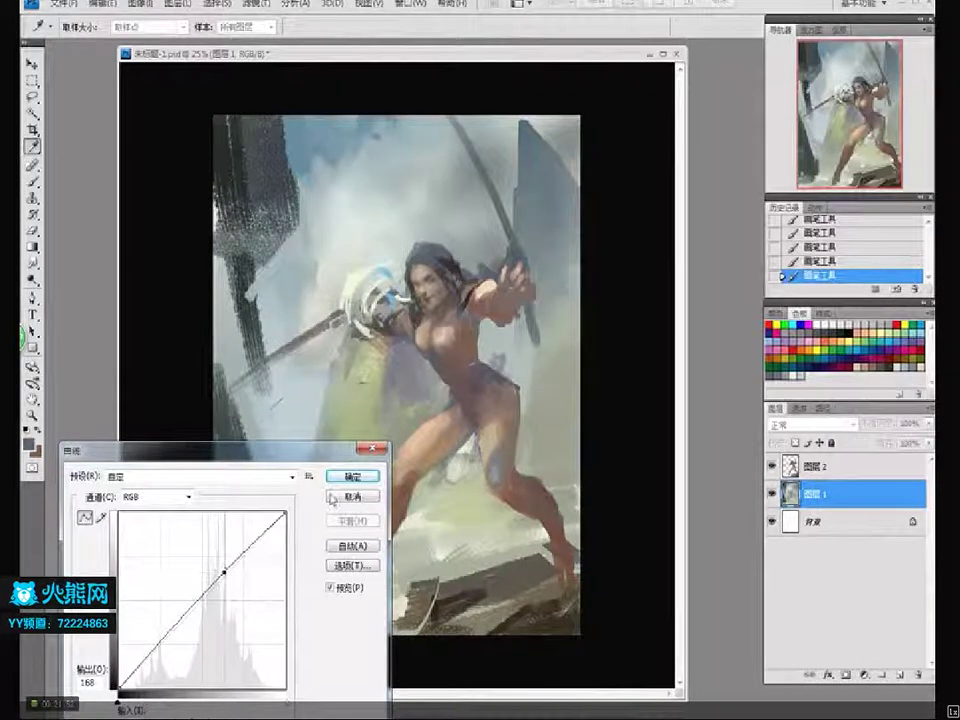
left_click(356, 478)
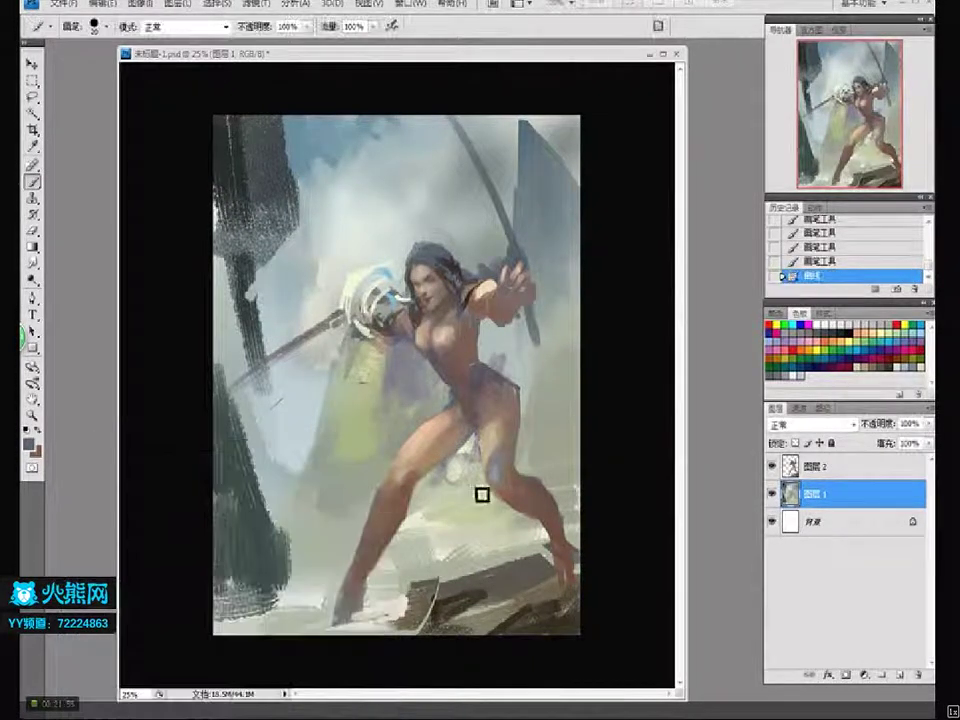
Return to layer 图层 2 and paint a dark edge on the hip garment
key("alt+]")
key("]")
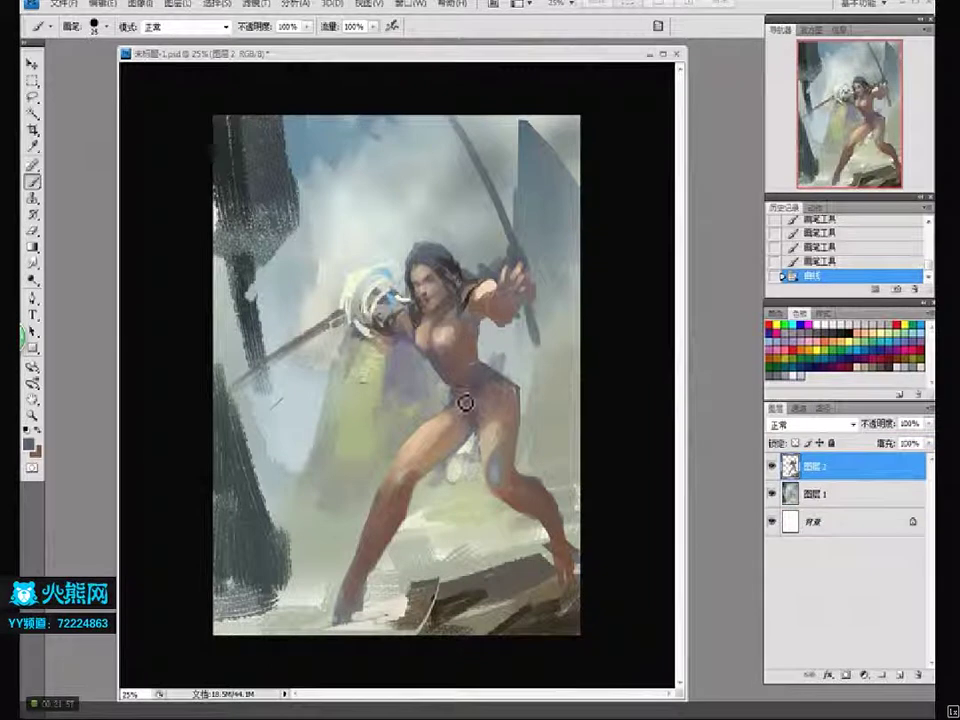
left_click(372, 327)
Create a new layer and paint a narrow dark strip of cloth hanging between the legs
key("ctrl+shift+alt+n")
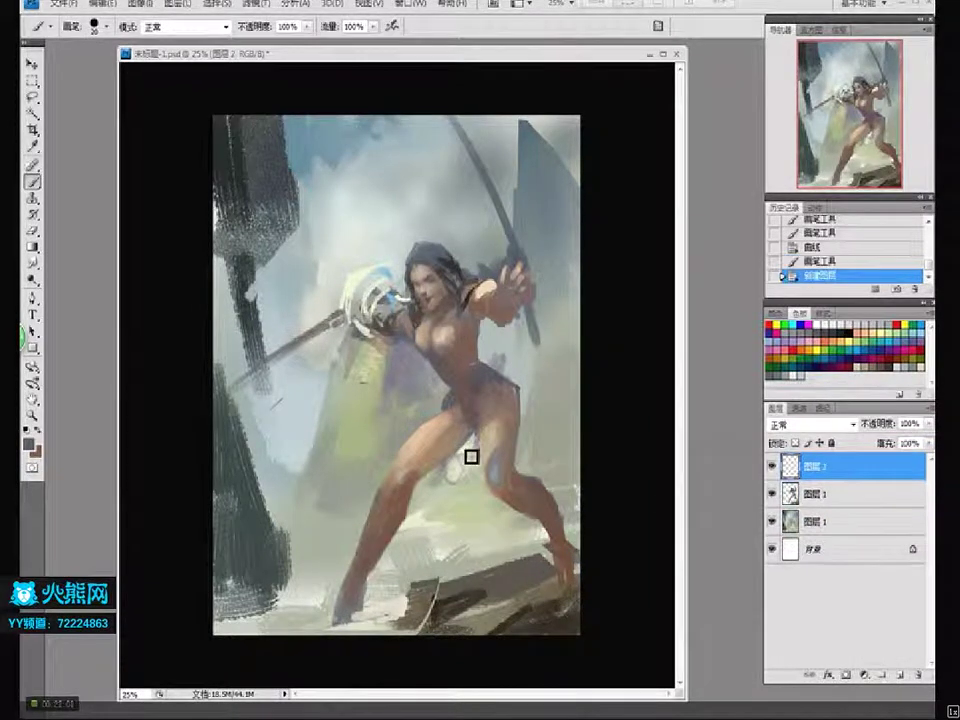
left_click_drag(469, 454, 437, 555)
left_click_drag(475, 458, 489, 445)
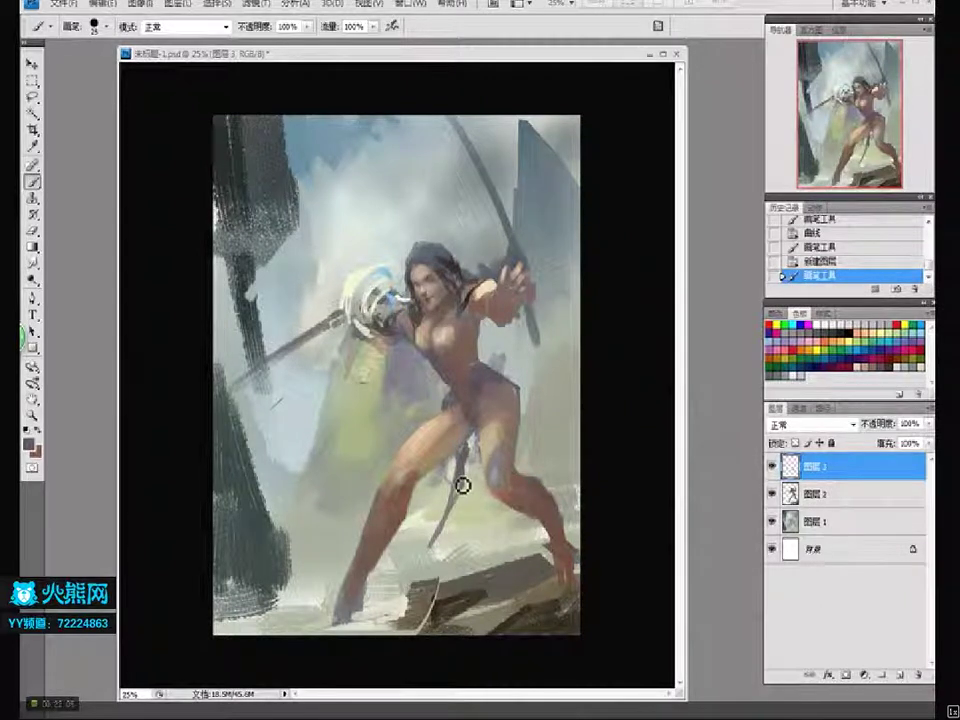
Paint a dark sash trailing from the waist past the hip to the picture's right edge and trim it with the Eraser
key("bracketright")
left_click_drag(492, 372, 548, 422)
mouse_move(516, 379)
left_mouse_down()
mouse_move(545, 437)
mouse_move(572, 454)
left_mouse_up()
key("bracketleft")
key("bracketleft")
left_click_drag(536, 403, 573, 460)
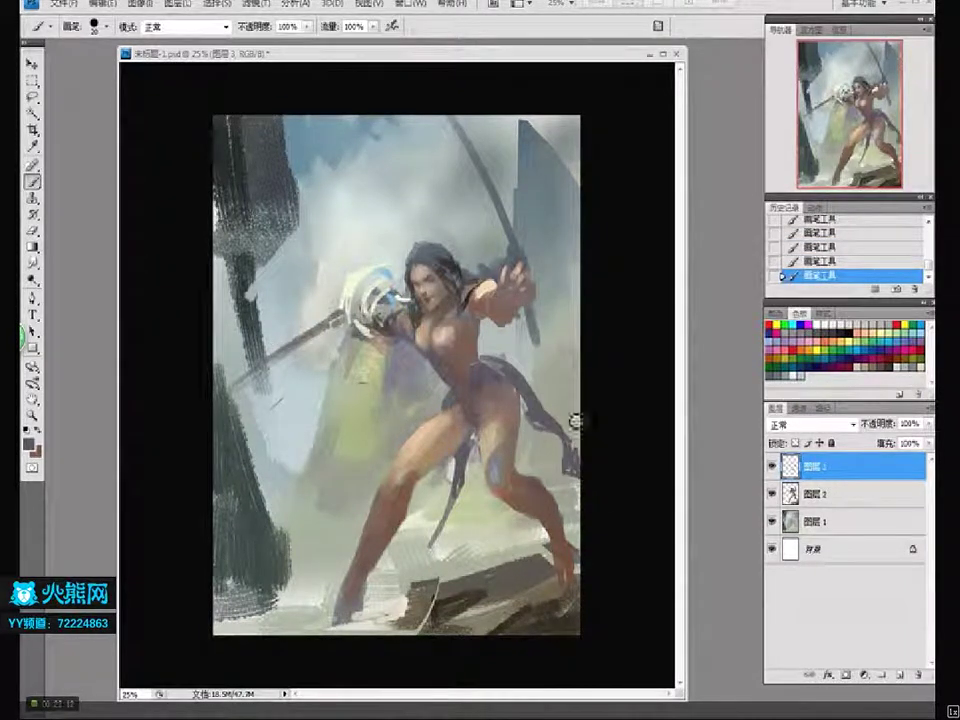
key("e")
left_click_drag(378, 278, 384, 264)
Switch to an angled flat brush preset, reduce it to 30 px and start a thin dark ribbon above the outstretched hand
key("b")
right_click(317, 490)
scroll(405, 600, "down", 2)
left_click(393, 603)
left_click(585, 330)
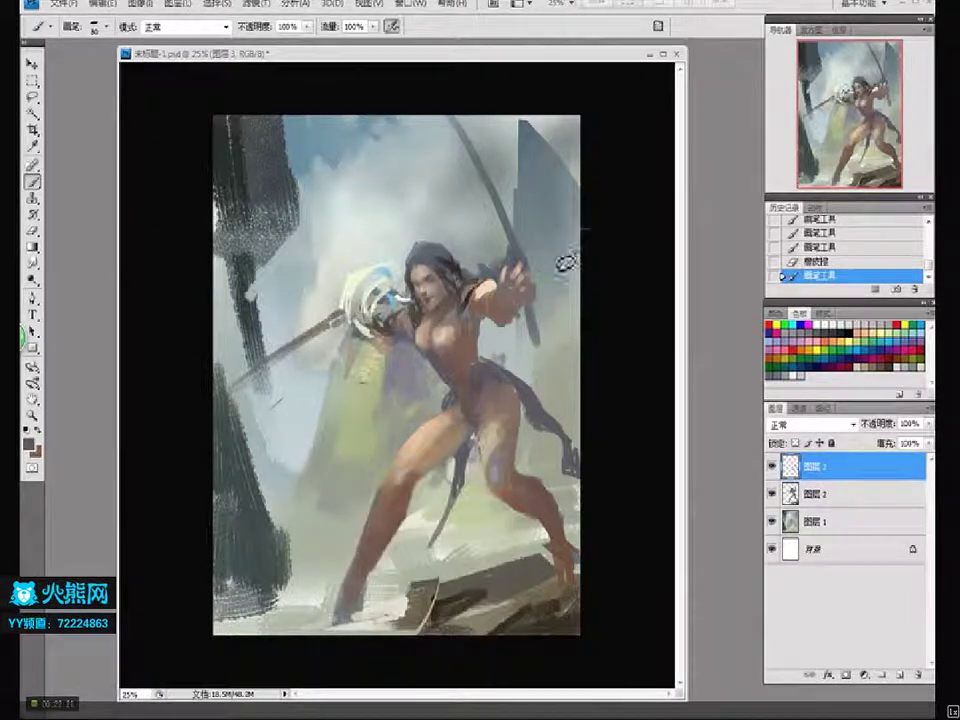
key("bracketleft")
key("bracketleft")
key("bracketleft")
key("bracketleft")
key("bracketleft")
key("bracketleft")
key("bracketleft")
left_click_drag(553, 170, 542, 214)
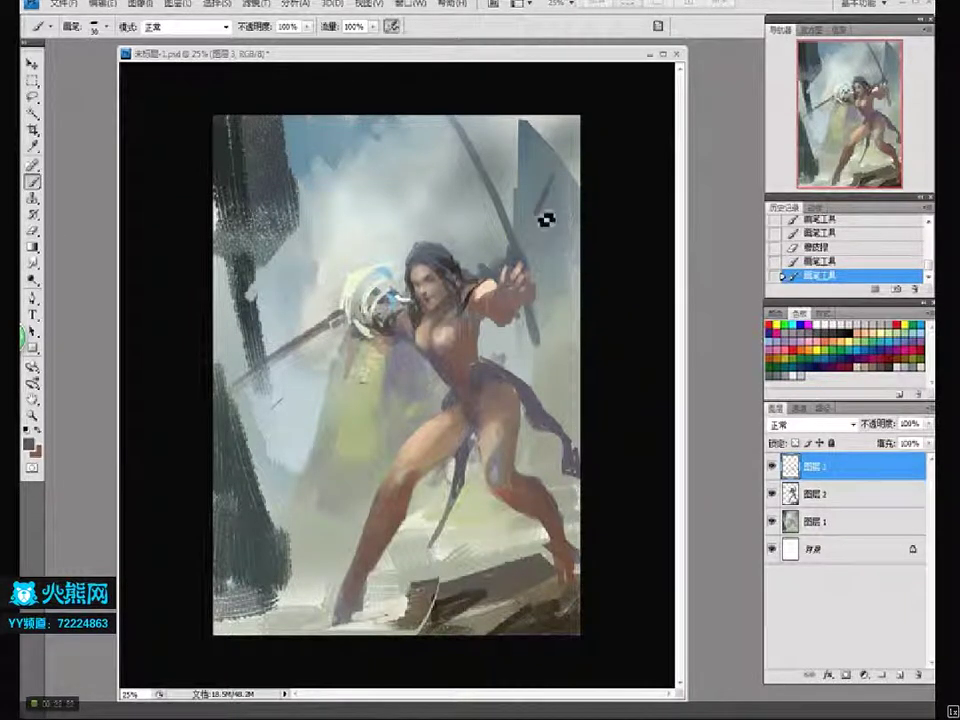
Enlarge the brush and extend the ribbon into a broad dark cloth sweeping behind the outstretched hand down to the waist
key("bracketright")
key("bracketright")
key("bracketright")
left_click_drag(555, 208, 561, 253)
key("bracketleft")
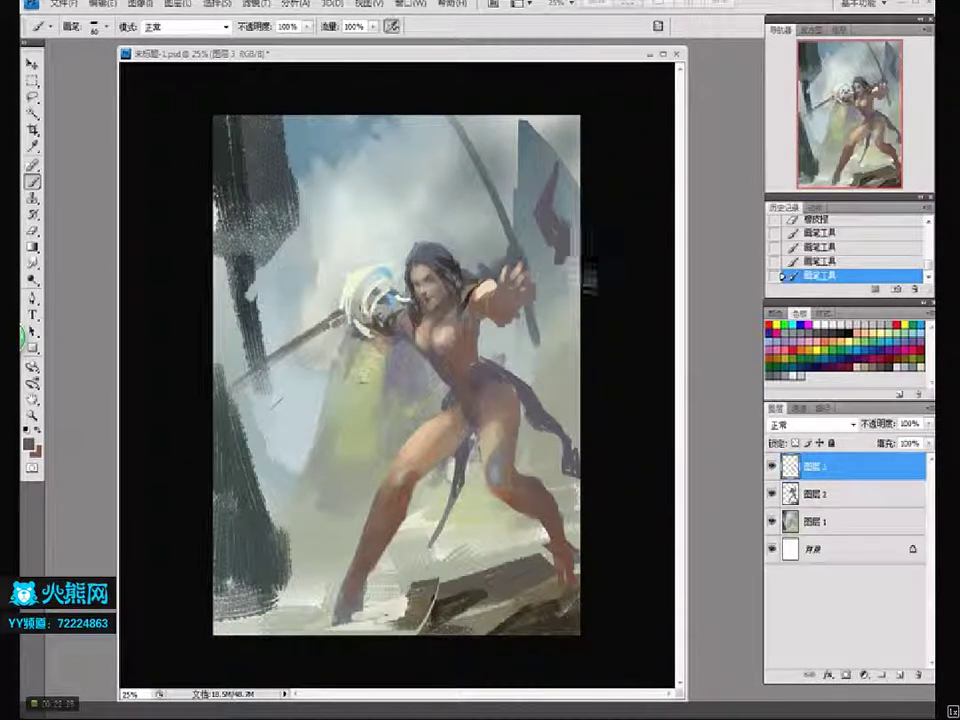
left_click_drag(581, 259, 581, 298)
mouse_move(561, 253)
left_mouse_down()
mouse_move(572, 246)
mouse_move(566, 296)
mouse_move(580, 268)
left_mouse_up()
left_click_drag(545, 336, 590, 298)
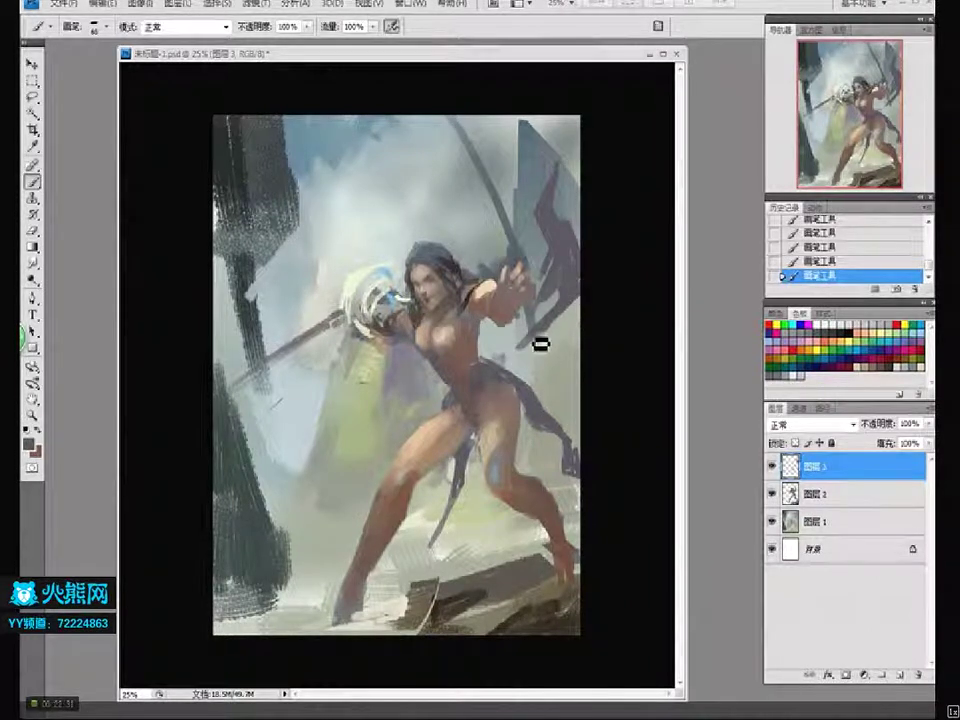
mouse_move(540, 337)
left_mouse_down()
mouse_move(507, 368)
mouse_move(568, 326)
mouse_move(534, 337)
mouse_move(484, 384)
mouse_move(554, 317)
mouse_move(527, 346)
mouse_move(537, 340)
mouse_move(574, 290)
mouse_move(567, 296)
mouse_move(574, 270)
mouse_move(563, 294)
mouse_move(580, 313)
mouse_move(588, 297)
mouse_move(564, 332)
mouse_move(537, 360)
mouse_move(441, 412)
left_mouse_up()
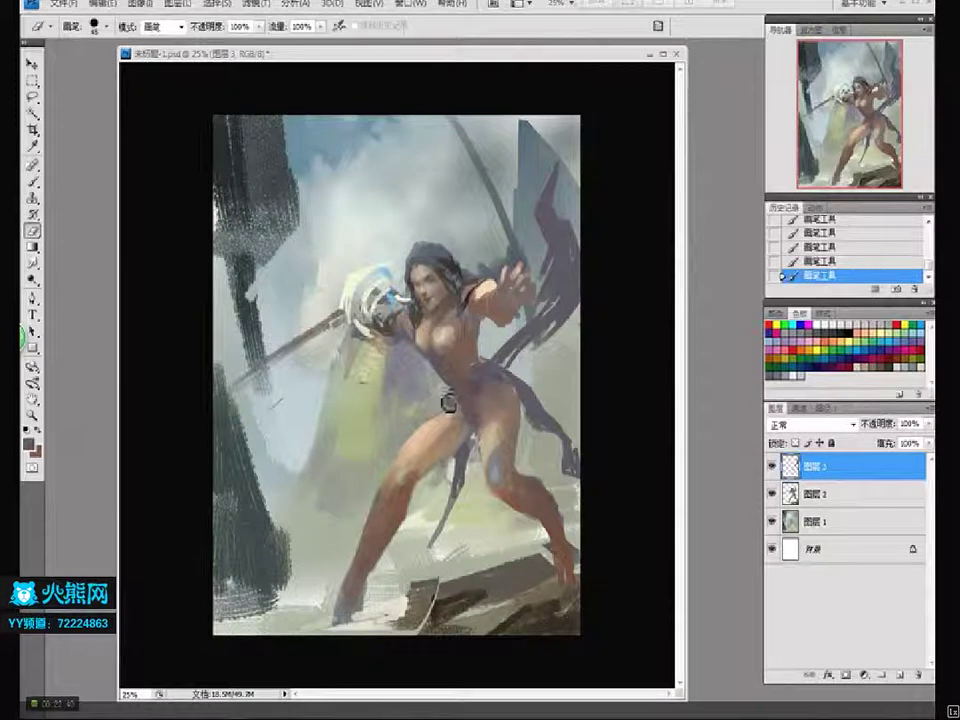
Erase the excess paint around the hip and touch up the upper thigh with a sampled skin tone
left_click_drag(452, 399, 490, 470)
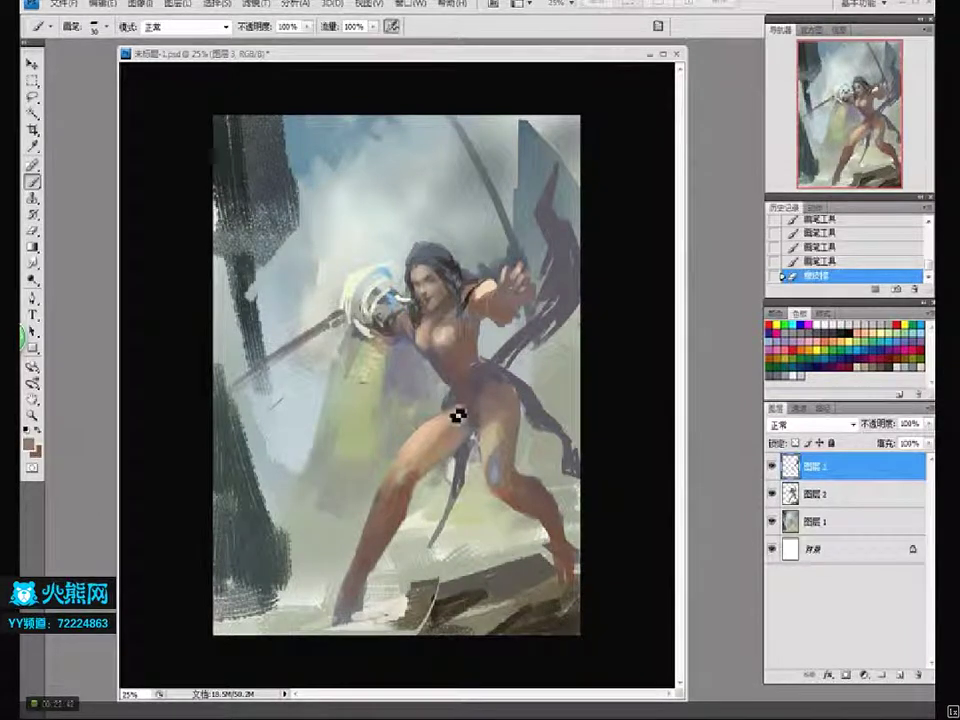
mouse_move(459, 399)
left_mouse_down()
mouse_move(456, 435)
mouse_move(422, 437)
left_mouse_up()
key("e")
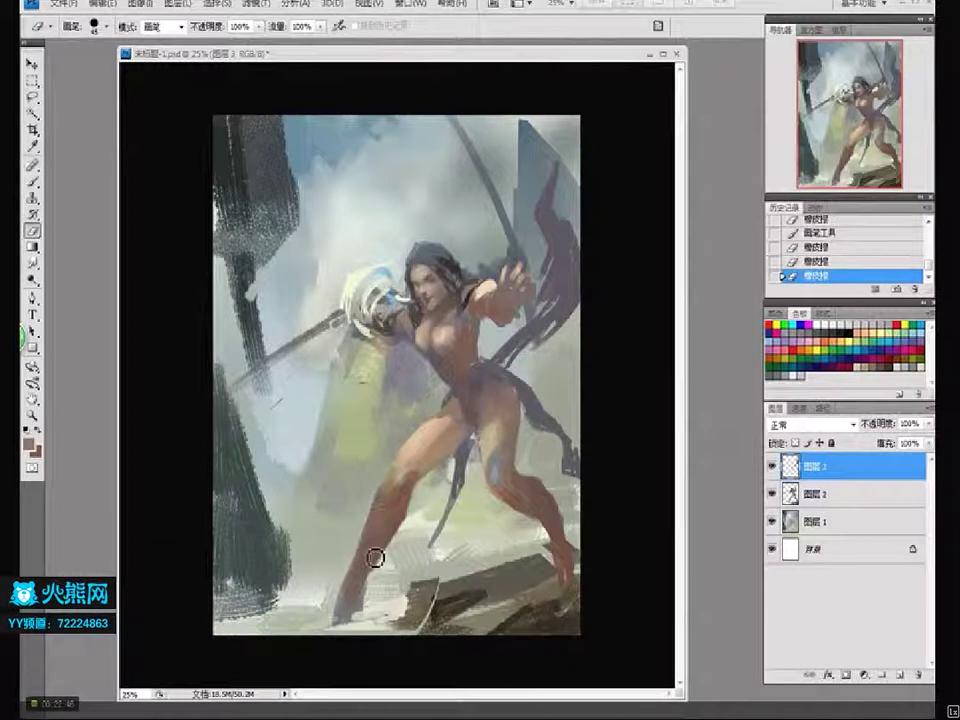
Merge the cloth layer down into 图层 2 and trim the top of the hair with the Eraser
key("b")
key("ctrl+e")
key("e")
mouse_move(399, 268)
left_mouse_down()
mouse_move(459, 235)
mouse_move(470, 258)
mouse_move(450, 241)
mouse_move(476, 257)
left_mouse_up()
key("b")
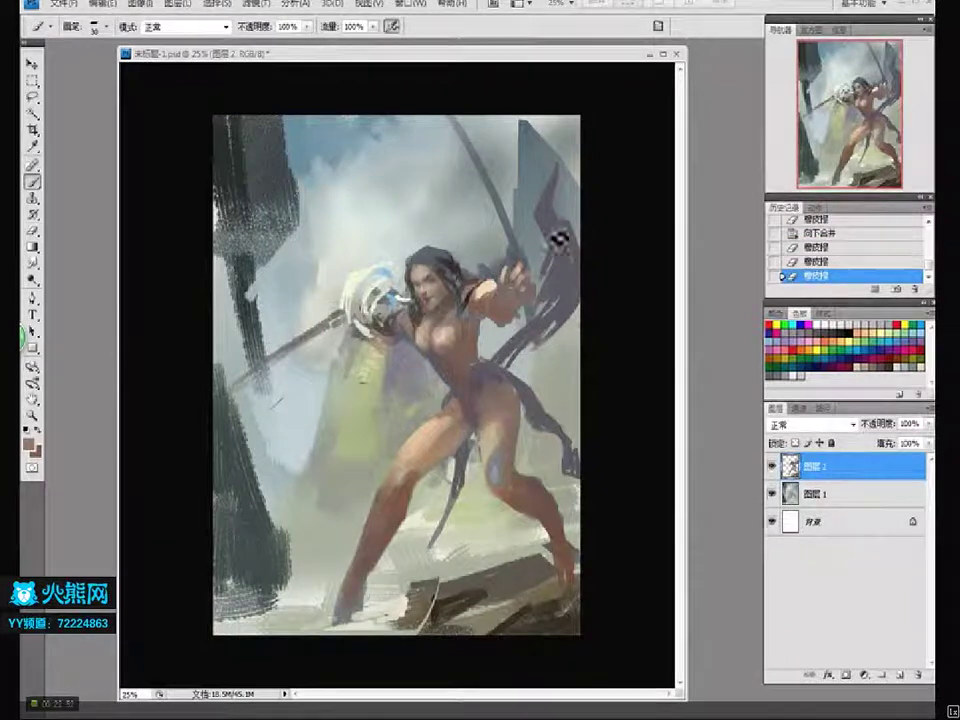
Pick a muted teal and paint highlight strokes over the flowing cloth behind the outstretched hand
left_click(31, 443)
left_click_drag(408, 262, 408, 310)
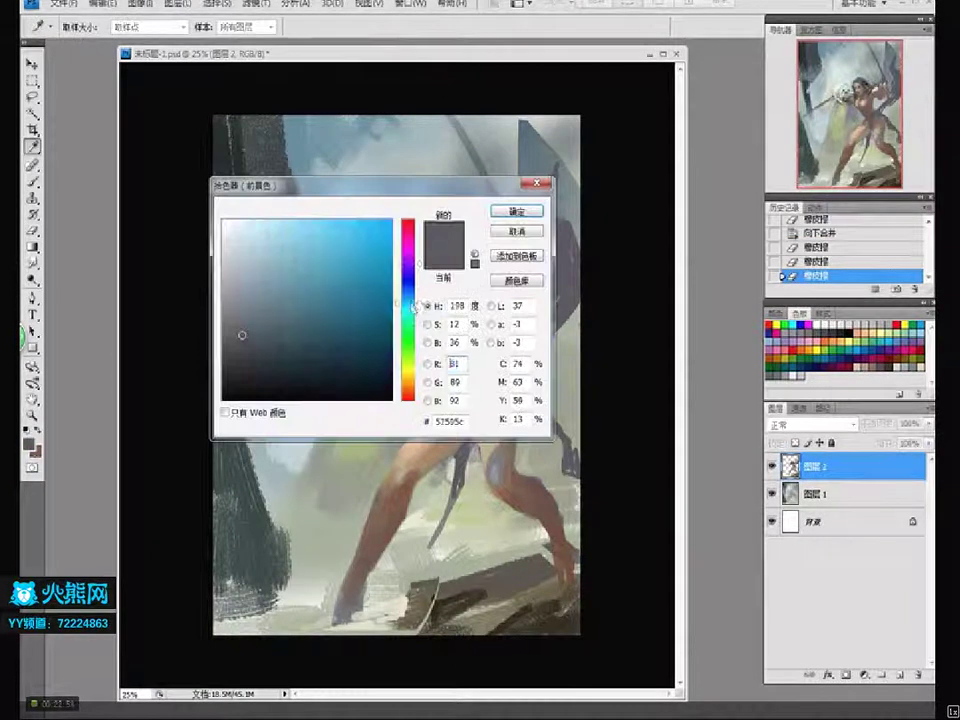
left_click(292, 308)
left_click(294, 295)
left_click(297, 289)
left_click(410, 305)
left_click(519, 214)
key("b")
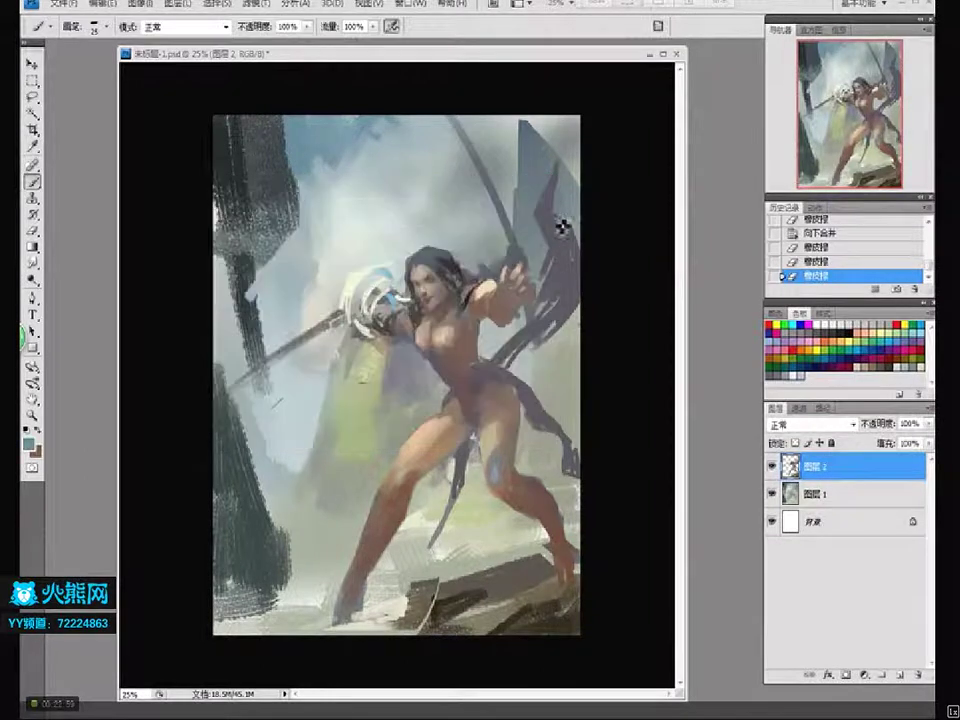
left_click_drag(545, 233, 570, 279)
left_click_drag(556, 195, 551, 274)
mouse_move(521, 352)
left_mouse_down()
mouse_move(565, 303)
mouse_move(532, 361)
mouse_move(539, 345)
mouse_move(500, 369)
left_mouse_up()
left_click_drag(574, 272, 557, 279)
Pick a pale yellow and add a small accent near the upper tip of the flowing cloth
left_click(29, 443)
left_click_drag(410, 380, 410, 373)
key("Return")
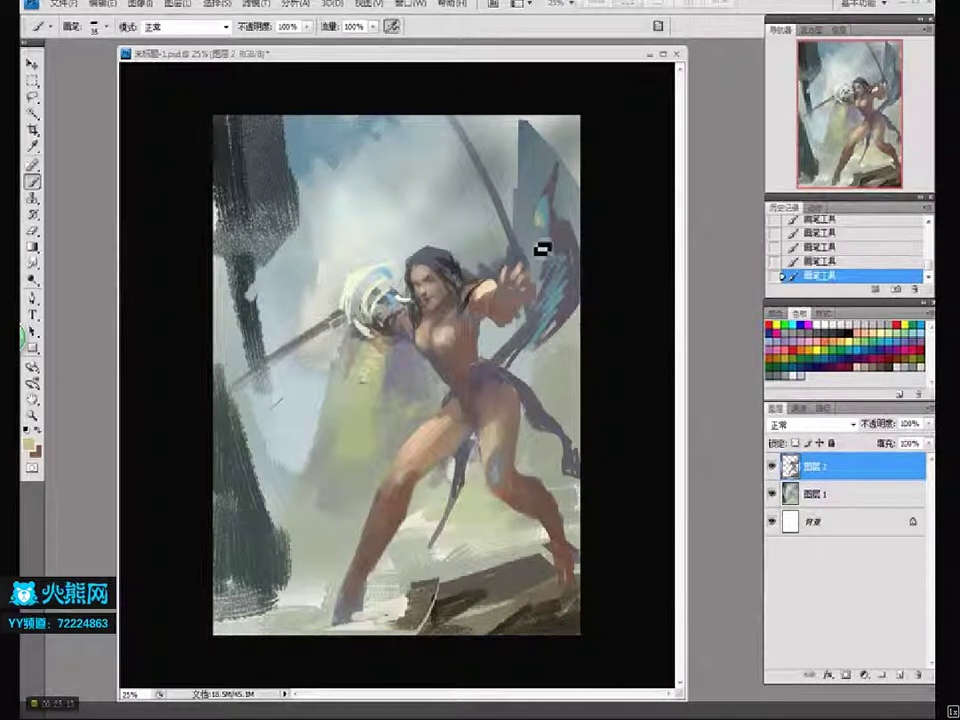
Paint sampled muted tones and yellow accents on the flowing cloth behind the hand, plus highlights on the strip trailing from the hip
left_click(563, 256, "alt")
left_click_drag(552, 206, 569, 266)
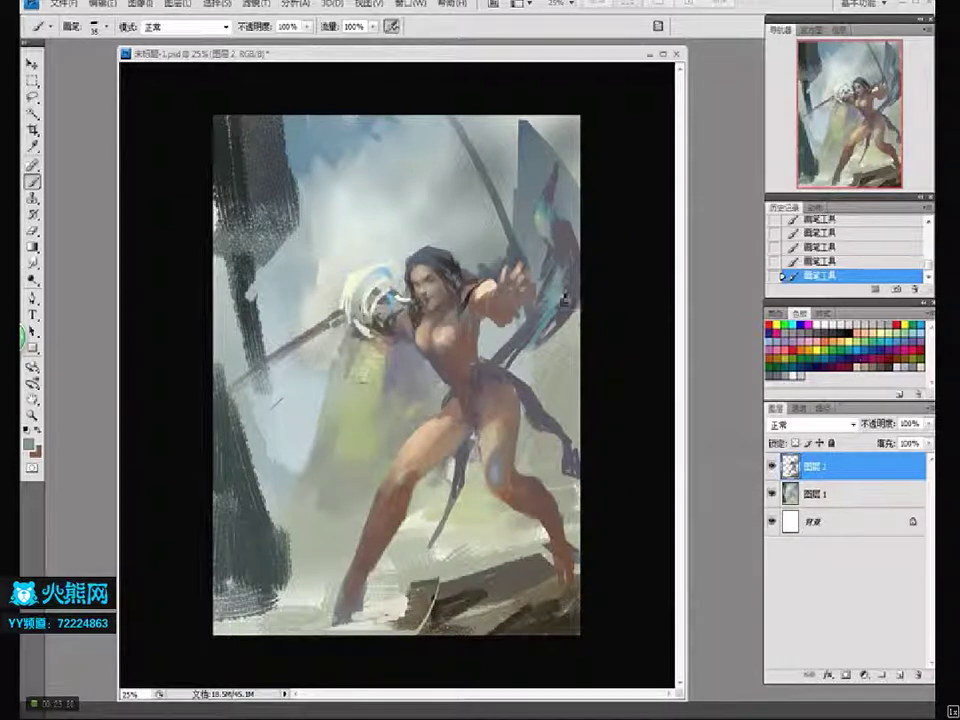
key("i")
left_click(28, 444)
left_click(407, 372)
left_click(303, 273)
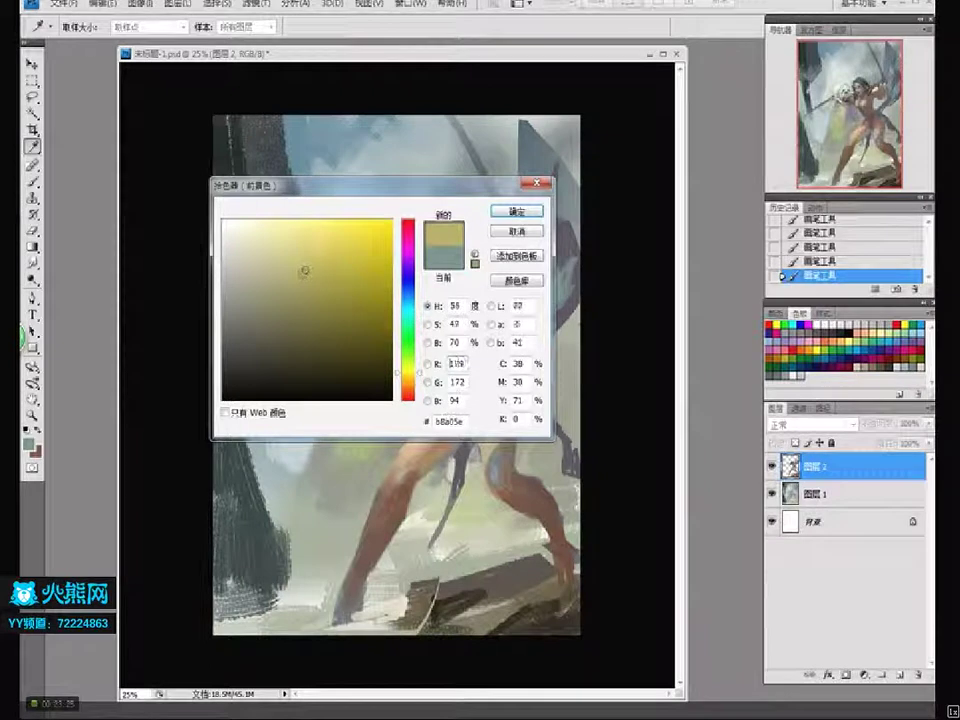
left_click(407, 377)
left_click(311, 251)
left_click(518, 211)
key("b")
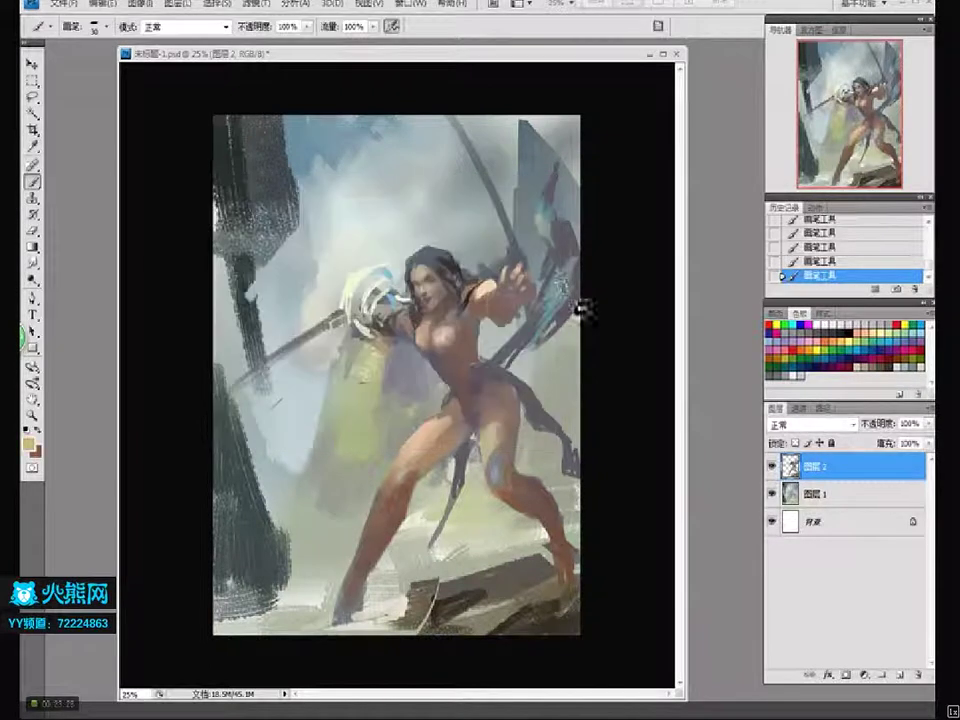
mouse_move(573, 303)
left_mouse_down()
mouse_move(574, 317)
mouse_move(587, 294)
mouse_move(590, 345)
mouse_move(568, 332)
mouse_move(571, 264)
left_mouse_up()
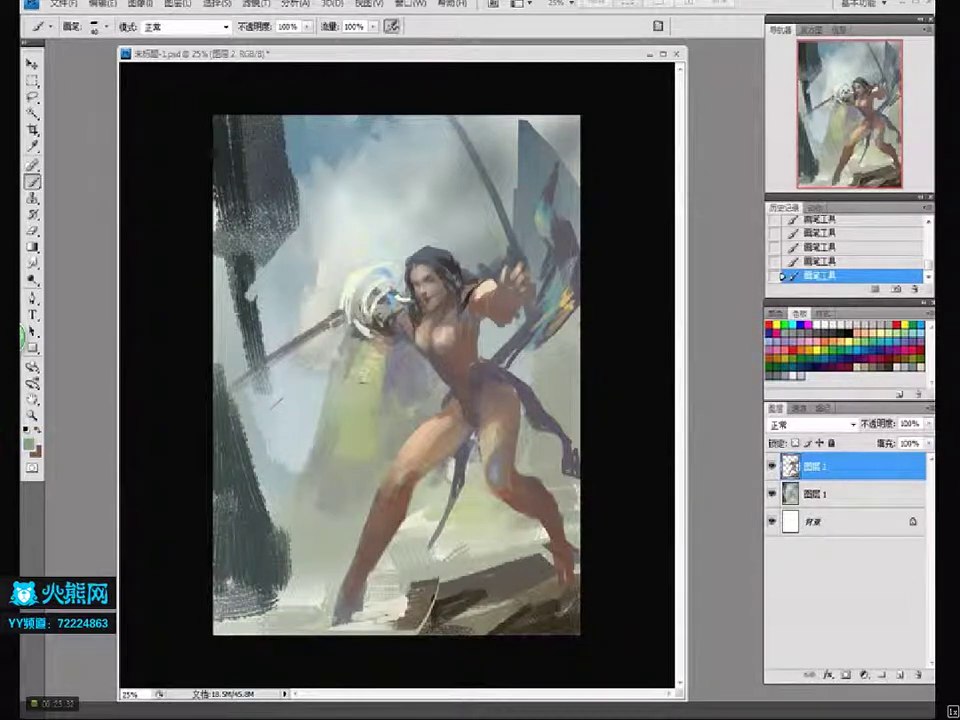
left_click_drag(525, 390, 556, 450)
Pick a warm orange skin tone and paint a highlight down the outer thigh of the leg nearest the trailing cloth
left_click(533, 472, "alt")
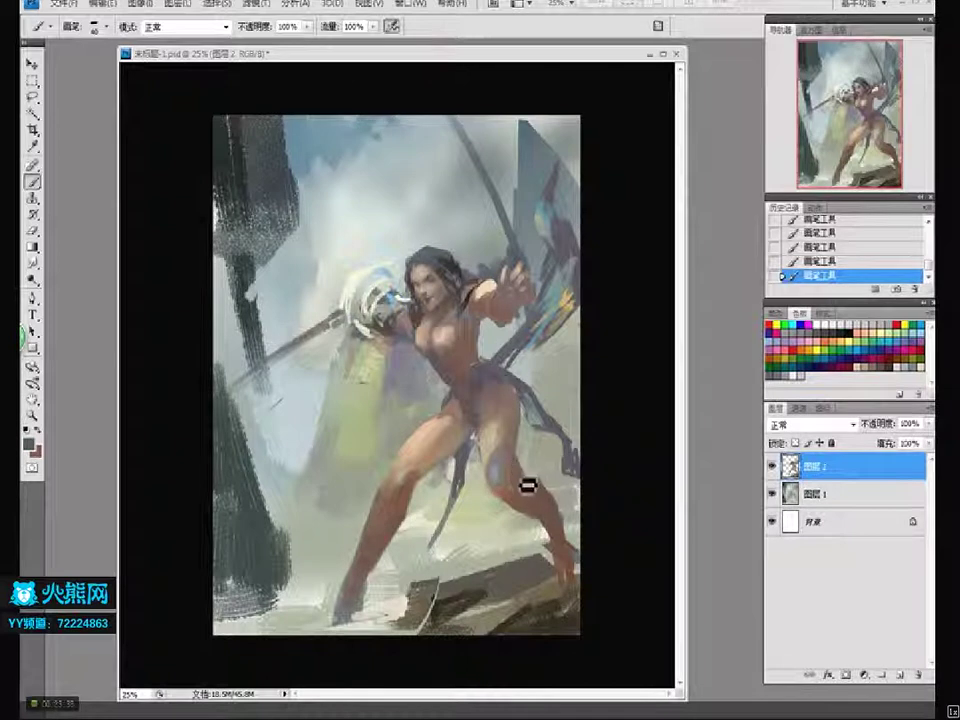
left_click(31, 443)
left_click(297, 246)
left_click(336, 281)
left_click(511, 211)
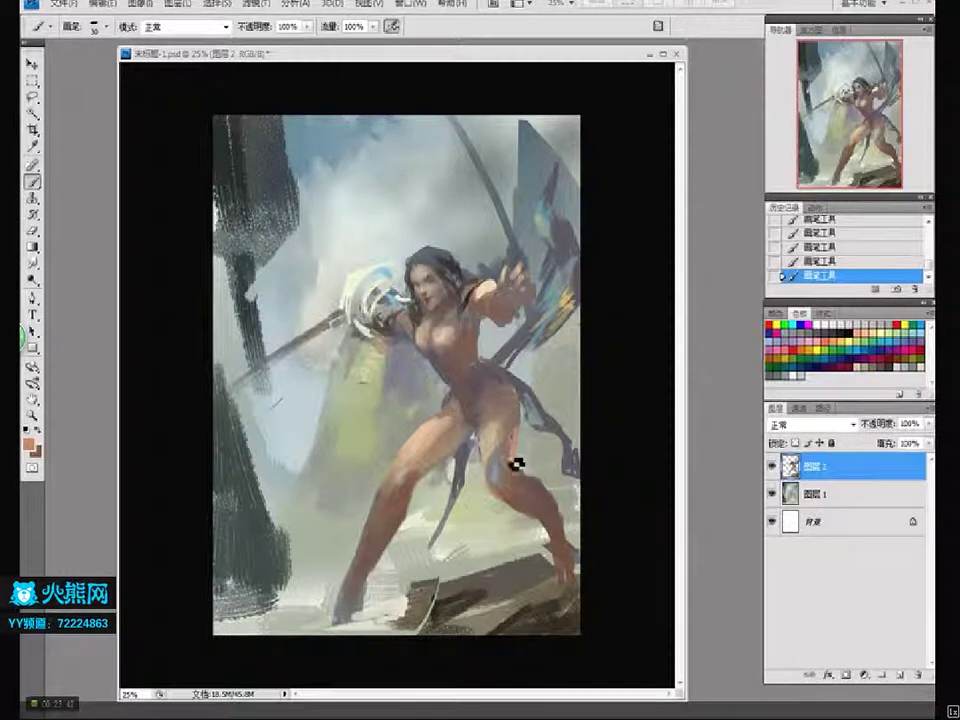
Repaint the hair and facial features with sampled tones, and undo the last face strokes
key("z")
left_click(438, 250)
key("b")
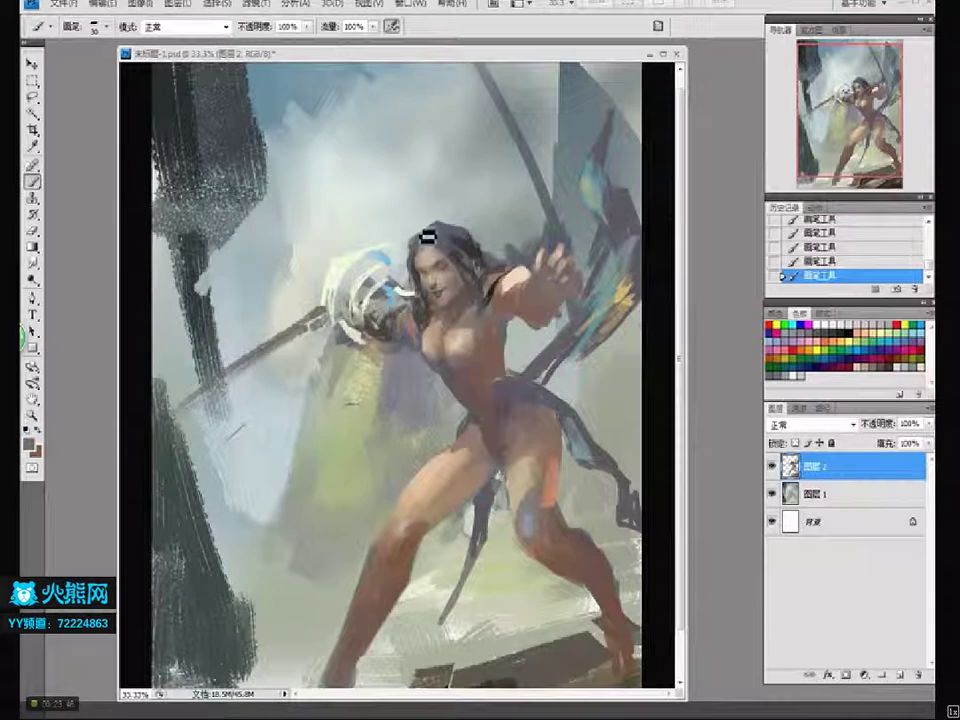
mouse_move(441, 266)
left_mouse_down()
mouse_move(448, 281)
mouse_move(452, 265)
left_mouse_up()
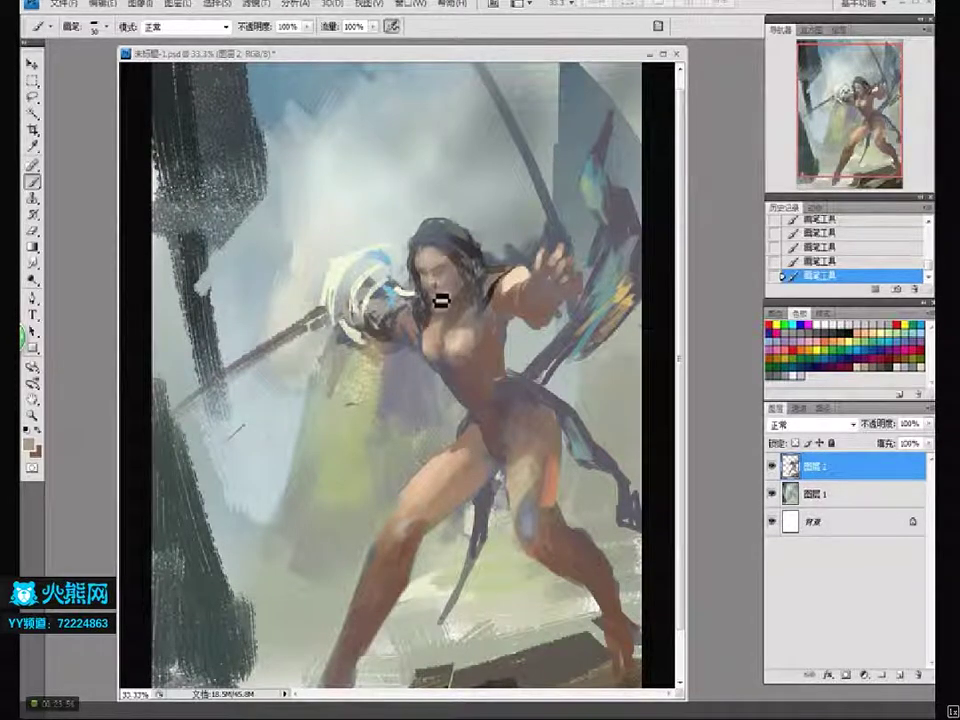
key("ctrl+z")
Isolate the lassoed face on a new layer stamped from all visible layers, and nudge it slightly
key("l")
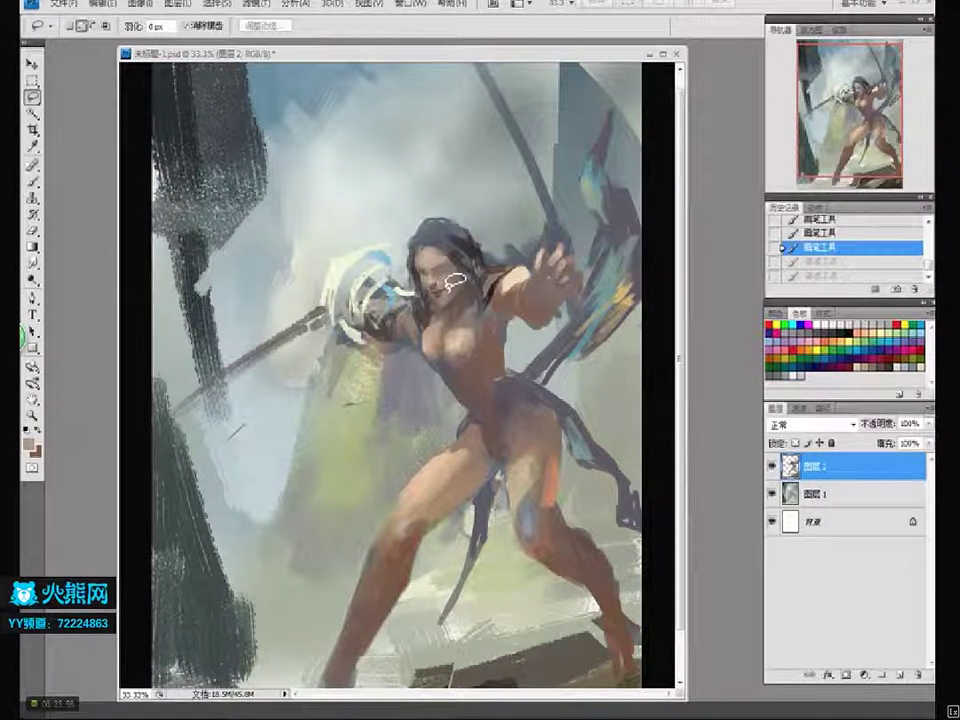
key("ctrl+shift+z")
key("ctrl+shift+alt+e")
key("ctrl+shift+i")
key("Delete")
key("ctrl+d")
key("ctrl+f")
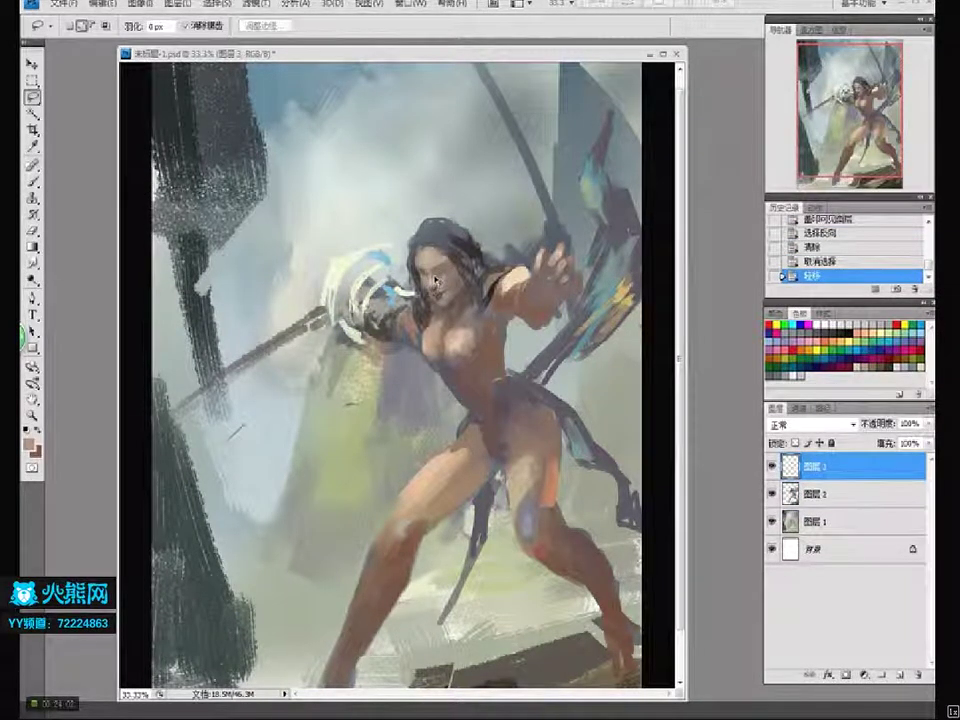
Refine the cheek, nose, mouth and jaw on the new face layer with a smaller brush and brown skin tones
key("b")
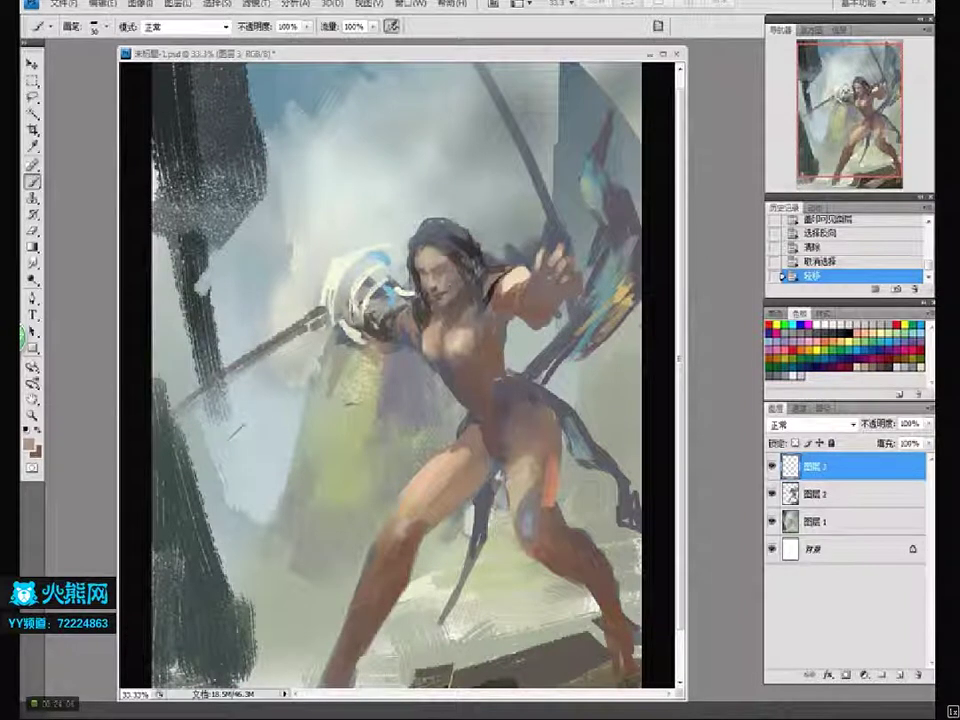
mouse_move(440, 284)
left_mouse_down()
mouse_move(444, 258)
mouse_move(428, 292)
mouse_move(452, 288)
left_mouse_up()
key("bracketleft")
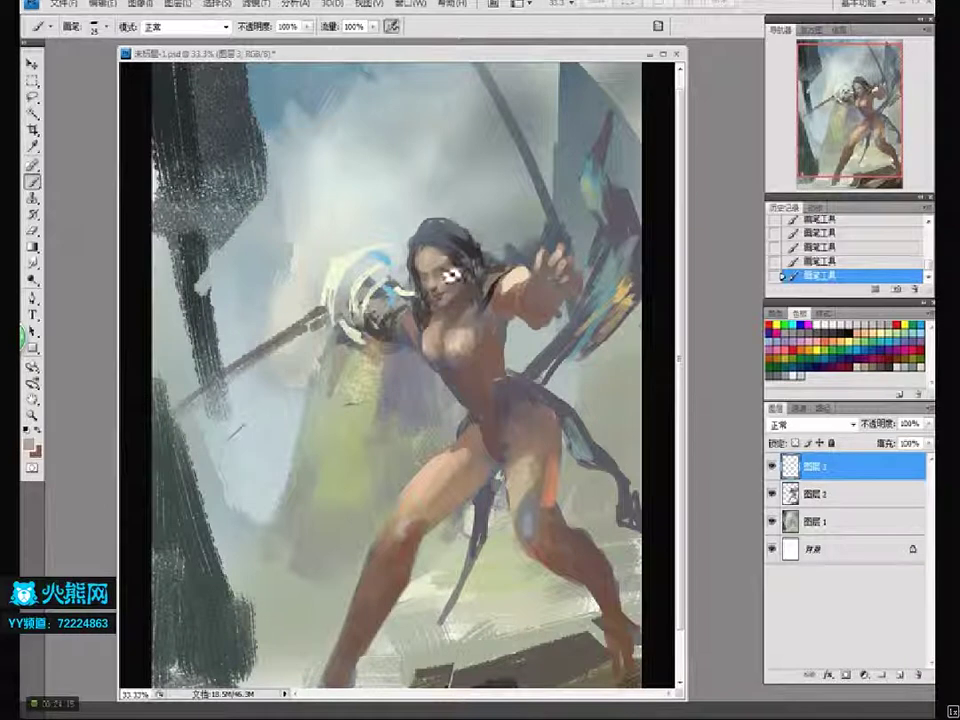
left_click_drag(450, 273, 456, 281)
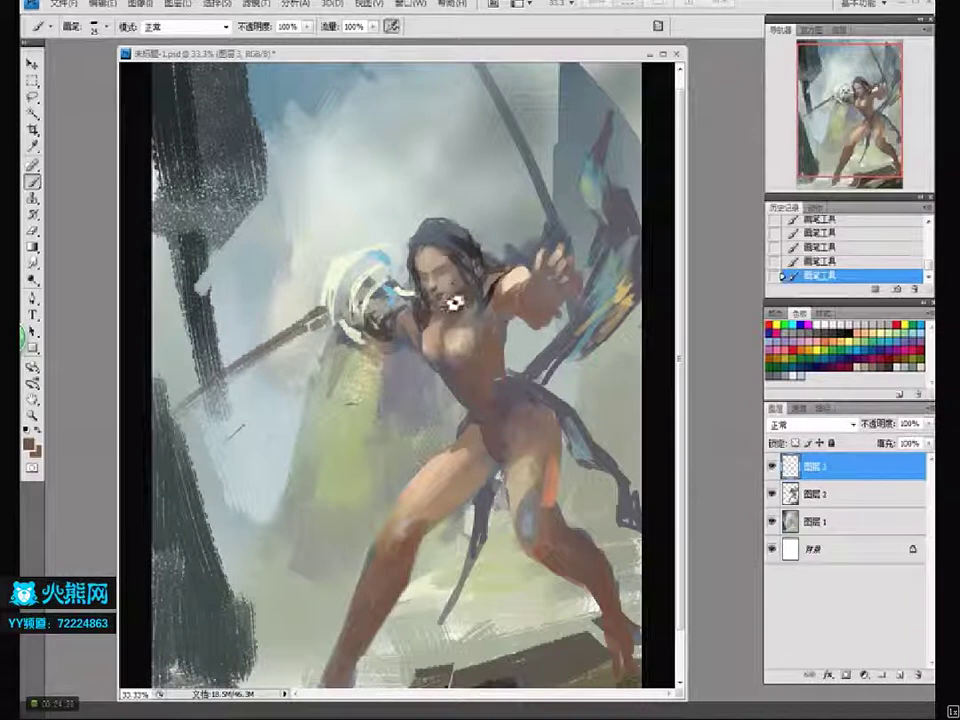
left_click_drag(457, 303, 449, 287)
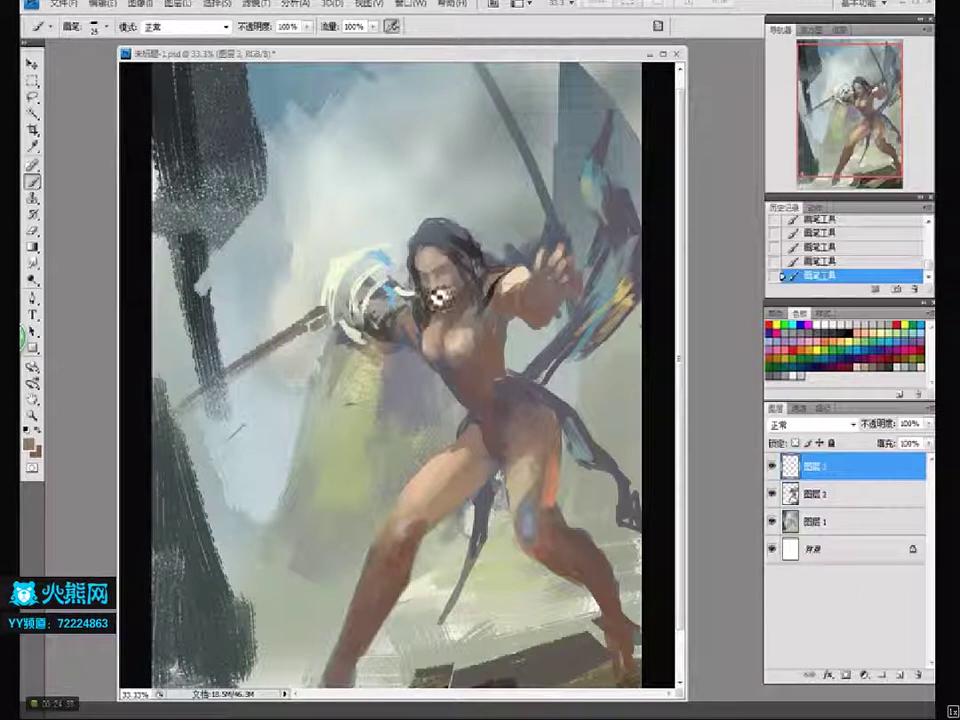
Sample a dark hair tone and reshape the hair around the face and neck
key("z")
left_click(268, 293, "alt")
left_click(452, 275)
key("b")
left_click(470, 265, "alt")
mouse_move(461, 265)
left_mouse_down()
mouse_move(448, 253)
mouse_move(482, 274)
mouse_move(488, 305)
left_mouse_up()
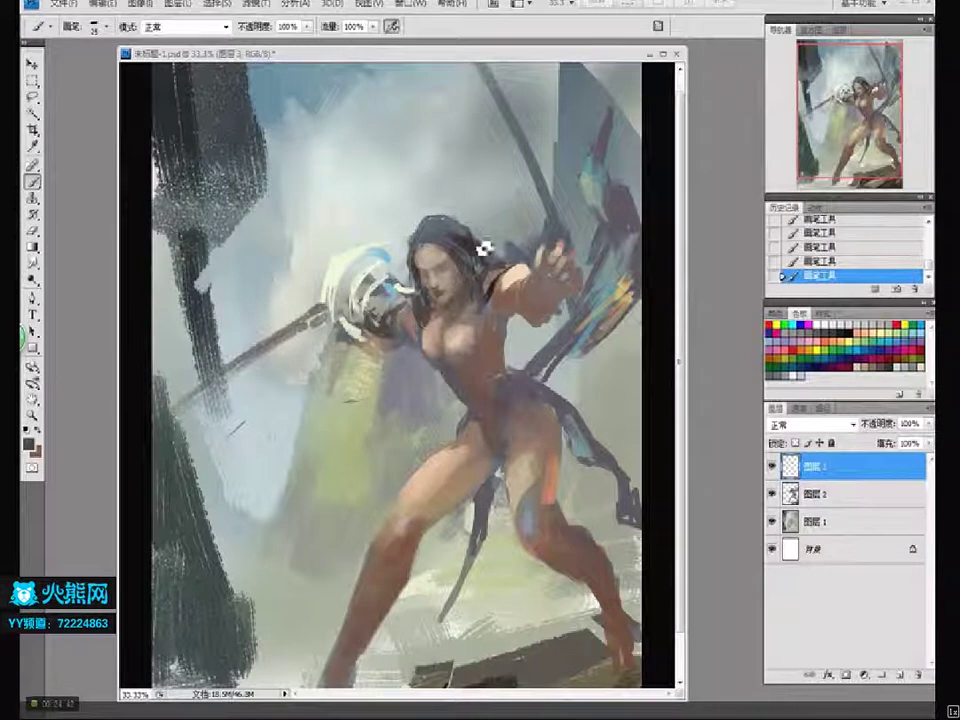
Add dark strands at the top of the hair and a small dark accent on the weapon grip near the glow
key("z")
left_click(485, 262, "alt")
key("b")
key("bracketright")
left_click_drag(449, 250, 440, 265)
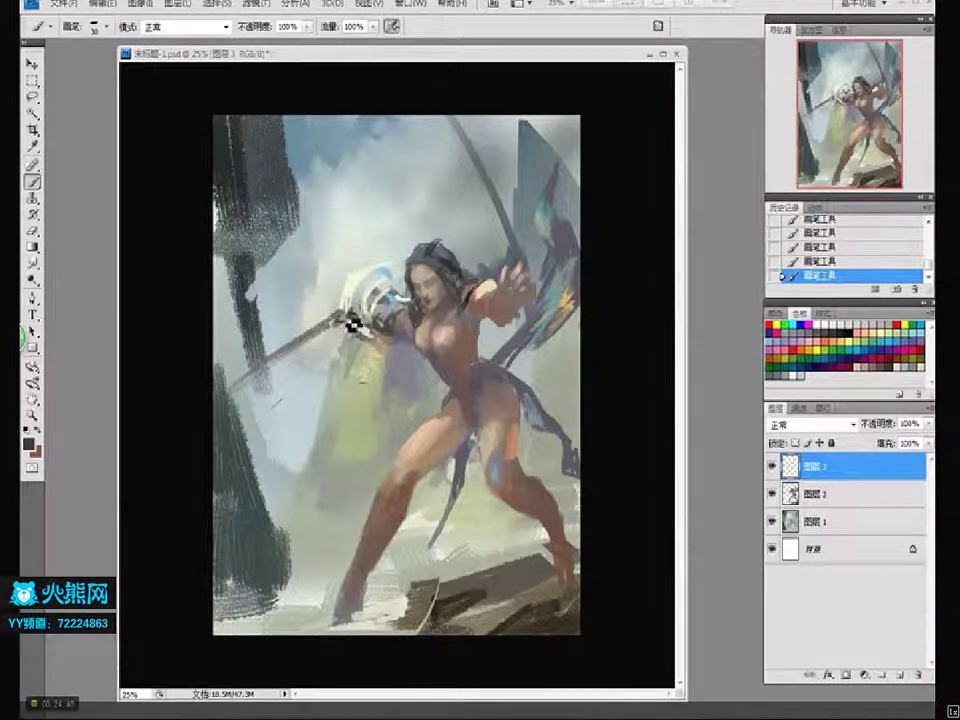
key("bracketleft")
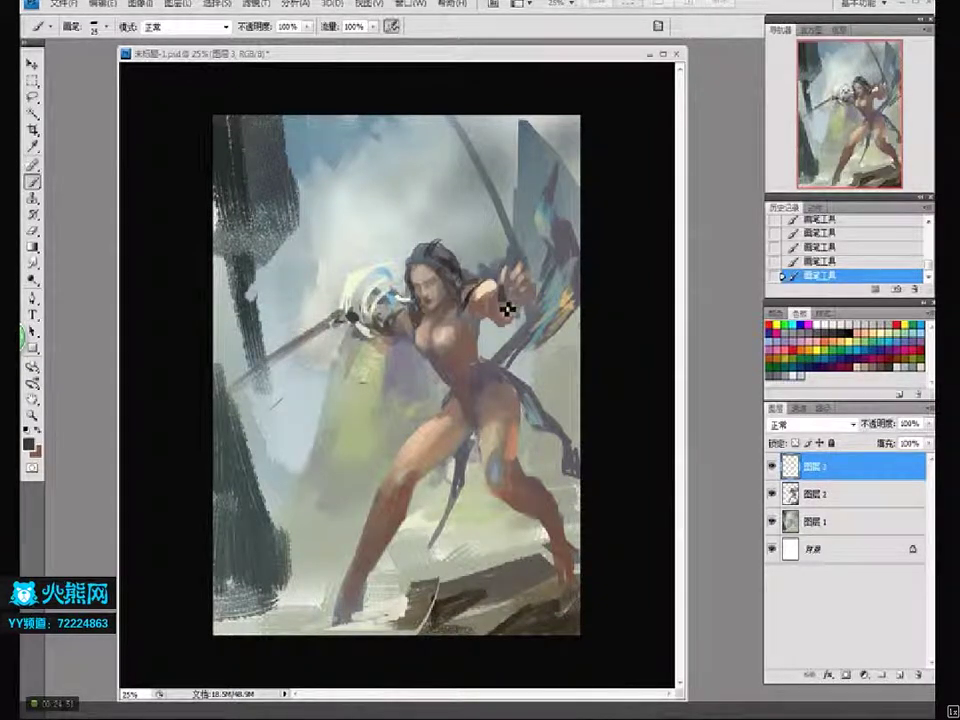
Pick a greyish mauve and paint a bracer with light and dark tones on the outstretched forearm
left_click(30, 442)
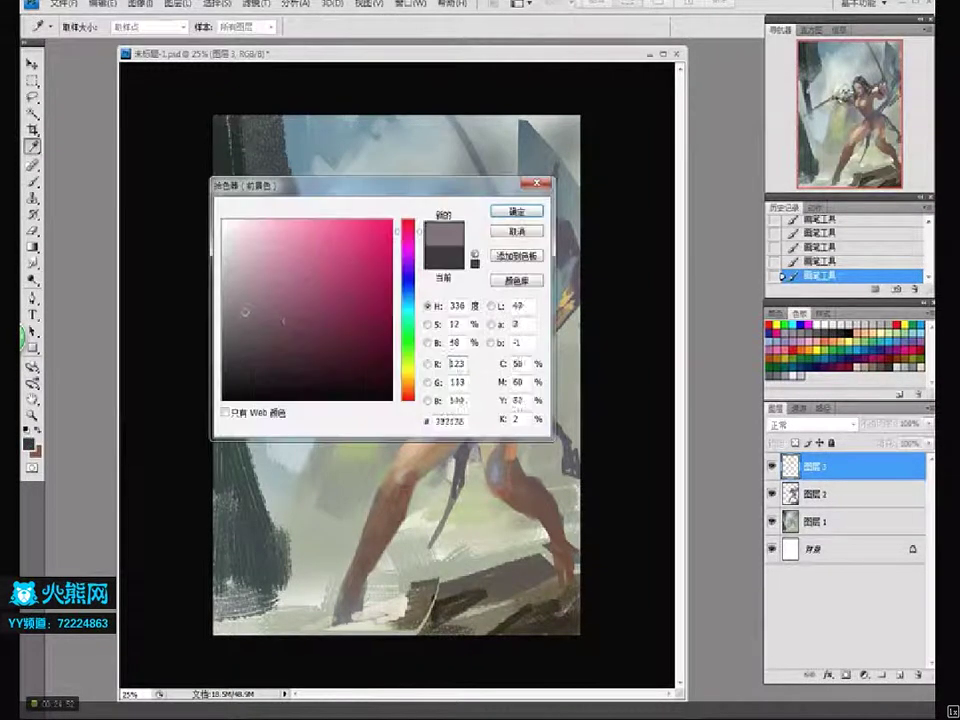
left_click(243, 293)
left_click(517, 211)
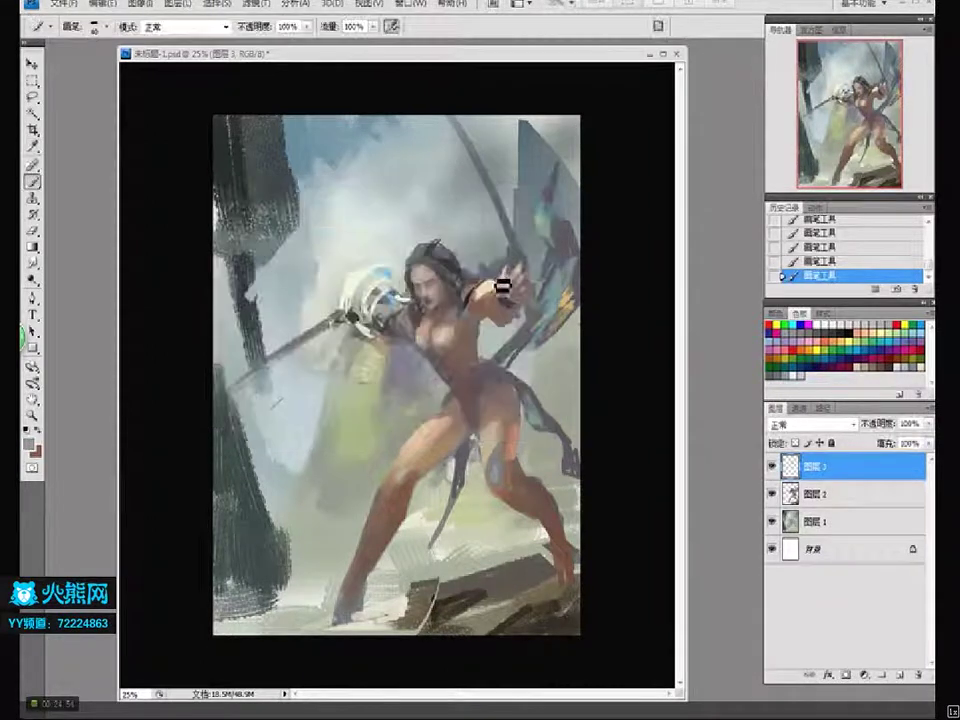
mouse_move(507, 296)
left_mouse_down()
mouse_move(516, 304)
mouse_move(497, 308)
mouse_move(505, 316)
left_mouse_up()
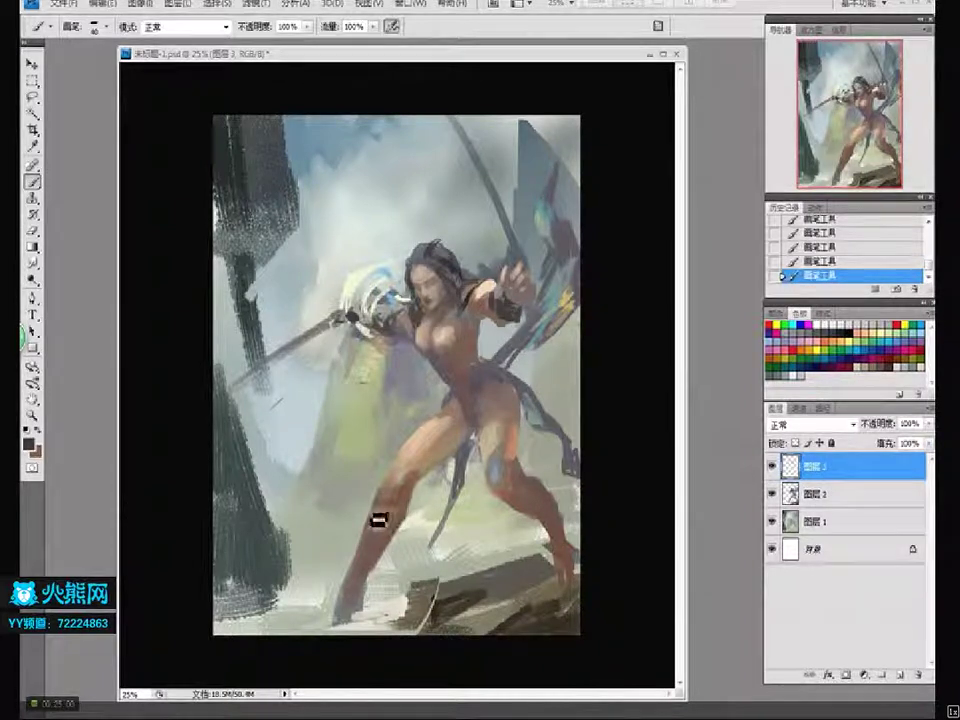
Paint the boot on the extended leg in brown, redoing the shin stroke and lengthening the foot to the canvas edge
mouse_move(375, 521)
left_mouse_down()
mouse_move(400, 542)
mouse_move(399, 502)
left_mouse_up()
key("ctrl+z")
mouse_move(365, 577)
left_mouse_down()
mouse_move(326, 636)
mouse_move(360, 621)
mouse_move(343, 621)
left_mouse_up()
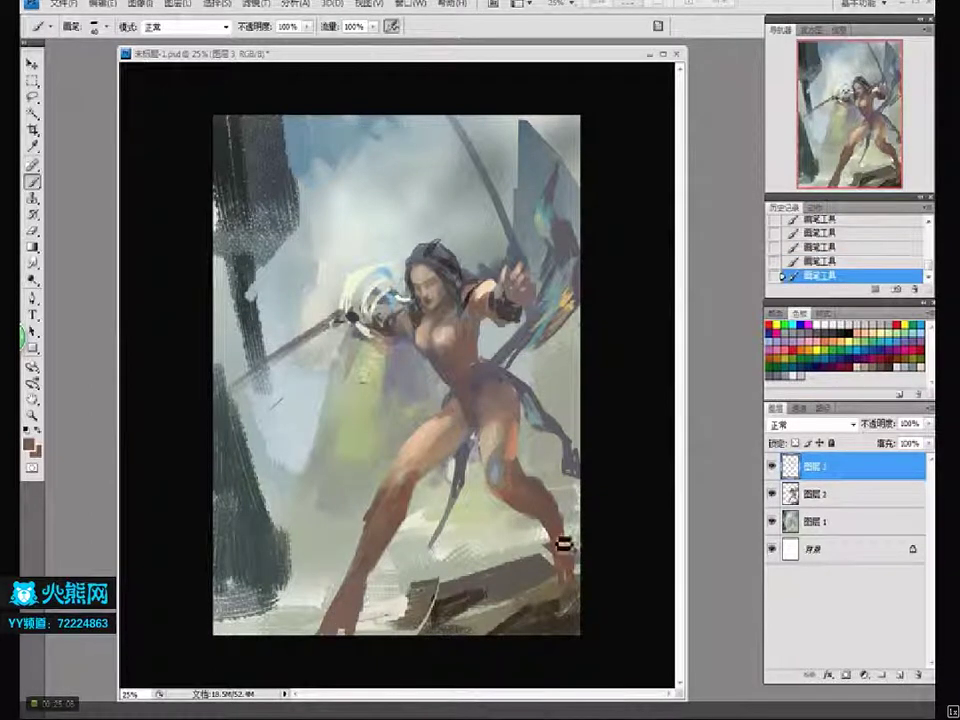
Merge the face layer down into 图层 2, then move and enlarge the whole figure with Free Transform
key("l")
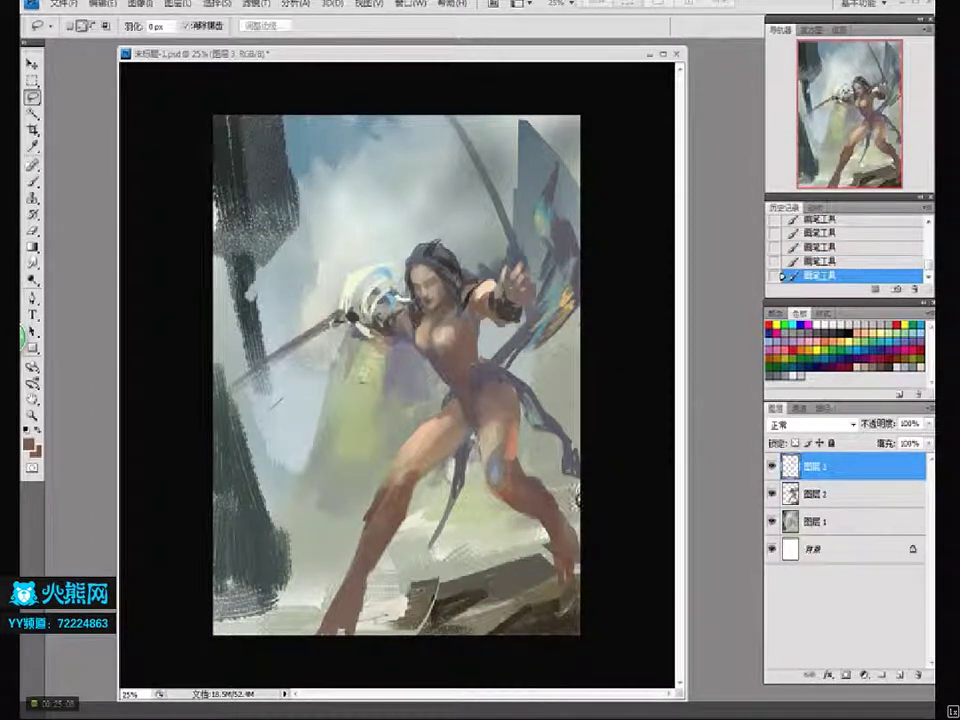
key("ctrl+e")
left_click_drag(578, 372, 538, 452)
key("ctrl+t")
left_click_drag(226, 644, 200, 681)
key("Return")
key("b")
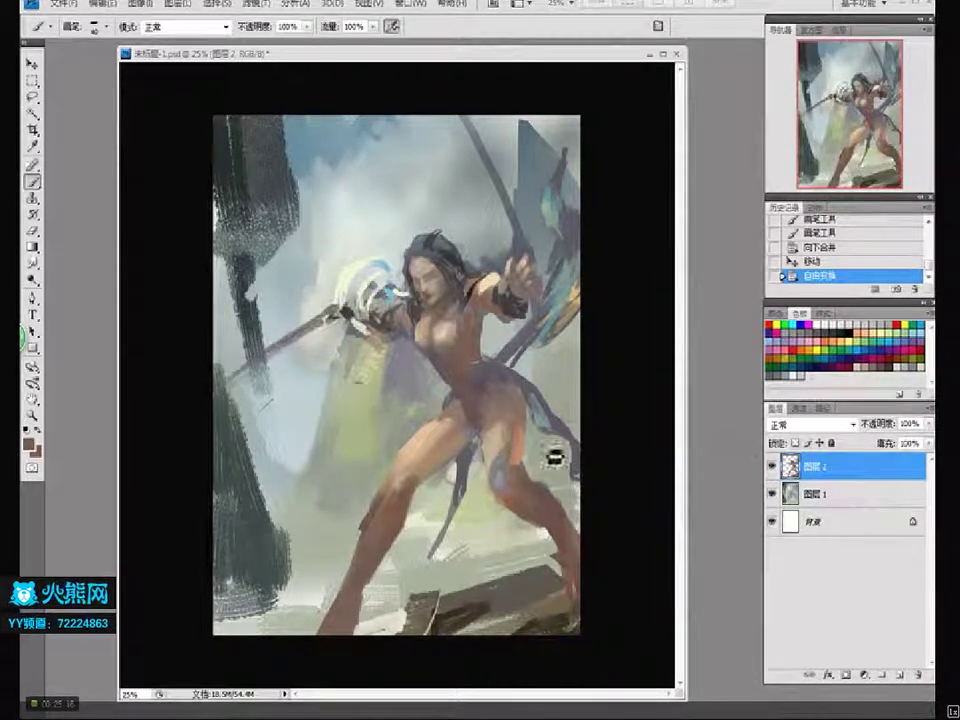
Touch up the legs and the gap between the thighs, and erase stray paint above the outstretched arm
mouse_move(510, 446)
left_mouse_down()
mouse_move(524, 432)
mouse_move(415, 507)
left_mouse_up()
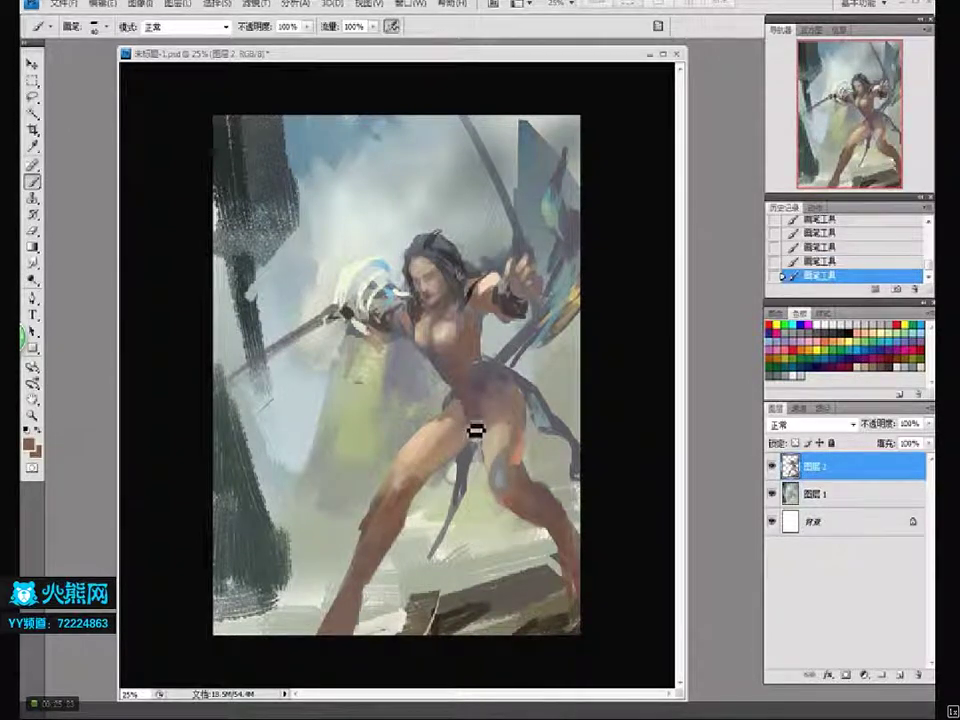
key("e")
left_click(497, 258)
key("b")
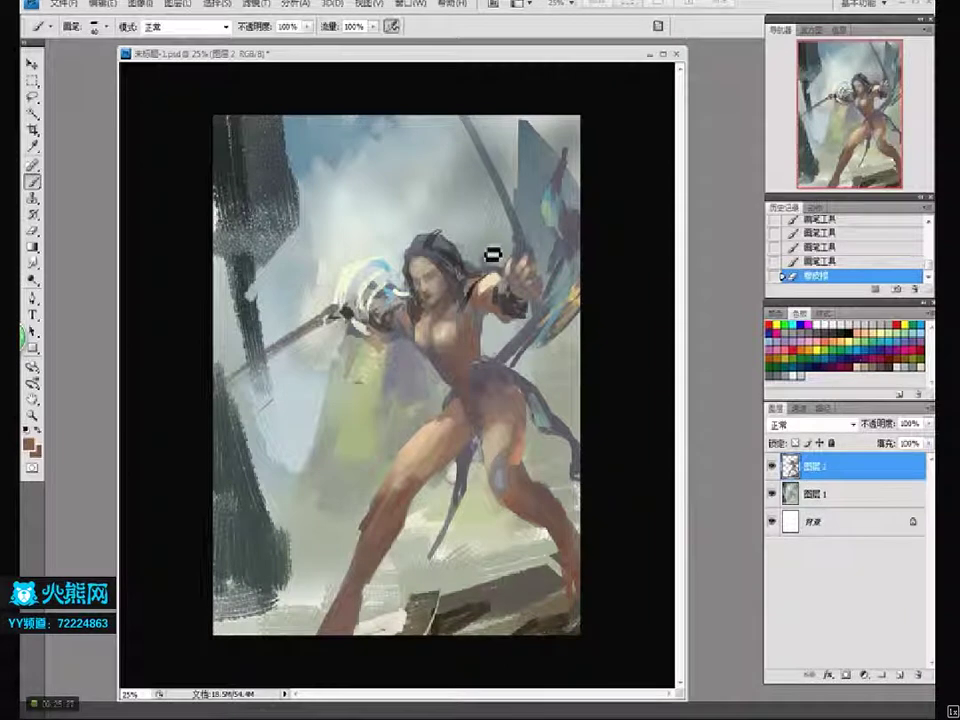
Paint a shoulder guard above the outstretched arm in blue-grey #59616b with light grey highlights
left_click_drag(492, 273, 512, 284)
left_click(28, 442)
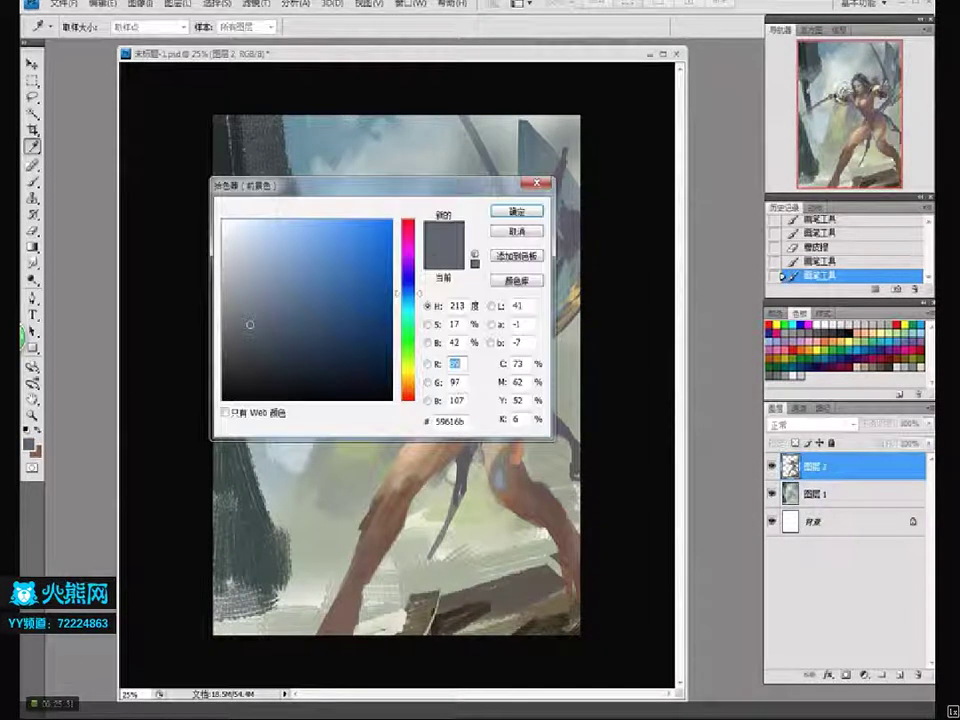
left_click(529, 215)
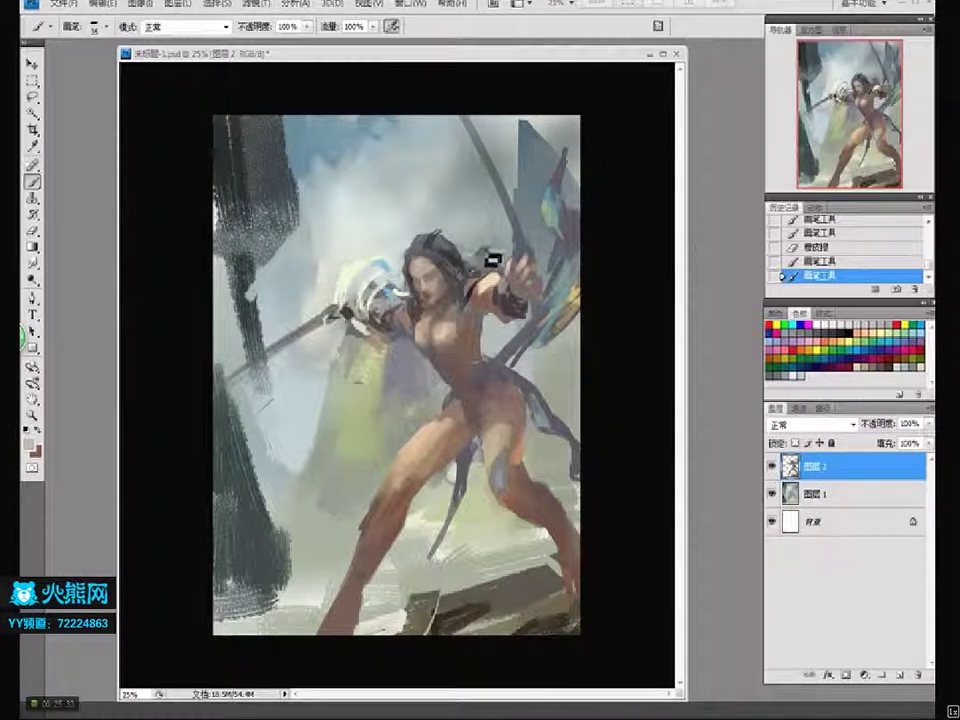
left_click_drag(488, 265, 491, 258)
left_click(496, 264, "alt")
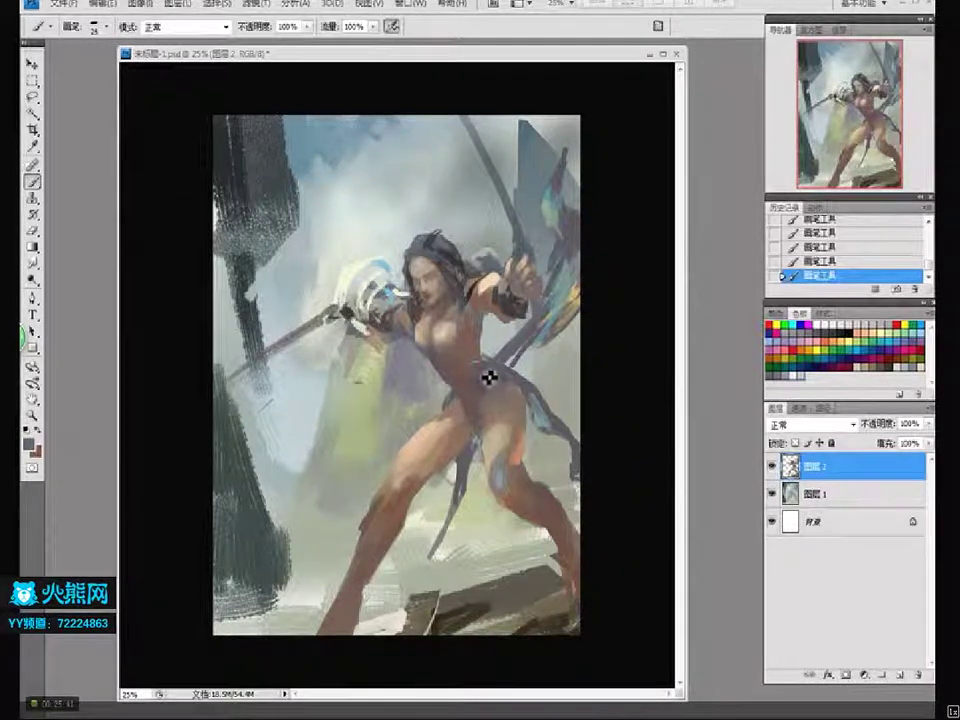
Pick dark purple #372849 and paint a garment patch along the side of the chest below the outstretched arm
left_click(29, 441)
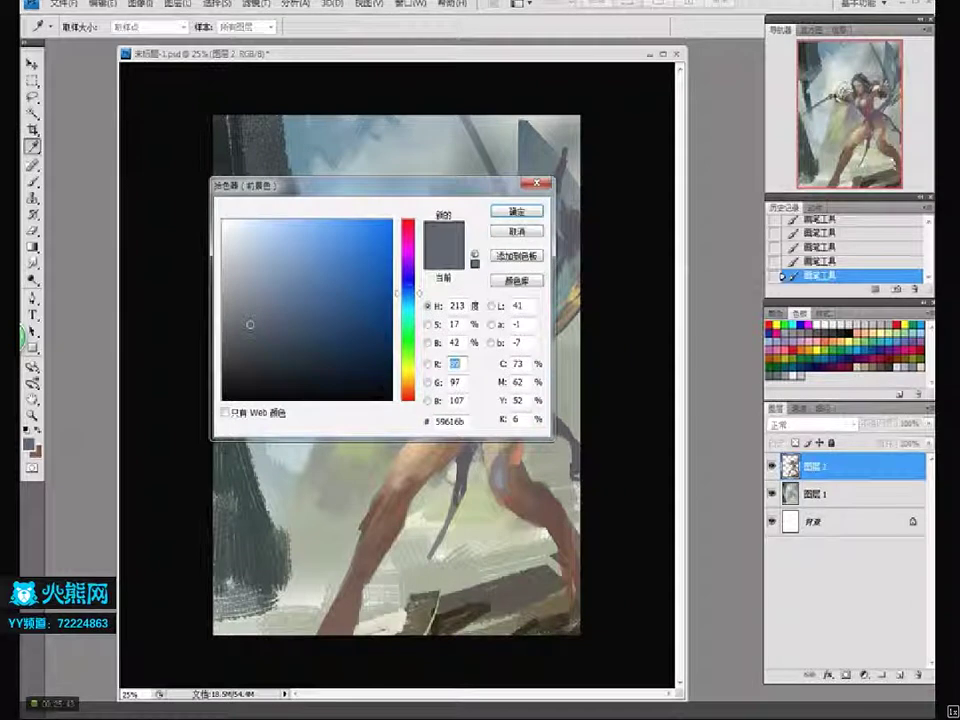
left_click(407, 267)
left_click(306, 326)
left_click(299, 348)
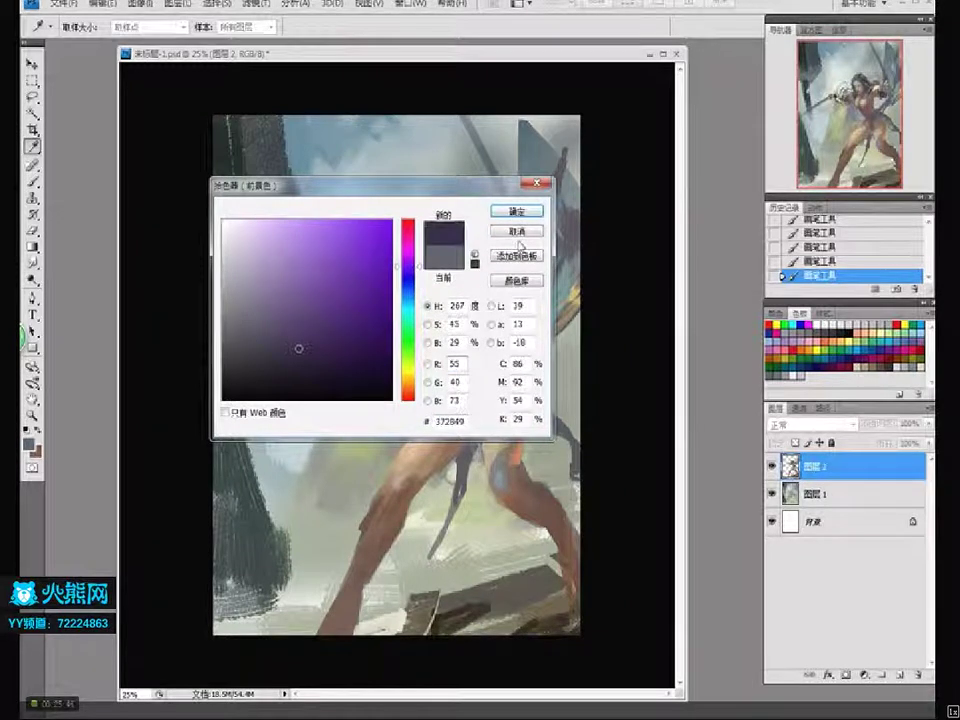
left_click(530, 214)
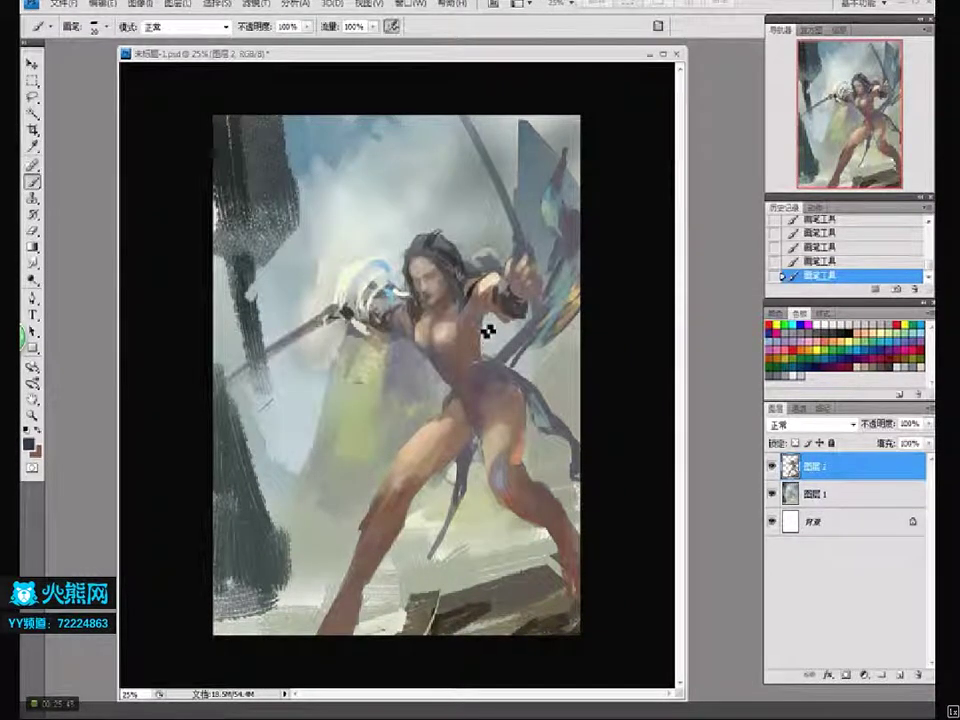
key("bracketright")
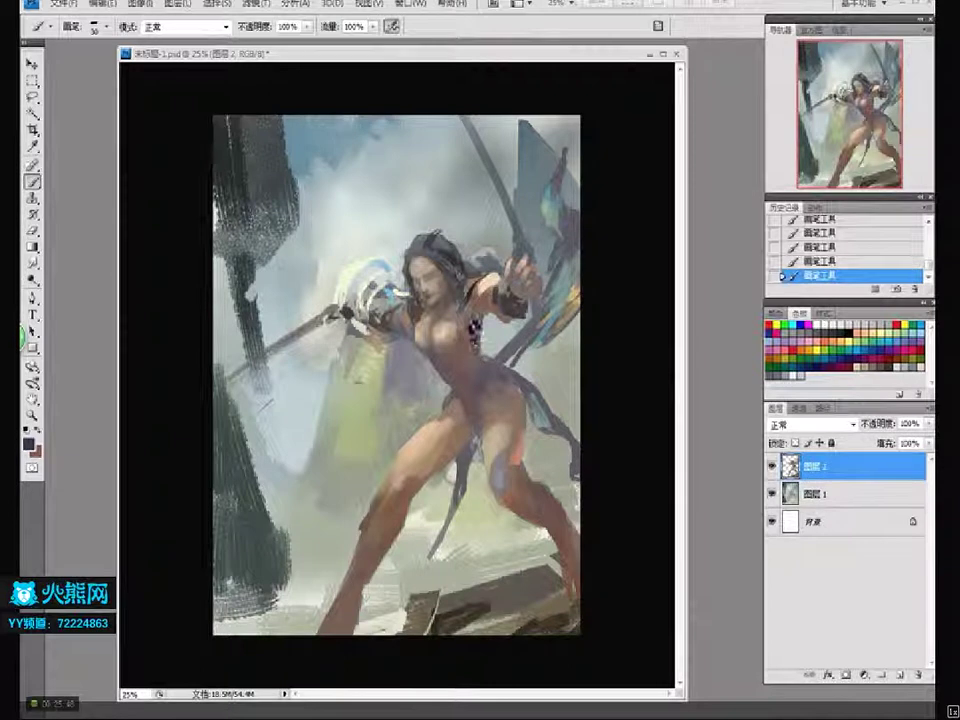
key("bracketleft")
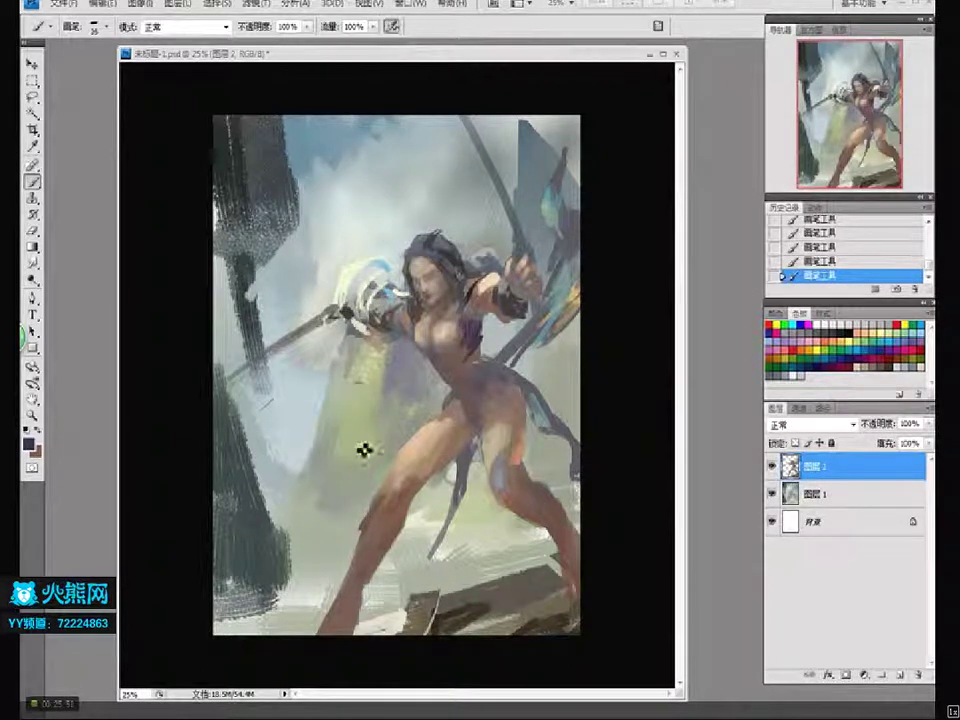
Pick very dark purple #241d2d and paint the bodysuit down the torso from the chest and waist to the crotch
key("i")
left_click(30, 442)
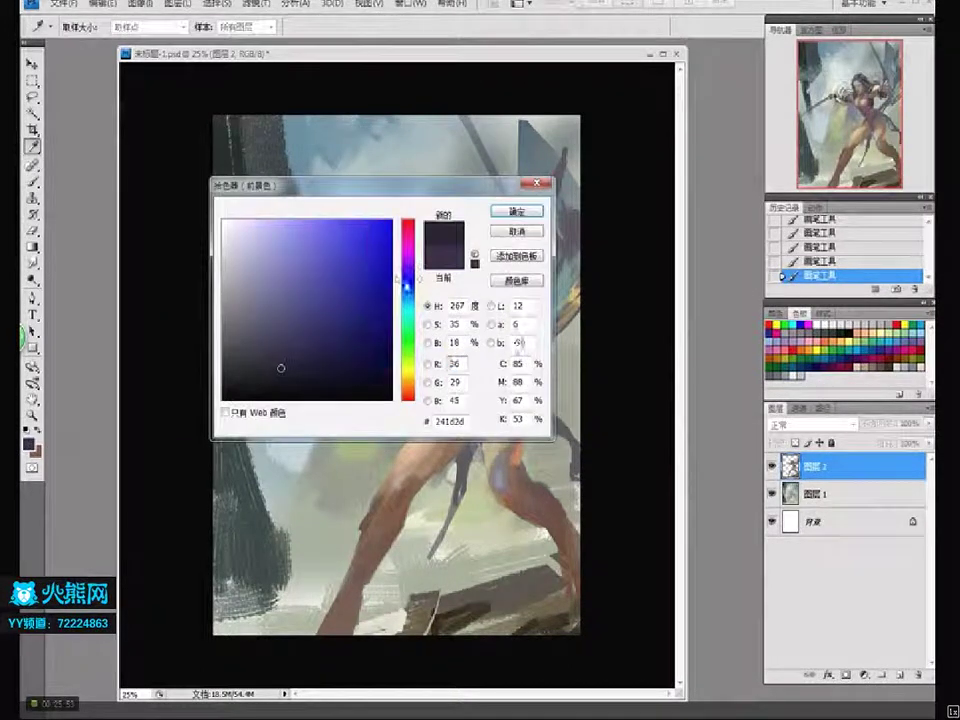
left_click(522, 214)
key("b")
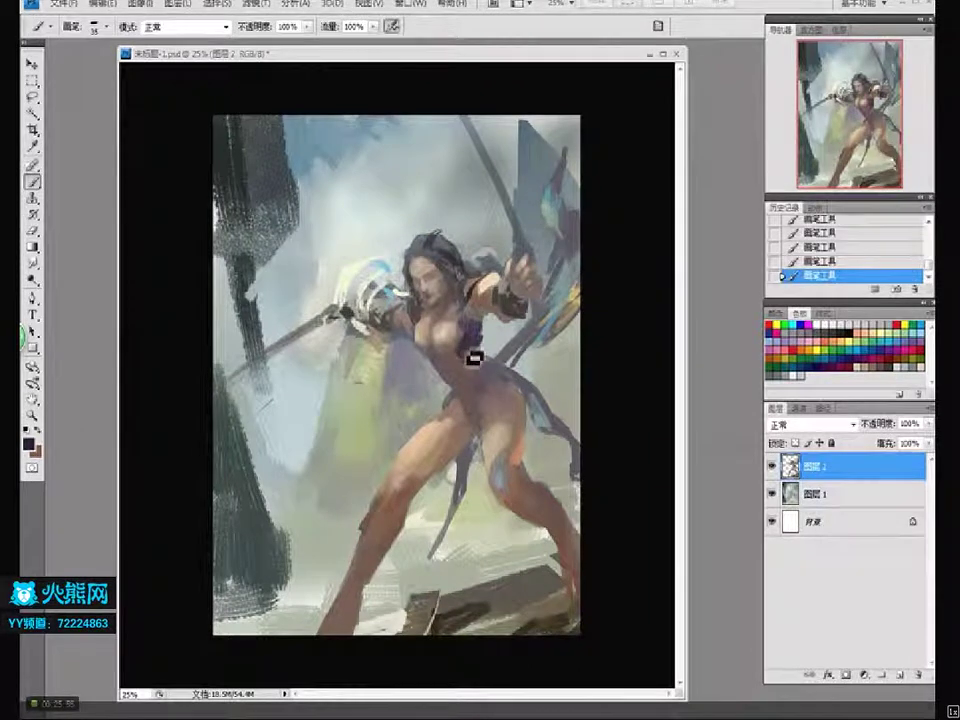
key("bracketleft")
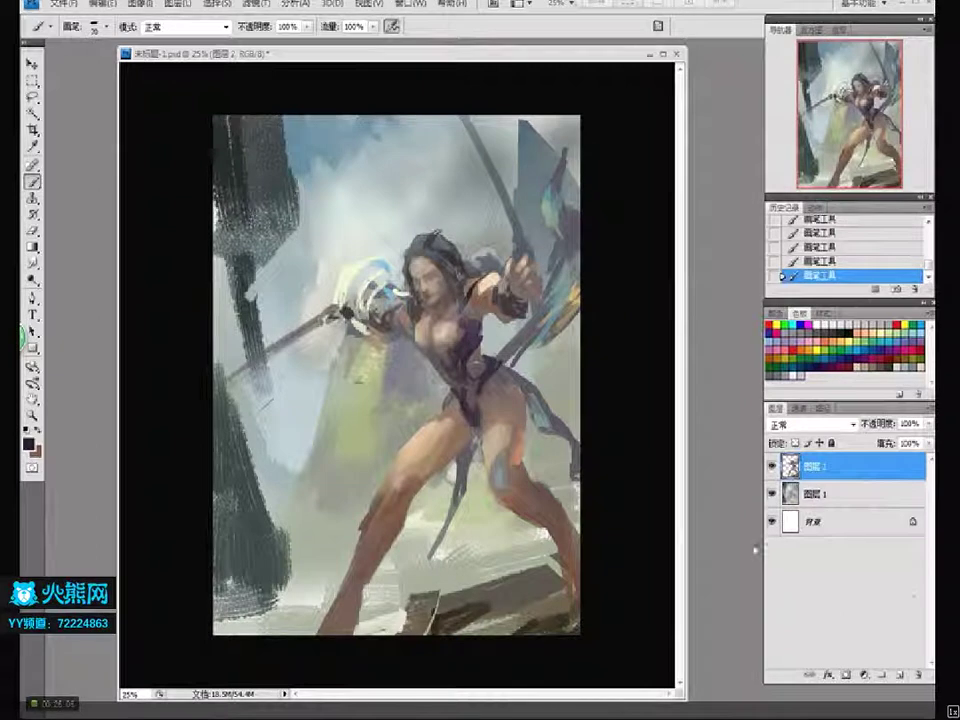
Add a new layer above 图层 1 and paint a curved edge on the rock pillar's narrow part in near-black blue #0f171b
left_click(852, 503)
key("ctrl+shift+alt+n")
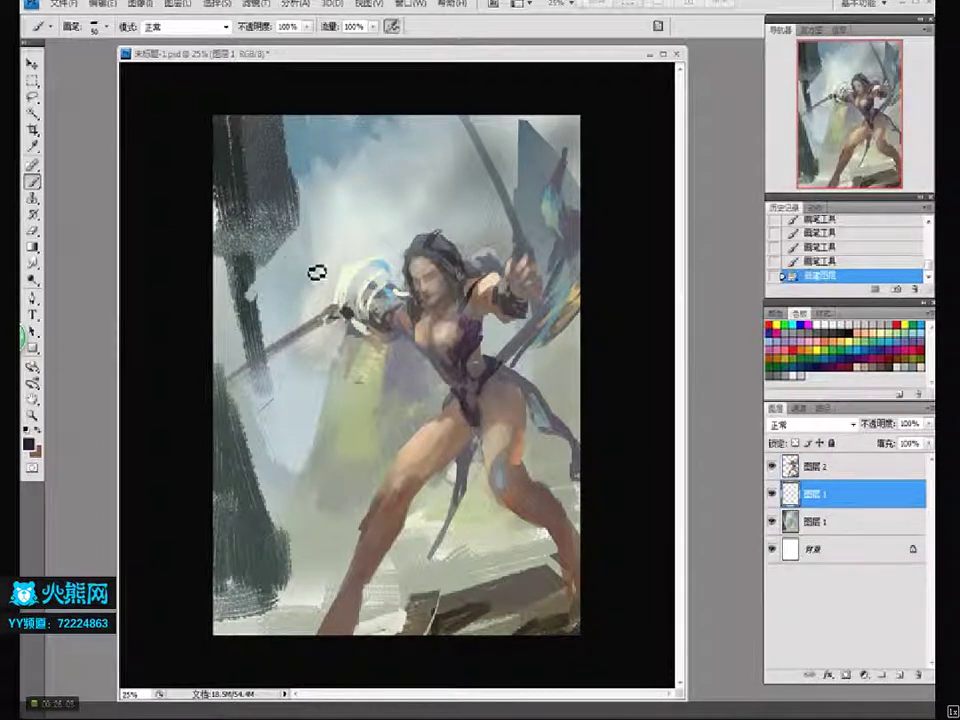
left_click(257, 311)
left_click(30, 443)
left_click(294, 380)
left_click_drag(408, 310, 408, 298)
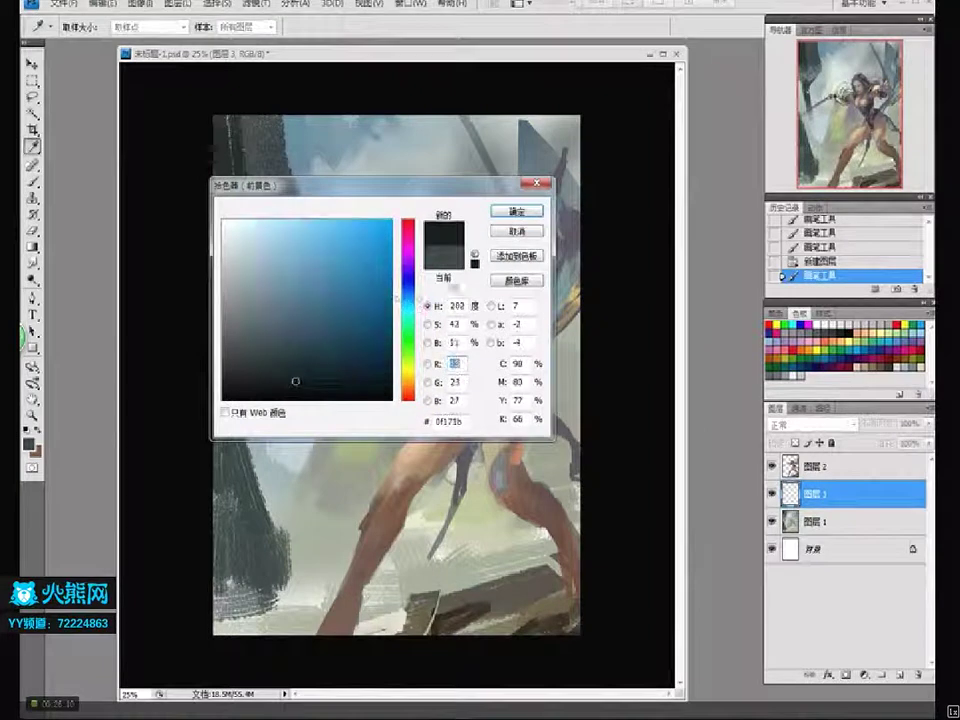
left_click(538, 212)
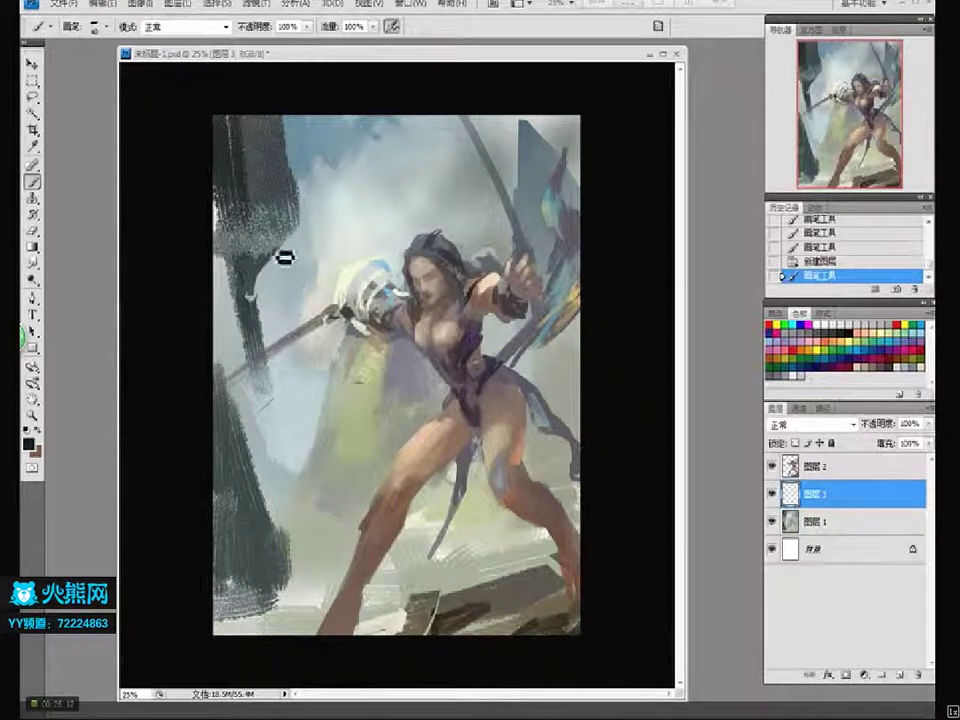
left_click_drag(272, 252, 250, 292)
Pick a pale orange and paint highlights along the pillar's narrow middle, adding sampled blue-grey around its lower tip
left_click(232, 400, "alt")
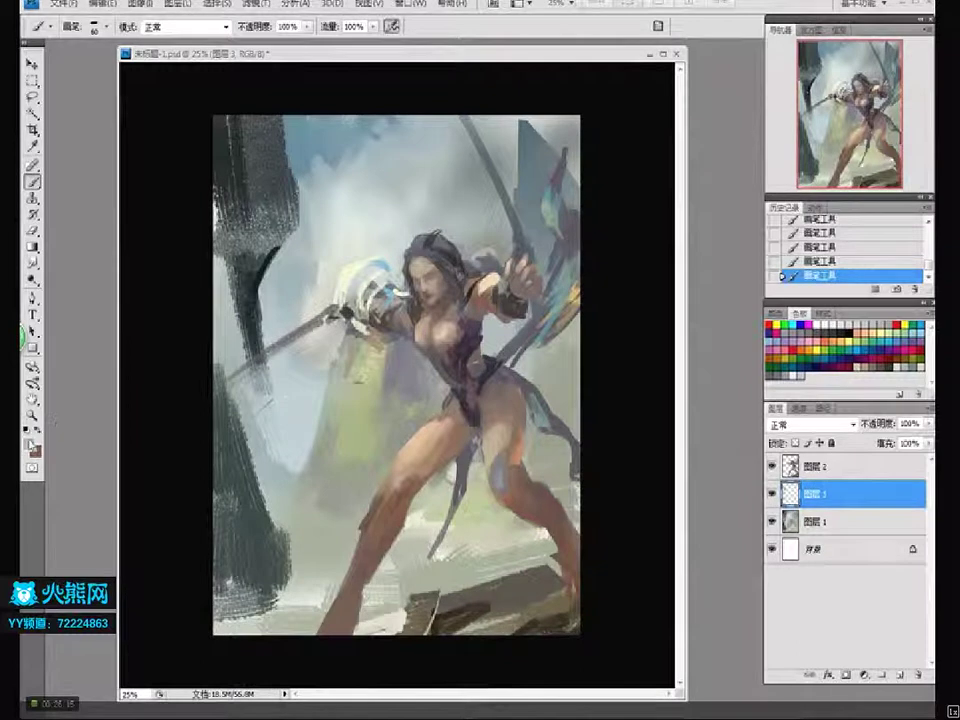
left_click(31, 443)
left_click(407, 385)
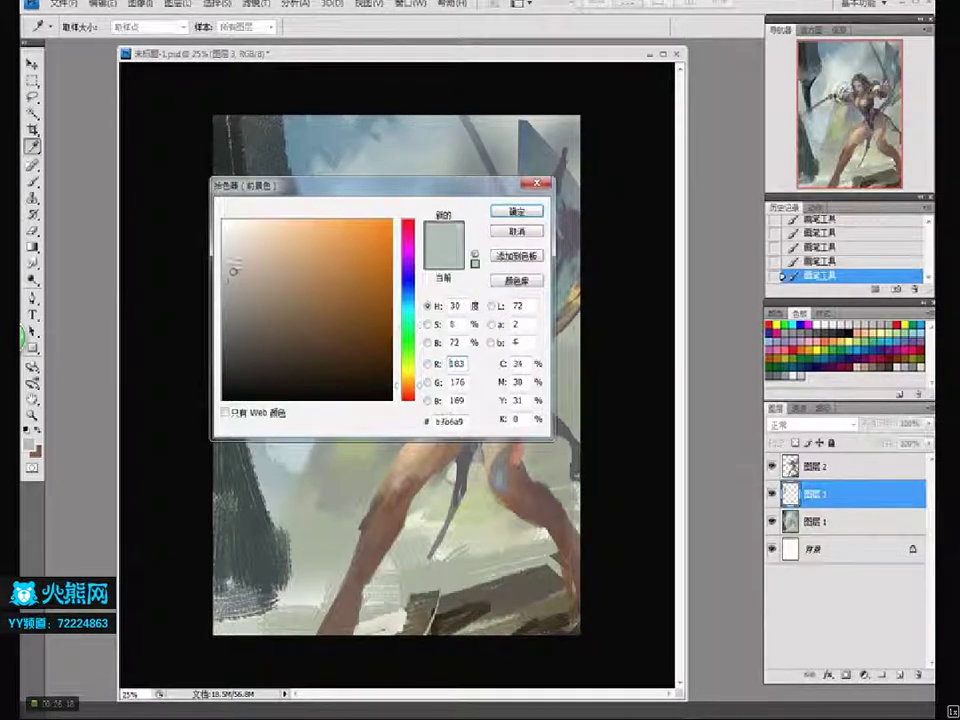
left_click(256, 236)
left_click(411, 378)
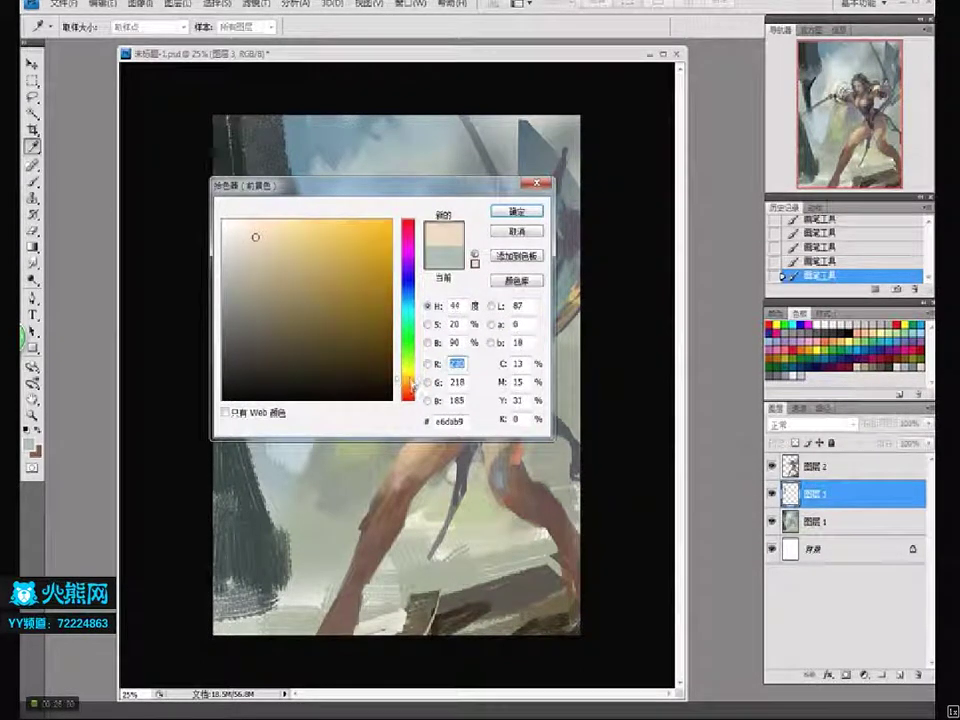
left_click(303, 245)
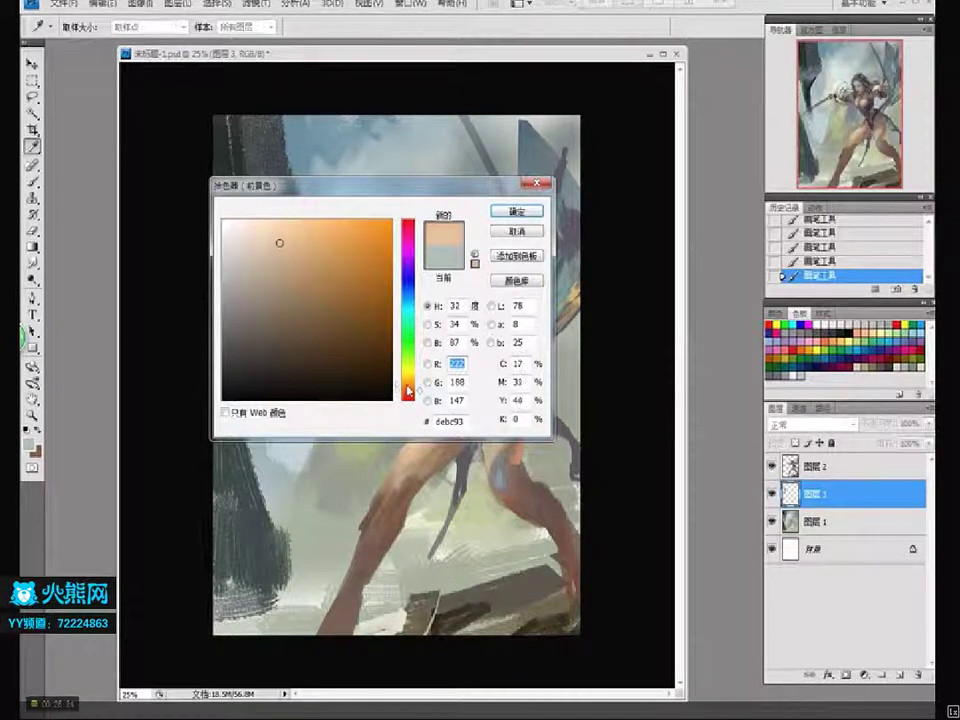
left_click(517, 212)
key("b")
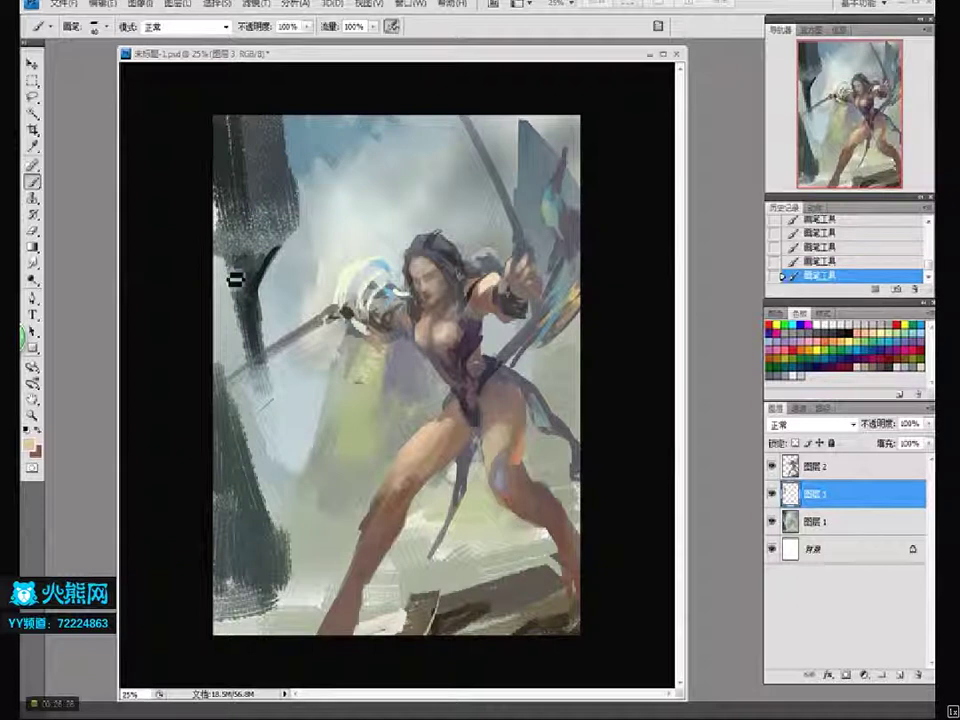
mouse_move(237, 279)
left_mouse_down()
mouse_move(261, 335)
mouse_move(238, 310)
mouse_move(244, 333)
mouse_move(241, 303)
mouse_move(259, 304)
mouse_move(239, 299)
mouse_move(270, 421)
mouse_move(250, 306)
mouse_move(265, 378)
left_mouse_up()
left_click(186, 225, "alt")
left_click(299, 367, "alt")
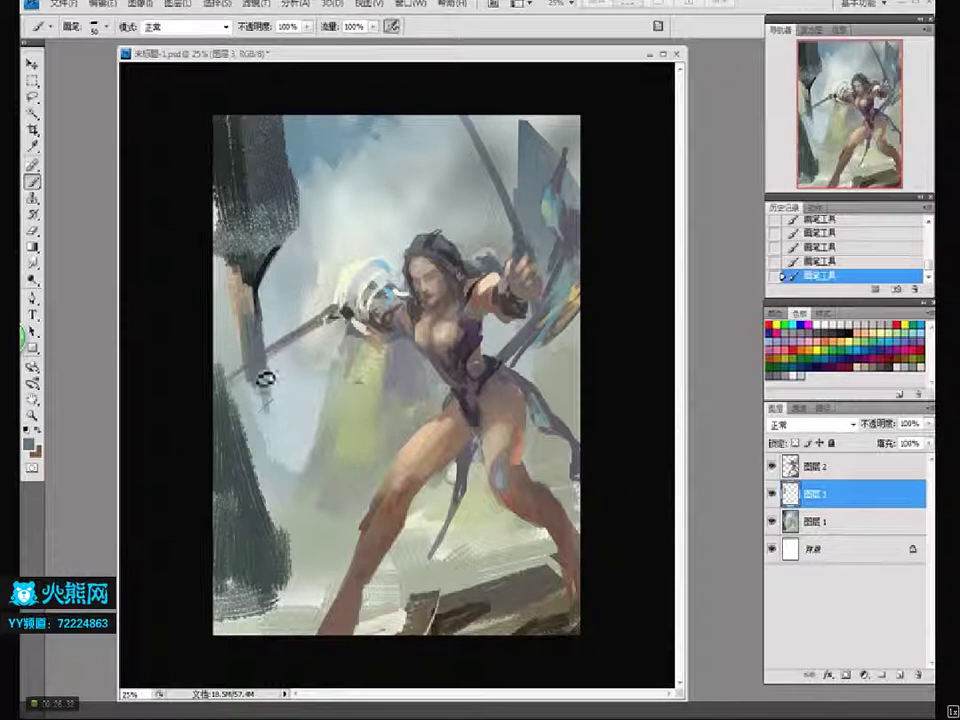
Rework the upper and lower rock pillar with sampled dark strokes, then block in its base in grey with a larger brush
left_click(237, 160, "alt")
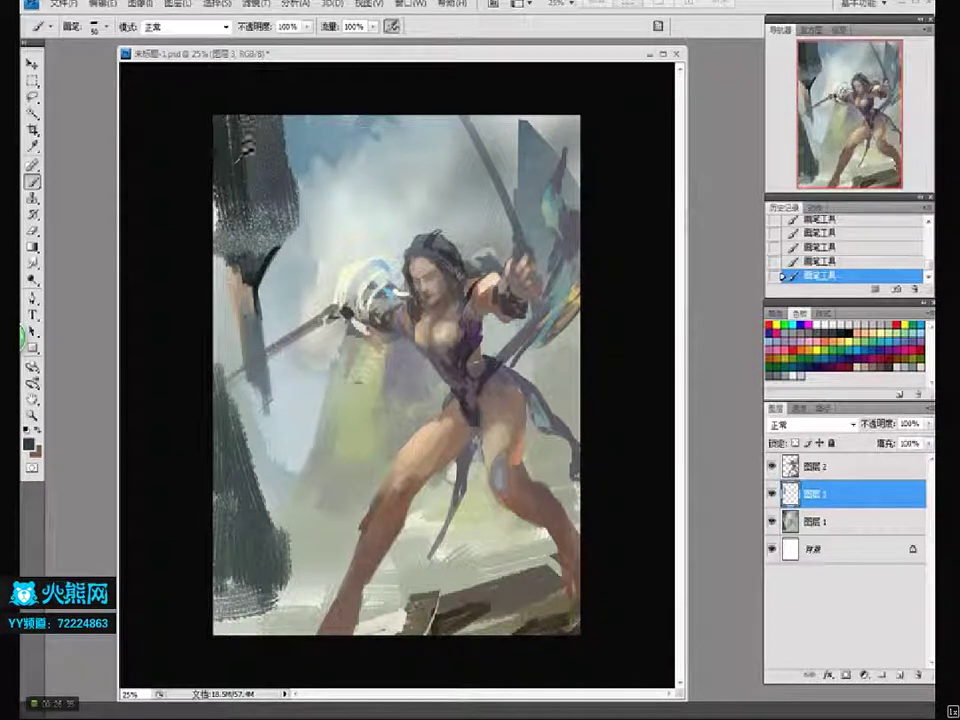
mouse_move(237, 160)
left_mouse_down()
mouse_move(240, 105)
mouse_move(240, 153)
mouse_move(275, 277)
mouse_move(258, 222)
mouse_move(283, 228)
mouse_move(268, 210)
mouse_move(268, 150)
mouse_move(262, 185)
mouse_move(224, 114)
mouse_move(212, 128)
mouse_move(232, 250)
mouse_move(228, 241)
mouse_move(203, 307)
mouse_move(207, 298)
mouse_move(235, 470)
mouse_move(234, 418)
mouse_move(272, 443)
mouse_move(272, 422)
mouse_move(288, 433)
mouse_move(288, 492)
mouse_move(276, 424)
mouse_move(285, 545)
mouse_move(266, 516)
mouse_move(276, 477)
left_mouse_up()
mouse_move(268, 556)
left_mouse_down()
mouse_move(295, 612)
mouse_move(279, 609)
left_mouse_up()
key("bracketright")
key("bracketright")
key("bracketright")
key("bracketright")
key("bracketright")
key("bracketright")
key("bracketright")
key("bracketright")
key("bracketright")
mouse_move(194, 464)
left_mouse_down()
mouse_move(239, 455)
mouse_move(235, 481)
left_mouse_up()
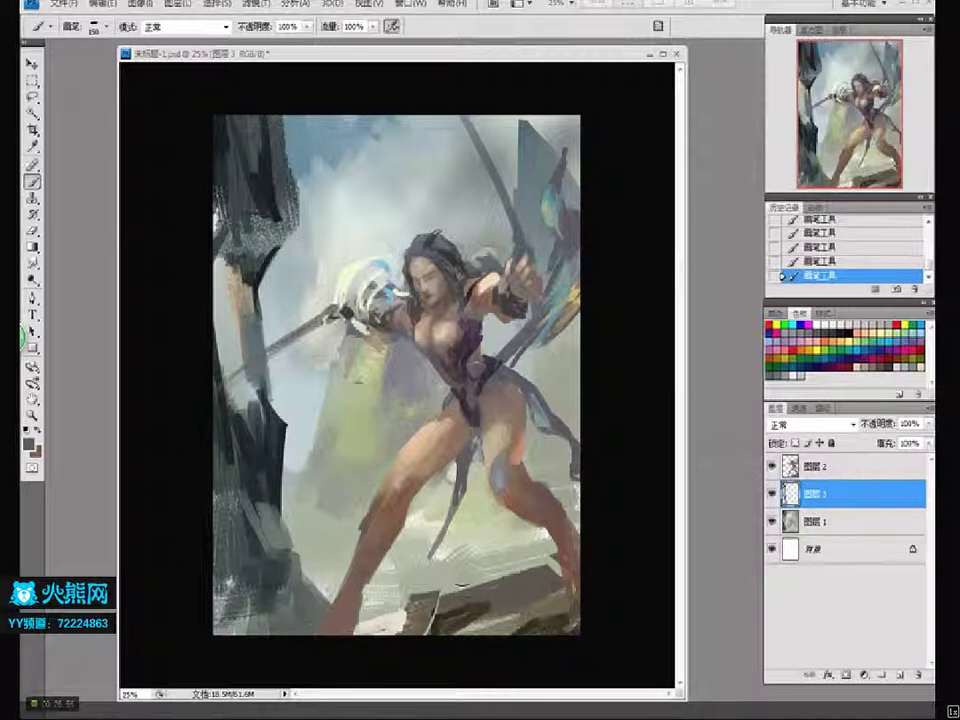
Mix a muted purple from the sampled background colour and paint soft strokes behind the front thigh with a smaller brush
key("bracketleft")
key("bracketleft")
key("bracketleft")
key("bracketleft")
key("bracketleft")
left_click(437, 506, "alt")
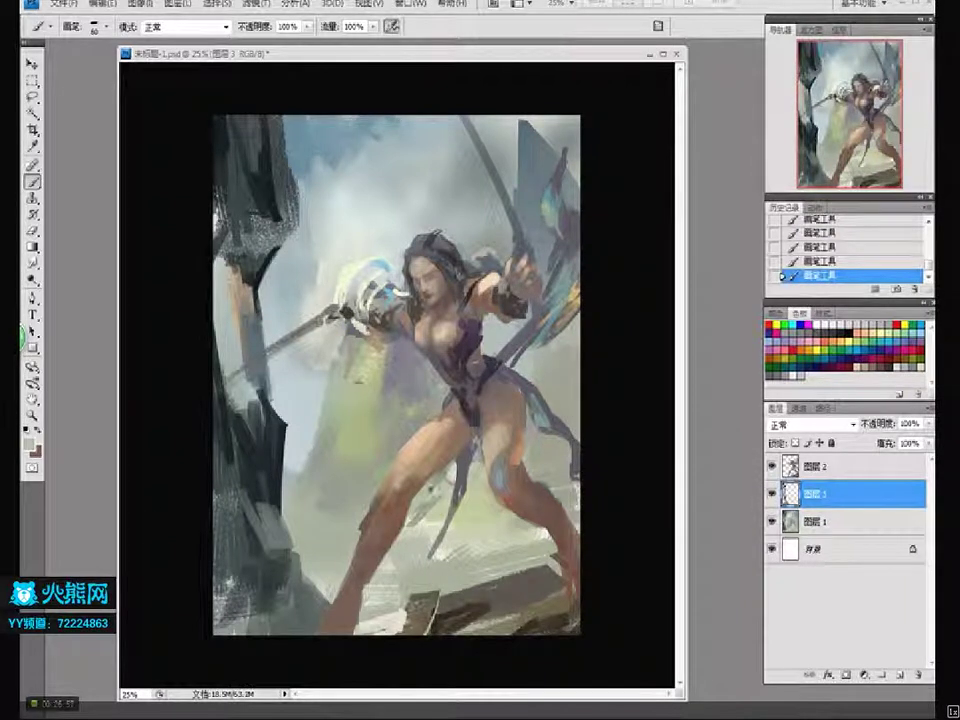
left_click(29, 443)
left_click(264, 284)
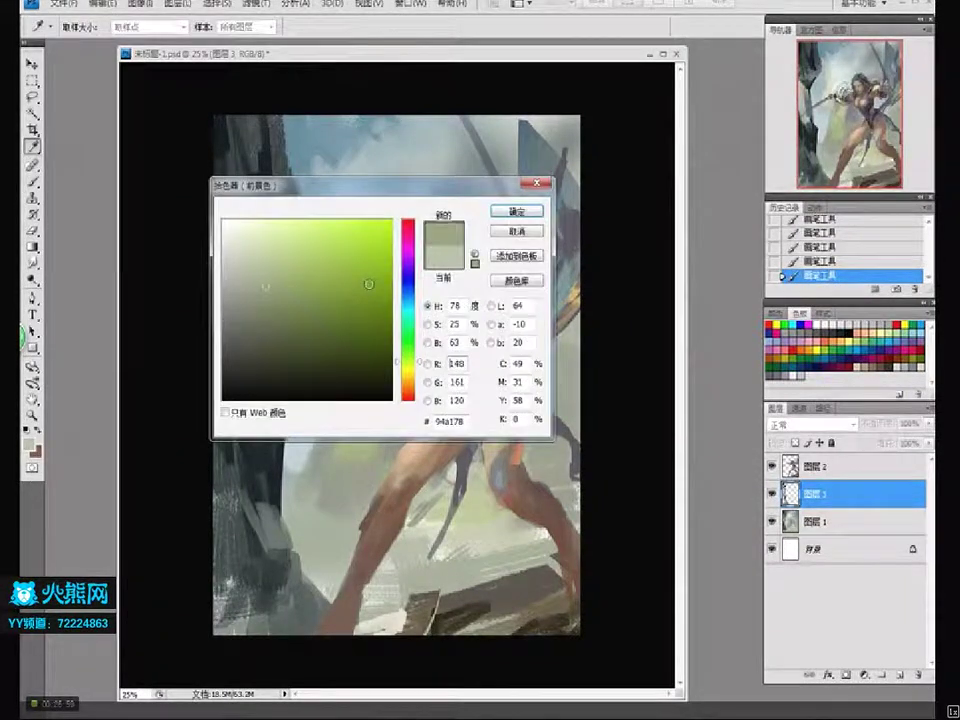
left_click(408, 261)
left_click(408, 245)
left_click(241, 307)
key("Return")
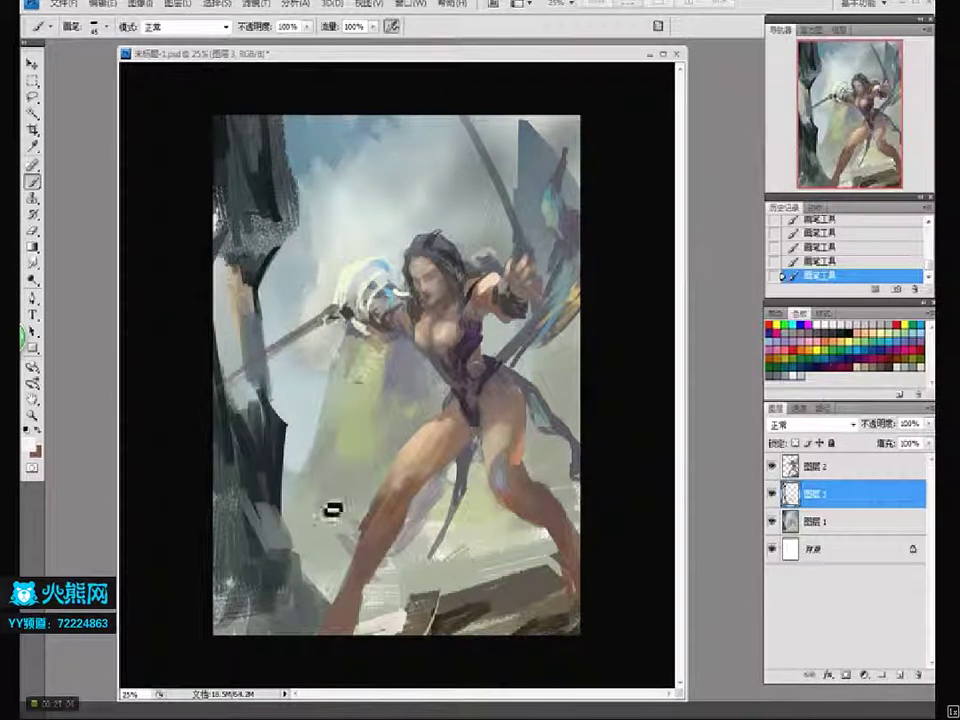
Paint white strokes beside the front leg, across to the pillar's base, and over the yellow-green area below the glowing hand
left_click(350, 533, "alt")
mouse_move(350, 533)
left_mouse_down()
mouse_move(334, 544)
mouse_move(388, 501)
left_mouse_up()
left_click(390, 465, "alt")
left_click(343, 521, "alt")
mouse_move(343, 521)
left_mouse_down()
mouse_move(309, 555)
mouse_move(311, 505)
mouse_move(331, 473)
left_mouse_up()
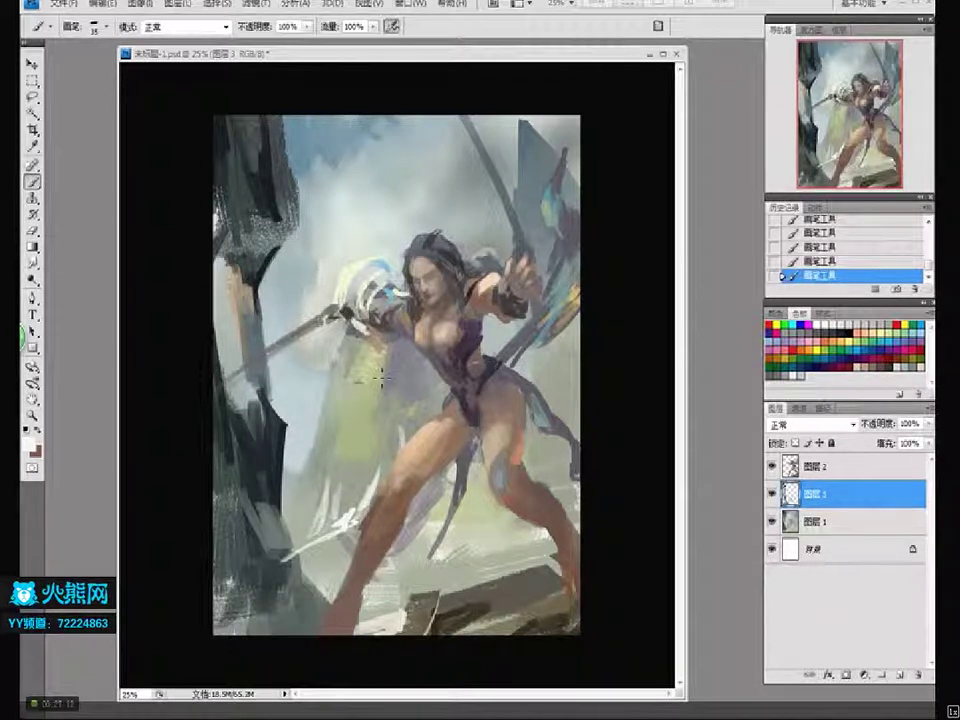
key("bracketright")
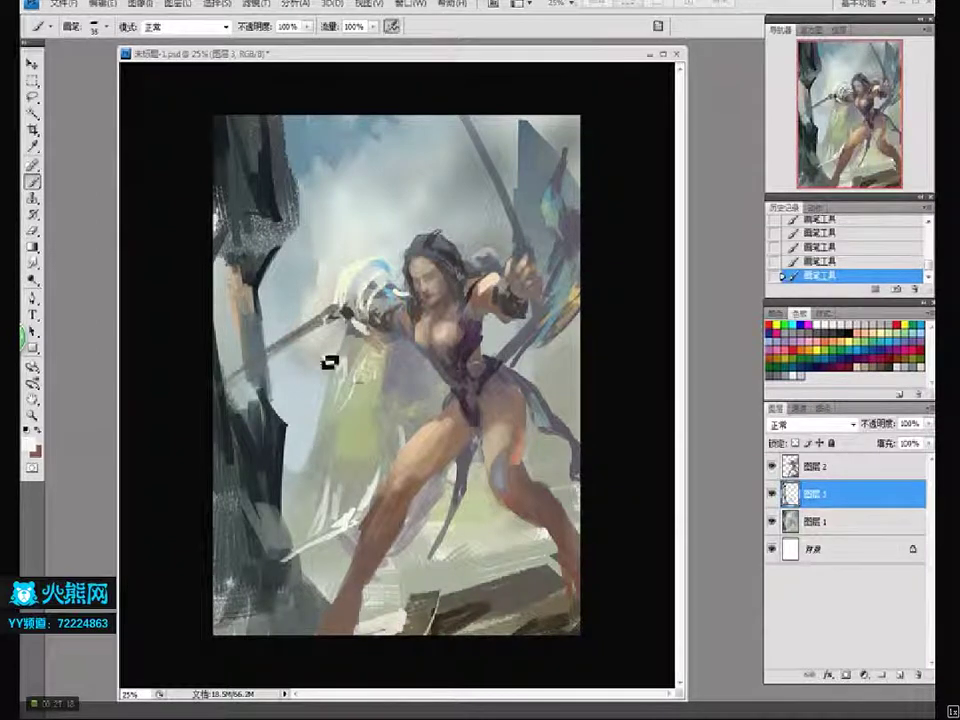
key("bracketright")
key("bracketright")
key("bracketright")
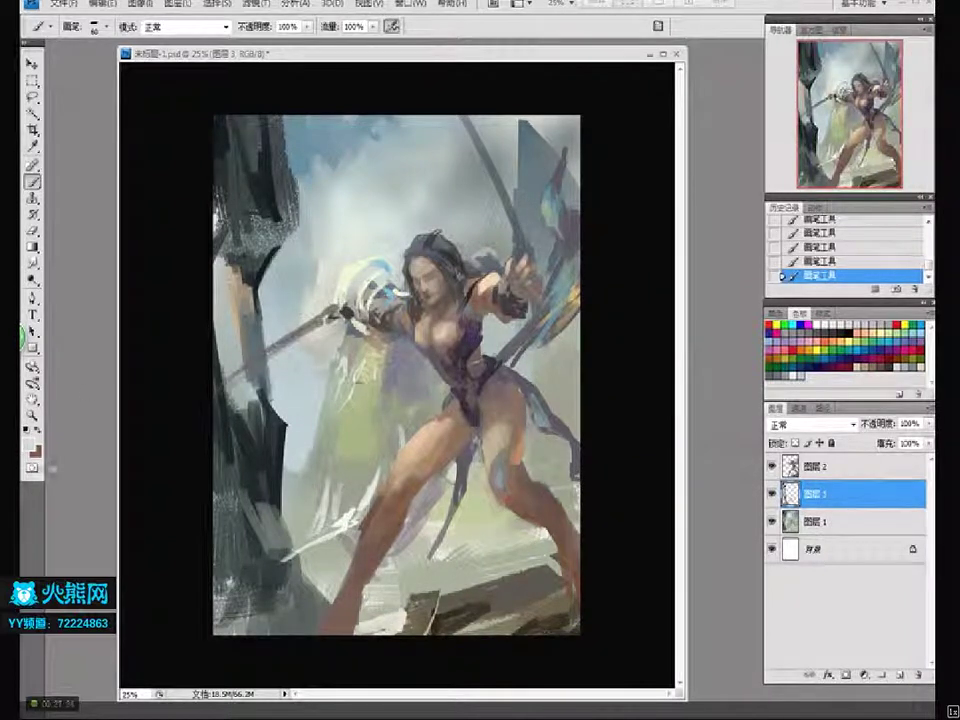
Pick a pale cyan-white and brush it into the background around and below the glowing hand
left_click(30, 441)
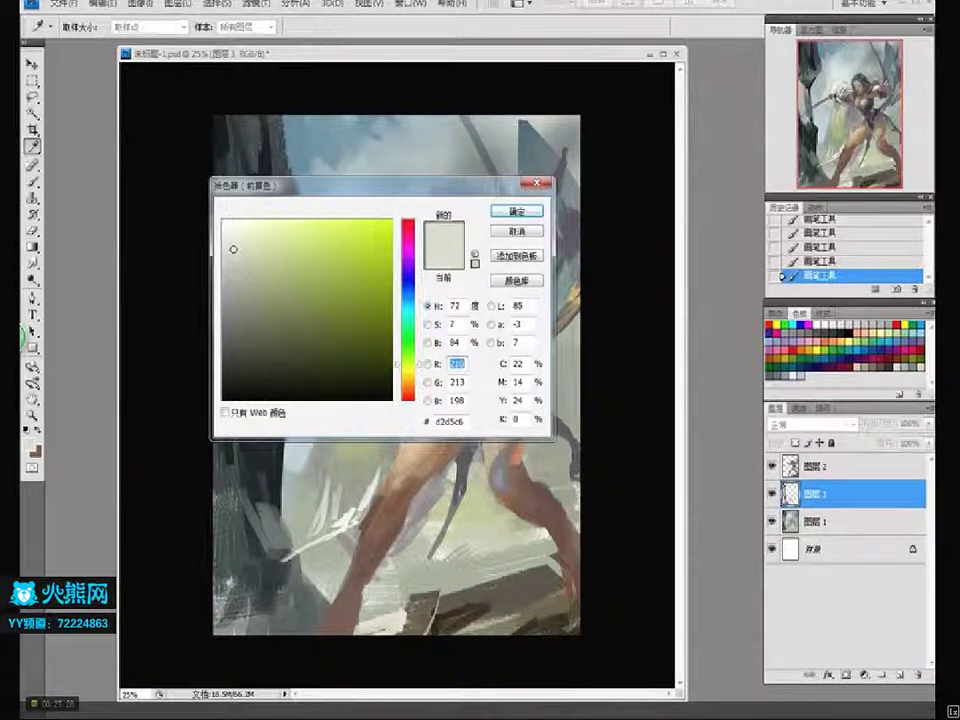
left_click(241, 232)
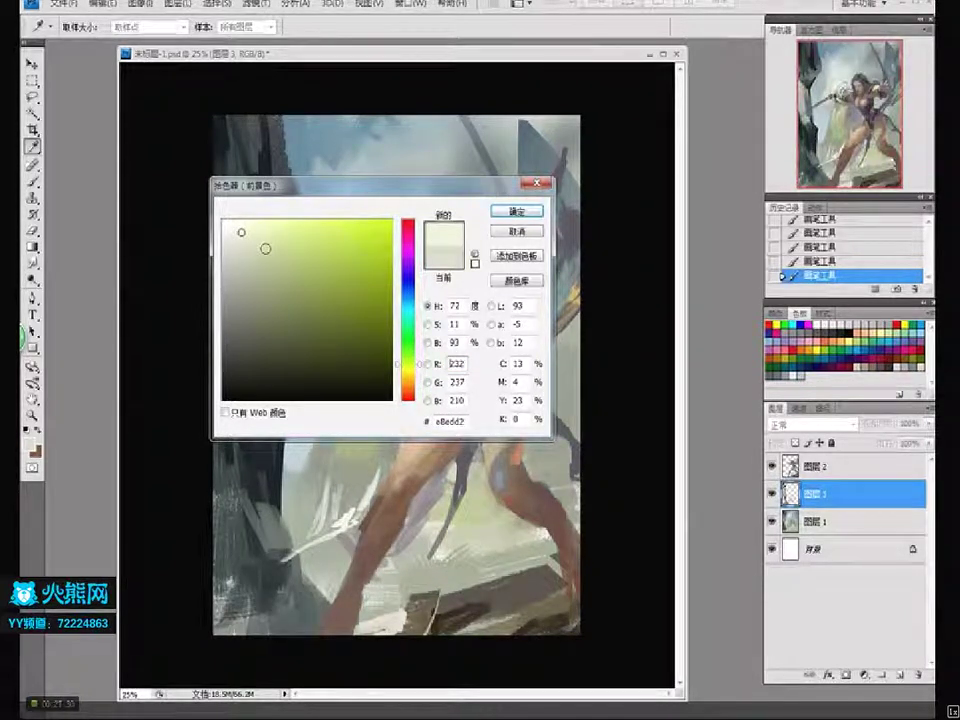
left_click_drag(408, 376, 408, 381)
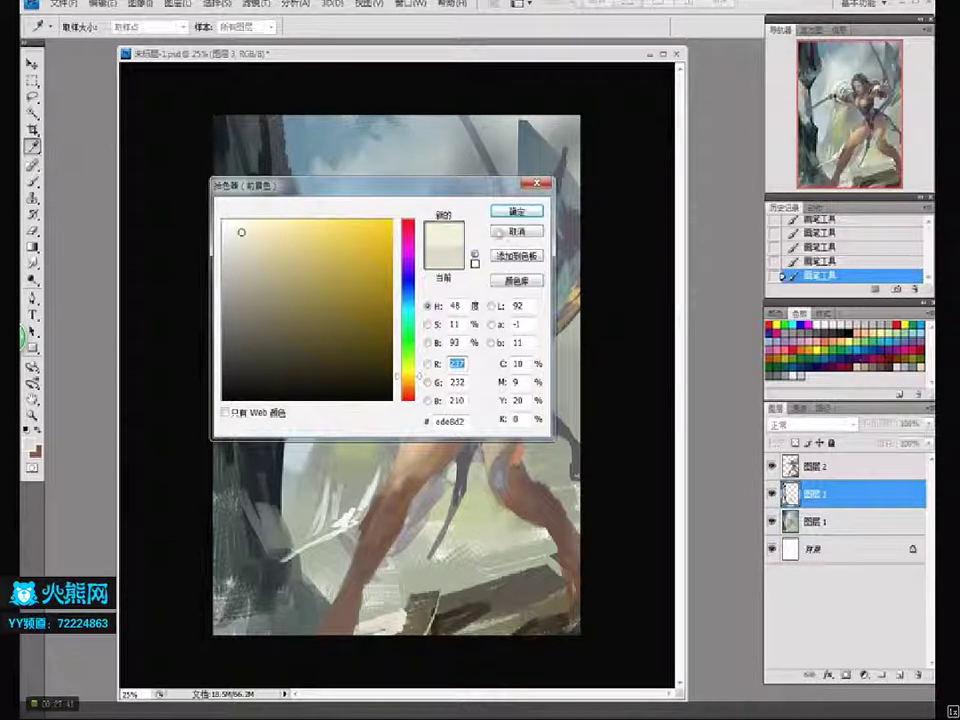
left_click(408, 307)
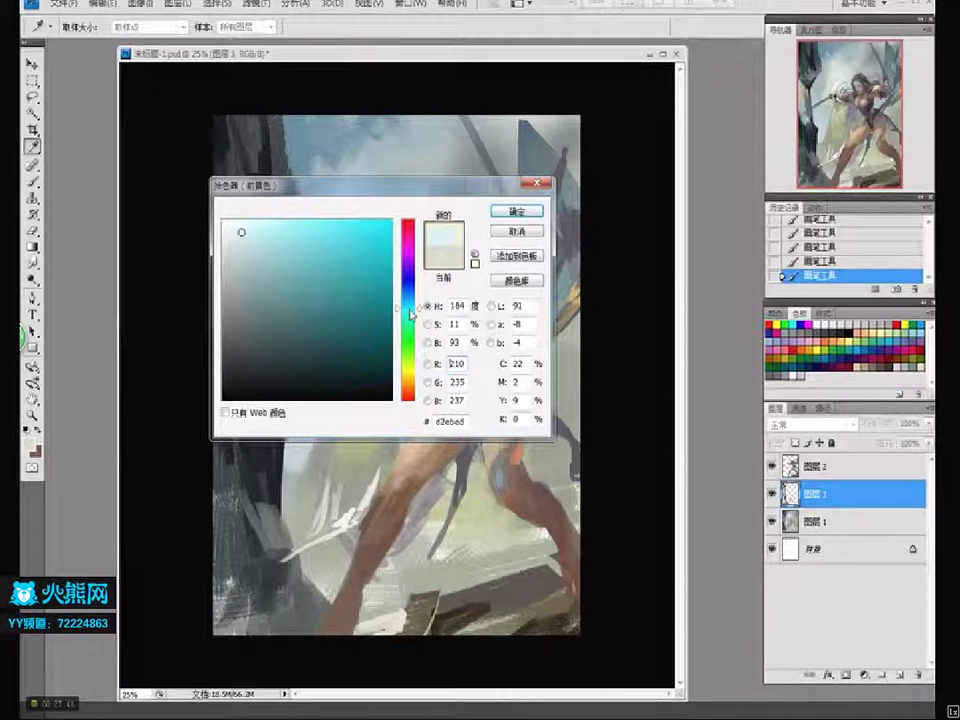
mouse_move(238, 234)
left_mouse_down()
mouse_move(240, 242)
mouse_move(240, 231)
left_mouse_up()
key("Return")
mouse_move(370, 290)
left_mouse_down()
mouse_move(336, 271)
mouse_move(329, 258)
mouse_move(330, 287)
mouse_move(345, 247)
mouse_move(327, 256)
mouse_move(336, 317)
left_mouse_up()
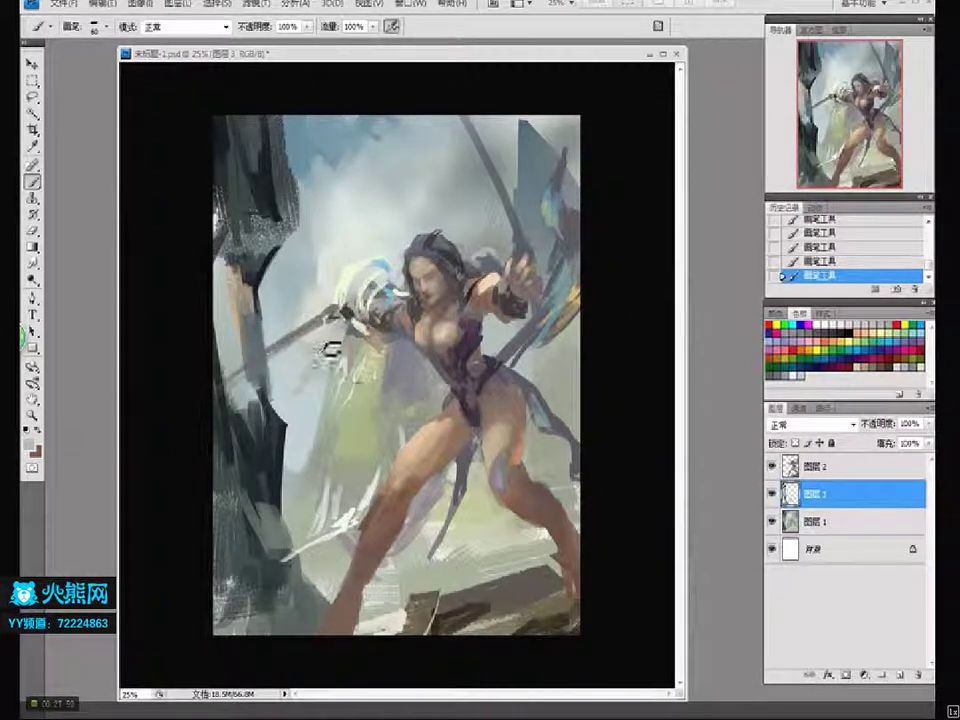
Enlarge the brush to 100 and paint pale and grey cloud strokes in the sky above the head
key("bracketright")
key("bracketright")
key("bracketright")
key("bracketright")
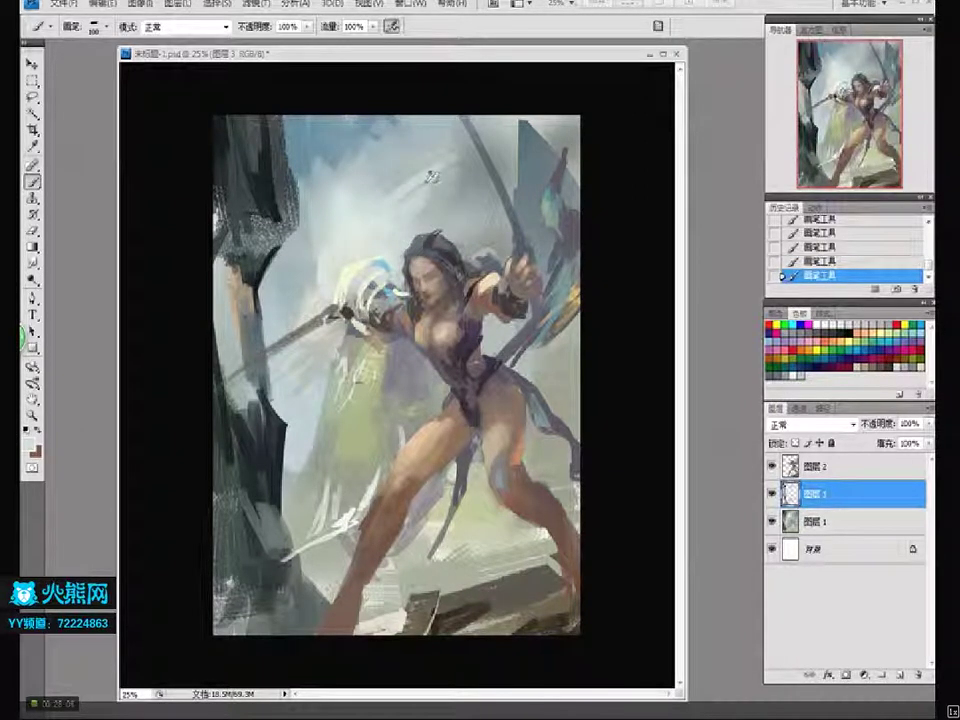
mouse_move(429, 171)
left_mouse_down()
mouse_move(402, 188)
mouse_move(407, 199)
mouse_move(456, 156)
mouse_move(458, 173)
mouse_move(420, 184)
mouse_move(399, 210)
mouse_move(371, 210)
mouse_move(386, 222)
mouse_move(386, 208)
mouse_move(392, 215)
mouse_move(389, 240)
left_mouse_up()
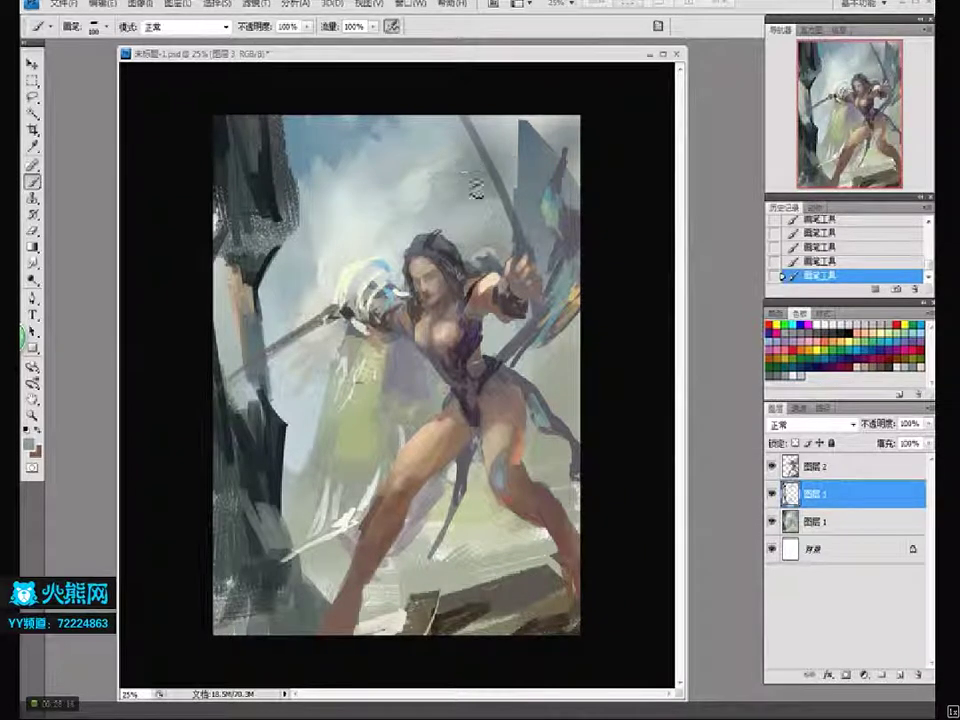
key("bracketleft")
Pick a dull mauve and paint small strokes behind the front calf
left_click(317, 432, "alt")
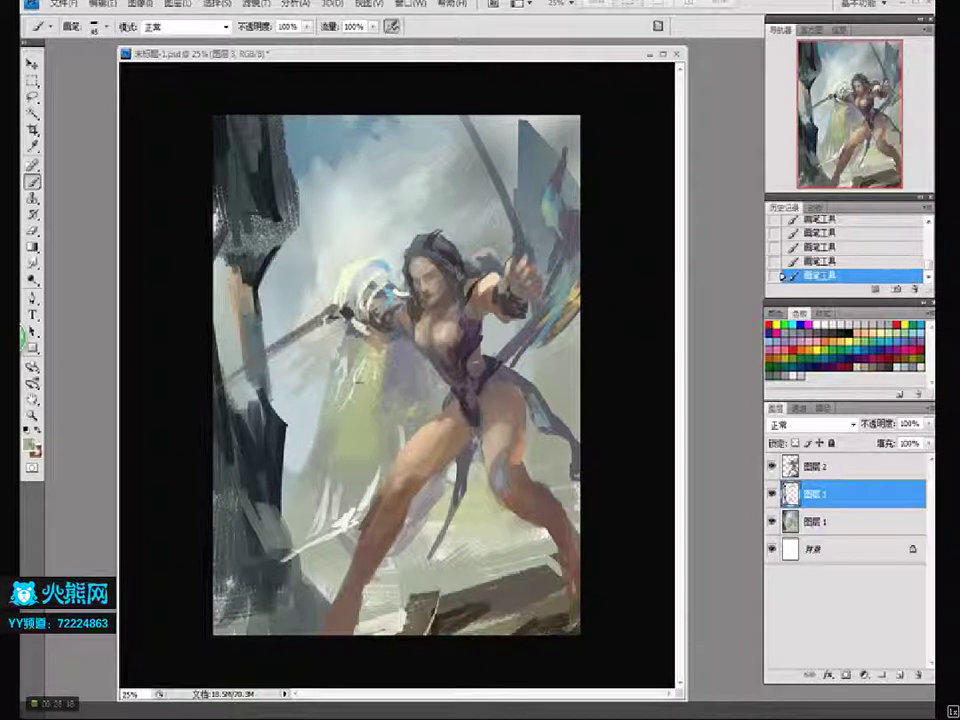
left_click(30, 443)
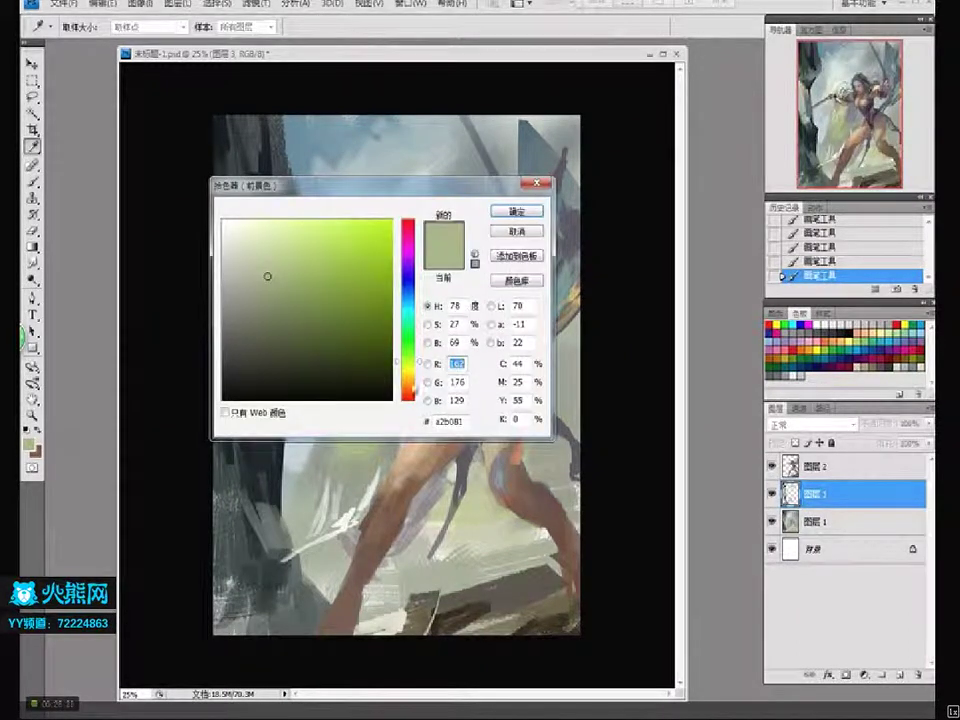
left_click(263, 316)
left_click(408, 232)
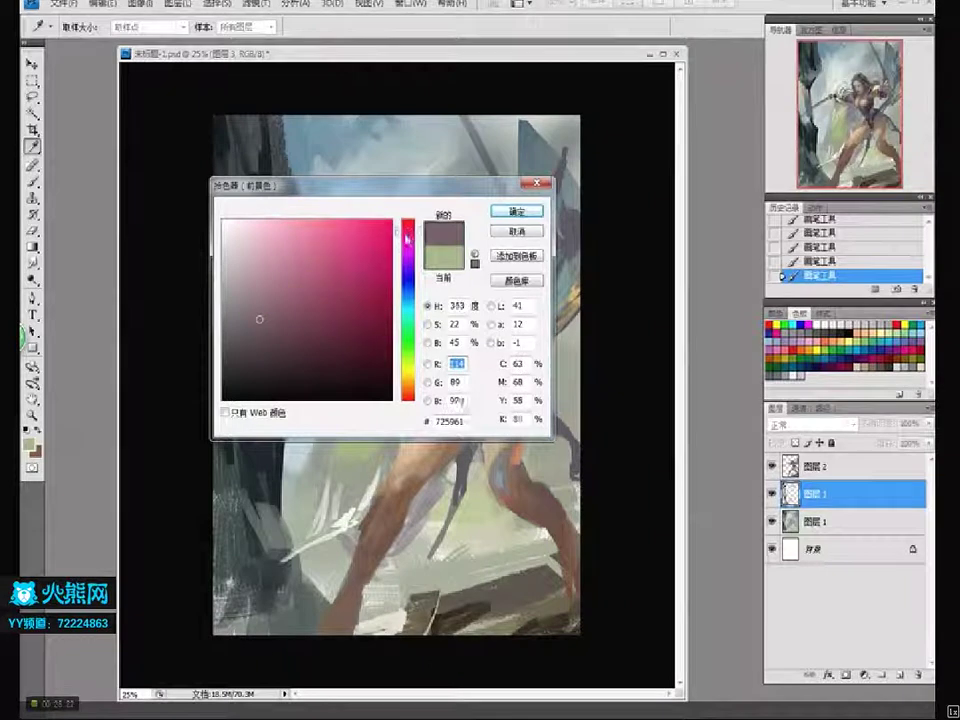
left_click(408, 225)
left_click(518, 211)
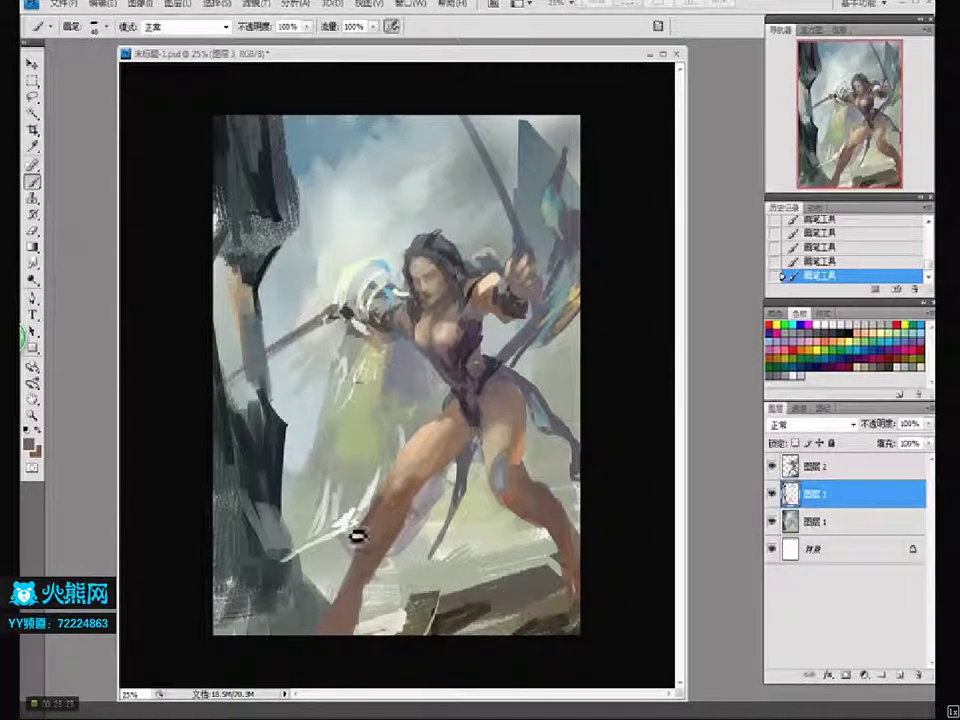
Paint yellow-green strokes on the ground around and between the legs
key("bracketleft")
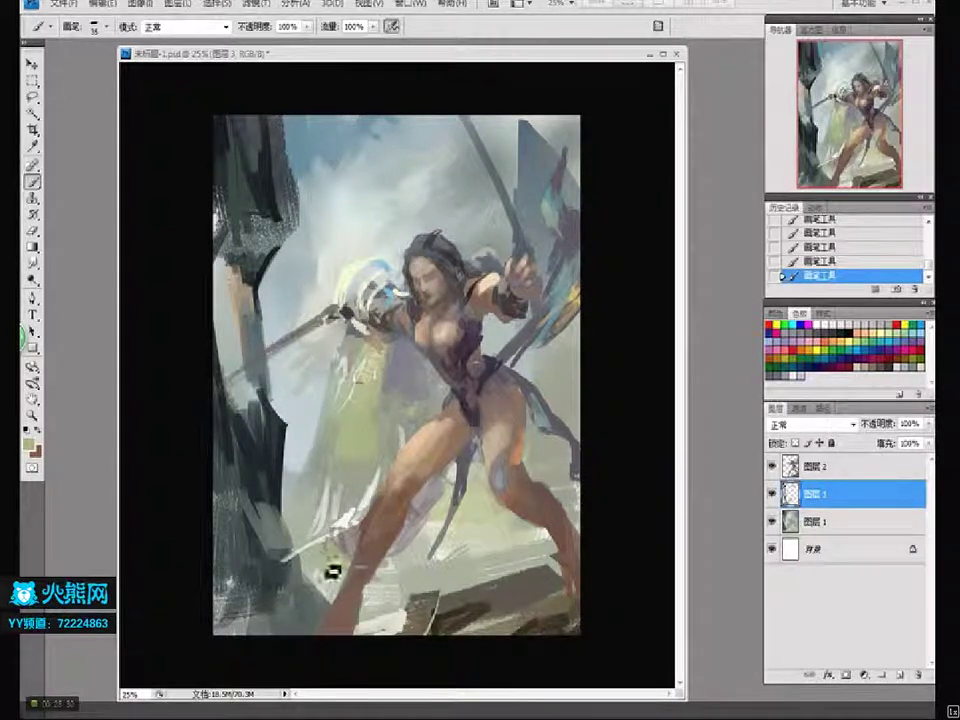
key("bracketright")
key("bracketright")
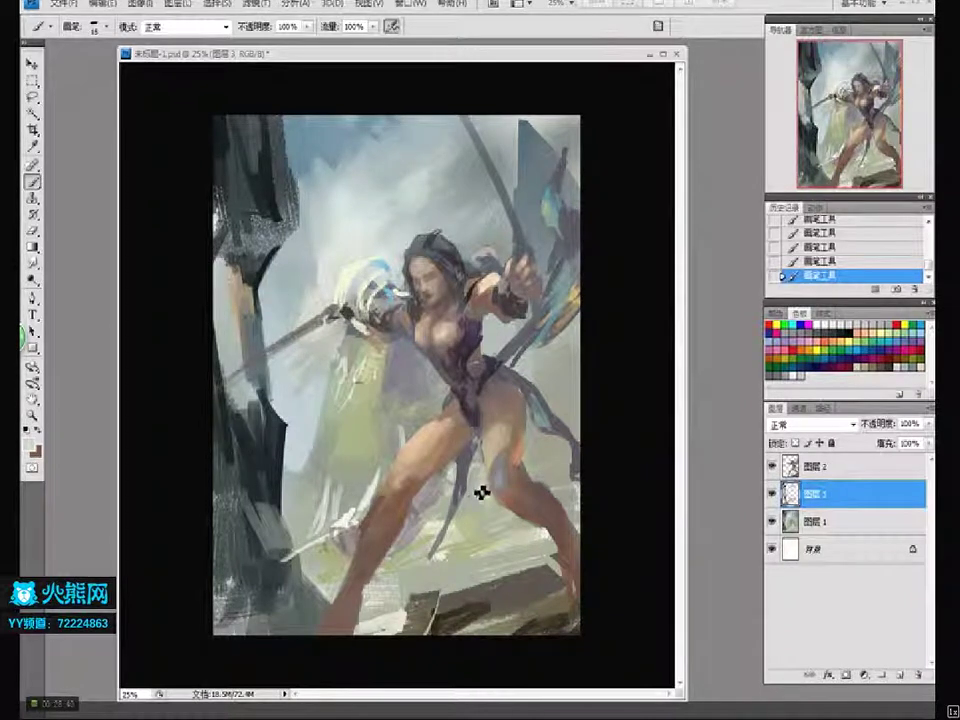
Enlarge the brush to 100 and repaint the background beside the waist and hip, behind the bow, in pale grey and blue-grey
key("bracketright")
key("bracketright")
key("bracketright")
key("bracketright")
key("bracketright")
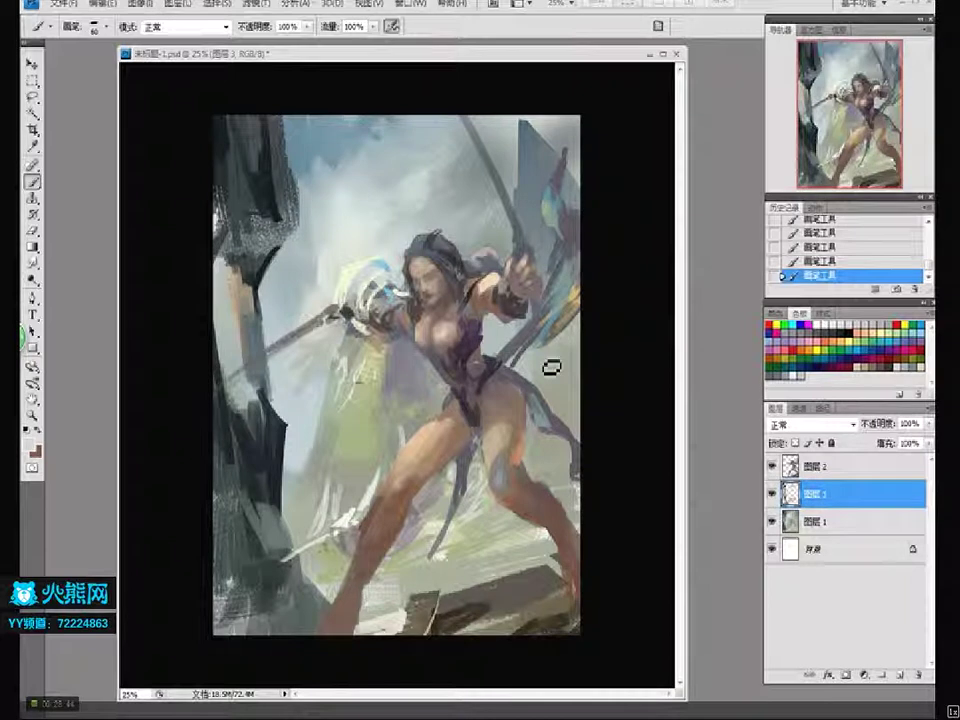
key("bracketright")
key("bracketright")
key("bracketright")
key("bracketright")
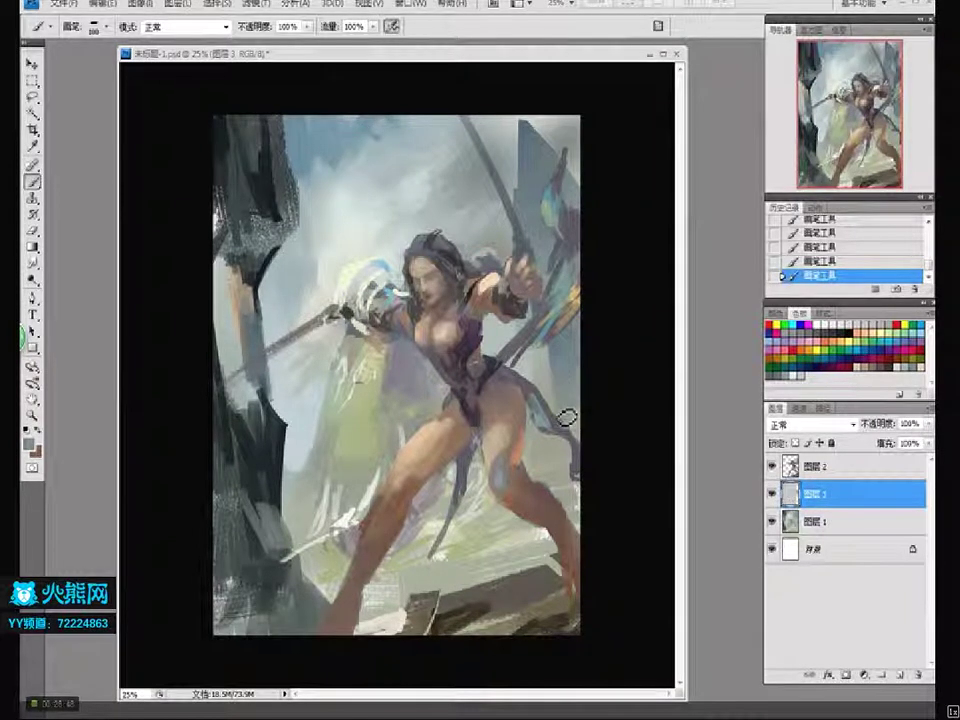
Paint dark grey-green strokes over the rock column and clean up its upper edge against the sky, undoing one stray stroke
mouse_move(393, 299)
left_mouse_down()
mouse_move(372, 245)
mouse_move(365, 275)
mouse_move(390, 290)
left_mouse_up()
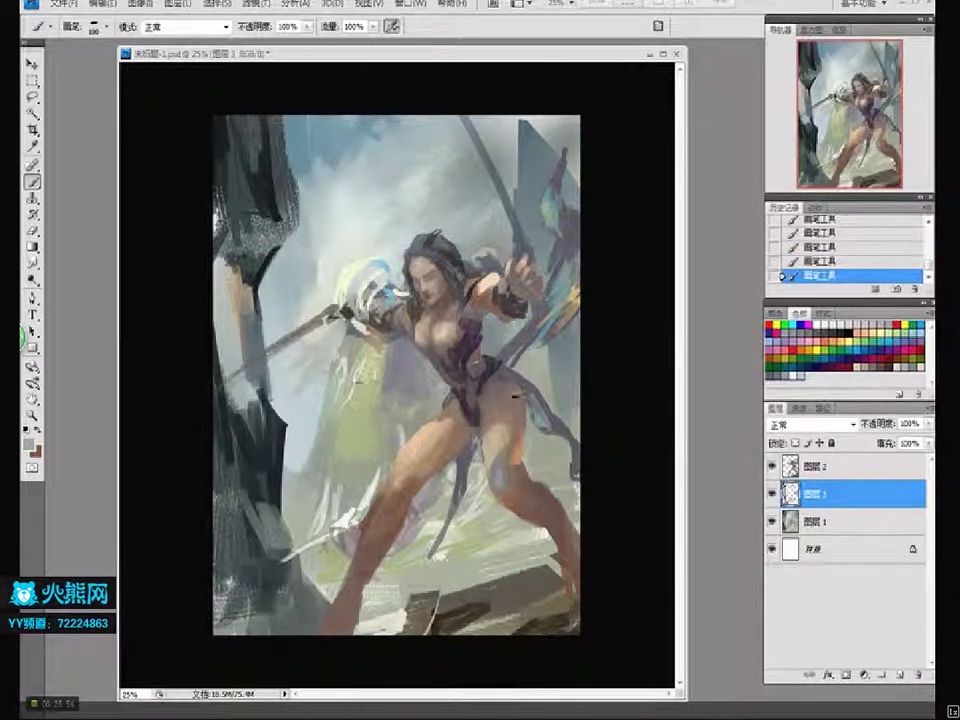
mouse_move(225, 200)
left_mouse_down()
mouse_move(228, 272)
mouse_move(222, 265)
left_mouse_up()
left_click_drag(248, 398, 256, 410)
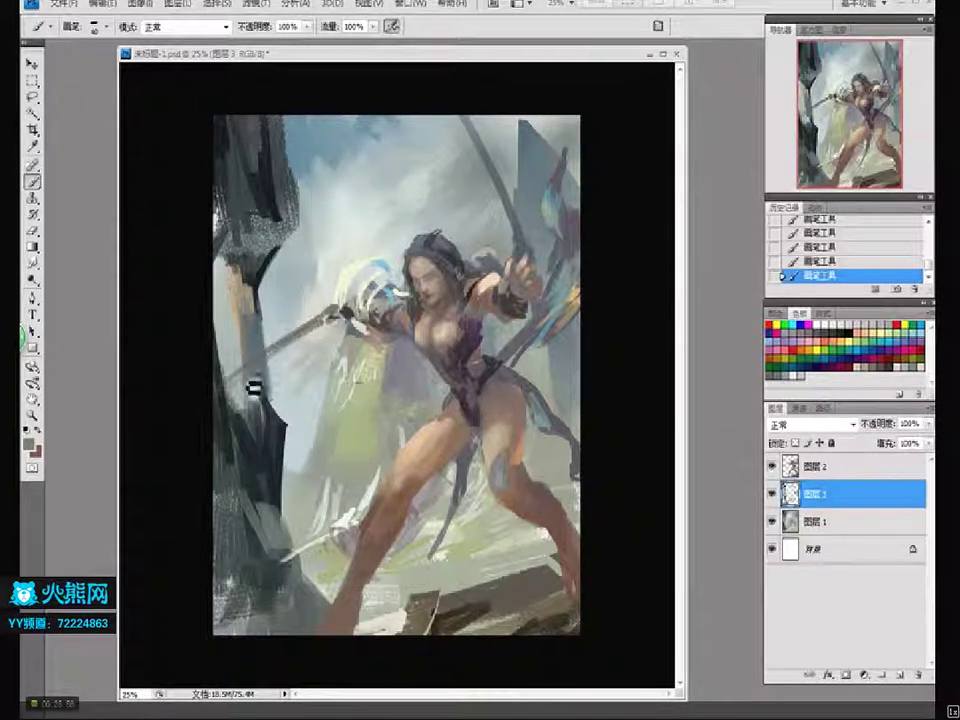
key("ctrl+z")
mouse_move(215, 328)
left_mouse_down()
mouse_move(238, 419)
mouse_move(233, 377)
mouse_move(263, 431)
mouse_move(270, 380)
mouse_move(272, 402)
mouse_move(233, 322)
mouse_move(217, 323)
mouse_move(231, 357)
mouse_move(225, 207)
mouse_move(233, 331)
mouse_move(228, 300)
left_mouse_up()
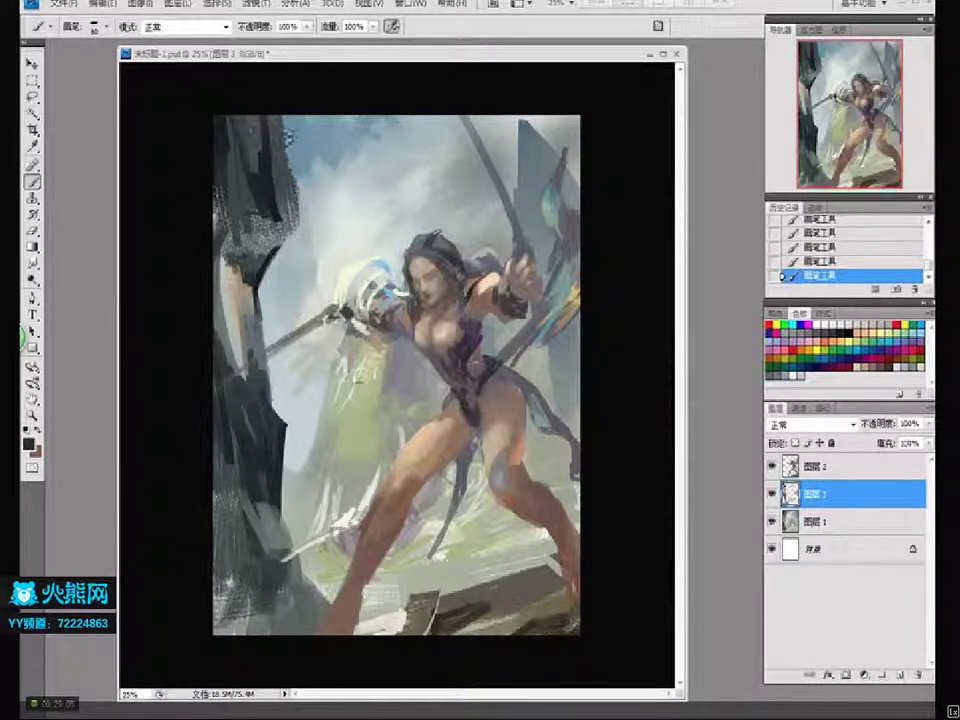
mouse_move(284, 139)
left_mouse_down()
mouse_move(272, 190)
mouse_move(268, 160)
mouse_move(278, 140)
mouse_move(275, 210)
left_mouse_up()
left_click(303, 135, "alt")
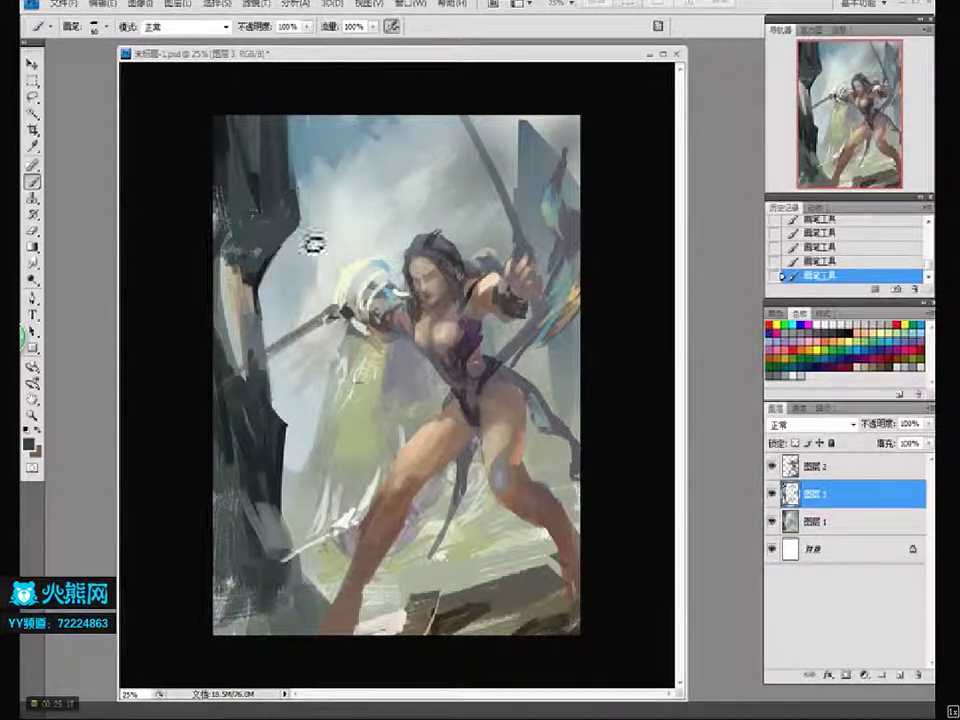
Add a new layer beneath the figure layer, set its blend mode to Color, and choose a soft round brush
left_click(889, 675)
left_click(810, 425)
left_click(822, 383)
right_click(383, 307)
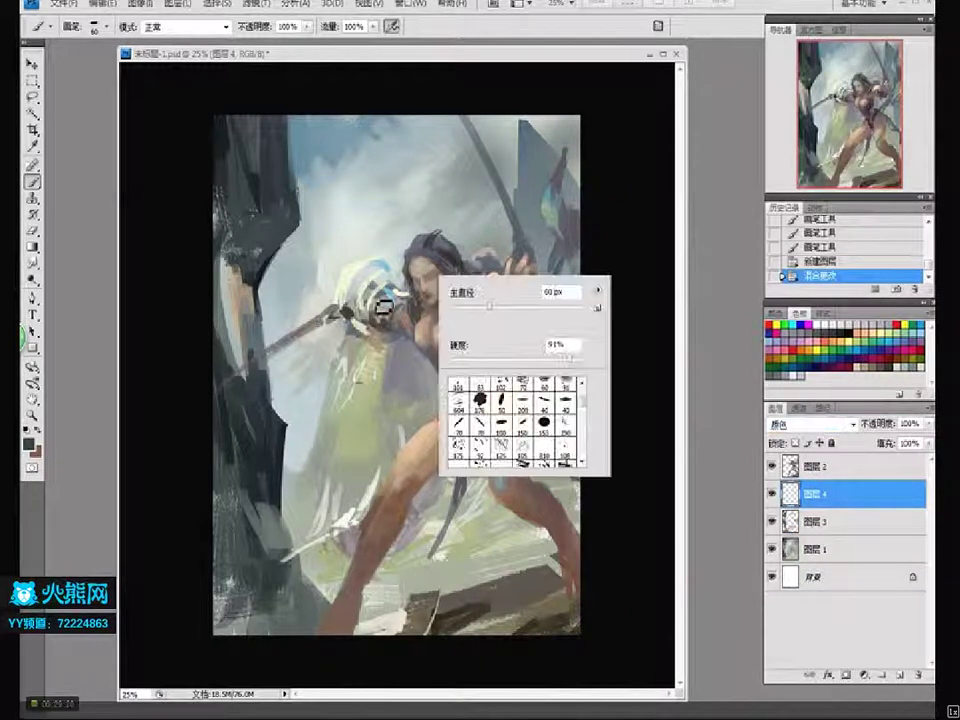
key("bracketleft")
key("bracketleft")
key("bracketleft")
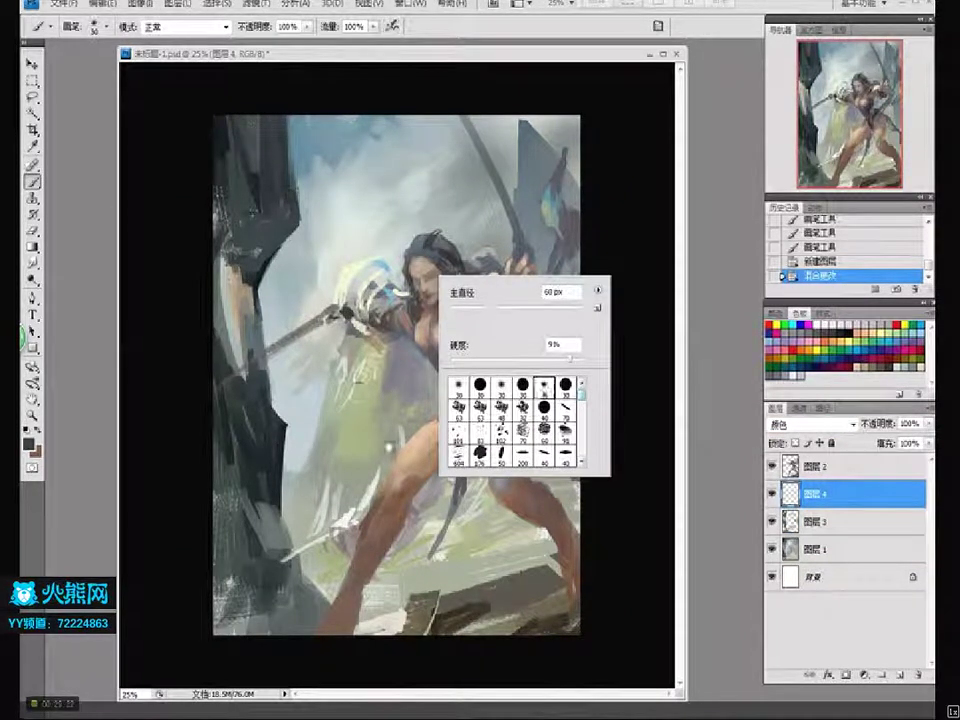
key("Return")
Pick the muted blue 6285ad and tint the sky and background around the figure with the soft brush at 800
key("i")
left_click(29, 441)
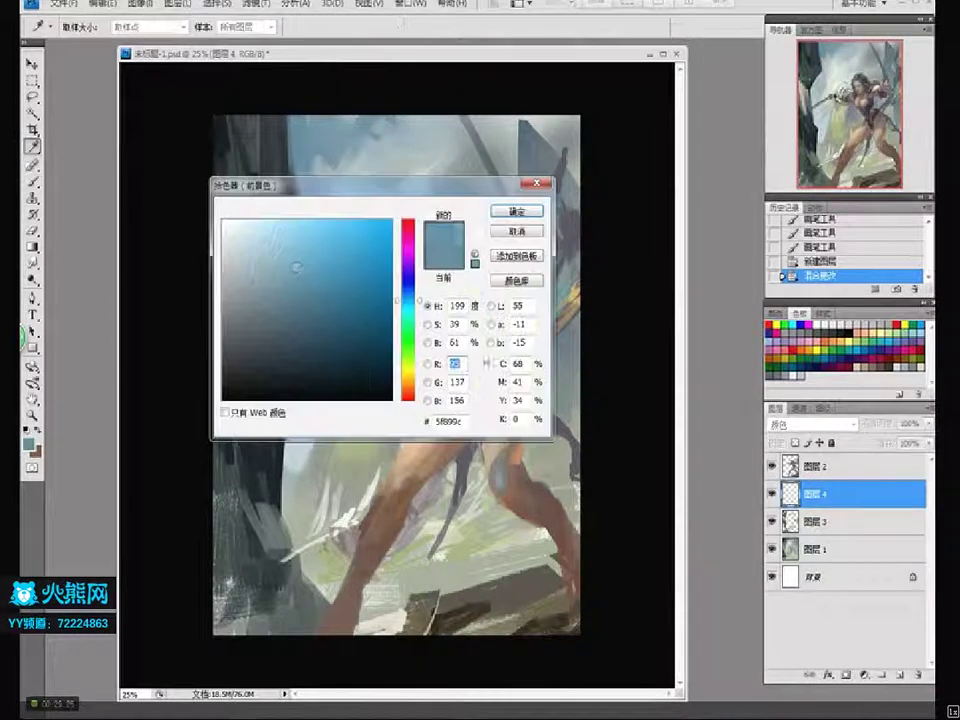
left_click(296, 277)
left_click_drag(408, 298, 408, 294)
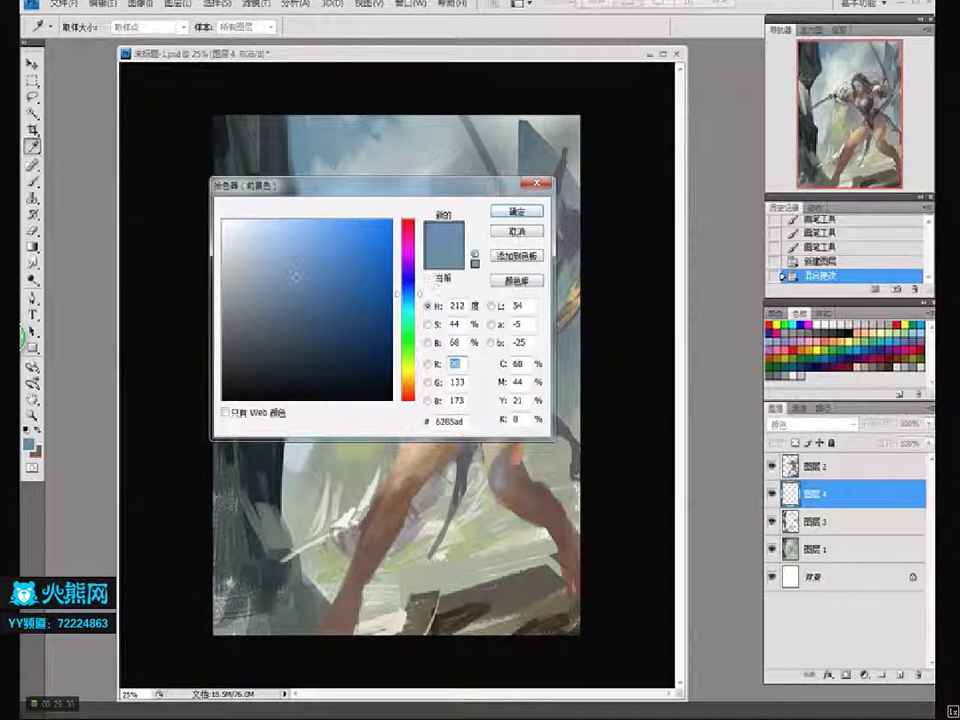
left_click(530, 213)
key("b")
left_click_drag(260, 350, 300, 450)
left_click_drag(420, 270, 450, 330)
left_click_drag(430, 380, 470, 450)
left_click_drag(380, 580, 450, 600)
left_click_drag(266, 185, 360, 248)
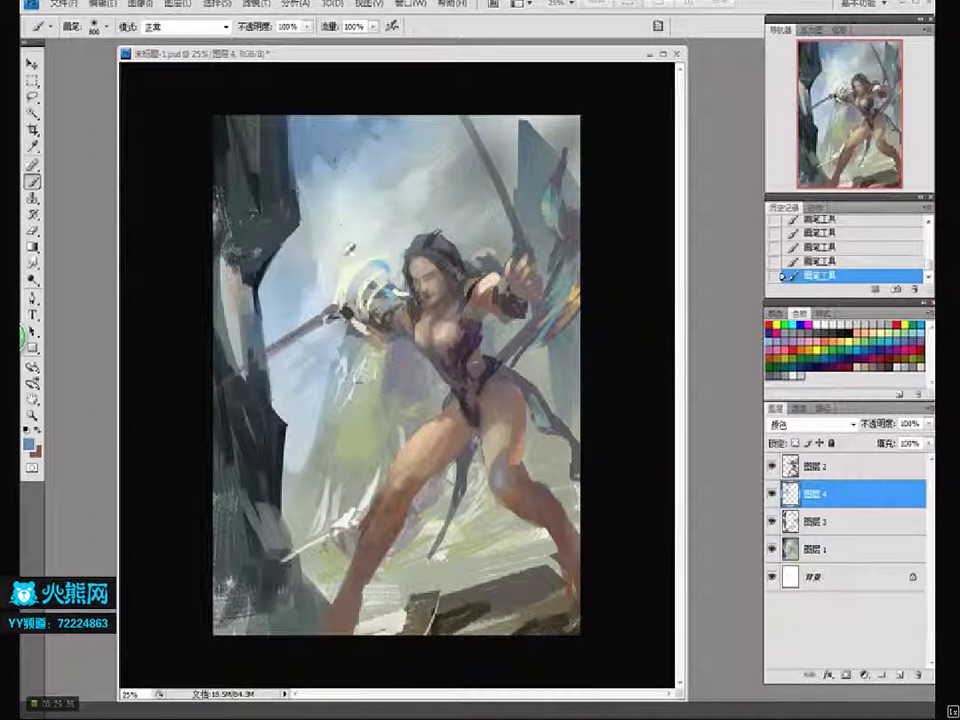
Sample a grey-green, reduce the brush to 400 and mute the background colour around and between the legs
left_click(233, 197, "alt")
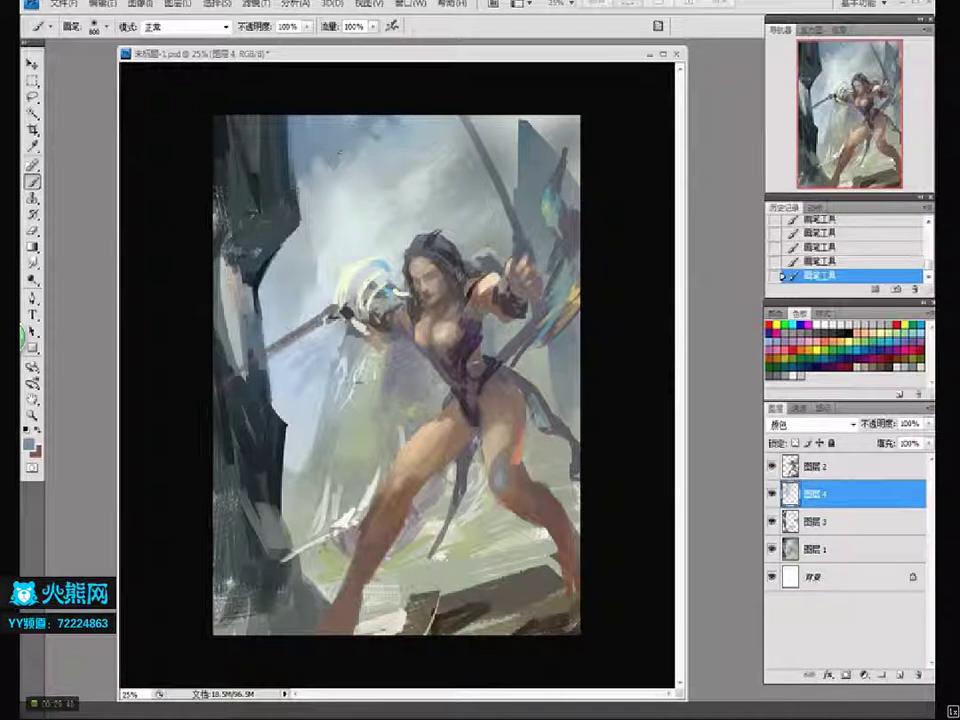
key("bracketleft")
key("bracketleft")
key("bracketleft")
key("bracketleft")
key("bracketleft")
key("bracketleft")
left_click_drag(330, 440, 400, 480)
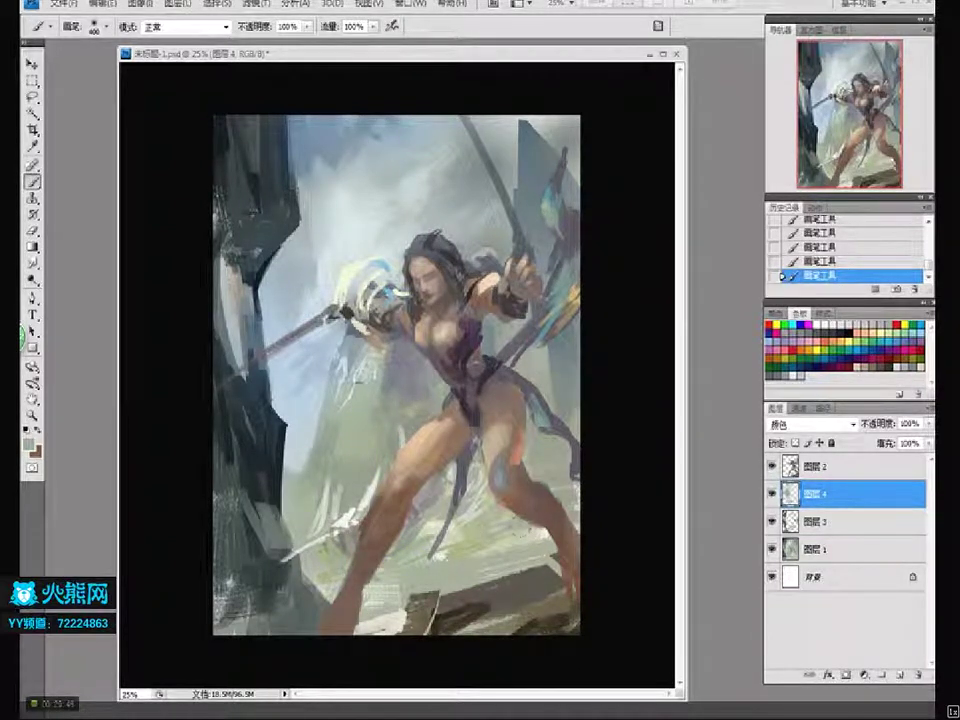
left_click_drag(480, 440, 560, 510)
Choose a hard round brush and add a new Normal-mode layer above the Color layer
right_click(562, 515)
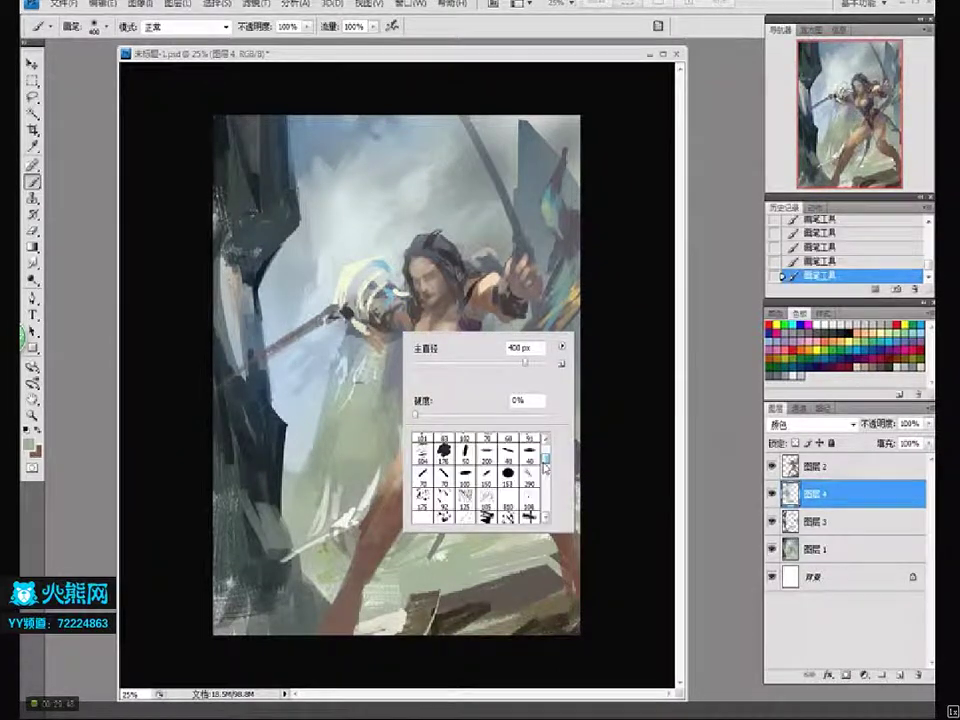
key("BackSpace")
key("Tab")
key("Return")
key("ctrl+z")
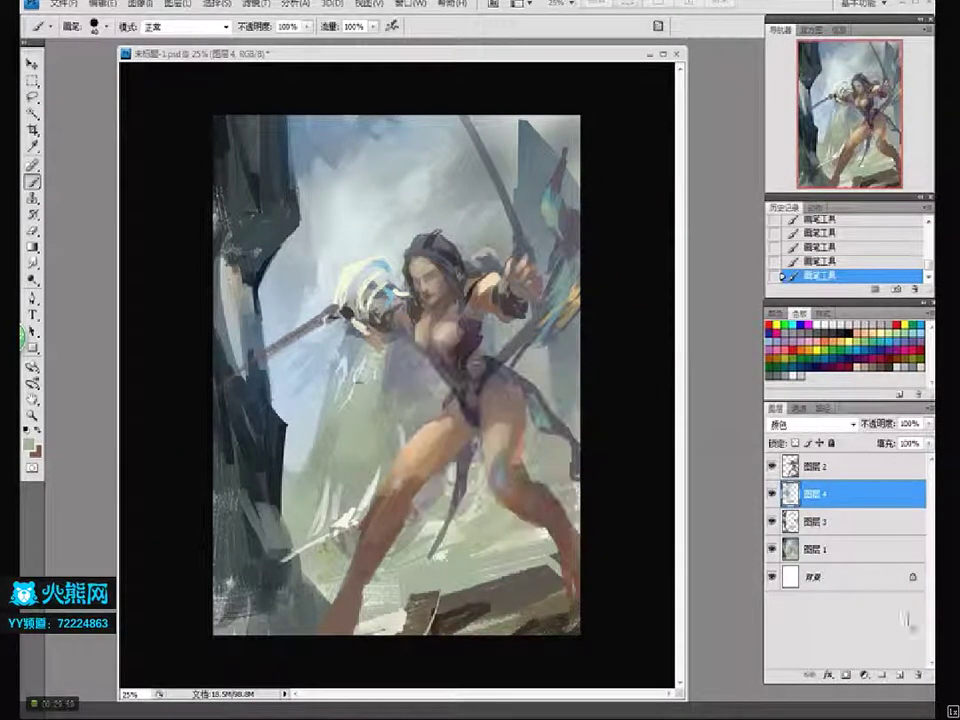
left_click(899, 679)
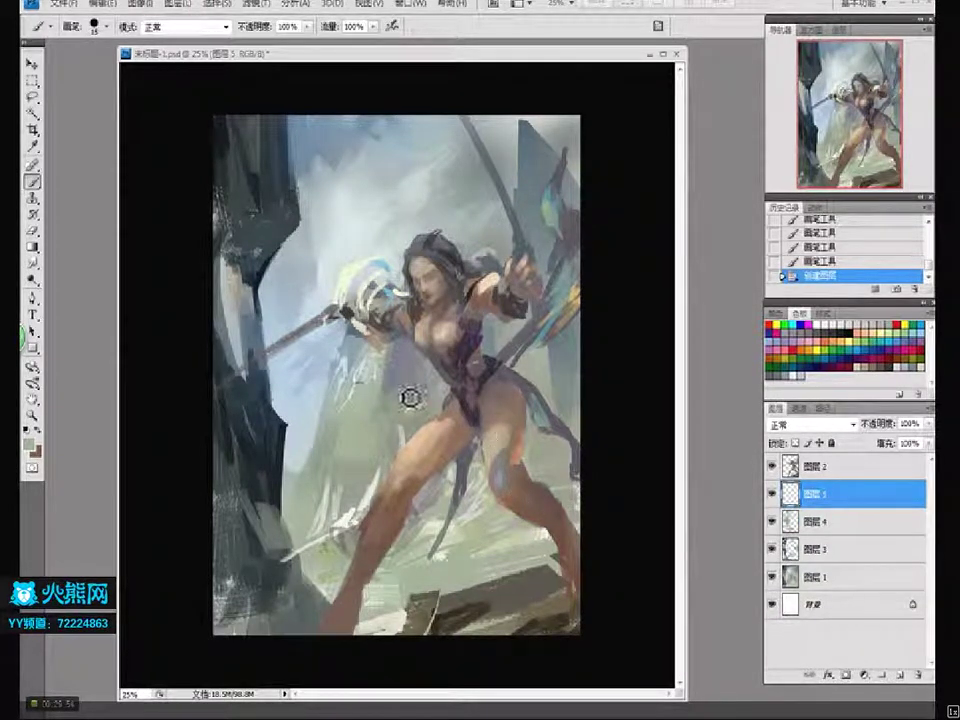
Paint small grey-green and pale strokes in the sky beside the rock and on the ground around the legs, using brush sizes 15 to 25
key("bracketleft")
key("bracketleft")
left_click_drag(297, 285, 315, 347)
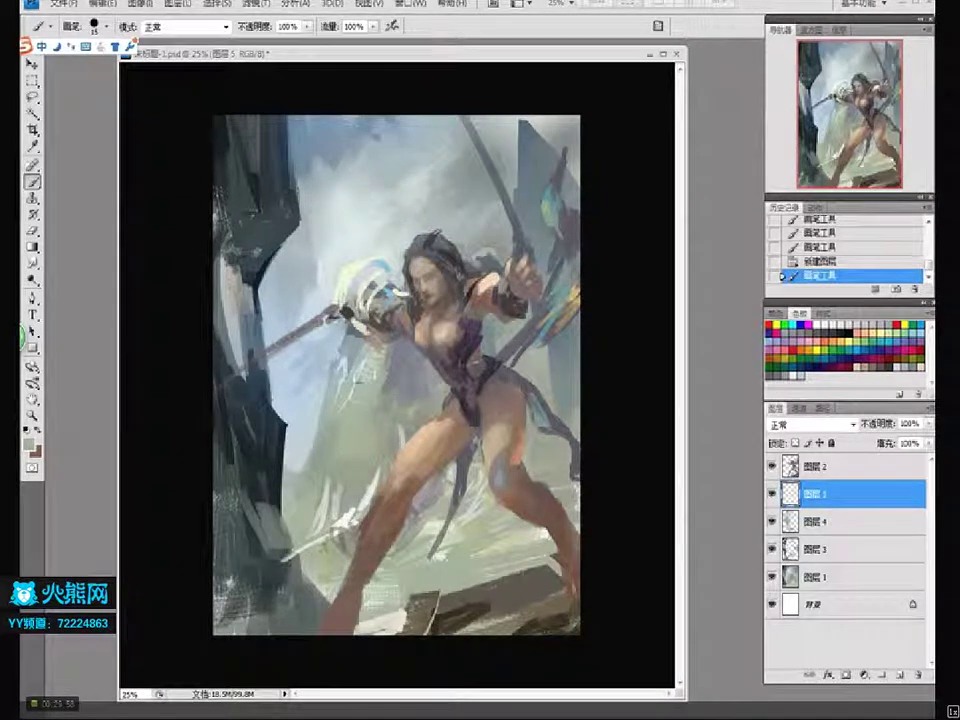
key("bracketright")
mouse_move(464, 468)
left_mouse_down()
mouse_move(460, 516)
mouse_move(463, 495)
mouse_move(448, 490)
left_mouse_up()
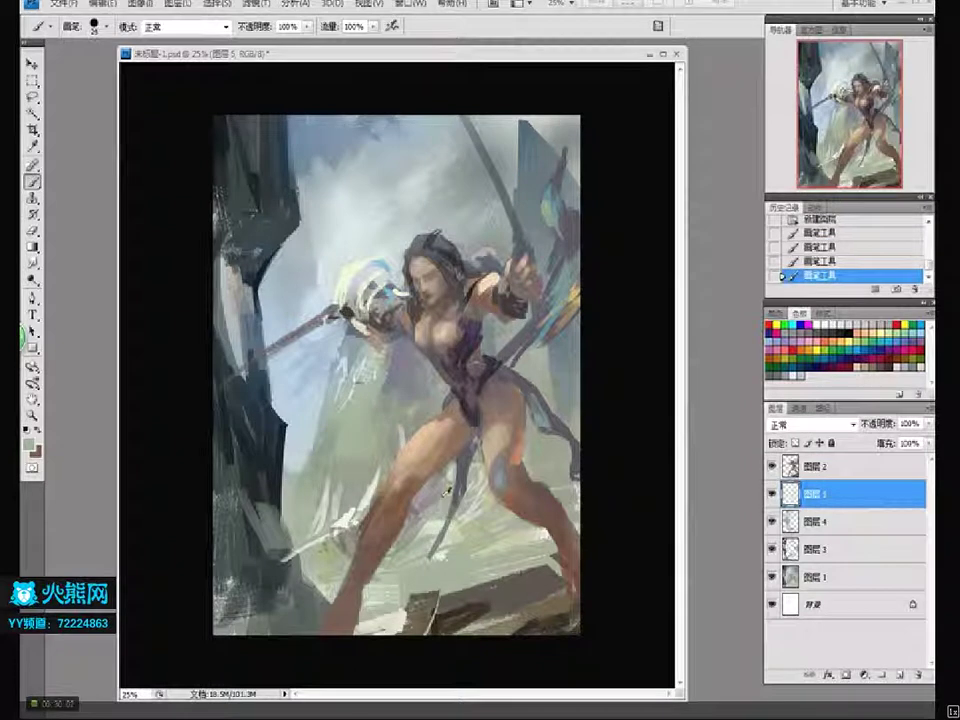
left_click_drag(422, 529, 422, 518)
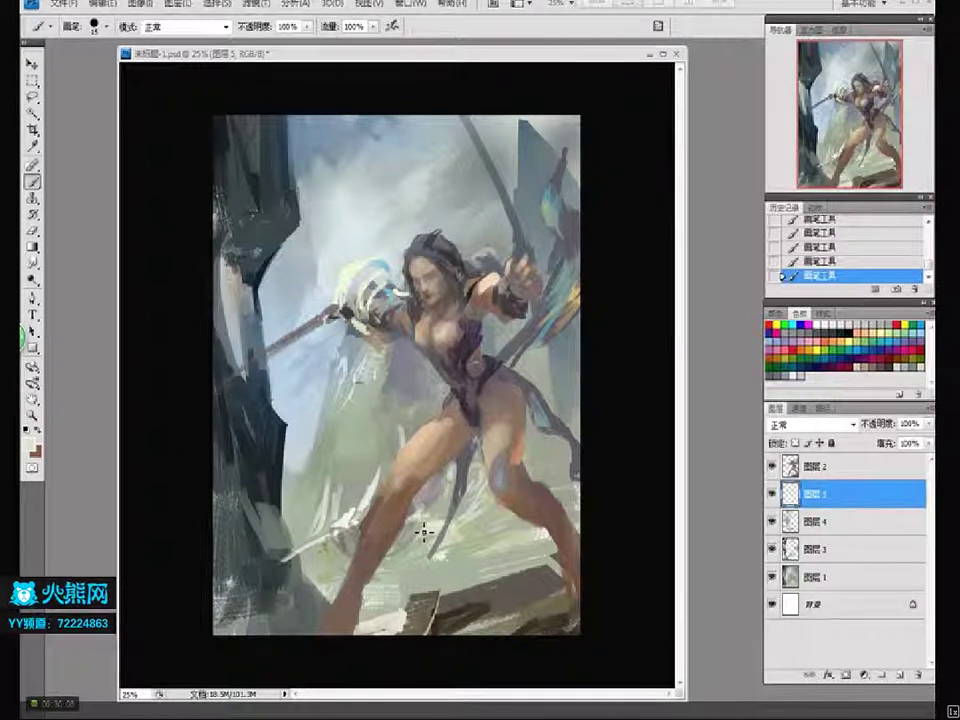
left_click_drag(349, 545, 325, 553)
Increase the contrast of the figure layer with a slight S-shaped Curves adjustment on the RGB channel
key("z")
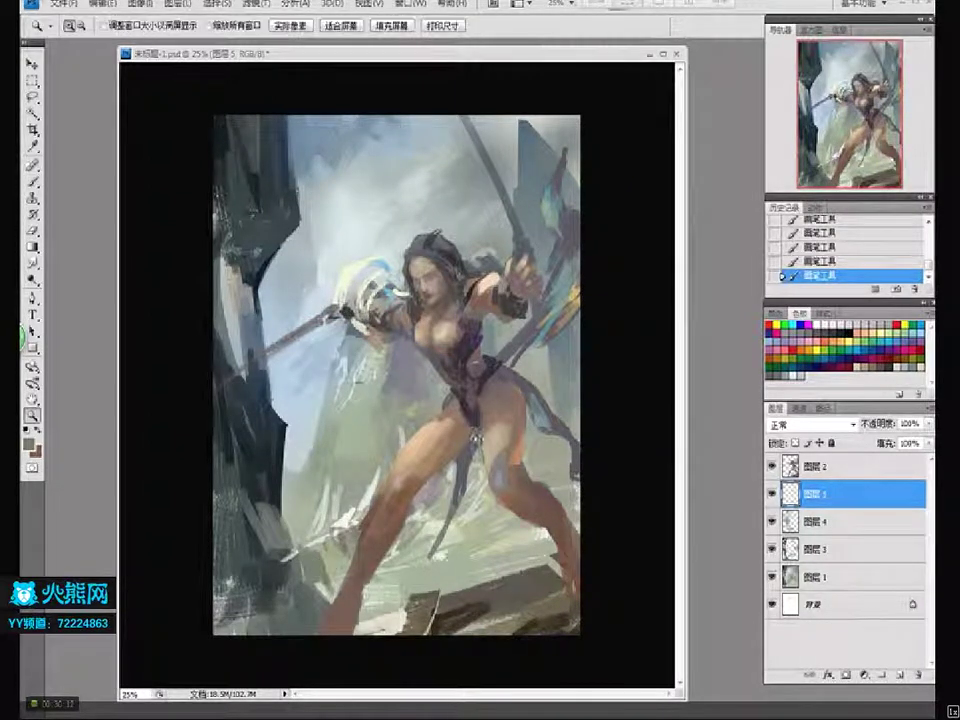
left_click(478, 438, "alt")
left_click(441, 403)
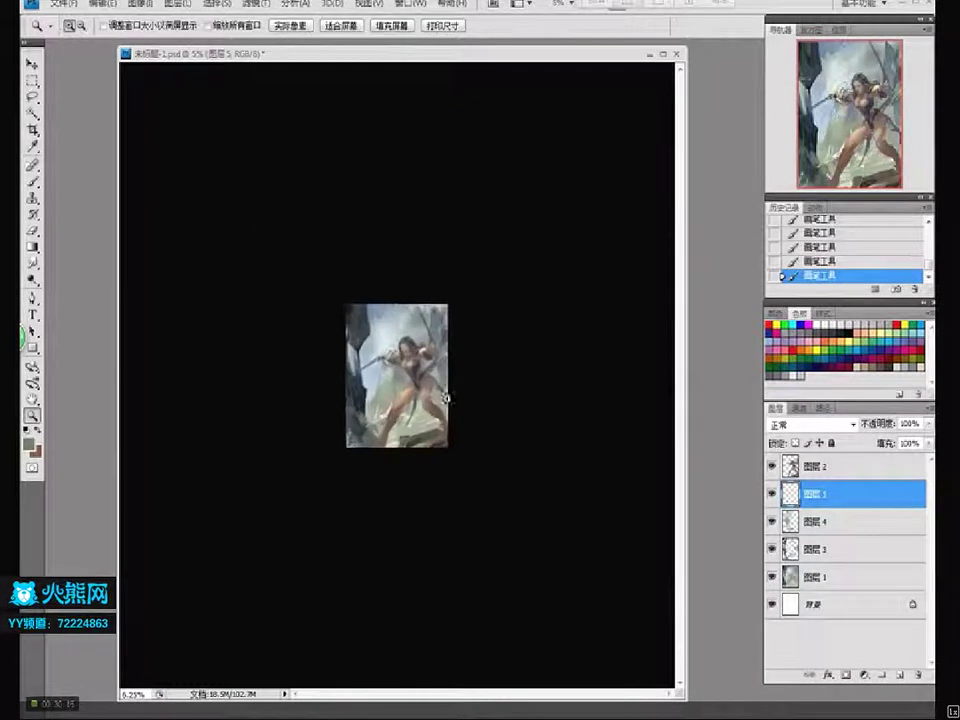
key("b")
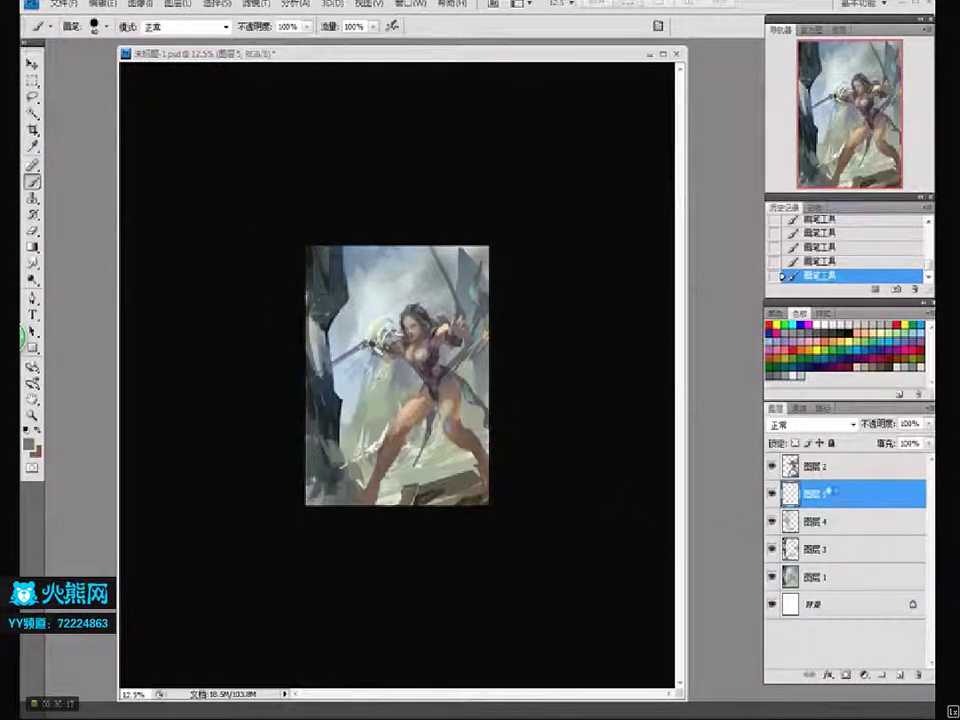
left_click(800, 466)
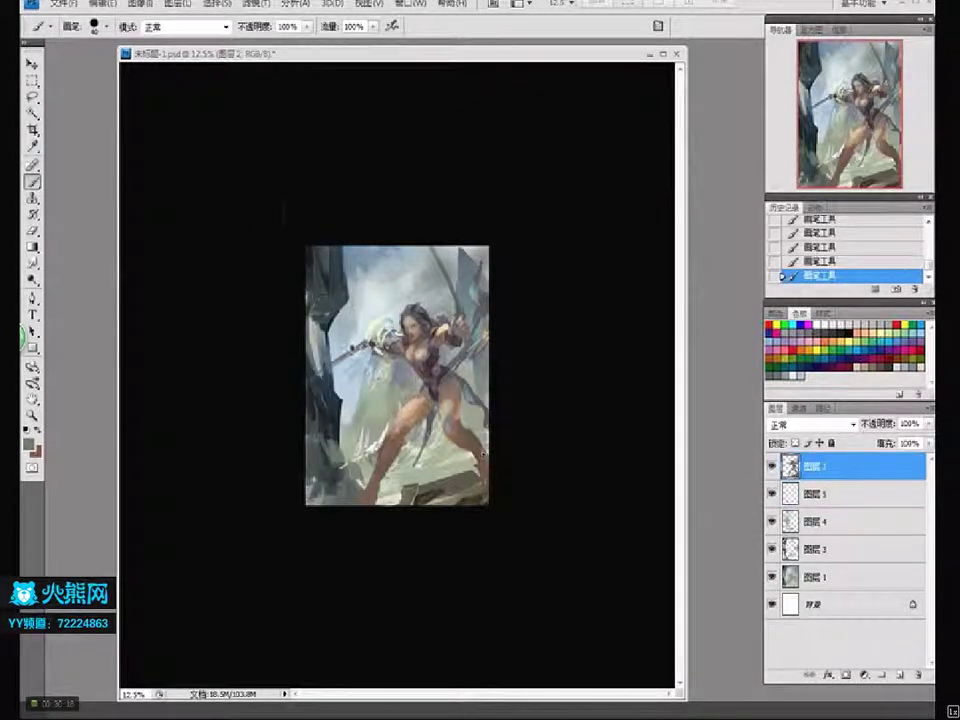
left_click(139, 5)
mouse_move(160, 42)
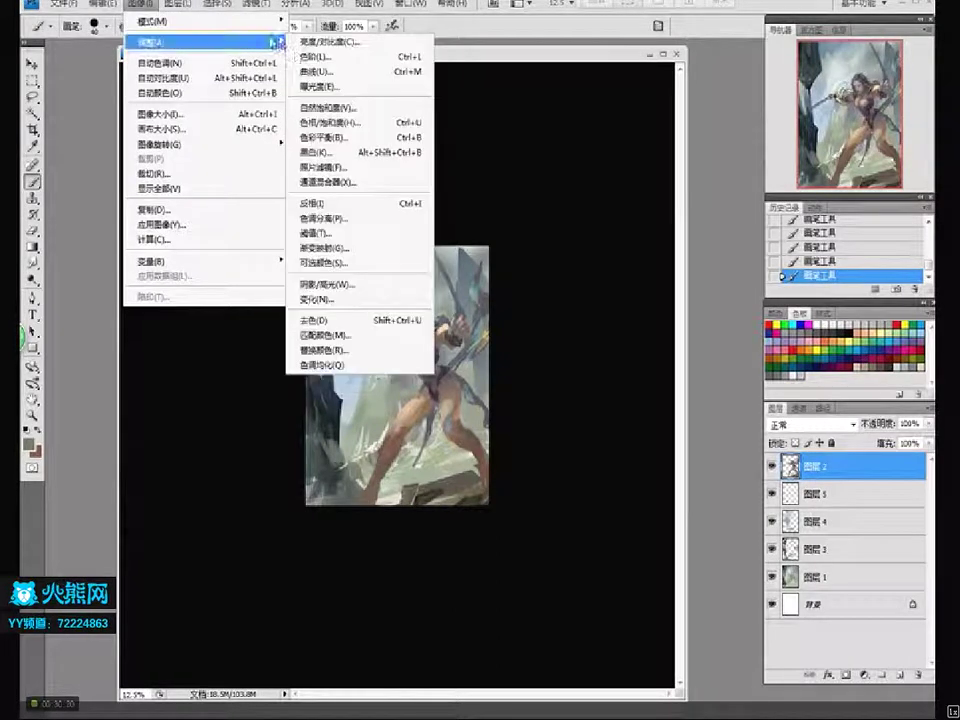
left_click(320, 71)
left_click_drag(238, 564, 238, 558)
left_click_drag(184, 620, 184, 627)
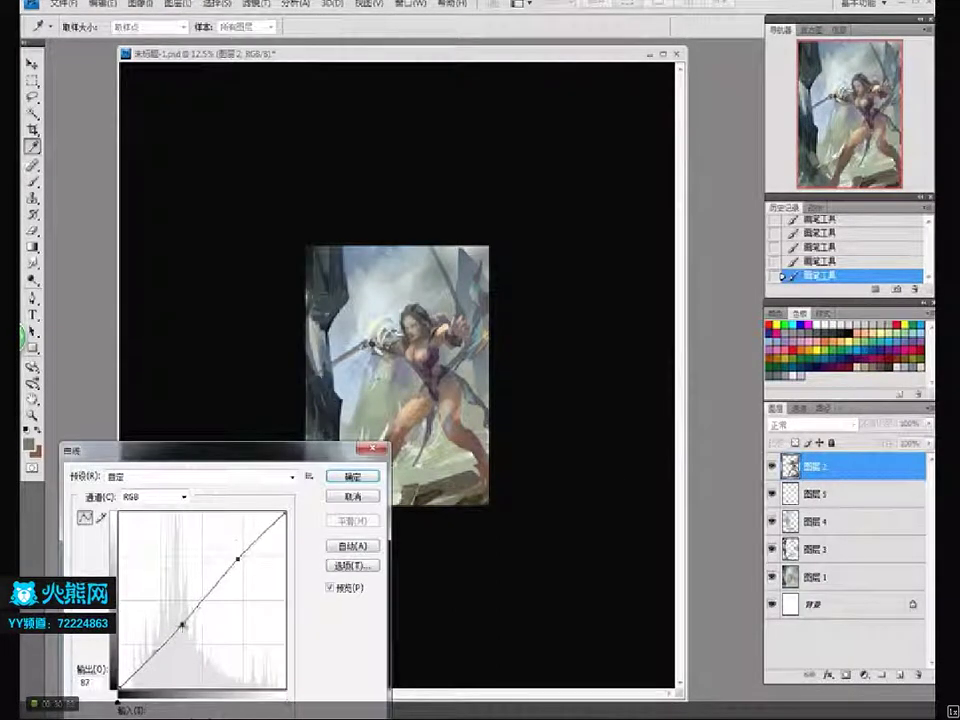
left_click_drag(237, 563, 240, 563)
left_click_drag(184, 624, 181, 626)
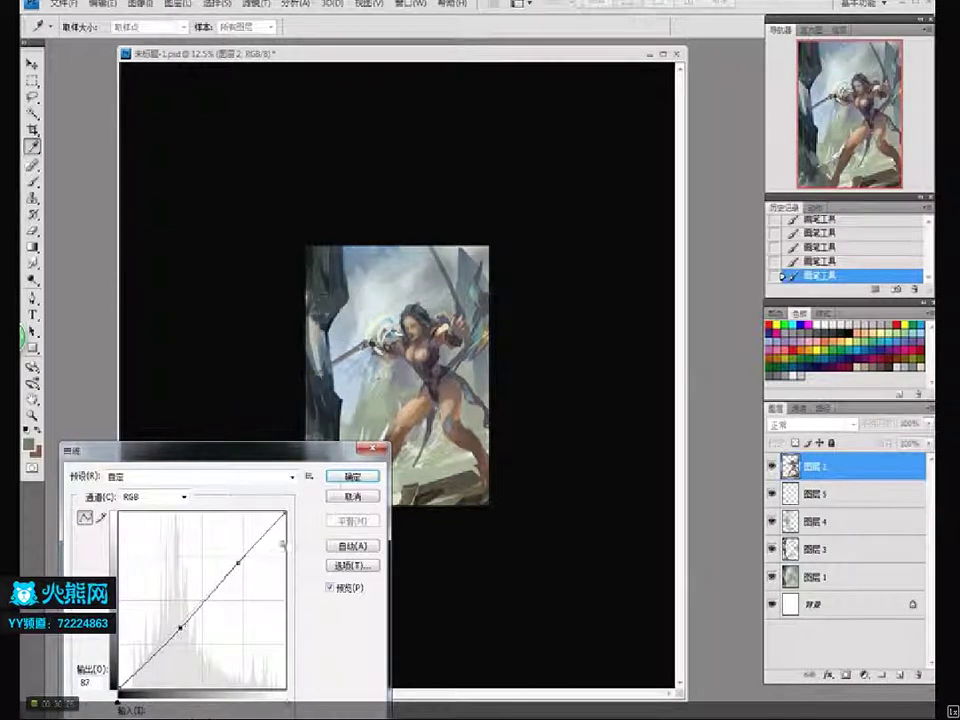
key("Return")
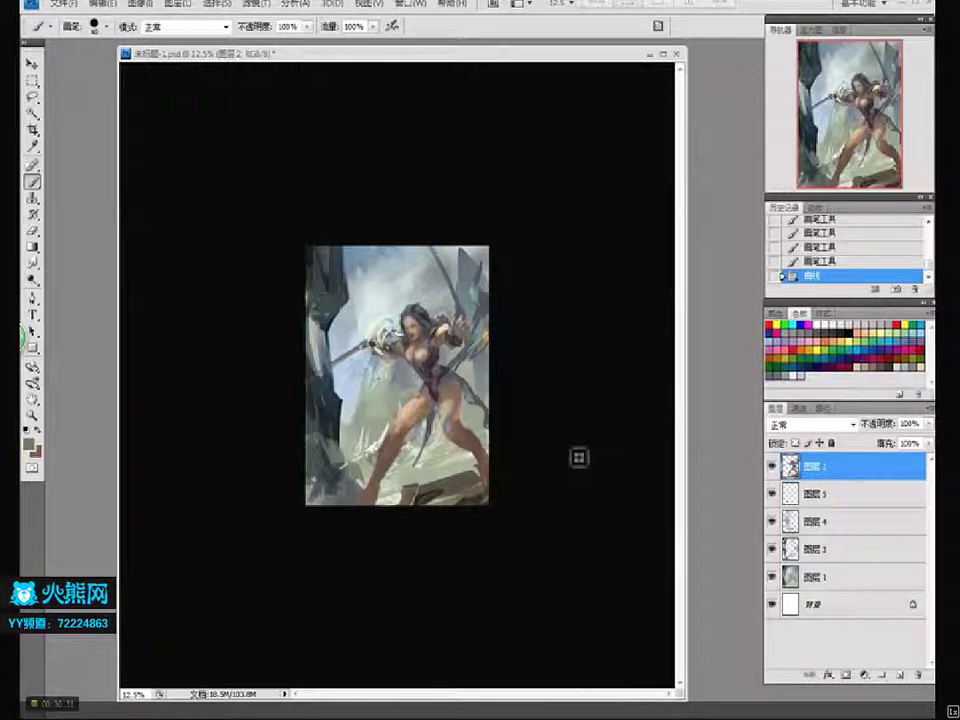
Add a new layer above the figure layer and paint dark hair strokes along the forehead and sides of the face
key("z")
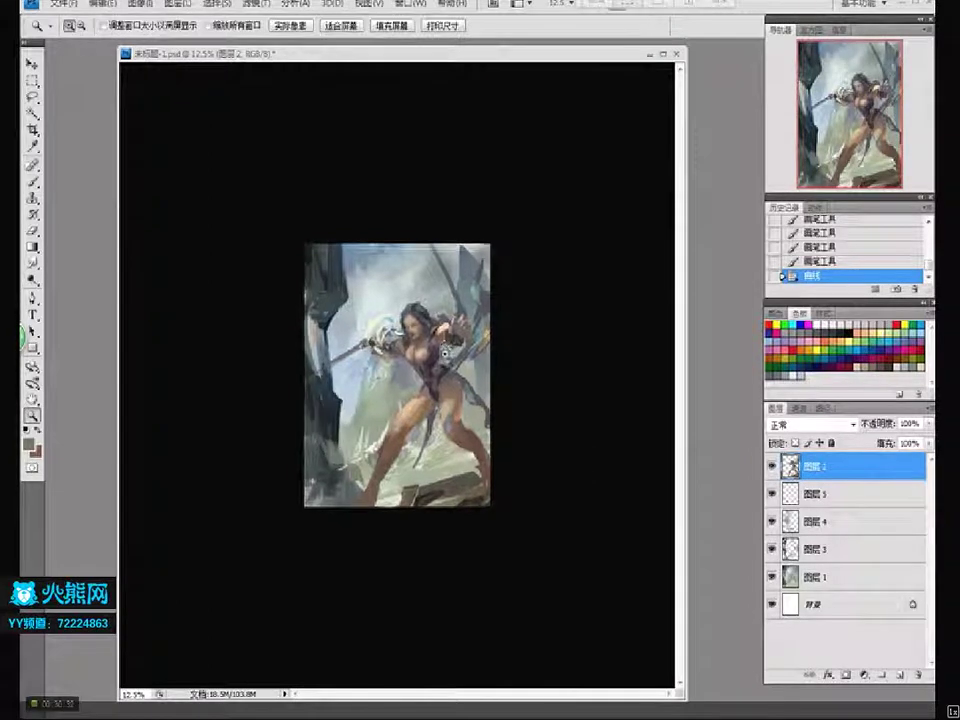
left_click(460, 388)
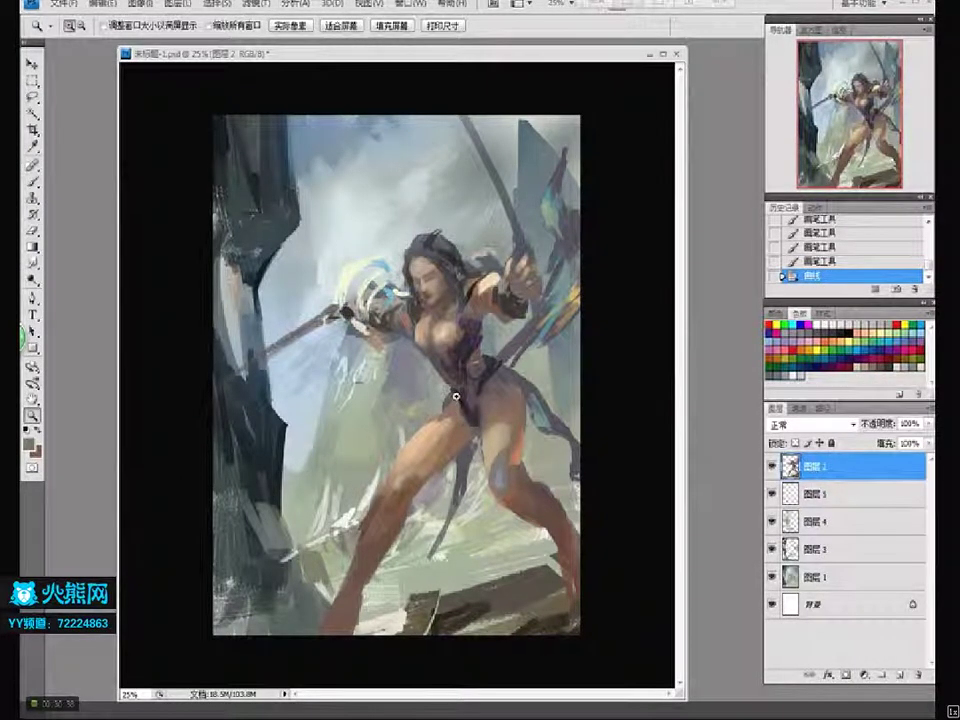
left_click(428, 277)
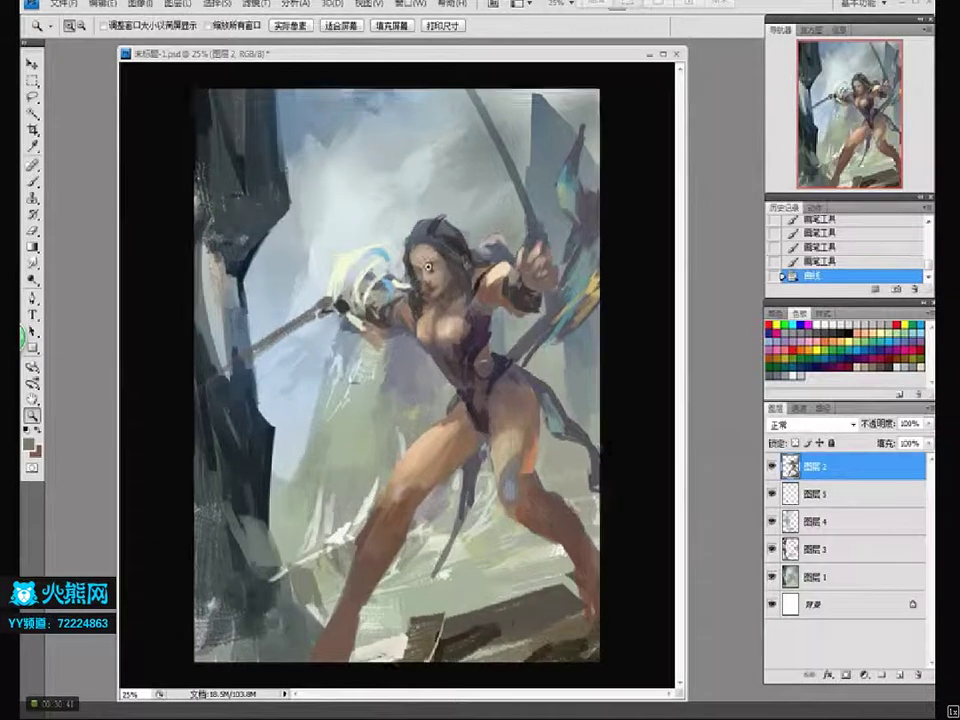
key("b")
key("ctrl+shift+alt+n")
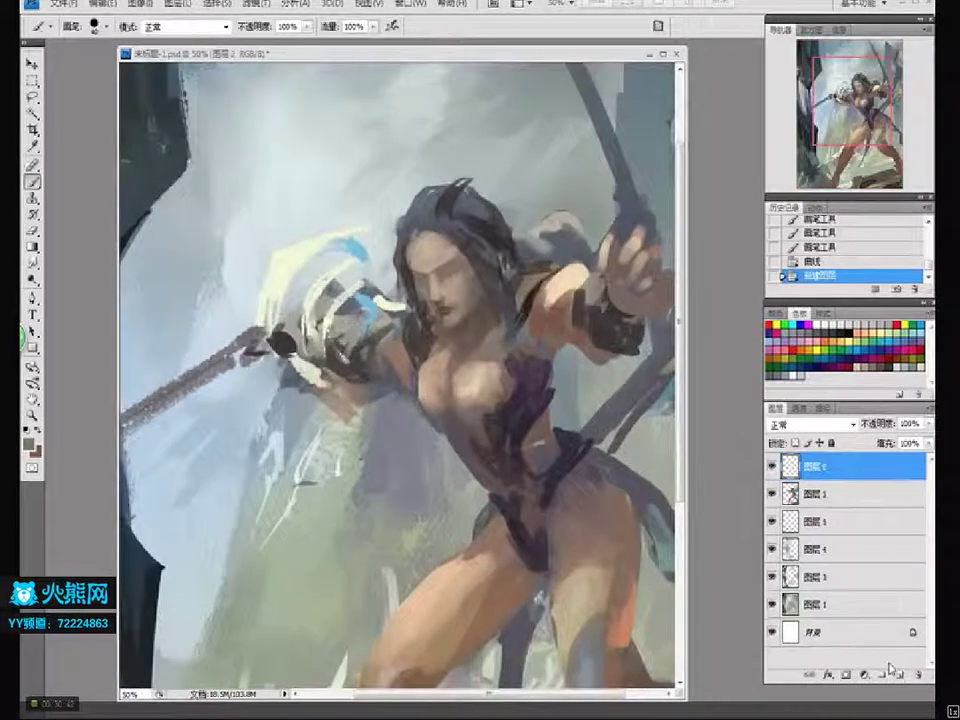
mouse_move(445, 232)
left_mouse_down()
mouse_move(424, 245)
mouse_move(433, 241)
mouse_move(420, 300)
left_mouse_up()
left_click_drag(489, 259, 505, 268)
Sample a light skin tone, reduce the brush to 10 and paint light strokes on the forehead
key("ctrl+space")
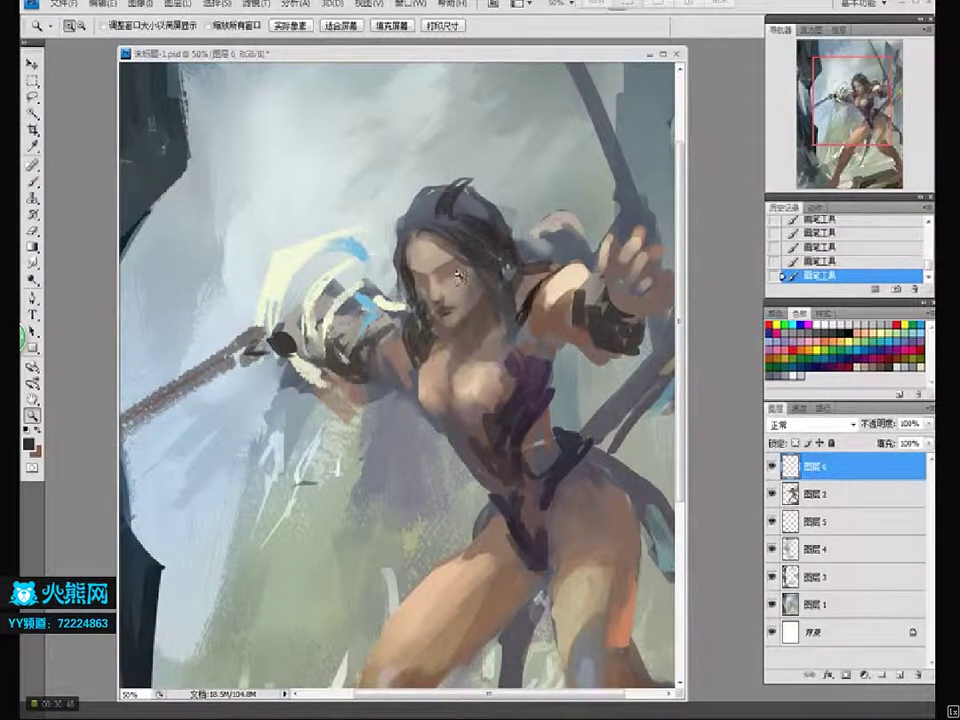
left_click(452, 311)
left_click(332, 276, "alt")
key("bracketleft")
key("bracketleft")
key("bracketleft")
left_click(378, 246)
mouse_move(372, 250)
left_mouse_down()
mouse_move(386, 268)
mouse_move(414, 268)
mouse_move(419, 255)
left_mouse_up()
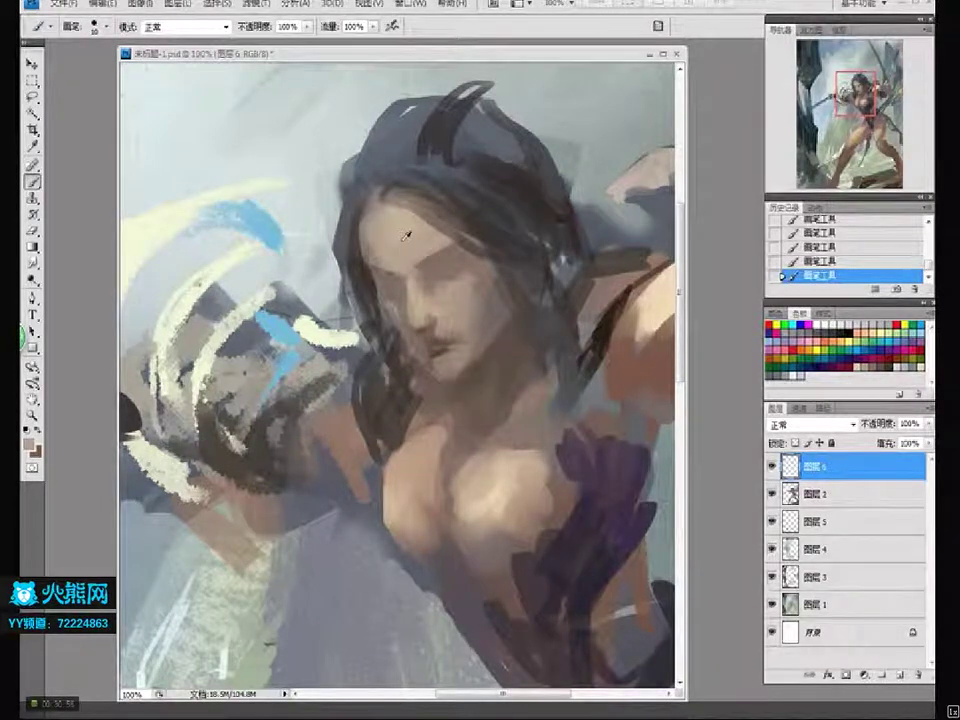
key("ctrl+alt+space")
left_click(519, 290)
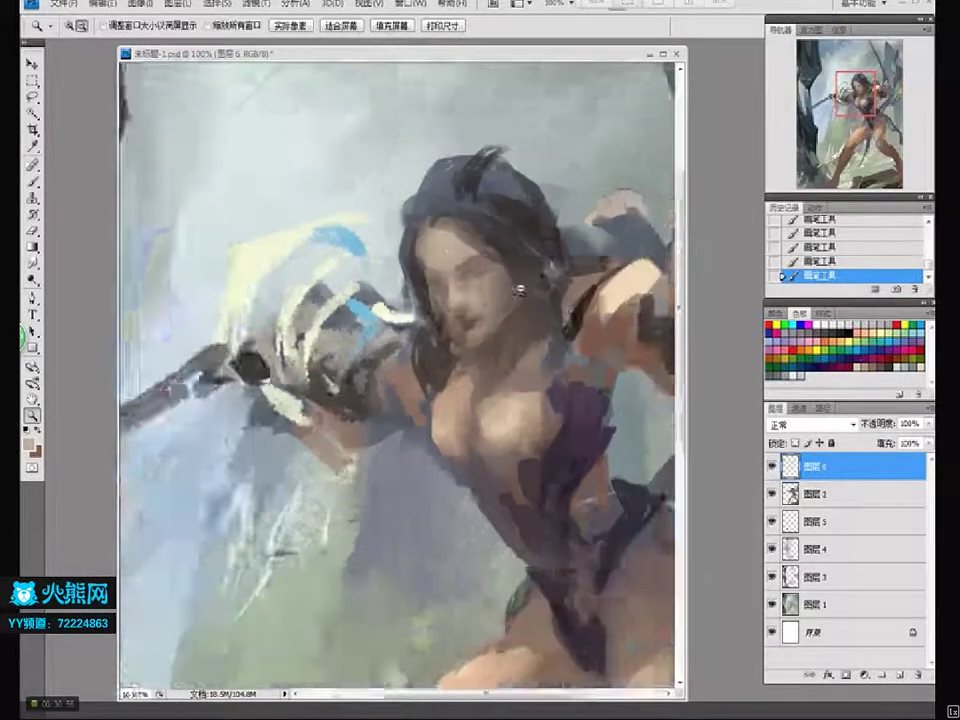
left_click(519, 290, "ctrl+alt")
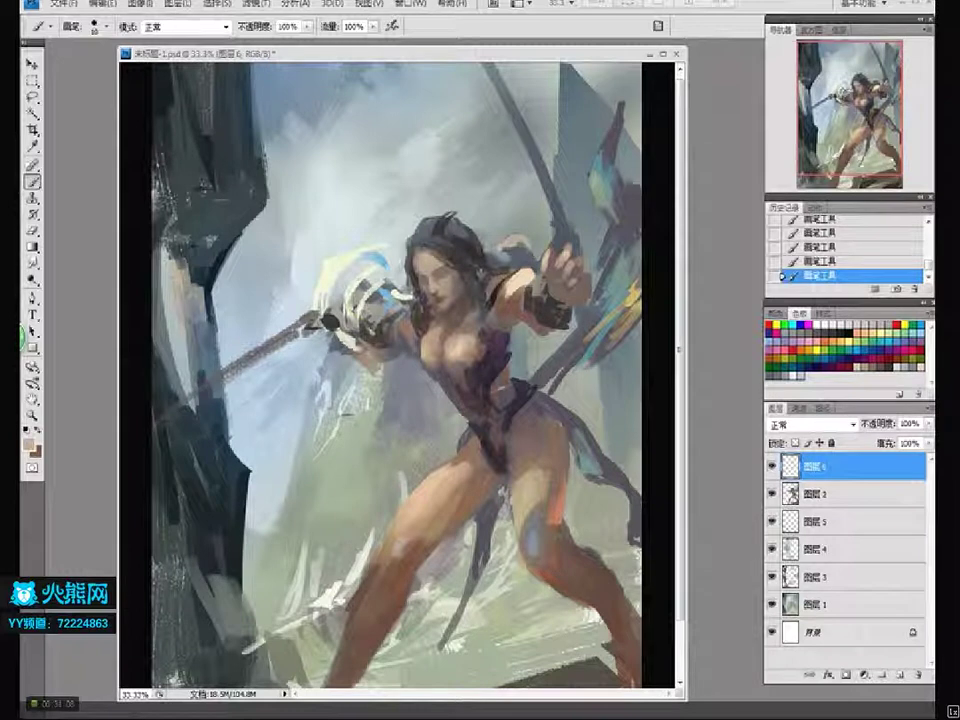
Choose a light cream colour, switch to a textured brush and paint fur strokes on the warrior's shoulder beside the raised arm
key("x")
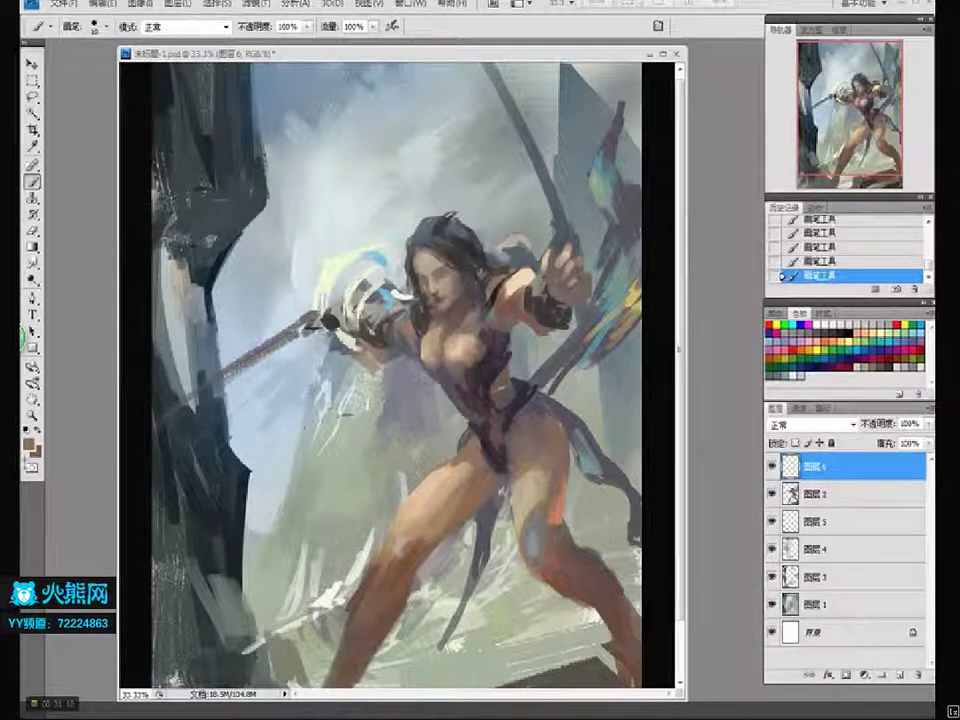
left_click(30, 442)
left_click_drag(410, 390, 410, 375)
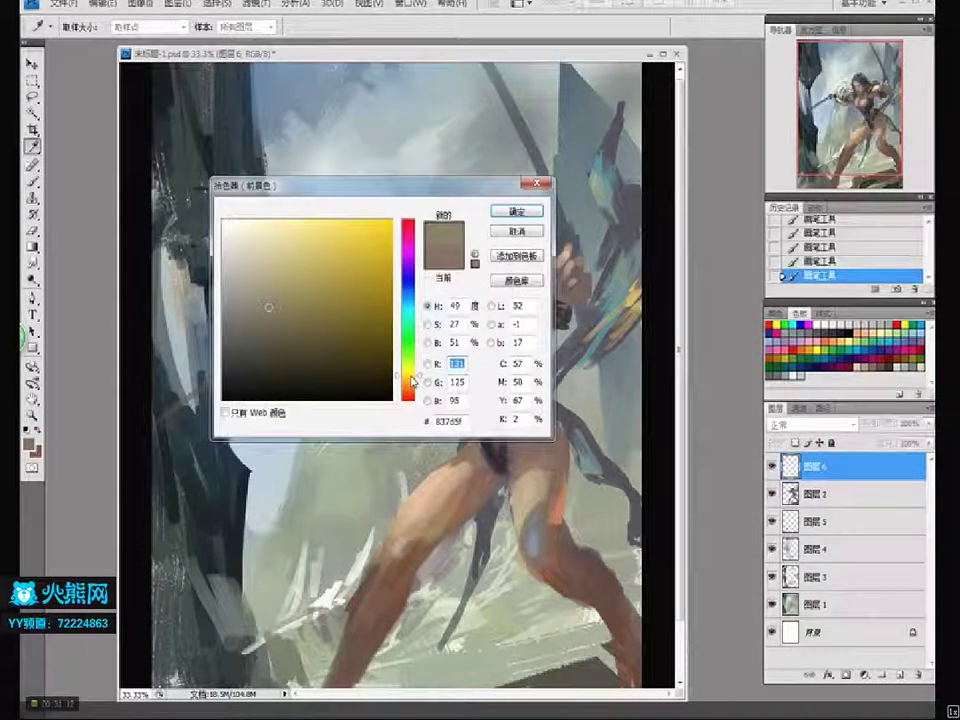
left_click(267, 247)
left_click(516, 213)
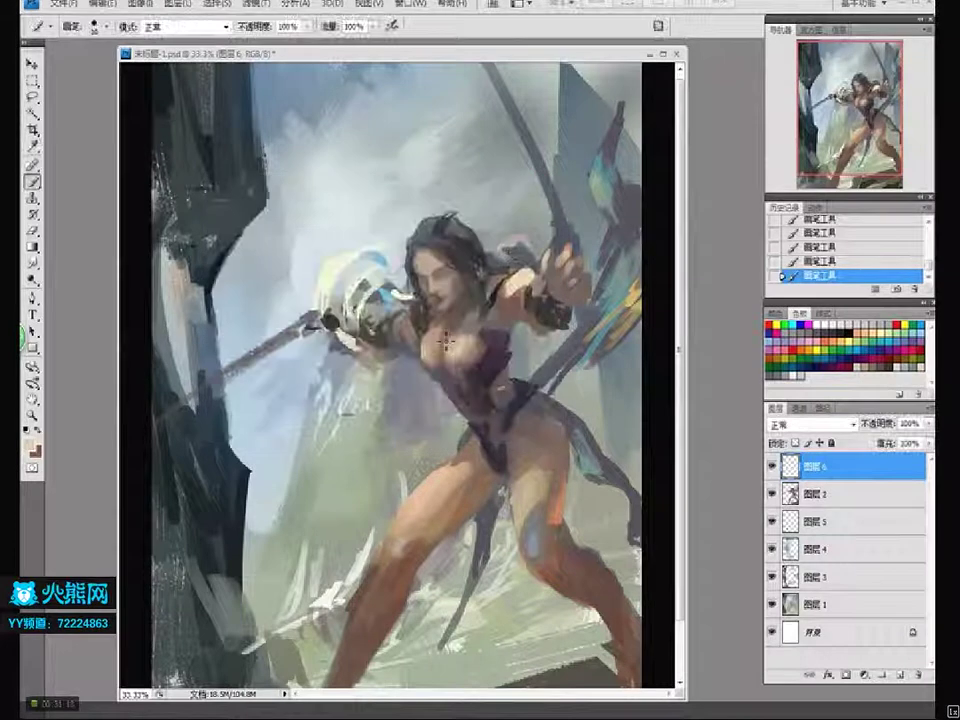
right_click(437, 348)
scroll(520, 490, "down", 5)
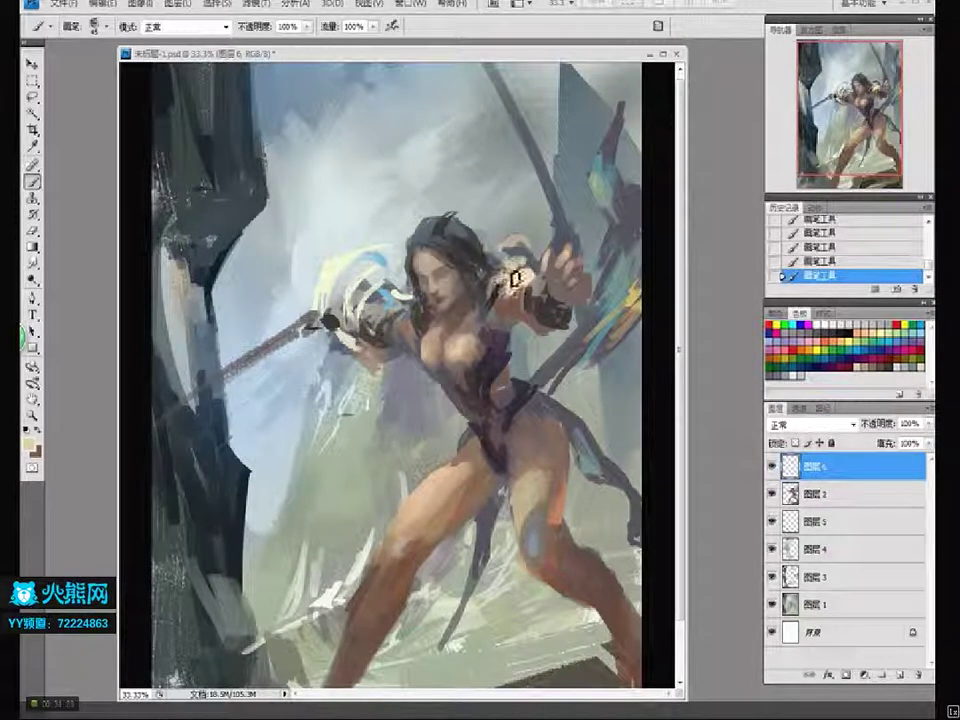
mouse_move(515, 285)
left_mouse_down()
mouse_move(540, 270)
mouse_move(515, 288)
left_mouse_up()
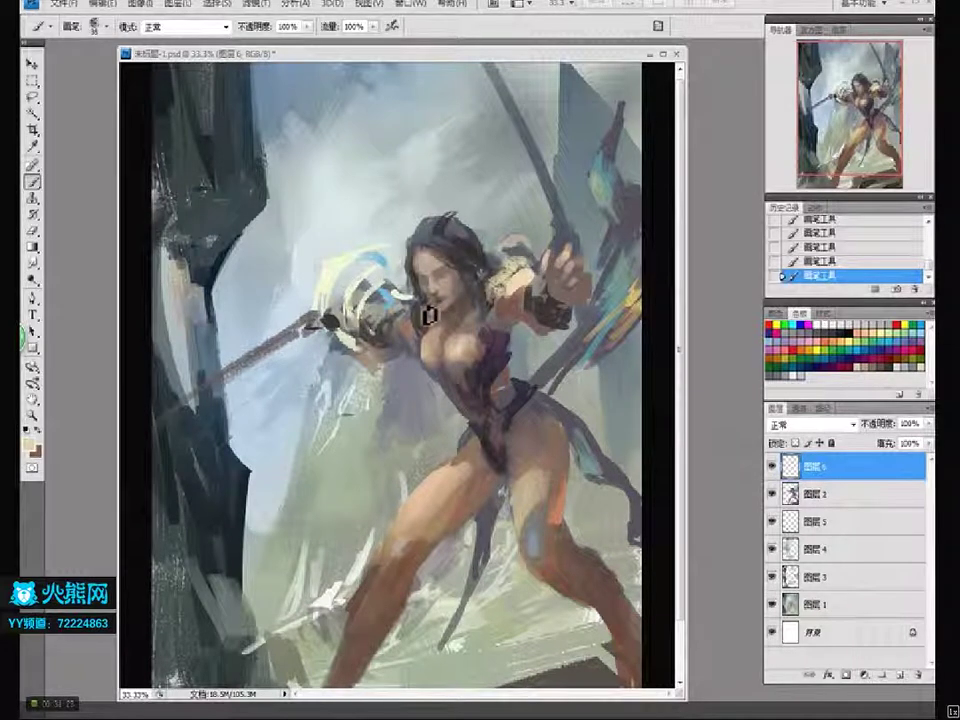
Extend the fur trim with textured strokes along the collar beside the neck and across the shoulder, varying the brush size
key("bracketleft")
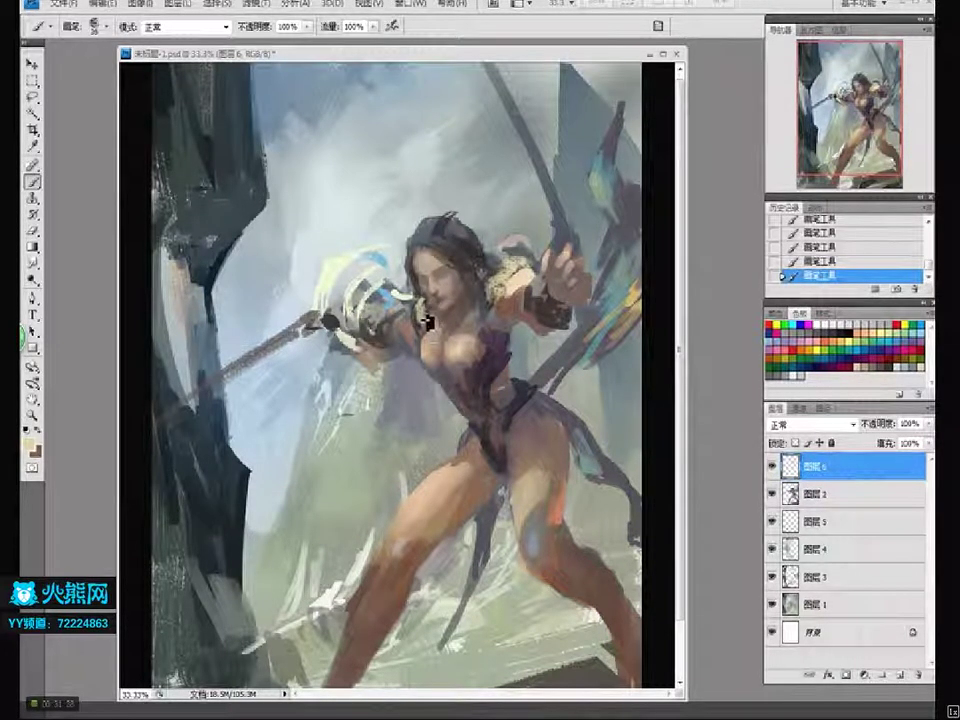
key("bracketright")
key("bracketright")
left_click_drag(480, 322, 510, 300)
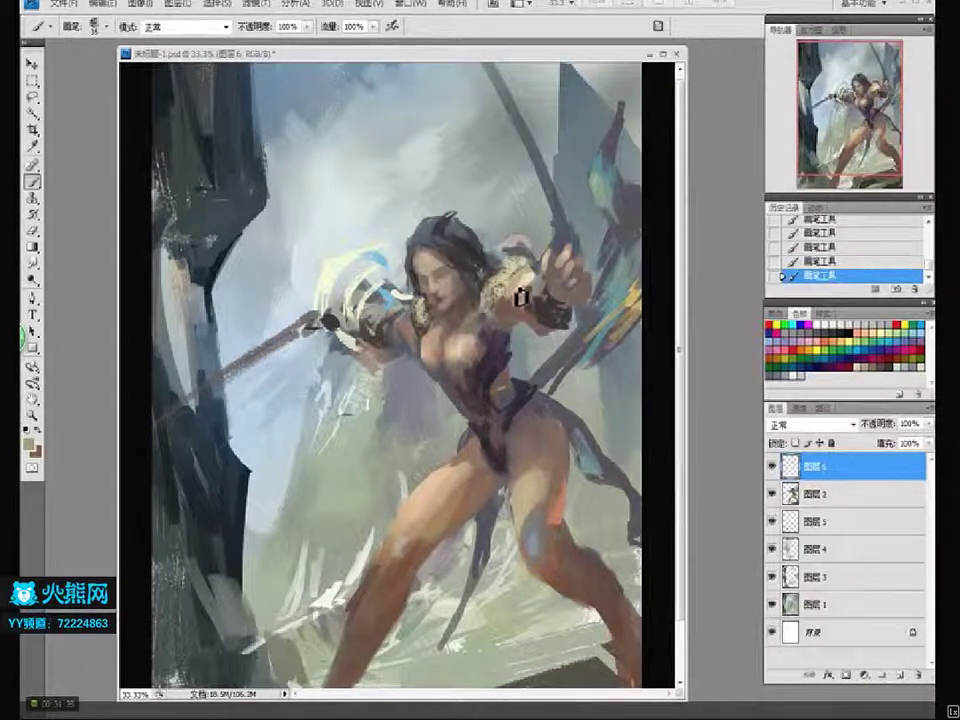
Choose a near-black colour and paint dark strokes on the upper arm beneath the shoulder fur
left_click(30, 443)
left_click(409, 279)
key("Return")
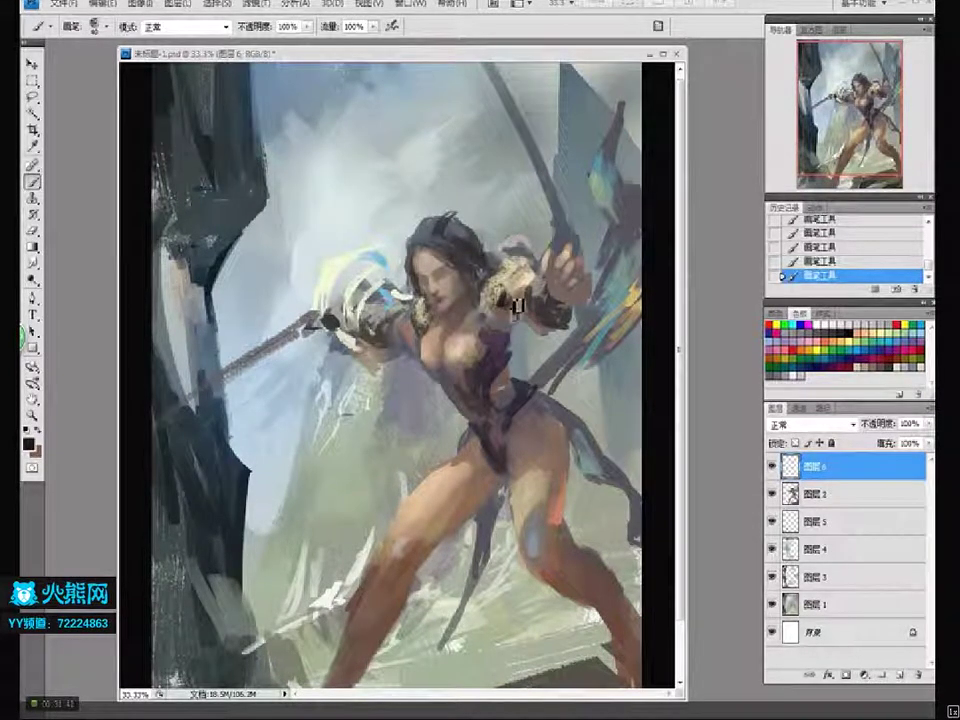
mouse_move(517, 288)
left_mouse_down()
mouse_move(520, 318)
mouse_move(538, 272)
left_mouse_up()
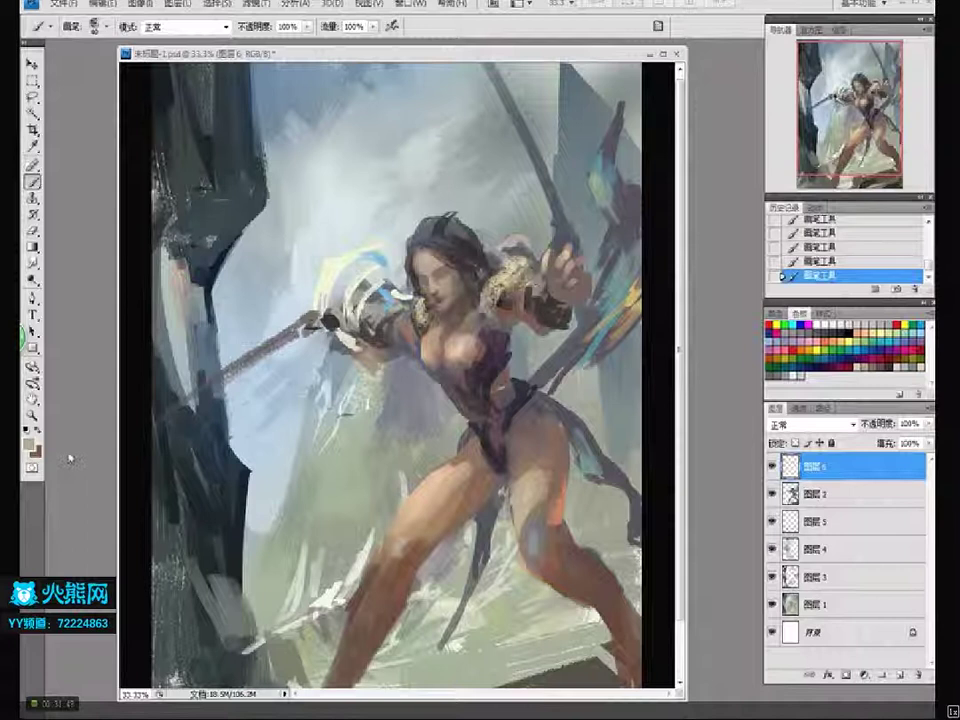
Try a pale blue-white colour, sample a tone from the arm and paint dark armour strokes on the upper arm
left_click(30, 442)
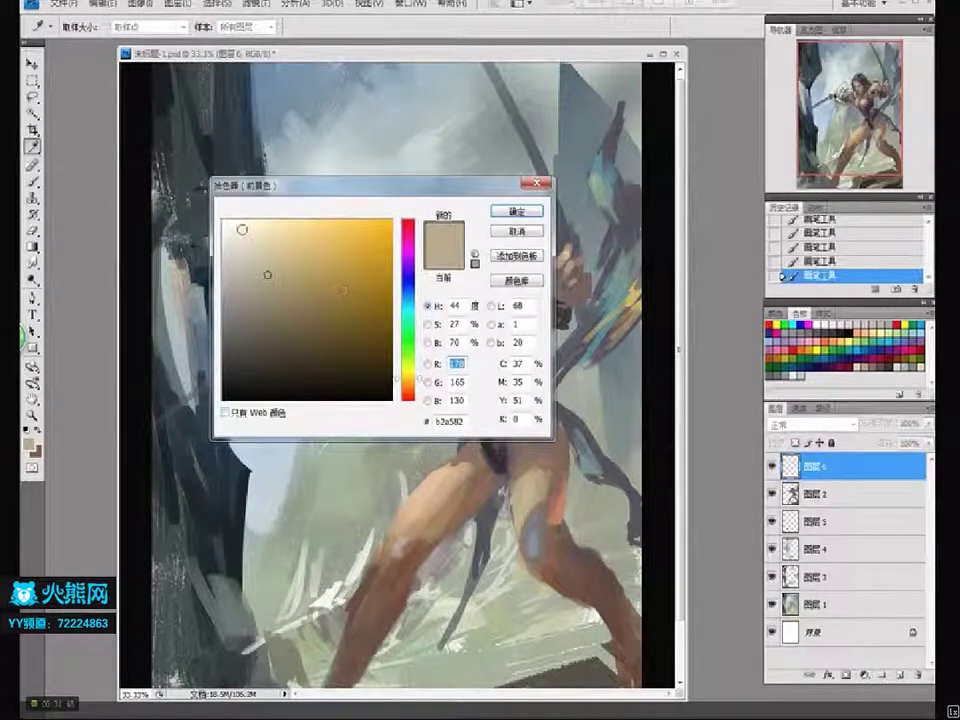
left_click(242, 230)
left_click(407, 299)
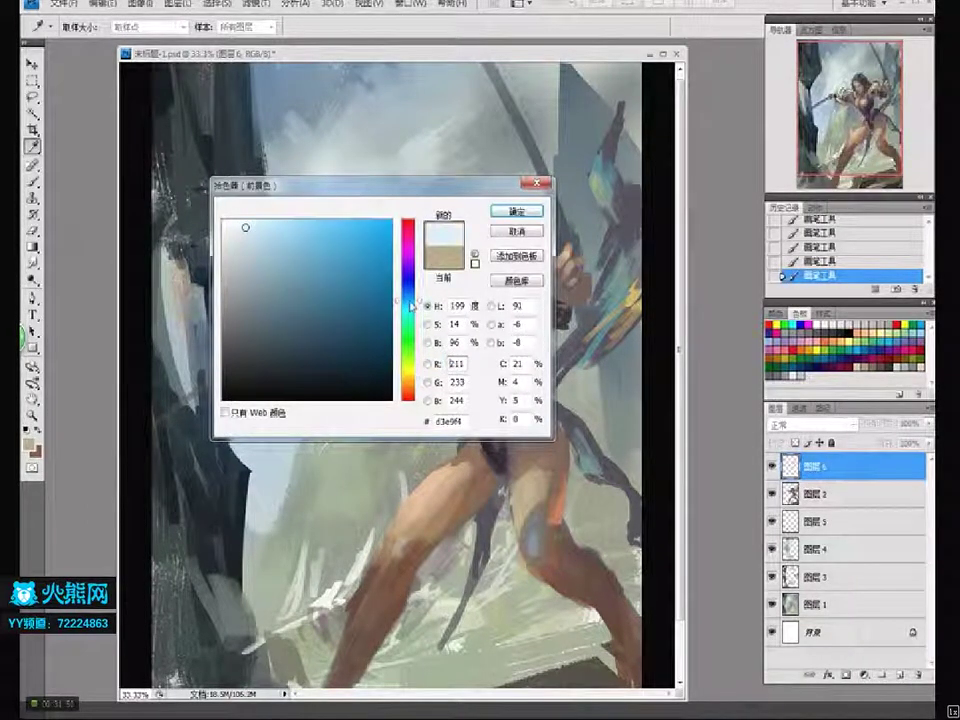
left_click(238, 234)
left_click(517, 231)
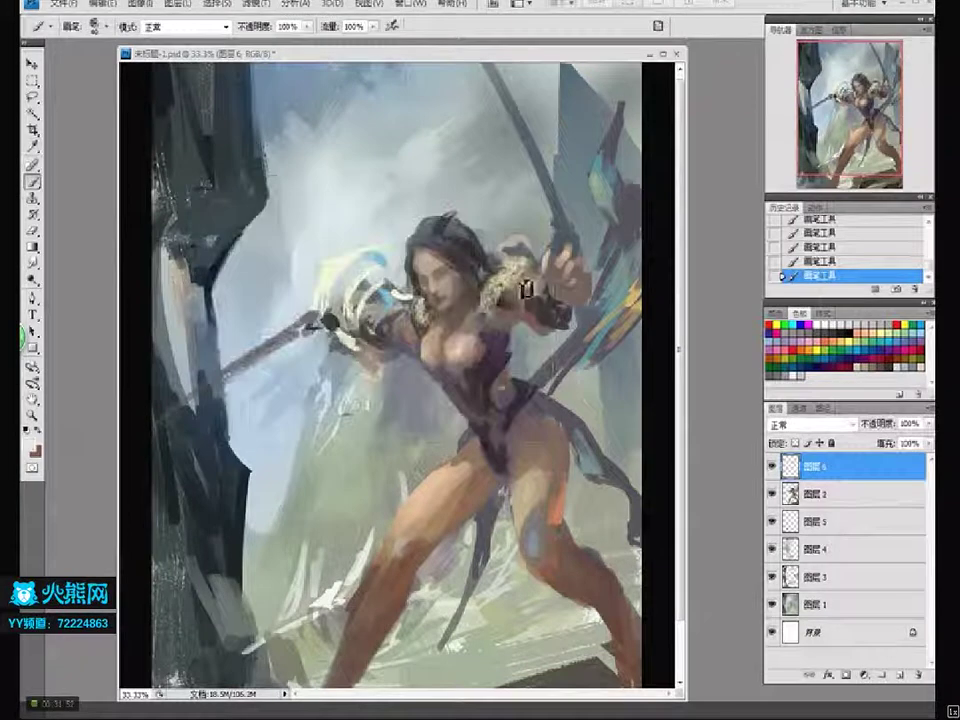
left_click(524, 287, "alt")
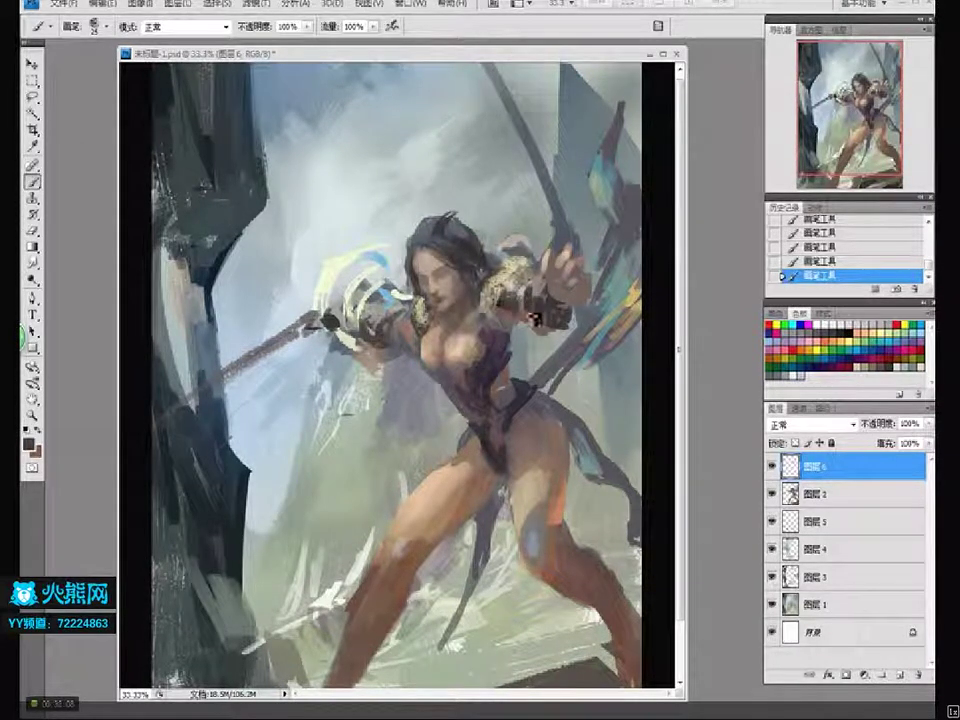
mouse_move(412, 248)
left_mouse_down()
mouse_move(356, 246)
mouse_move(340, 262)
mouse_move(370, 245)
mouse_move(390, 248)
left_mouse_up()
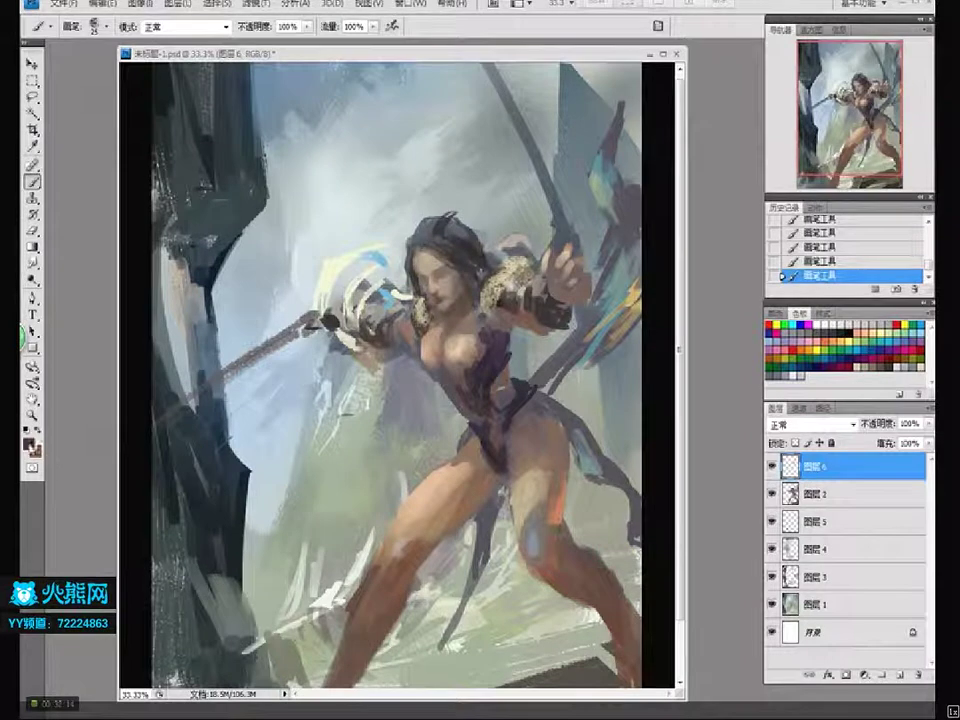
Choose a dark warm brown, darken the forearm guard and try dark strokes along the chest edge of the bodice, undoing unwanted ones
left_click(29, 442)
left_click_drag(405, 394, 406, 388)
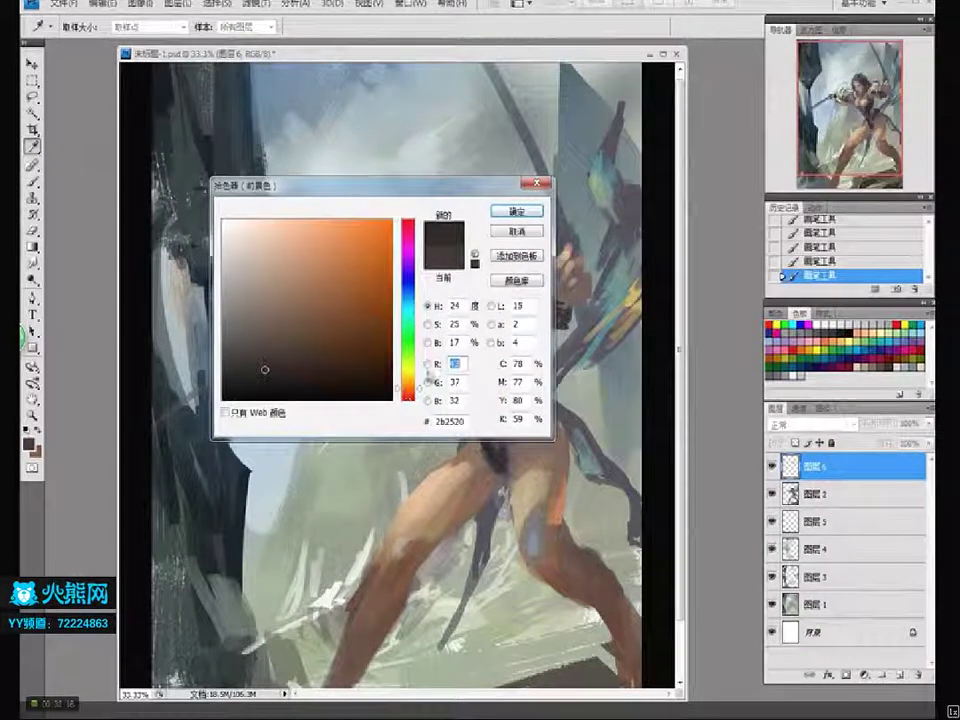
left_click(514, 214)
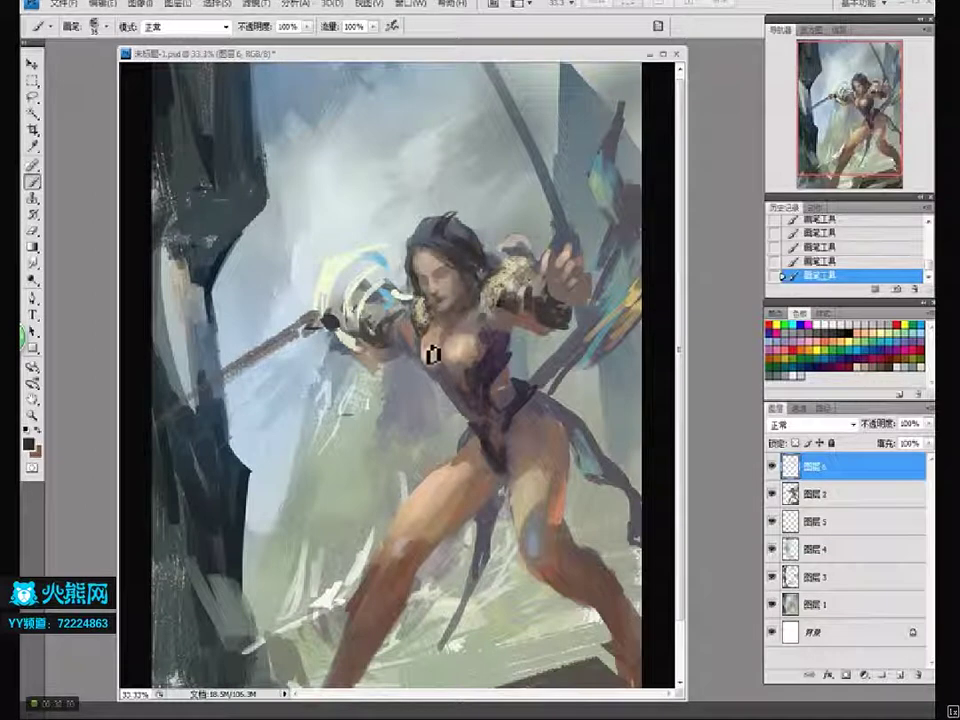
key("ctrl+z")
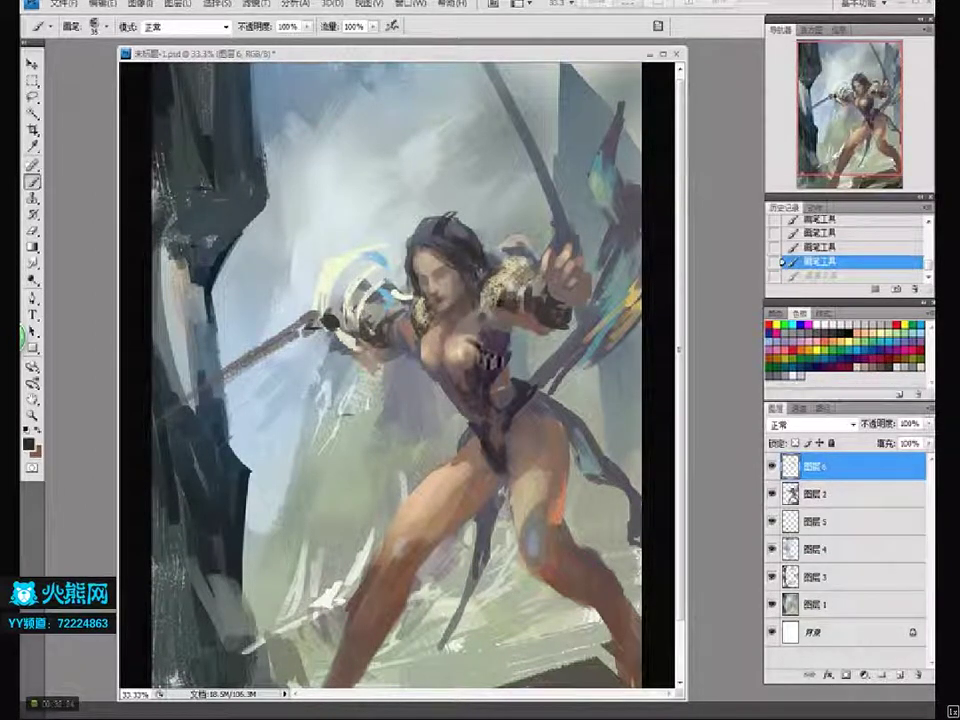
key("ctrl+z")
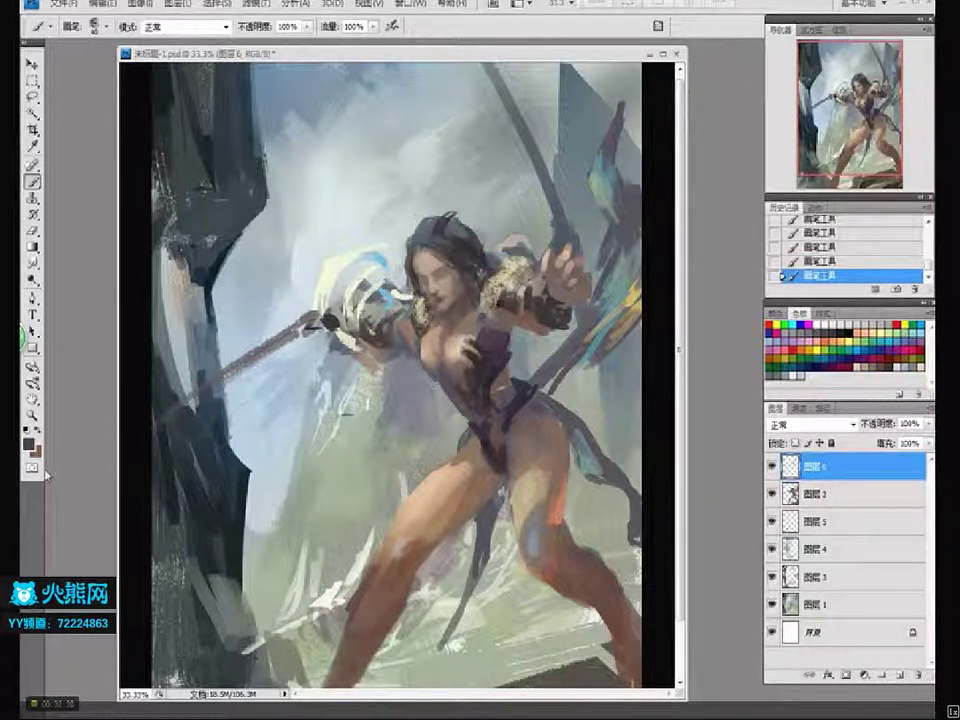
Choose a darker colour and paint ragged dark strokes over the bodice, the hip belt and the cloth below the waist
left_click(29, 443)
key("Return")
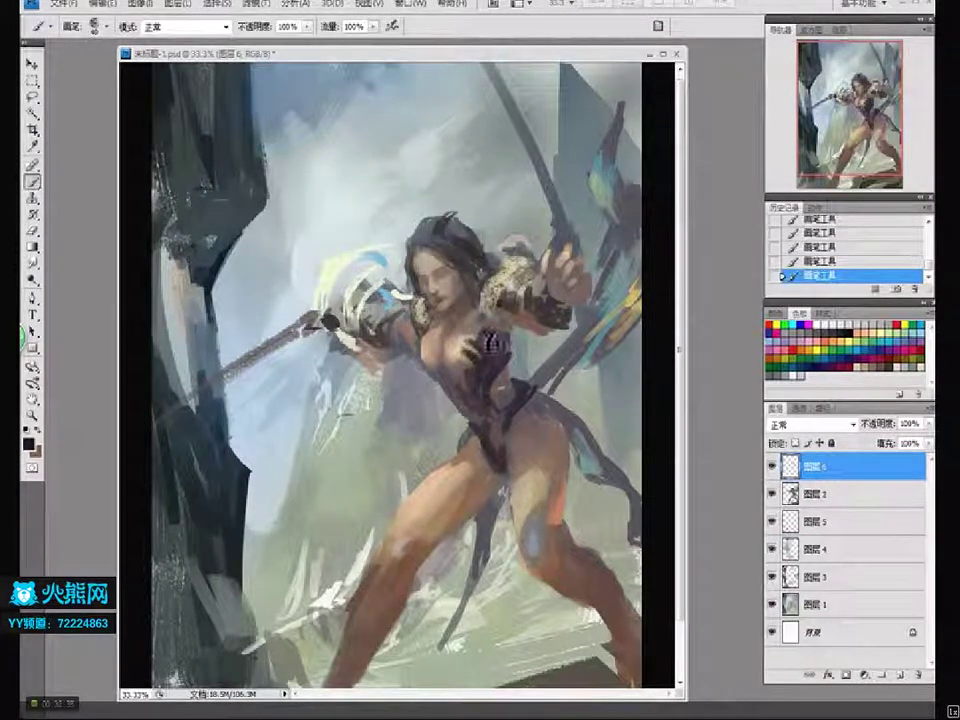
left_click_drag(503, 337, 518, 340)
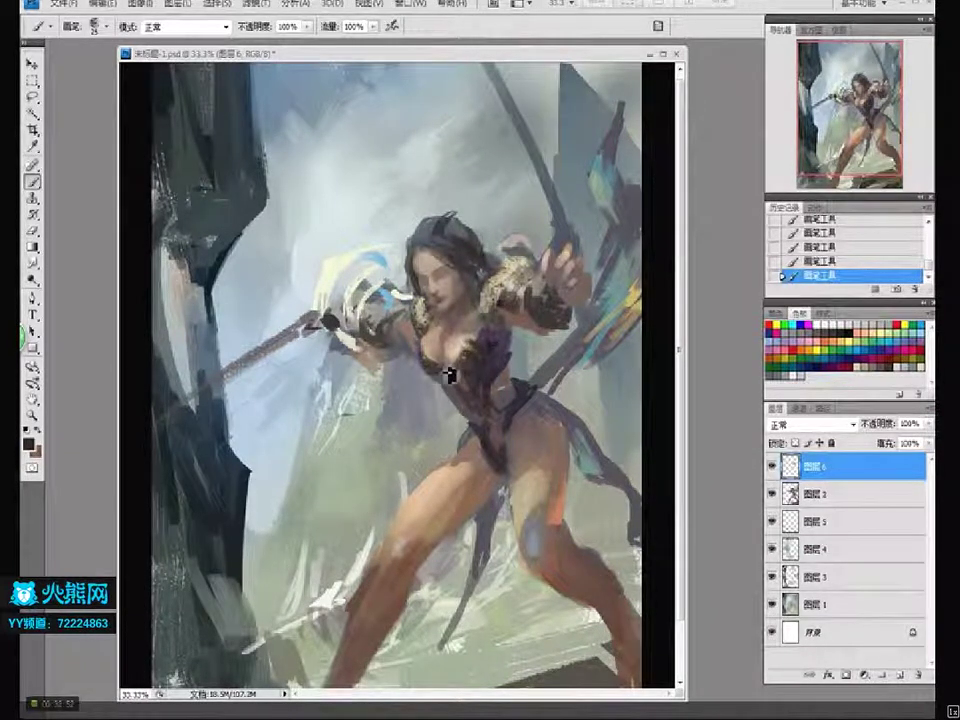
key("bracketright")
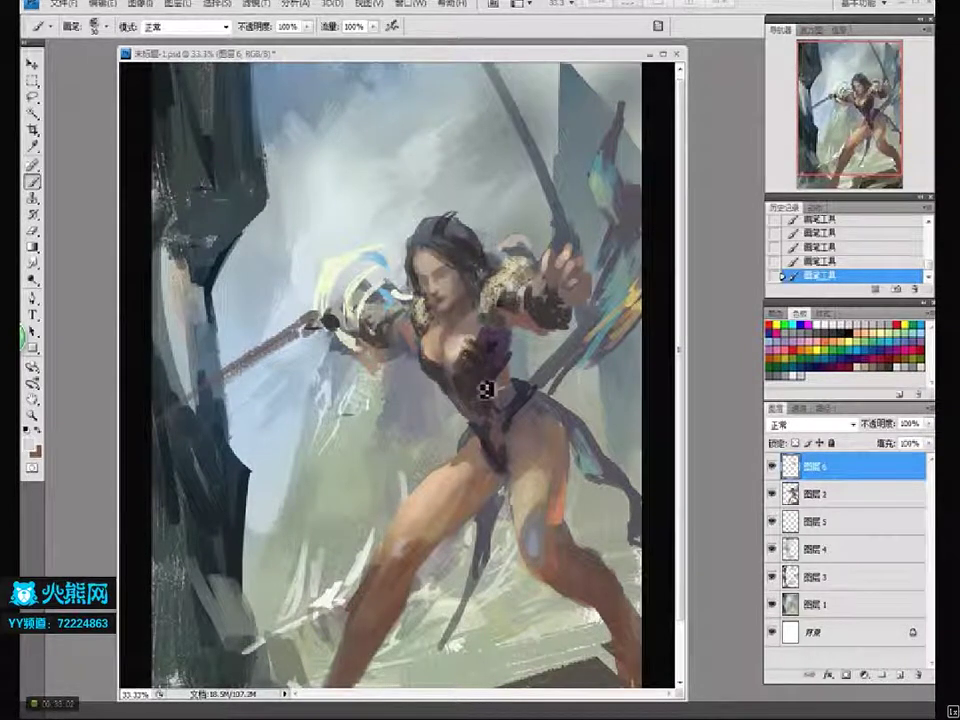
mouse_move(476, 392)
left_mouse_down()
mouse_move(466, 378)
mouse_move(476, 366)
left_mouse_up()
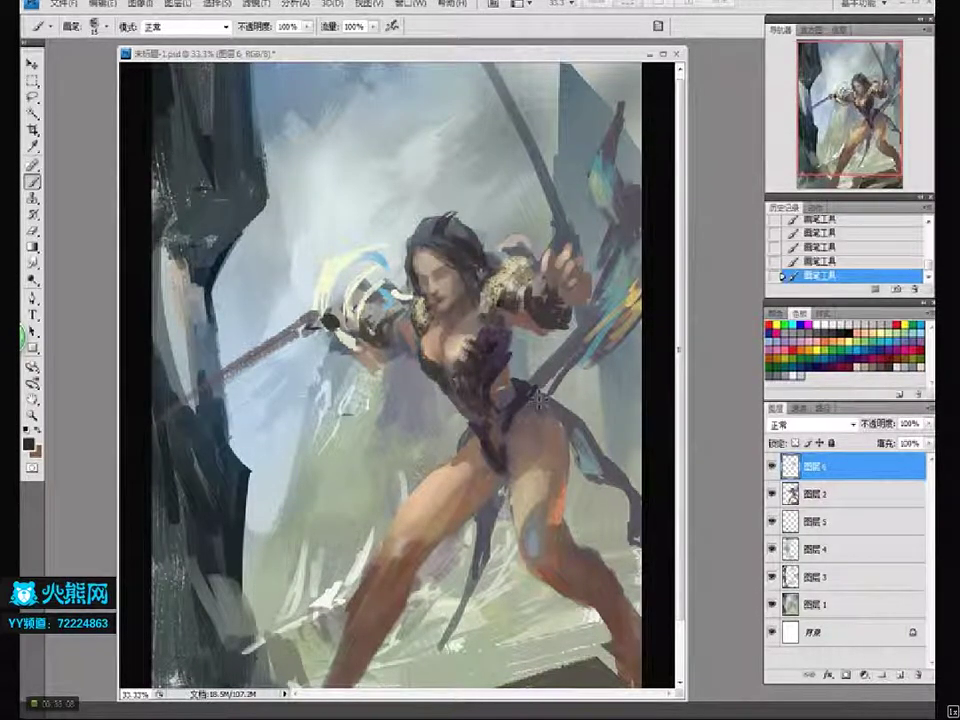
key("bracketright")
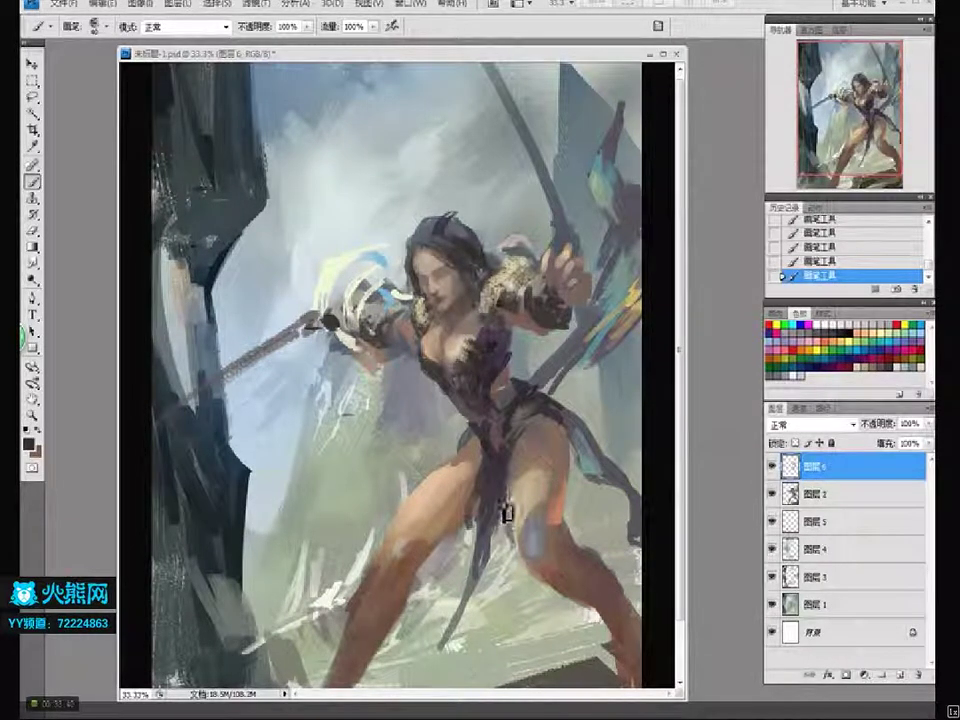
Set the foreground colour to orange-brown b47b48 and paint the front flap of the loincloth
left_click(28, 443)
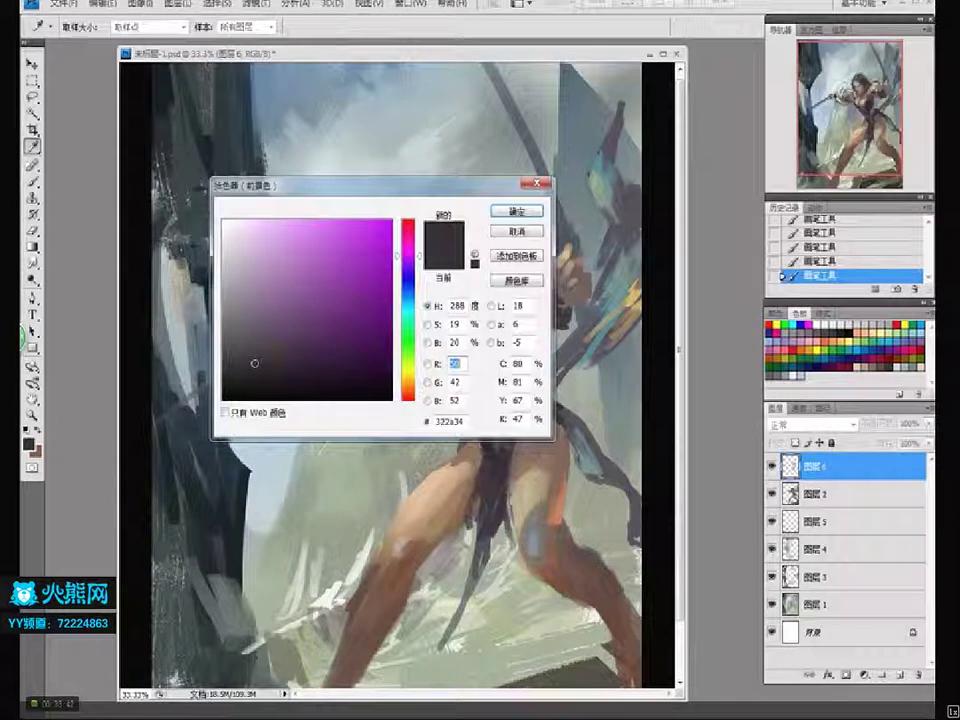
left_click(408, 387)
left_click(343, 270)
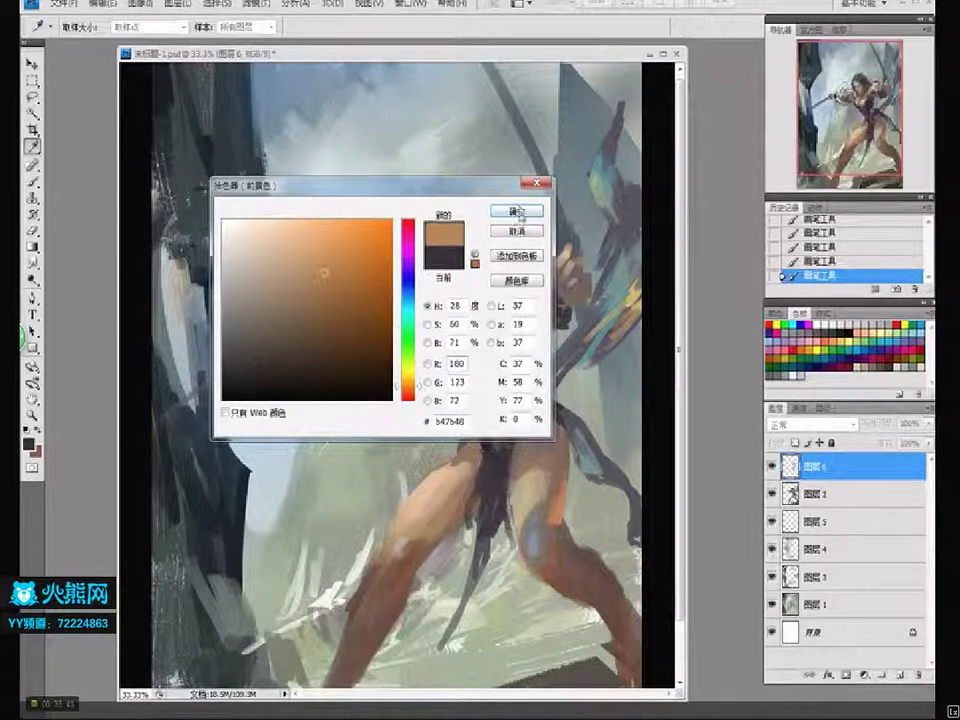
left_click(516, 211)
left_click_drag(490, 492, 488, 500)
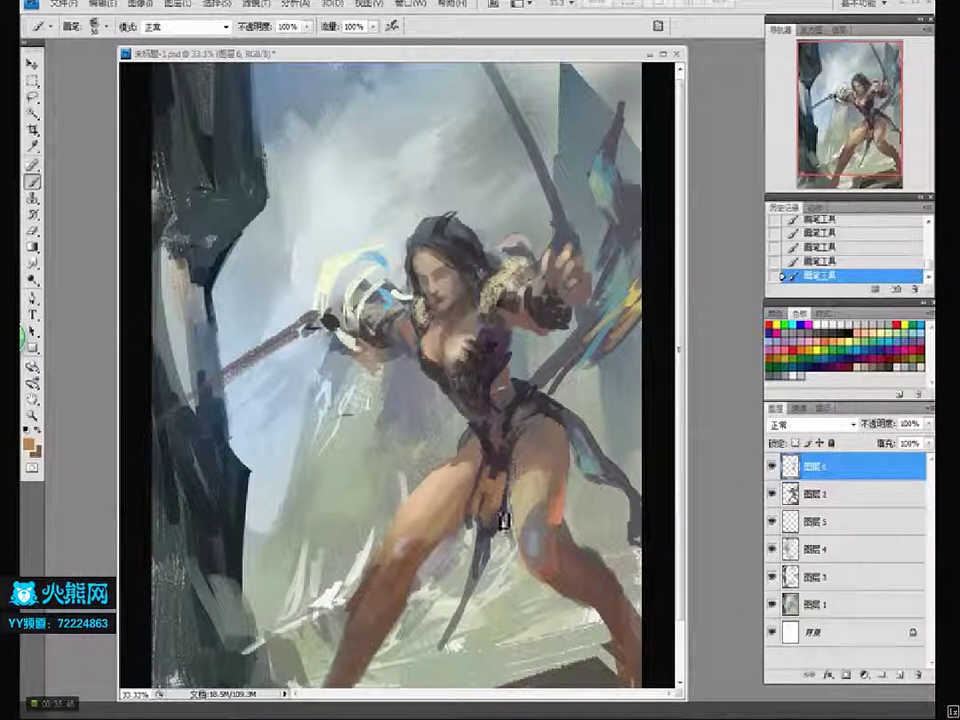
left_click_drag(487, 500, 488, 520)
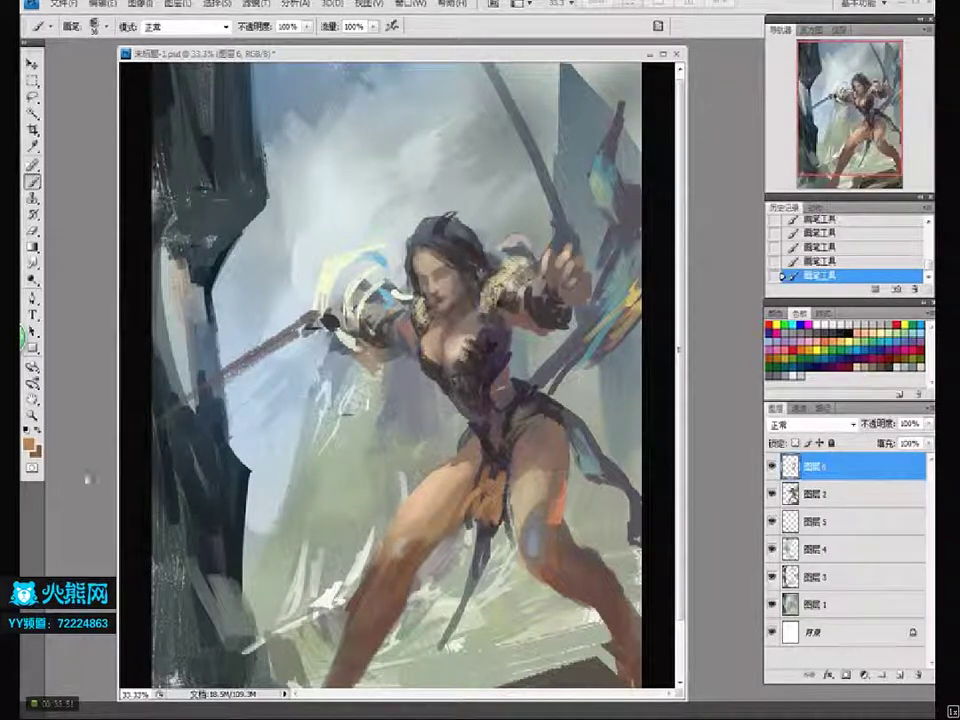
Choose a pale warm colour and add light accents to the centre of the loincloth flap
left_click(30, 443)
left_click(281, 240)
left_click(270, 237)
left_click(408, 372)
key("Return")
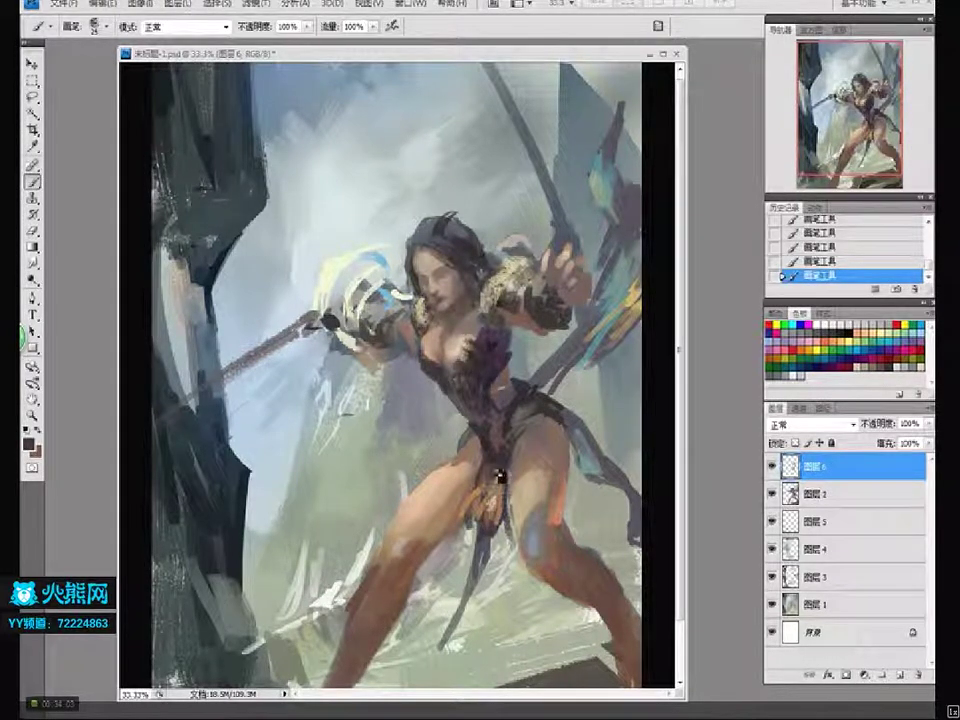
Set the foreground colour to dark orange-brown 653a1e and shade the edge of the loincloth flap
left_click(31, 443)
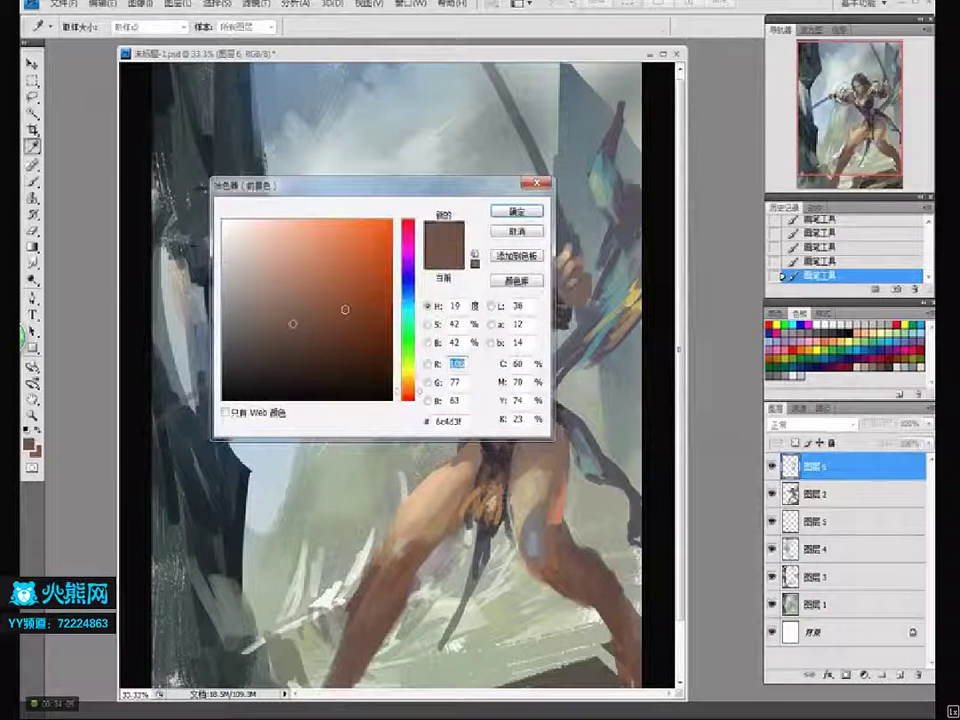
left_click_drag(419, 401, 419, 388)
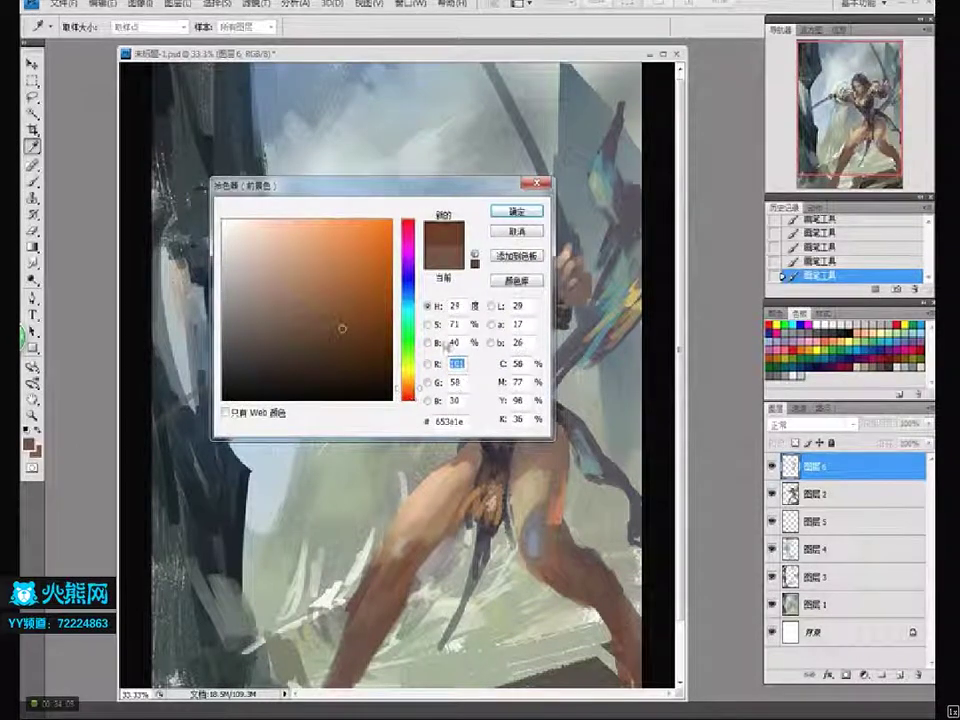
left_click(526, 211)
mouse_move(516, 506)
left_mouse_down()
mouse_move(497, 489)
mouse_move(482, 499)
mouse_move(510, 478)
mouse_move(507, 544)
mouse_move(497, 541)
left_mouse_up()
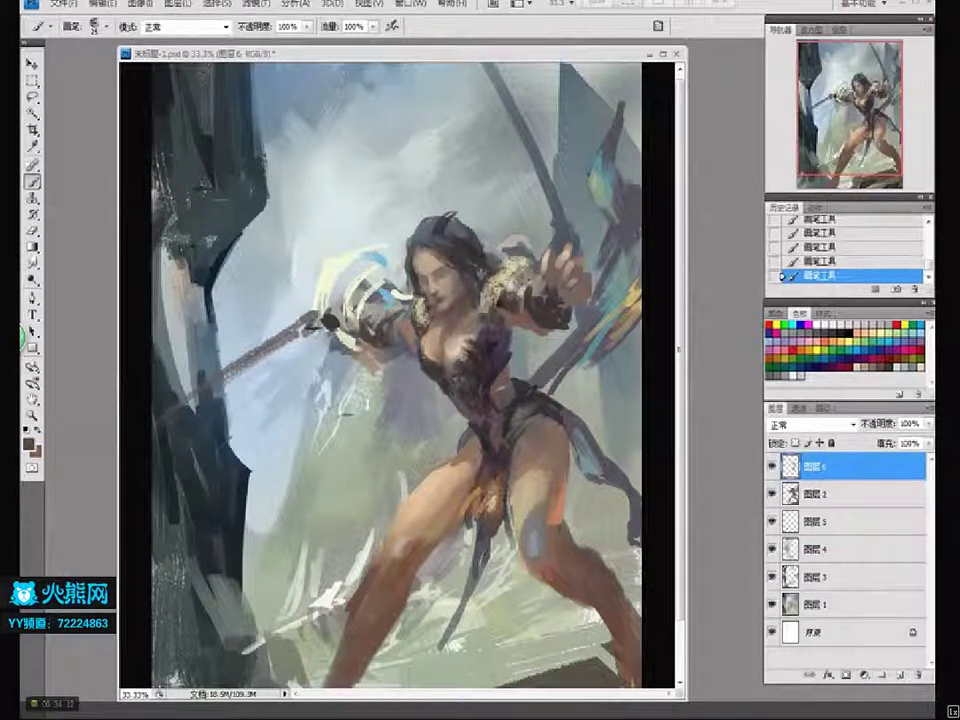
Set the foreground colour to muted pink-purple b48ea8 and paint the long cloth strip hanging between the legs
left_click(29, 442)
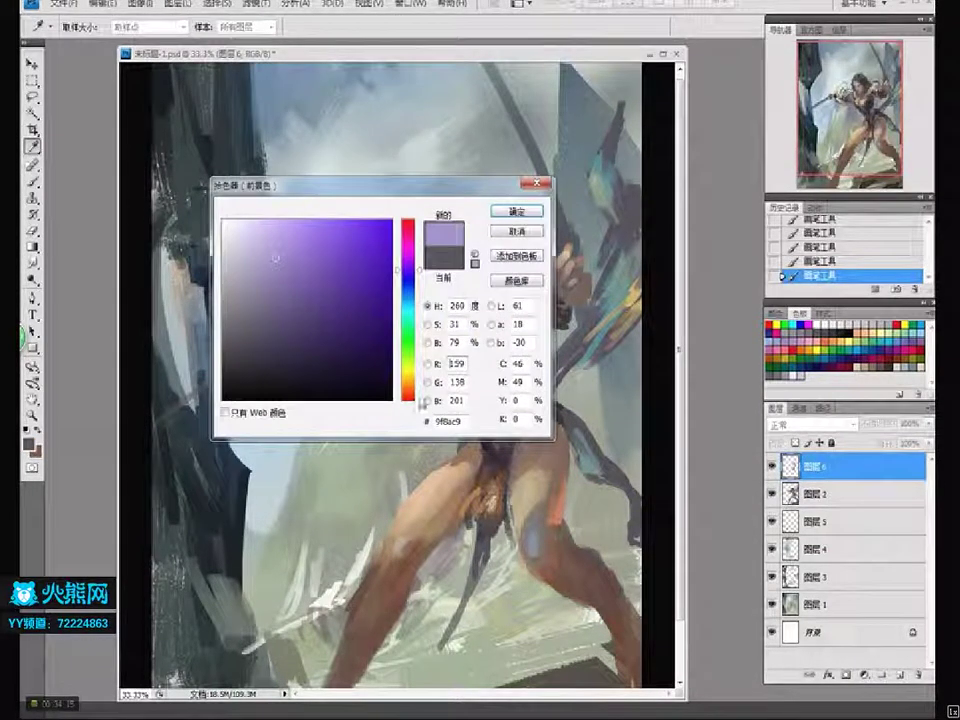
left_click(408, 387)
left_click(408, 245)
left_click(408, 240)
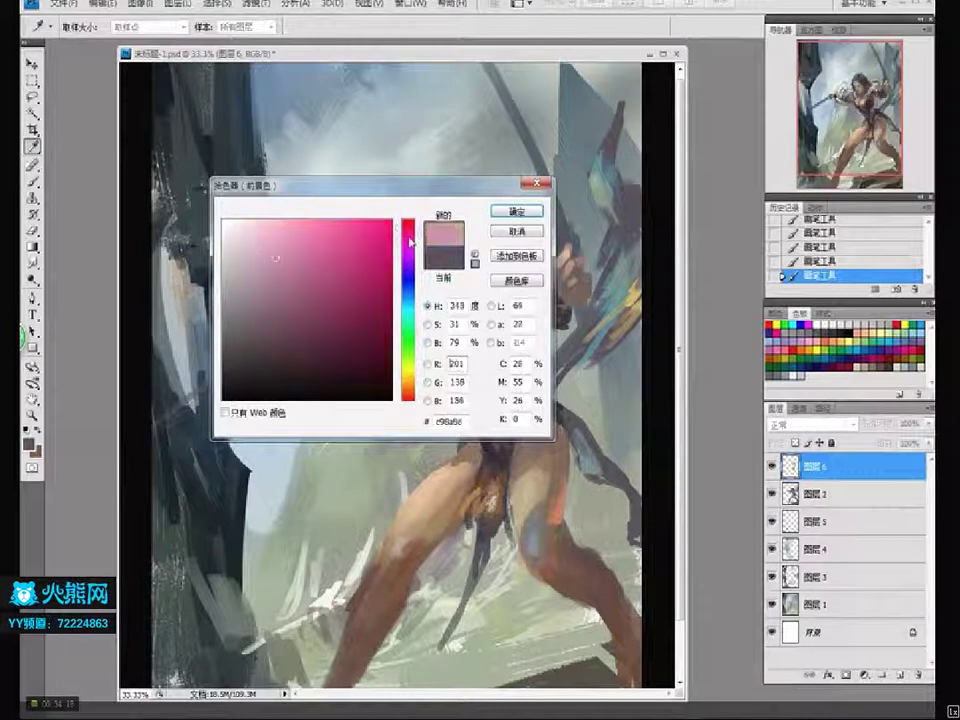
left_click(255, 272)
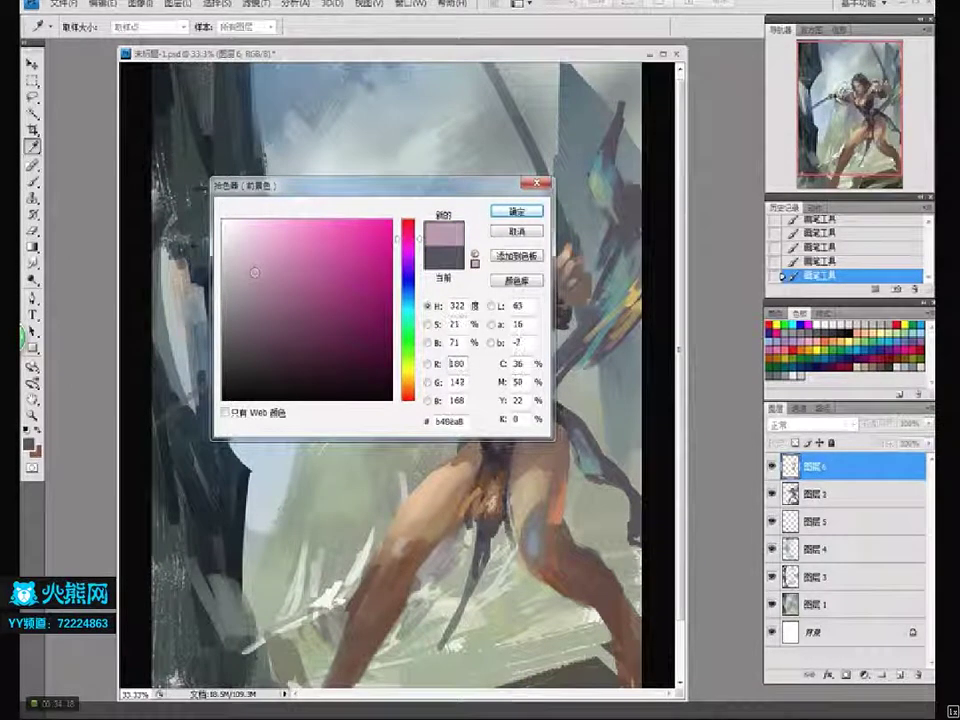
left_click(533, 213)
mouse_move(484, 537)
left_mouse_down()
mouse_move(481, 582)
mouse_move(499, 544)
mouse_move(477, 592)
mouse_move(496, 567)
mouse_move(491, 585)
mouse_move(454, 648)
left_mouse_up()
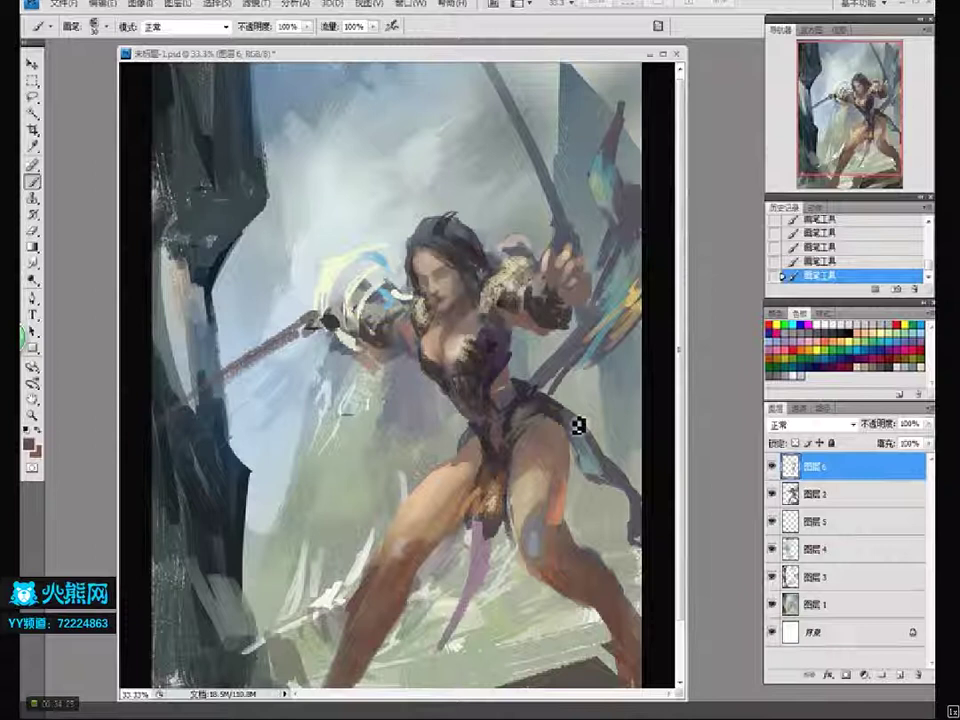
Undo the last stroke beside the warrior's left hip and paint a dark belt end jutting out there
key("bracketleft")
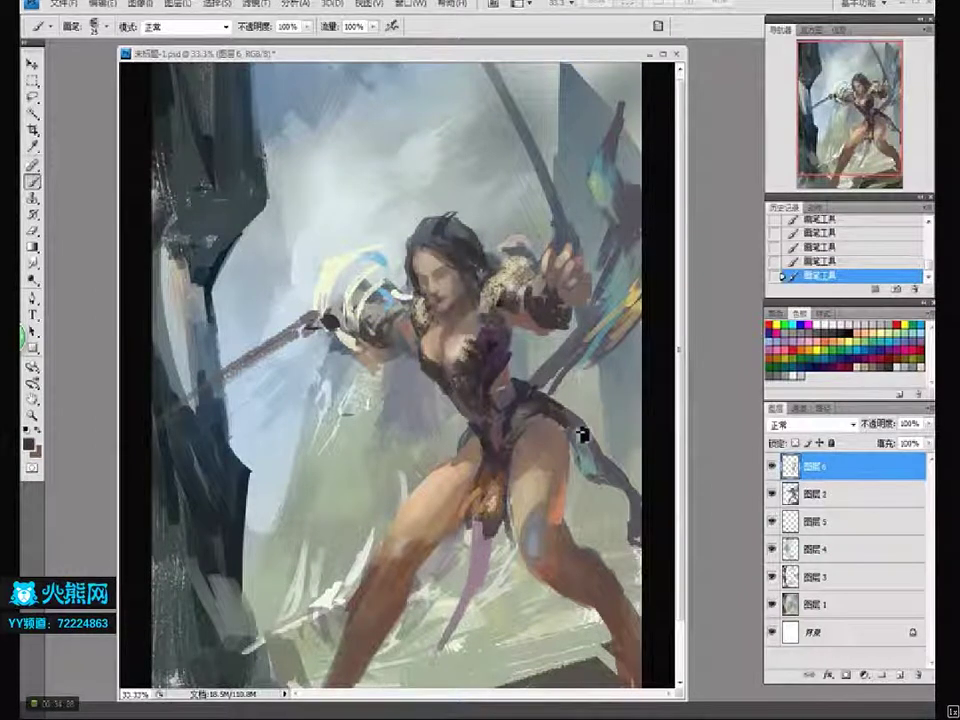
key("ctrl+z")
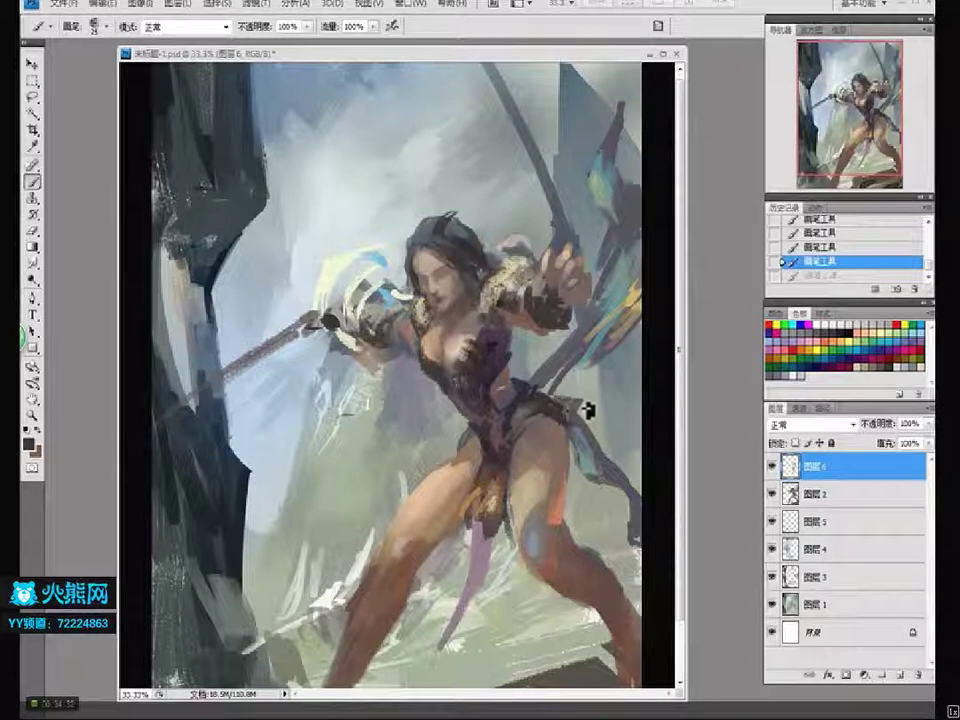
left_click_drag(553, 386, 478, 382)
Paint two dark curved strap bands around the warrior's left thigh
scroll(478, 382, "down", 2)
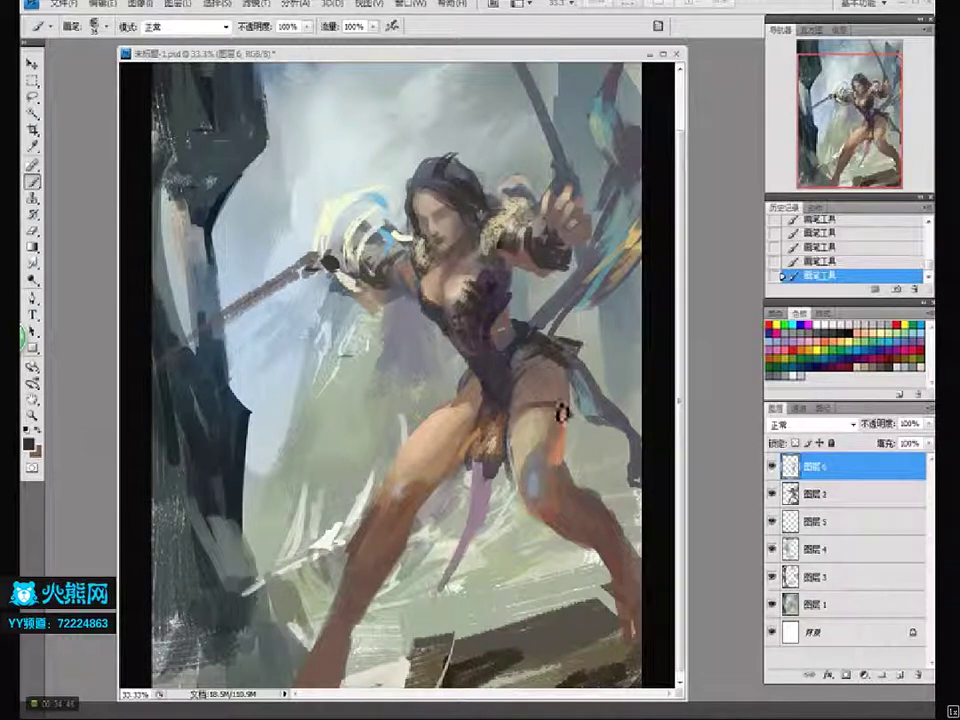
left_click_drag(521, 428, 576, 426)
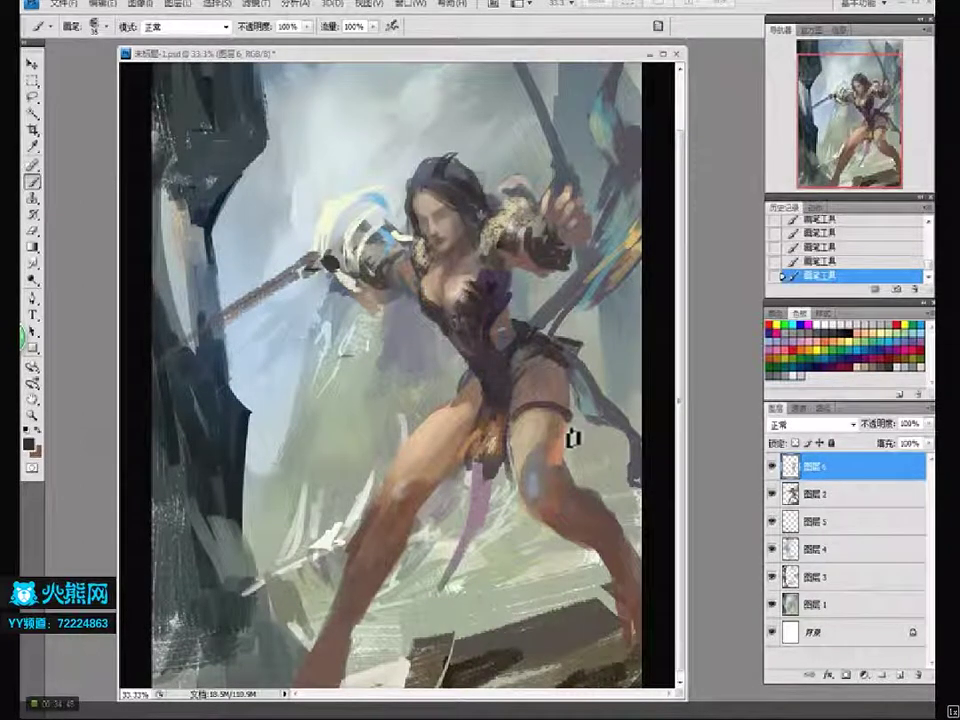
left_click_drag(516, 444, 538, 437)
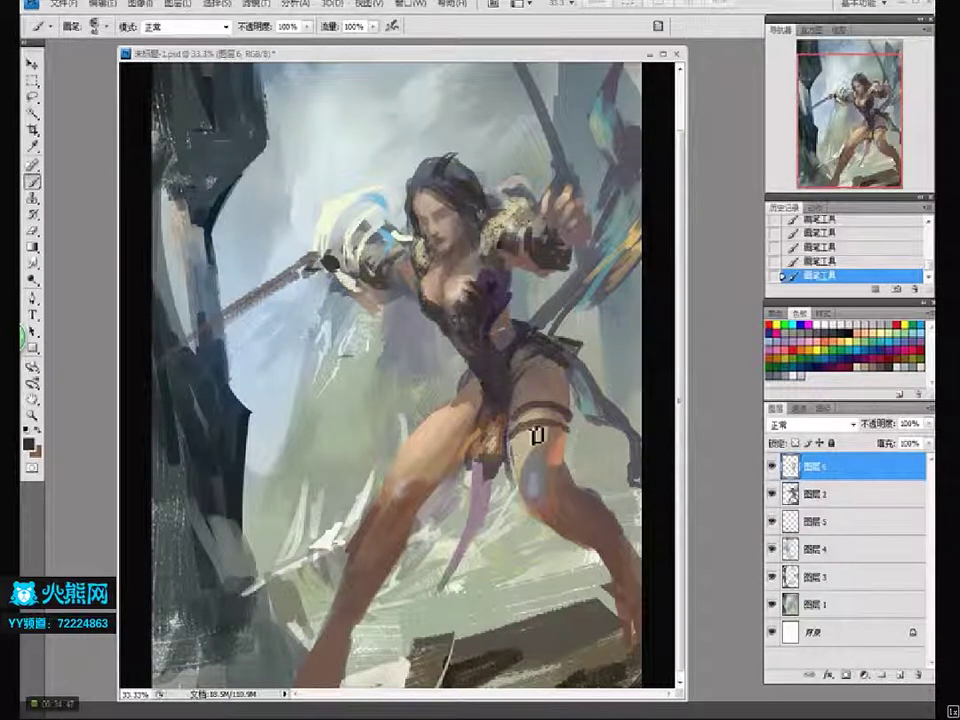
Erase and repaint the lower thigh band, cleaning up the edges of the strap with the Eraser
key("e")
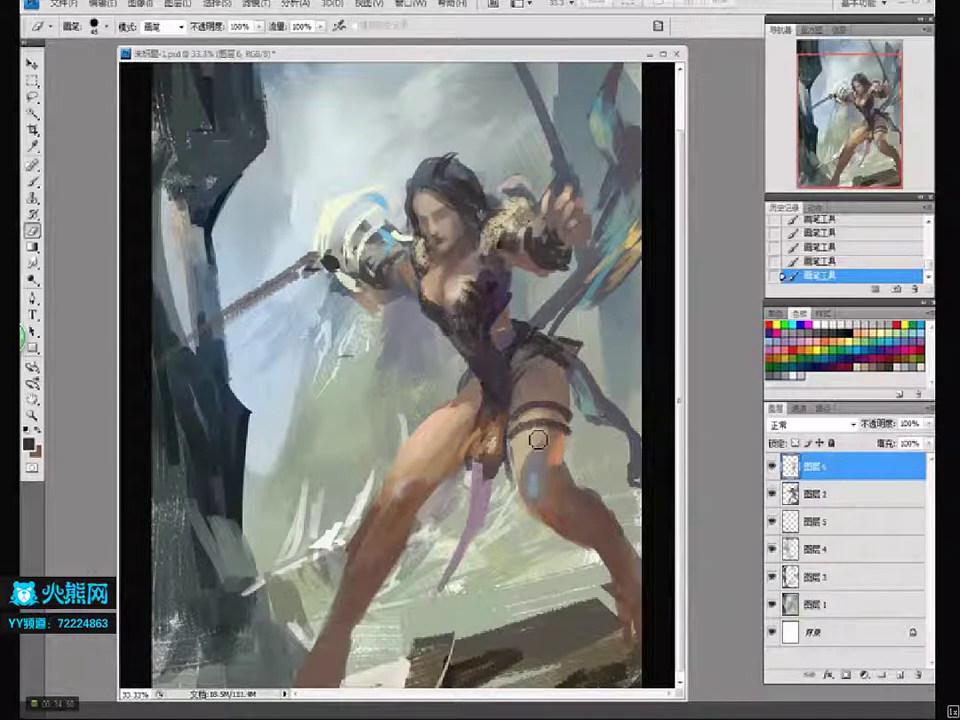
left_click_drag(590, 344, 592, 356)
key("b")
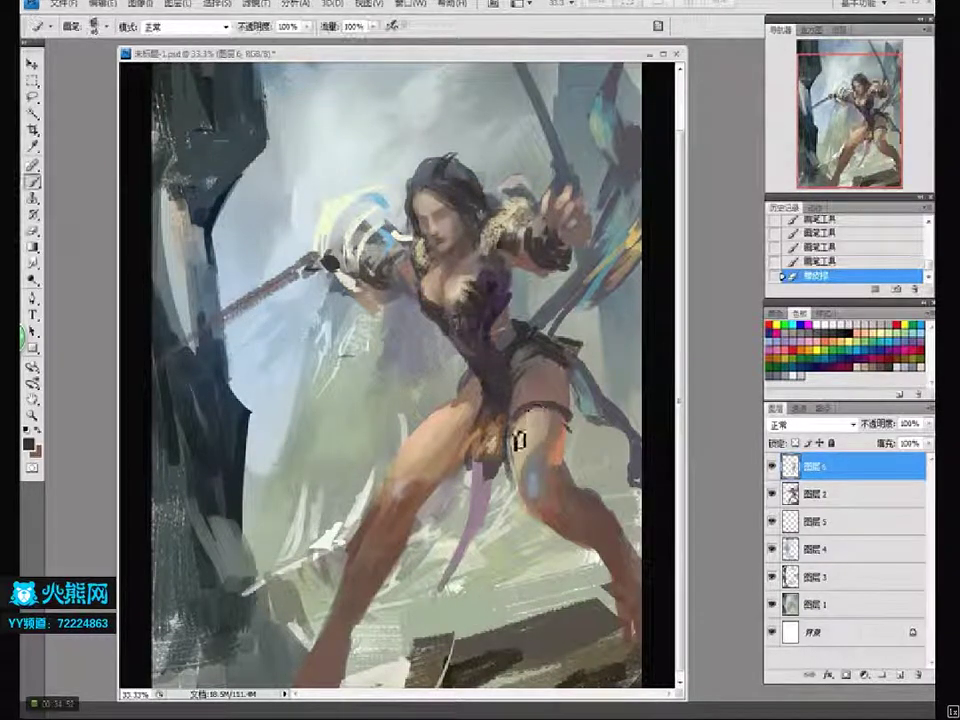
key("e")
mouse_move(572, 427)
left_mouse_down()
mouse_move(563, 438)
mouse_move(544, 435)
left_mouse_up()
key("b")
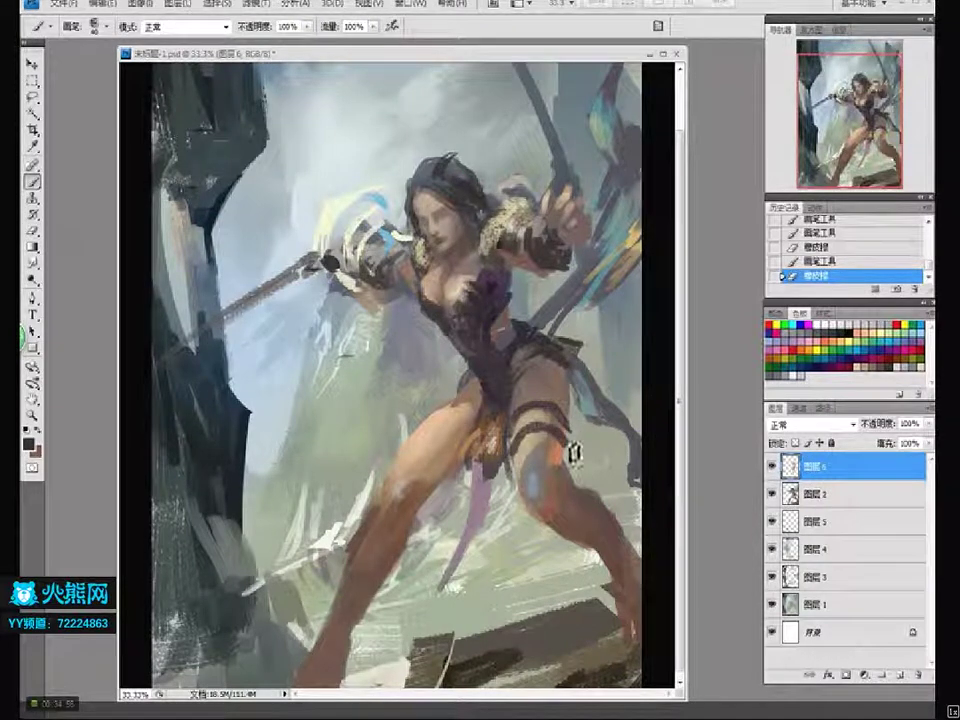
left_click_drag(590, 345, 592, 355)
key("e")
left_click_drag(517, 440, 518, 320)
key("b")
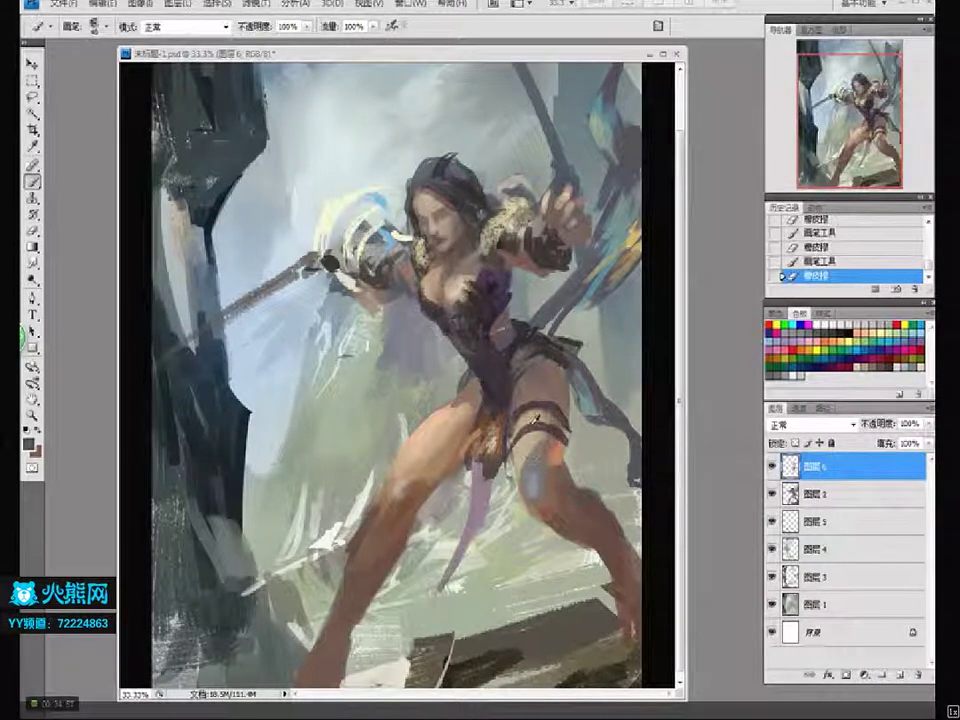
Choose a light muted brown as the foreground colour and fill the area between the two thigh bands
left_click(30, 441)
left_click_drag(246, 338, 250, 336)
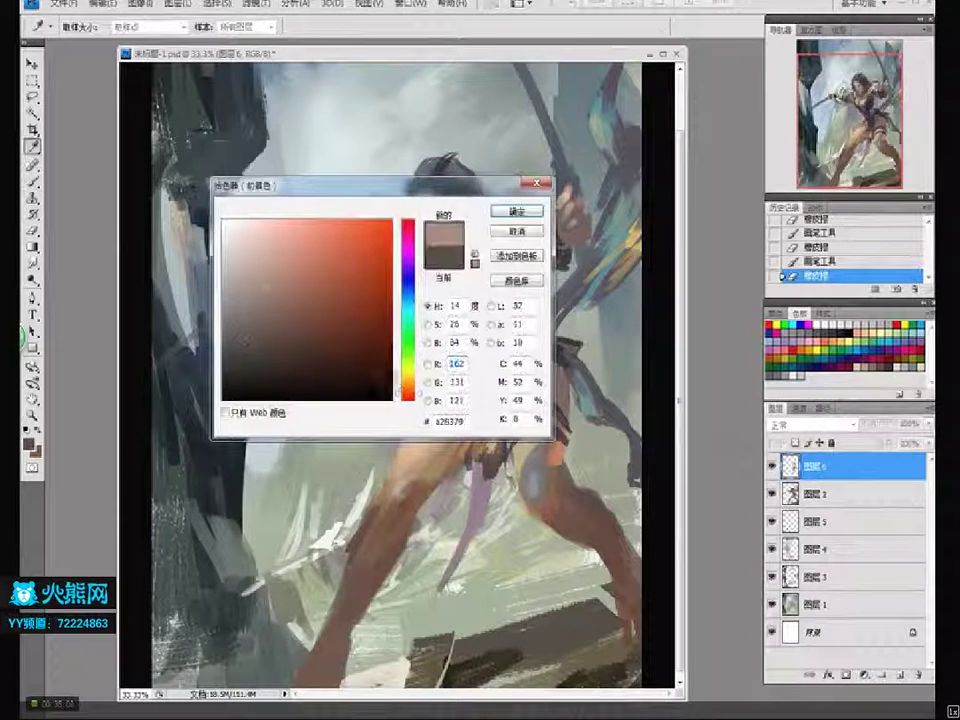
left_click(407, 393)
left_click(528, 220)
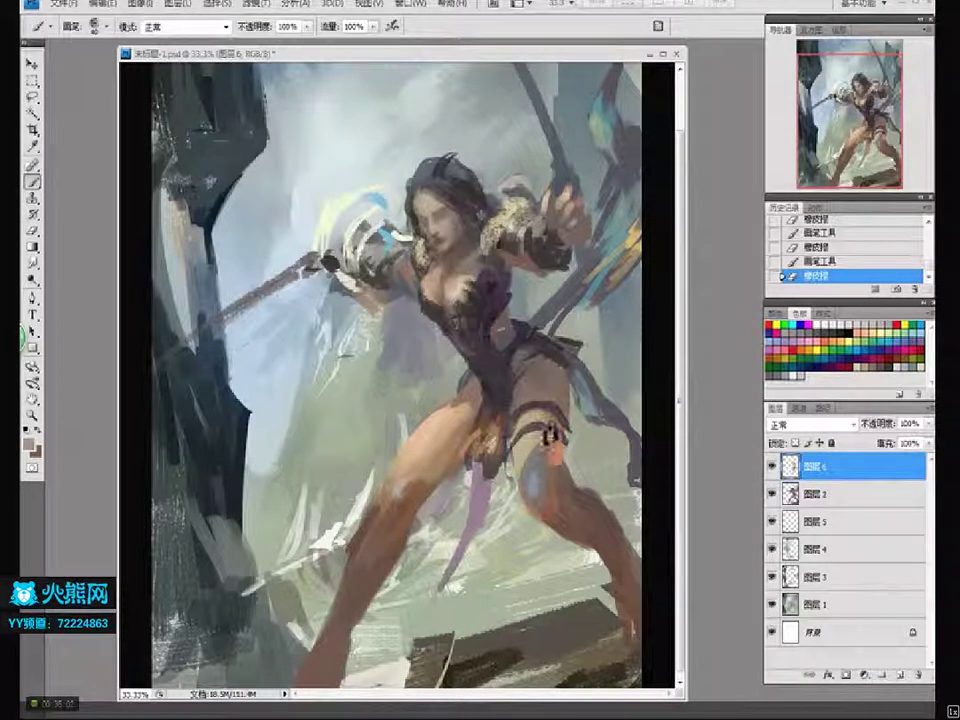
left_click_drag(524, 444, 549, 407)
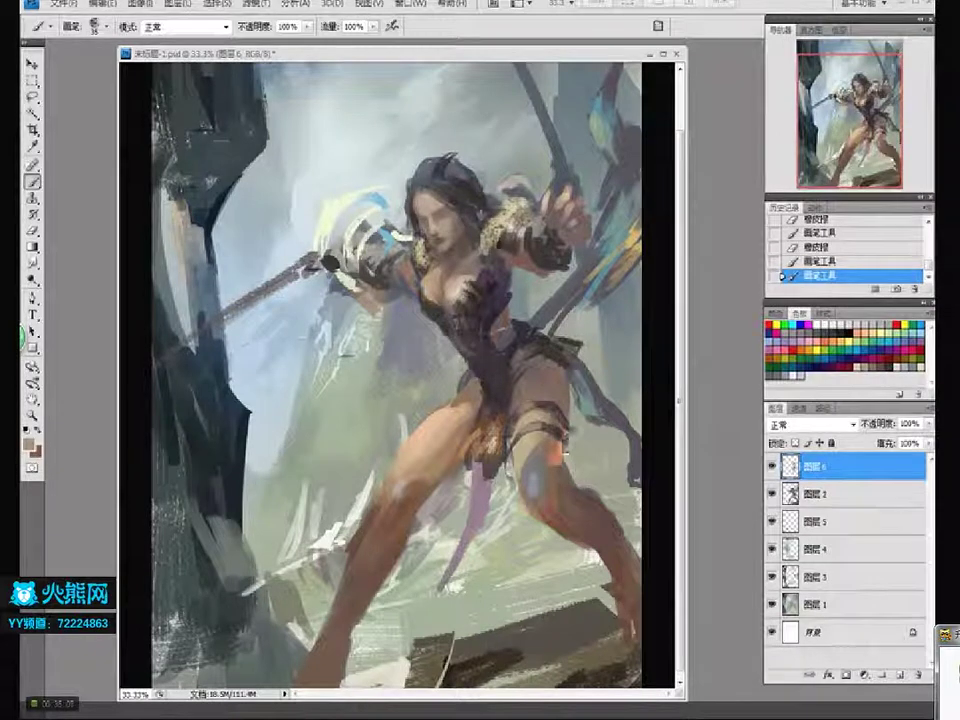
mouse_move(571, 458)
left_mouse_down()
mouse_move(576, 432)
mouse_move(563, 435)
left_mouse_up()
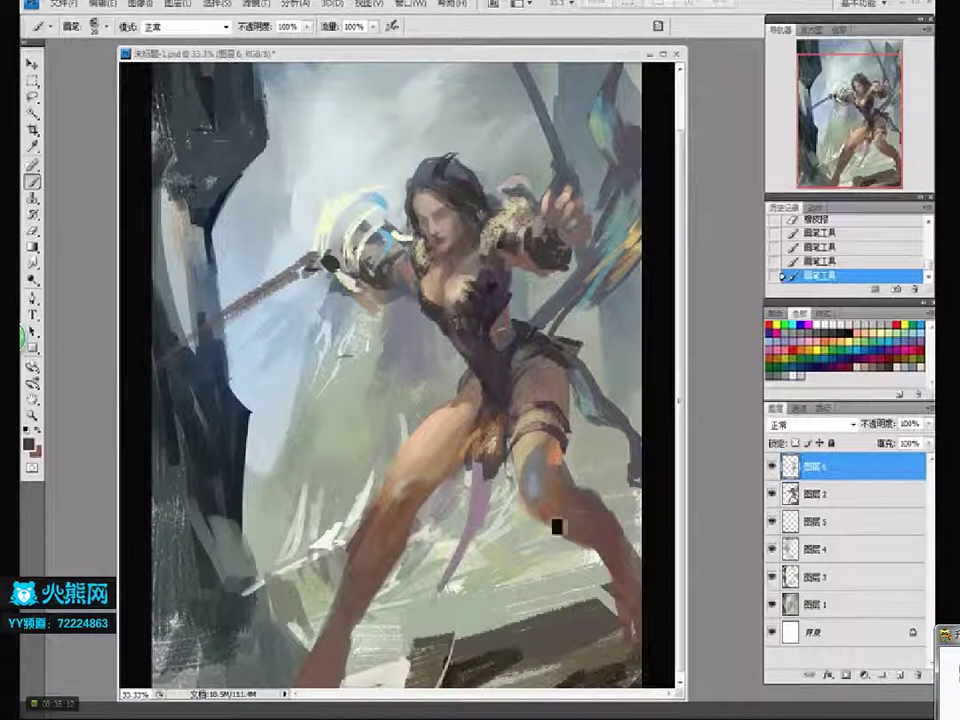
Paint a dark boot cuff below the warrior's left knee and deepen it with a darker brown
left_click_drag(542, 516, 583, 510)
mouse_move(442, 378)
left_mouse_down()
mouse_move(432, 414)
mouse_move(408, 404)
mouse_move(414, 388)
mouse_move(418, 396)
left_mouse_up()
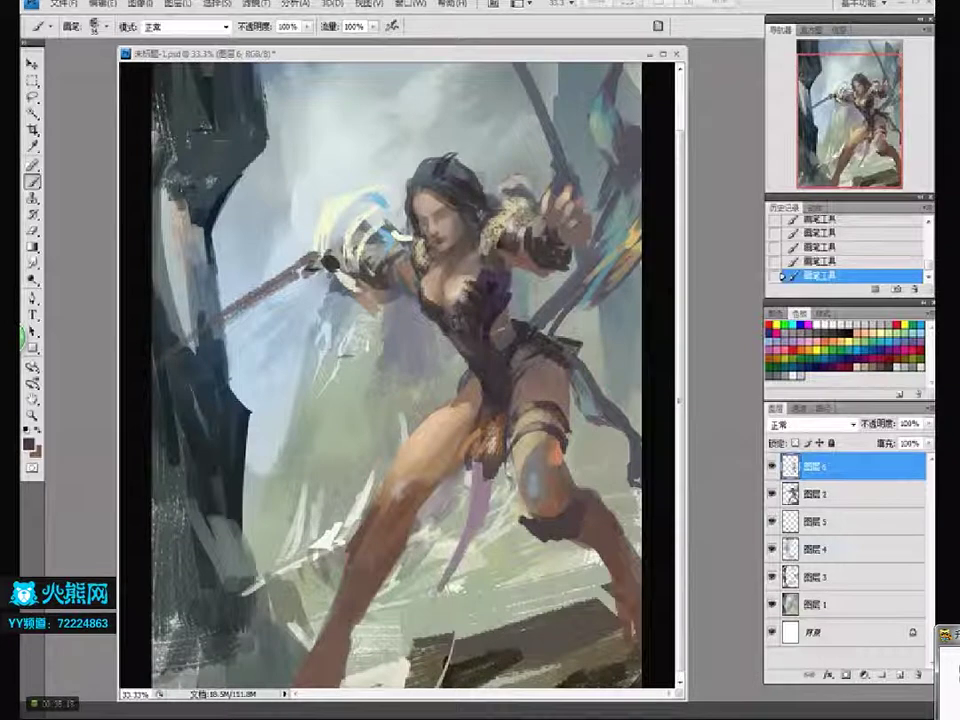
left_click(31, 442)
left_click(279, 368)
left_click(408, 394)
left_click(290, 366)
left_click(520, 211)
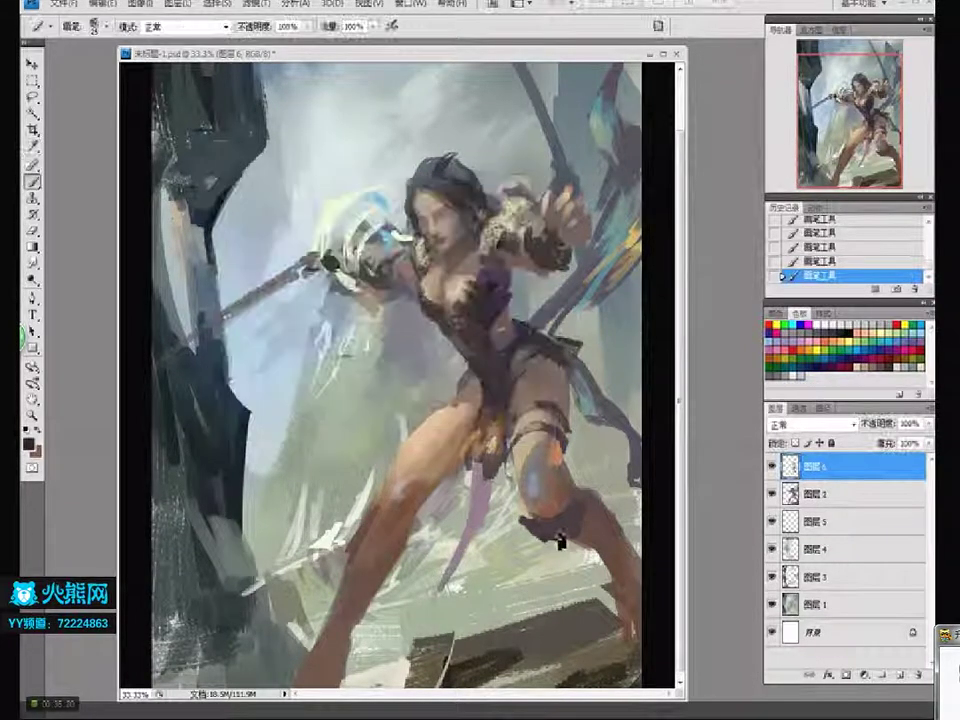
mouse_move(590, 517)
left_mouse_down()
mouse_move(594, 536)
mouse_move(568, 548)
mouse_move(591, 521)
mouse_move(606, 521)
mouse_move(597, 523)
left_mouse_up()
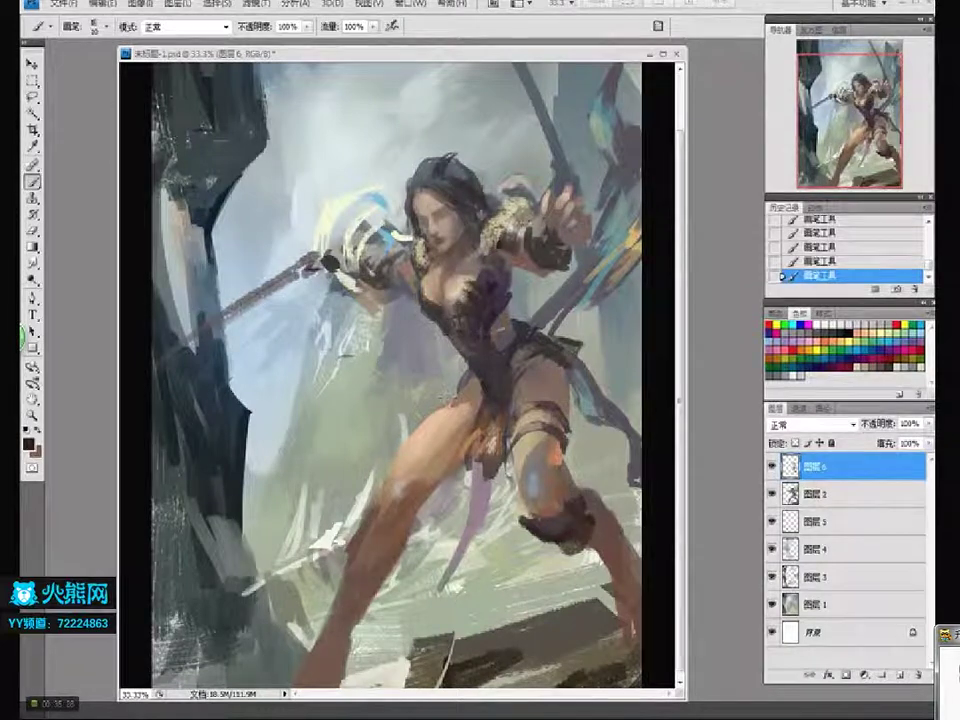
Set the foreground colour to pale beige e9dcc1 and paint a light rim along the top of the left boot cuff
left_click(389, 166, "alt")
left_click(29, 438)
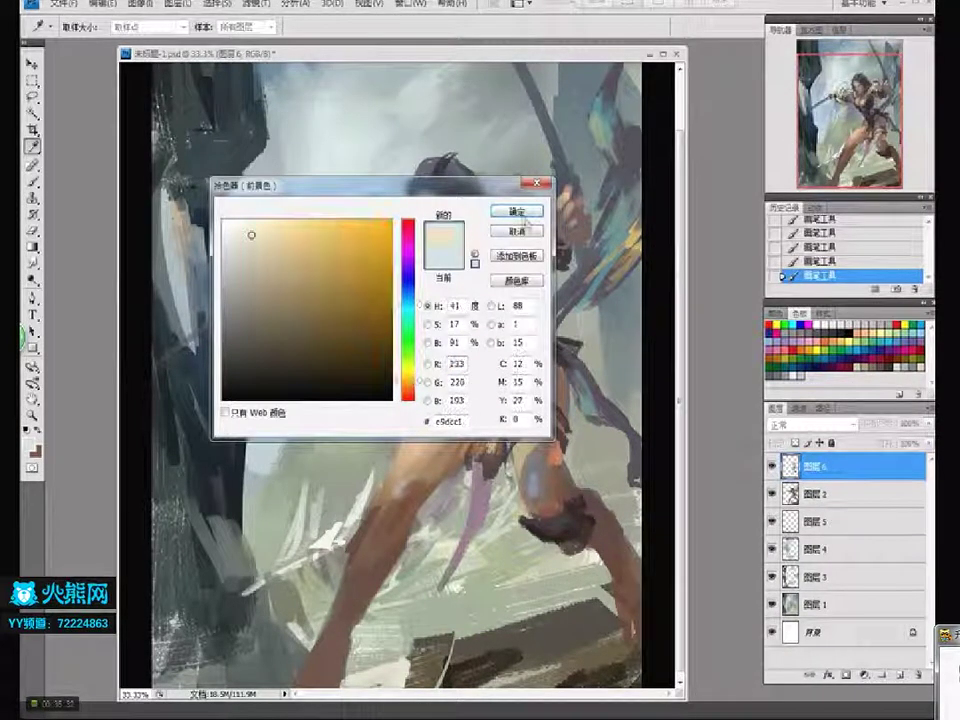
key("Return")
left_click(566, 505)
left_click_drag(533, 517, 560, 510)
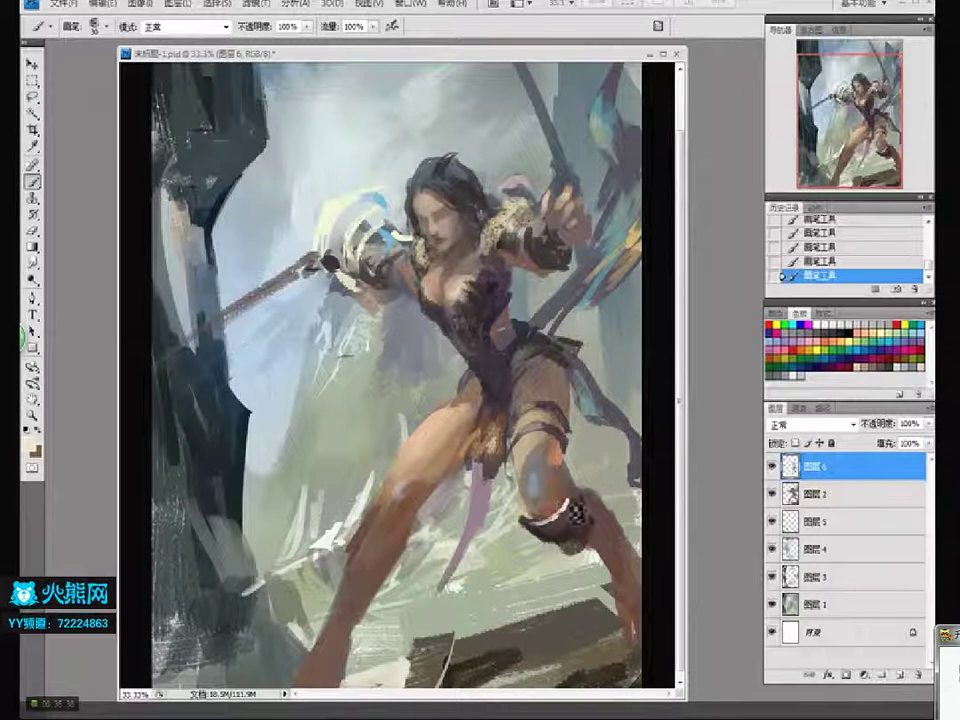
key("ctrl+z")
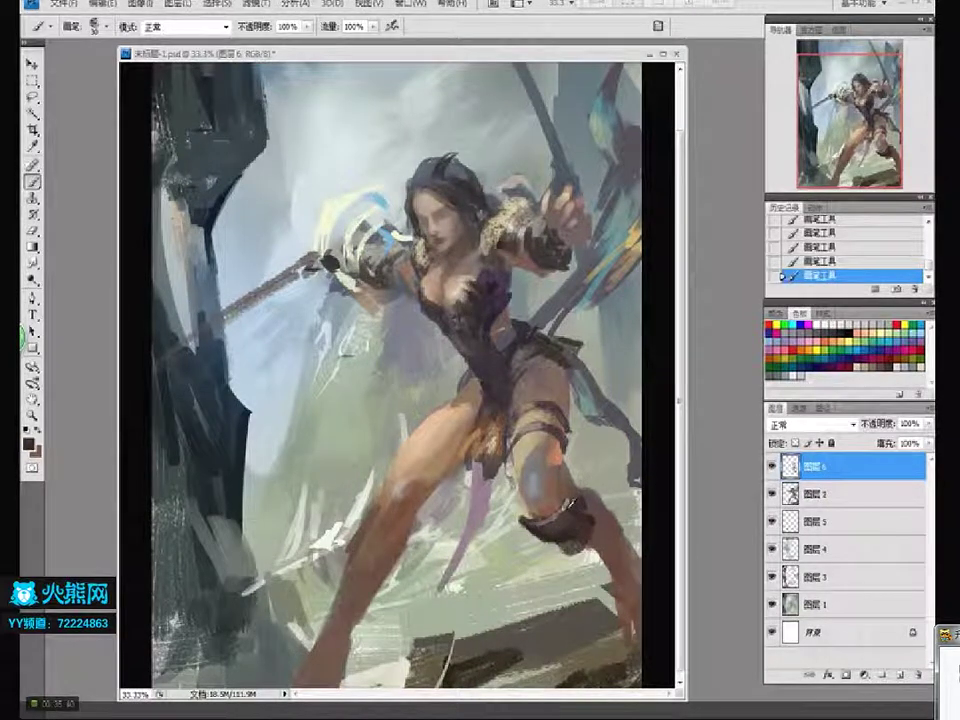
Choose a muted grey-blue foreground colour and add cool highlights to the left boot cuff
left_click(30, 443)
left_click(408, 310)
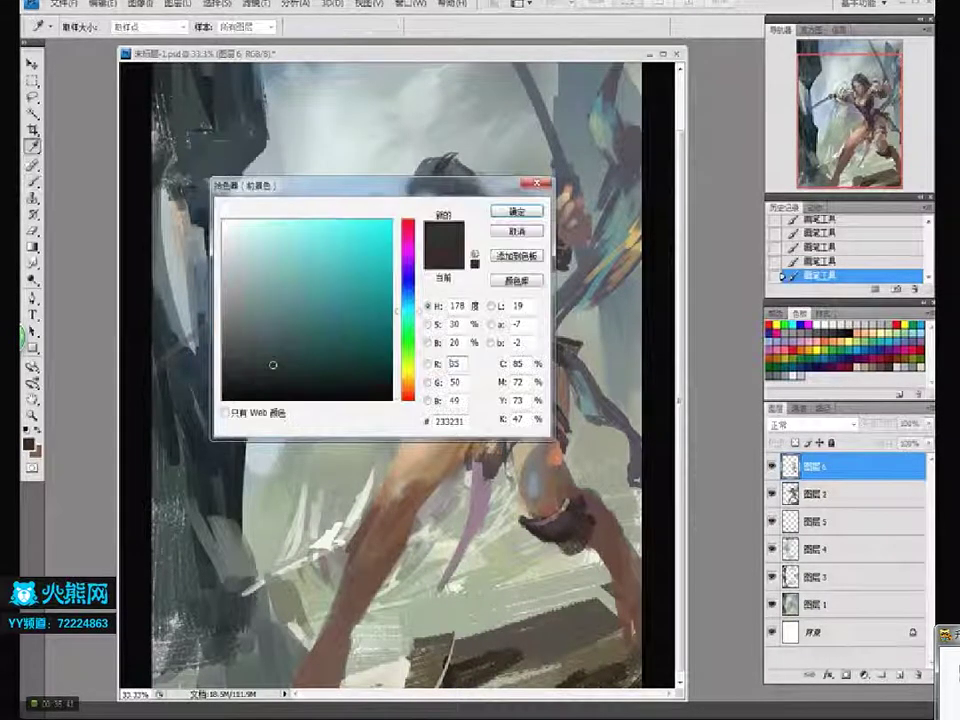
left_click(280, 275)
left_click(408, 299)
left_click(250, 370)
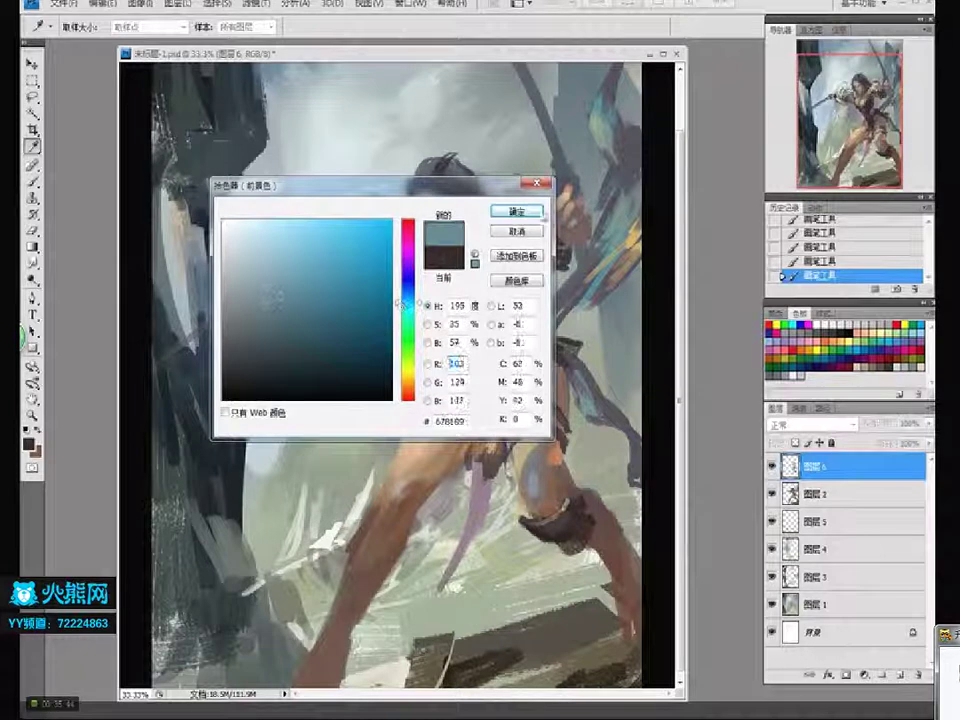
left_click(517, 211)
key("b")
left_click_drag(567, 518, 585, 520)
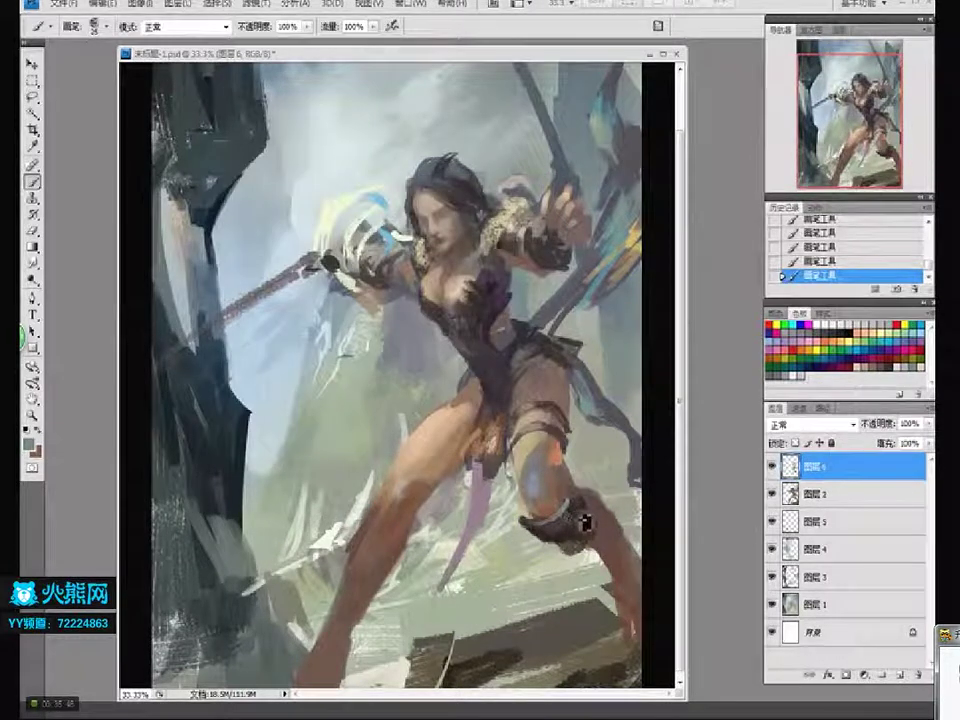
Sample a dark brown and paint tall boots over both of the warrior's lower legs
left_click(432, 384, "alt")
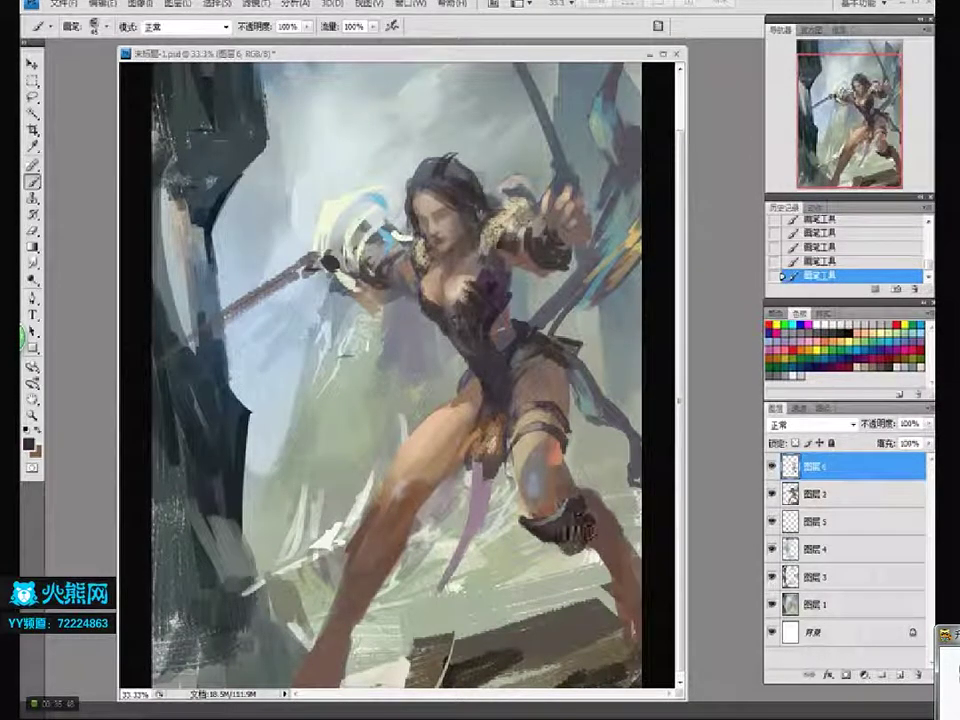
mouse_move(438, 392)
left_mouse_down()
mouse_move(455, 422)
mouse_move(465, 418)
mouse_move(448, 420)
mouse_move(488, 452)
mouse_move(498, 486)
left_mouse_up()
left_click_drag(468, 438, 482, 454)
left_click_drag(430, 414, 452, 438)
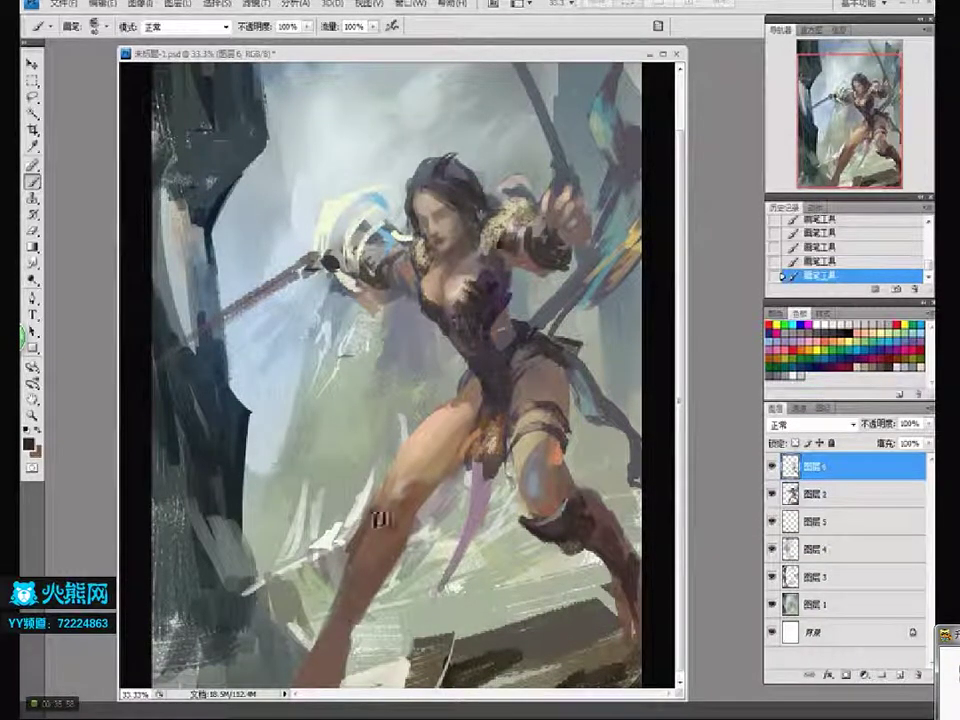
mouse_move(418, 530)
left_mouse_down()
mouse_move(379, 535)
mouse_move(377, 508)
mouse_move(382, 529)
mouse_move(415, 534)
mouse_move(408, 544)
mouse_move(372, 512)
mouse_move(411, 531)
mouse_move(372, 515)
mouse_move(407, 528)
mouse_move(362, 543)
mouse_move(373, 533)
mouse_move(382, 572)
mouse_move(374, 554)
mouse_move(362, 571)
mouse_move(358, 560)
mouse_move(374, 583)
mouse_move(360, 576)
mouse_move(356, 645)
left_mouse_up()
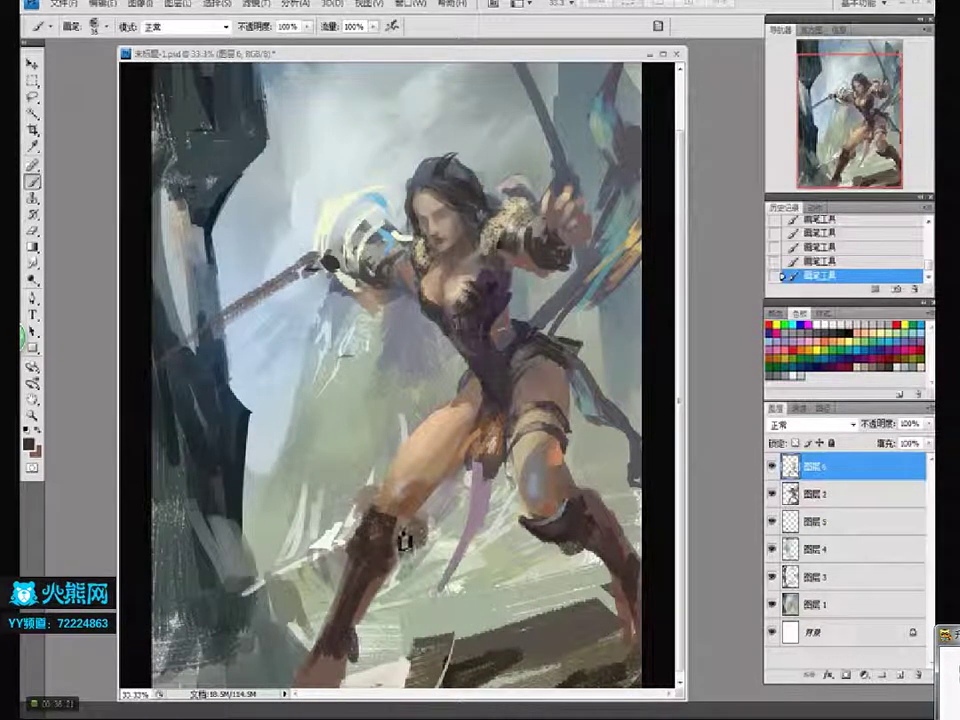
Choose a pale cream foreground colour and dab light fur along the top of the warrior's right boot
key("x")
left_click(31, 441)
left_click(291, 222)
left_click(515, 210)
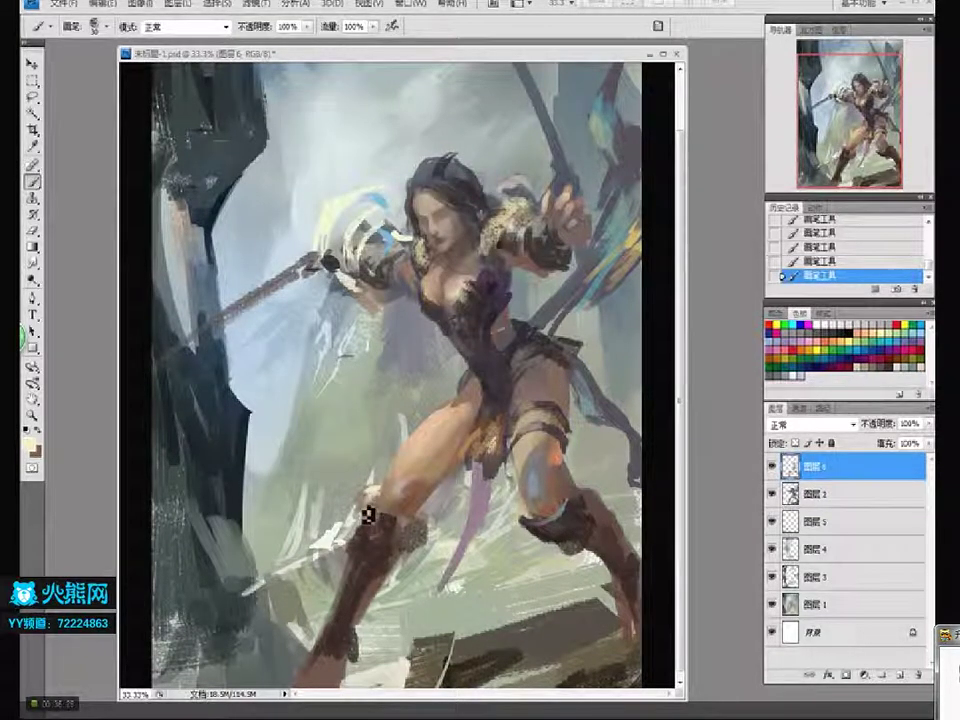
mouse_move(375, 507)
left_mouse_down()
mouse_move(364, 519)
mouse_move(375, 519)
left_mouse_up()
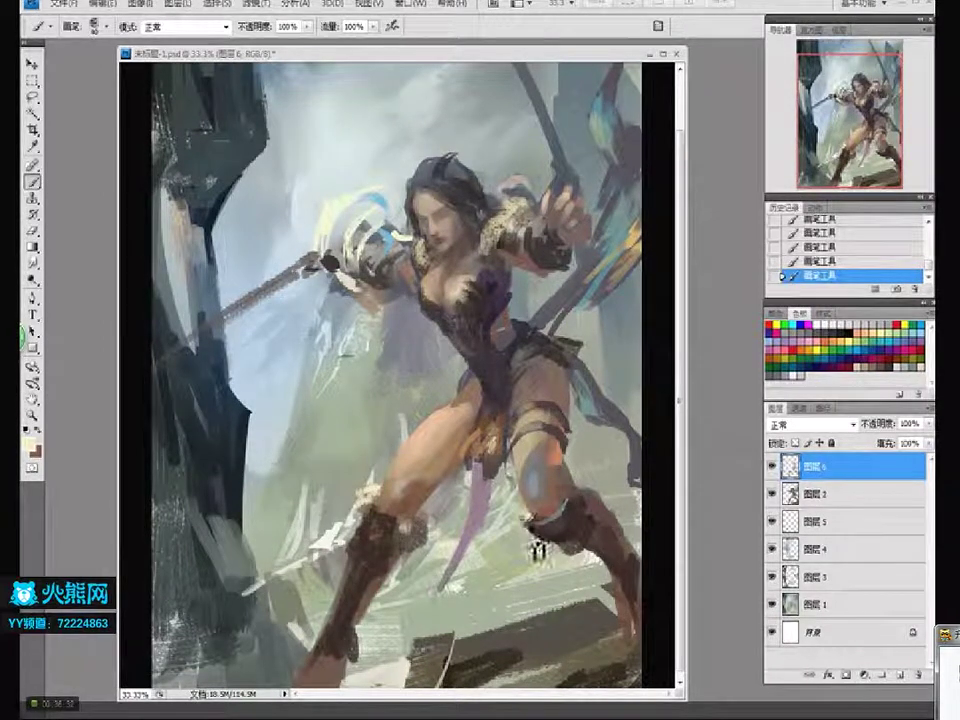
Sample a colour at the left boot cuff and extend the fur trim around its outer edge
left_click(534, 523, "alt")
mouse_move(534, 535)
left_mouse_down()
mouse_move(546, 546)
mouse_move(588, 505)
left_mouse_up()
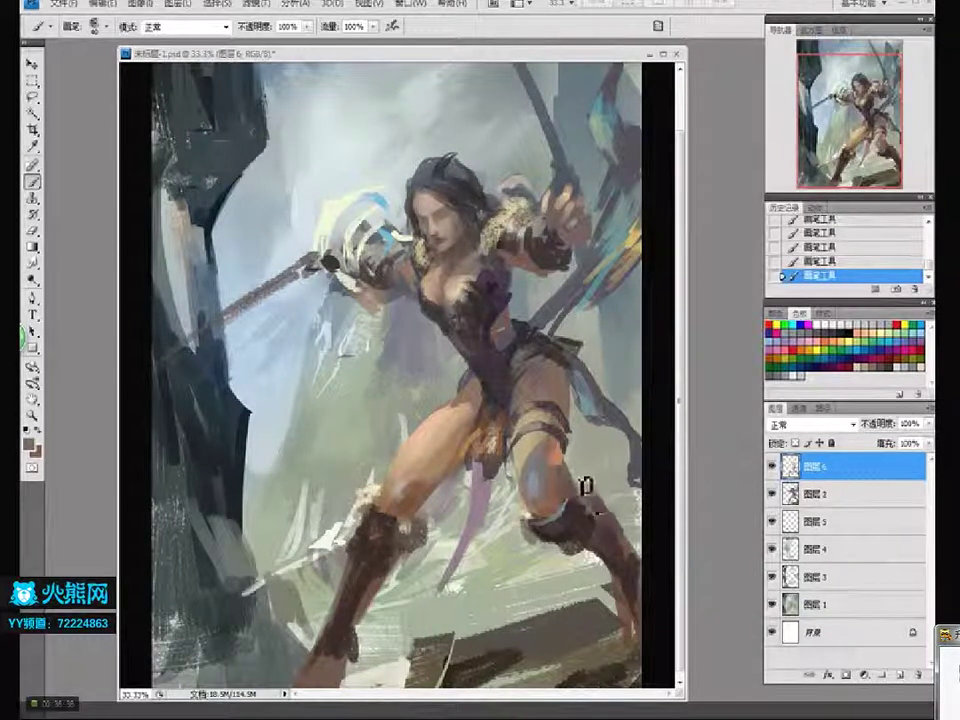
left_click_drag(600, 504, 574, 516)
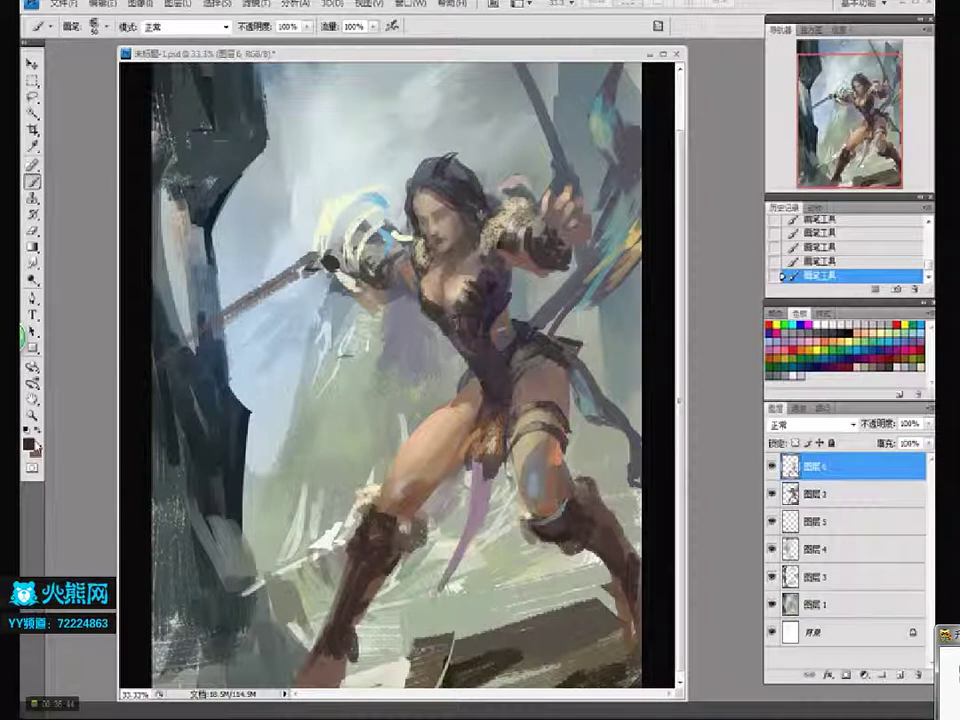
Paint the lower part of the warrior's right boot dark brown and erase stray paint beside it
left_click(29, 443)
key("Return")
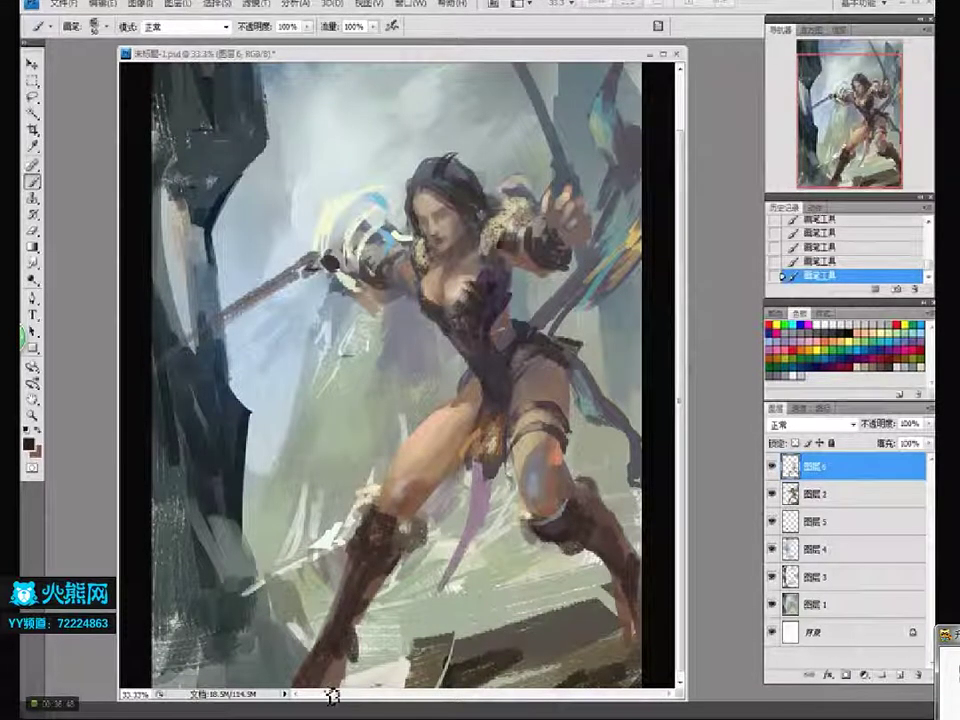
left_click(268, 500, "alt")
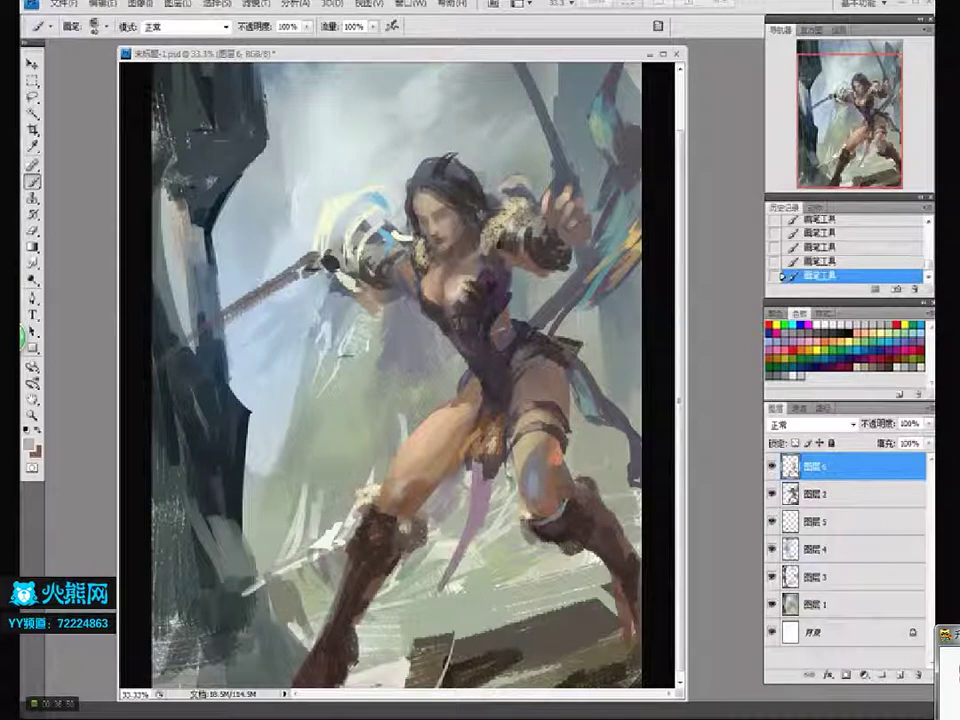
key("e")
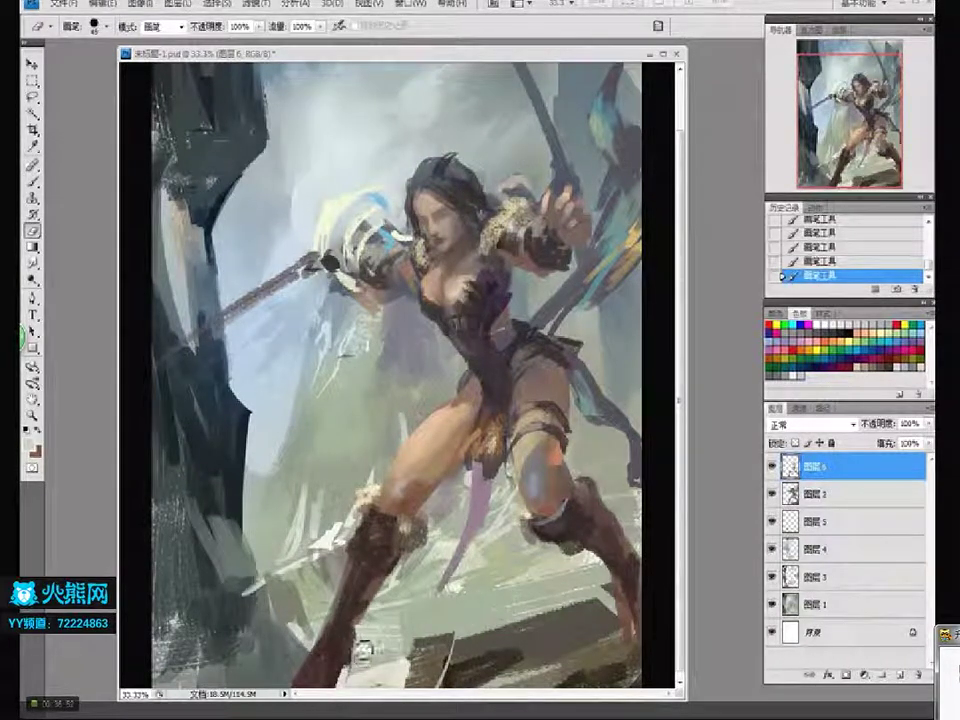
left_click_drag(362, 648, 372, 620)
Merge the current layer down, then sample dark brown and paint the lower part of the warrior's left boot
key("b")
key("ctrl+e")
left_click(378, 601, "alt")
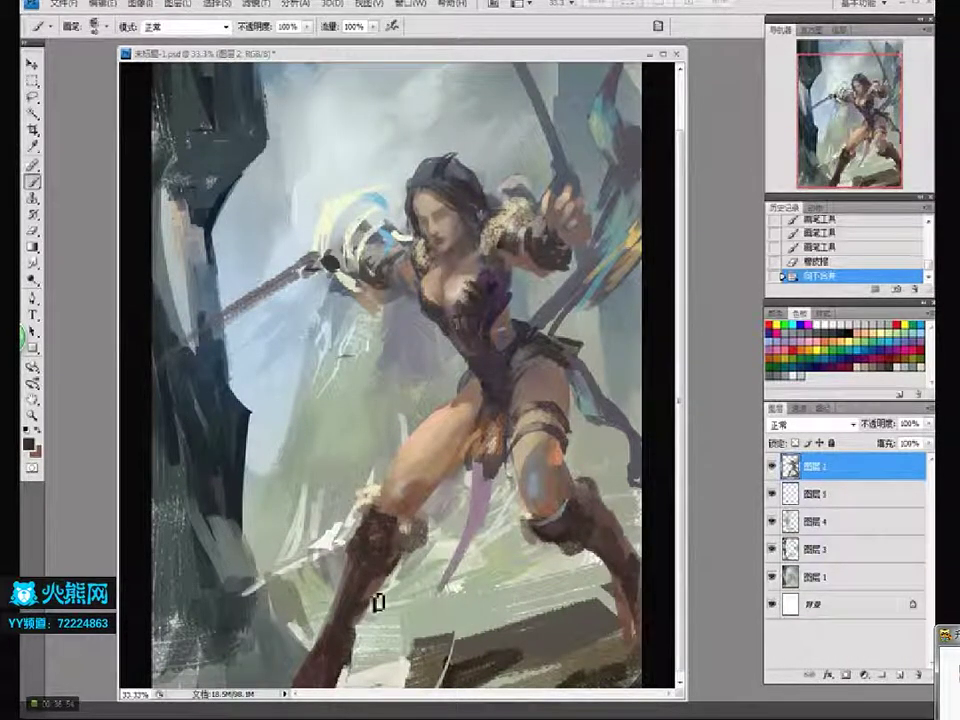
left_click_drag(602, 559, 612, 575)
left_click_drag(615, 580, 655, 648)
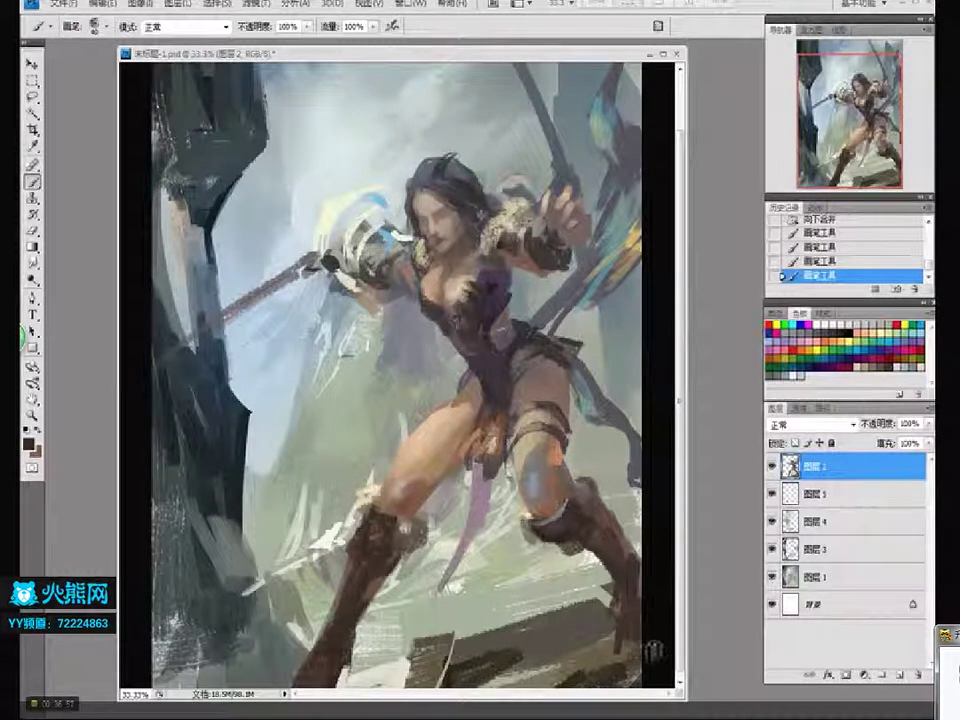
left_click_drag(492, 450, 482, 512)
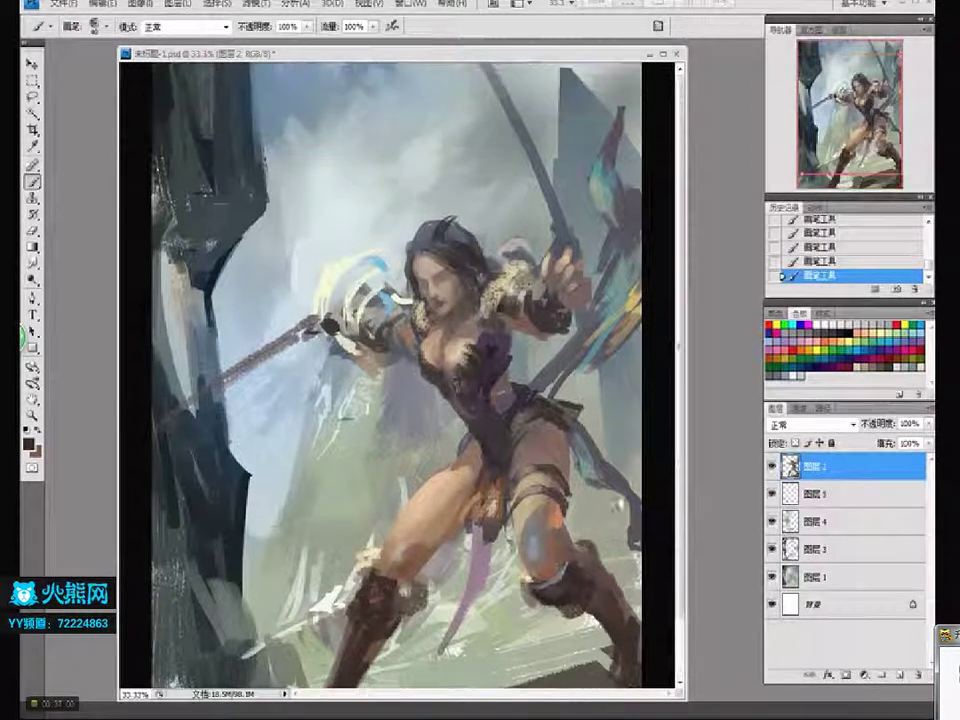